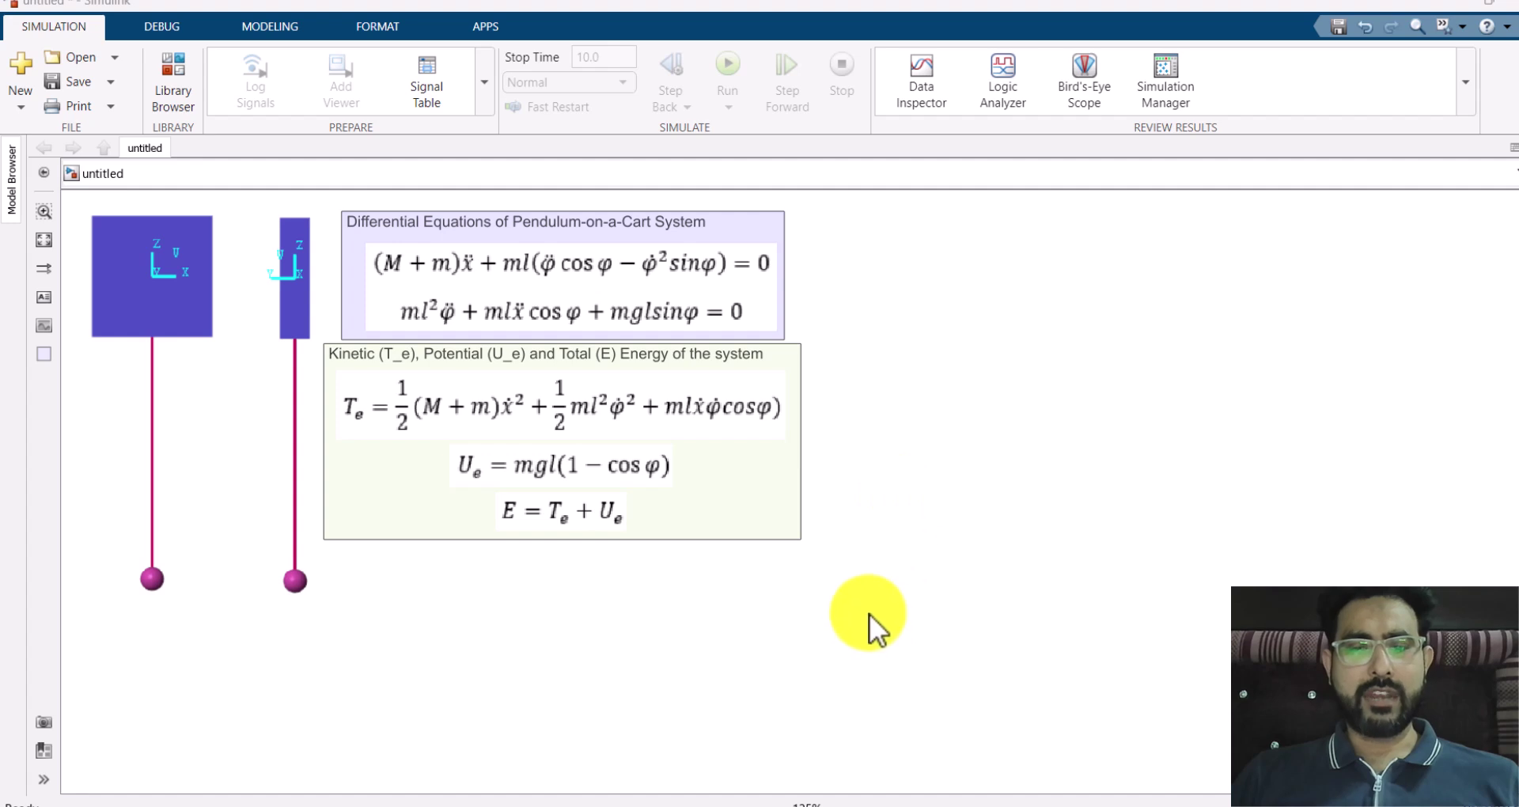
Add a World Frame block to the empty canvas area beside the kinetic and potential energy equations
{"action": "double_click", "coordinate": [795, 633]}
{"action": "type", "text": "w"}
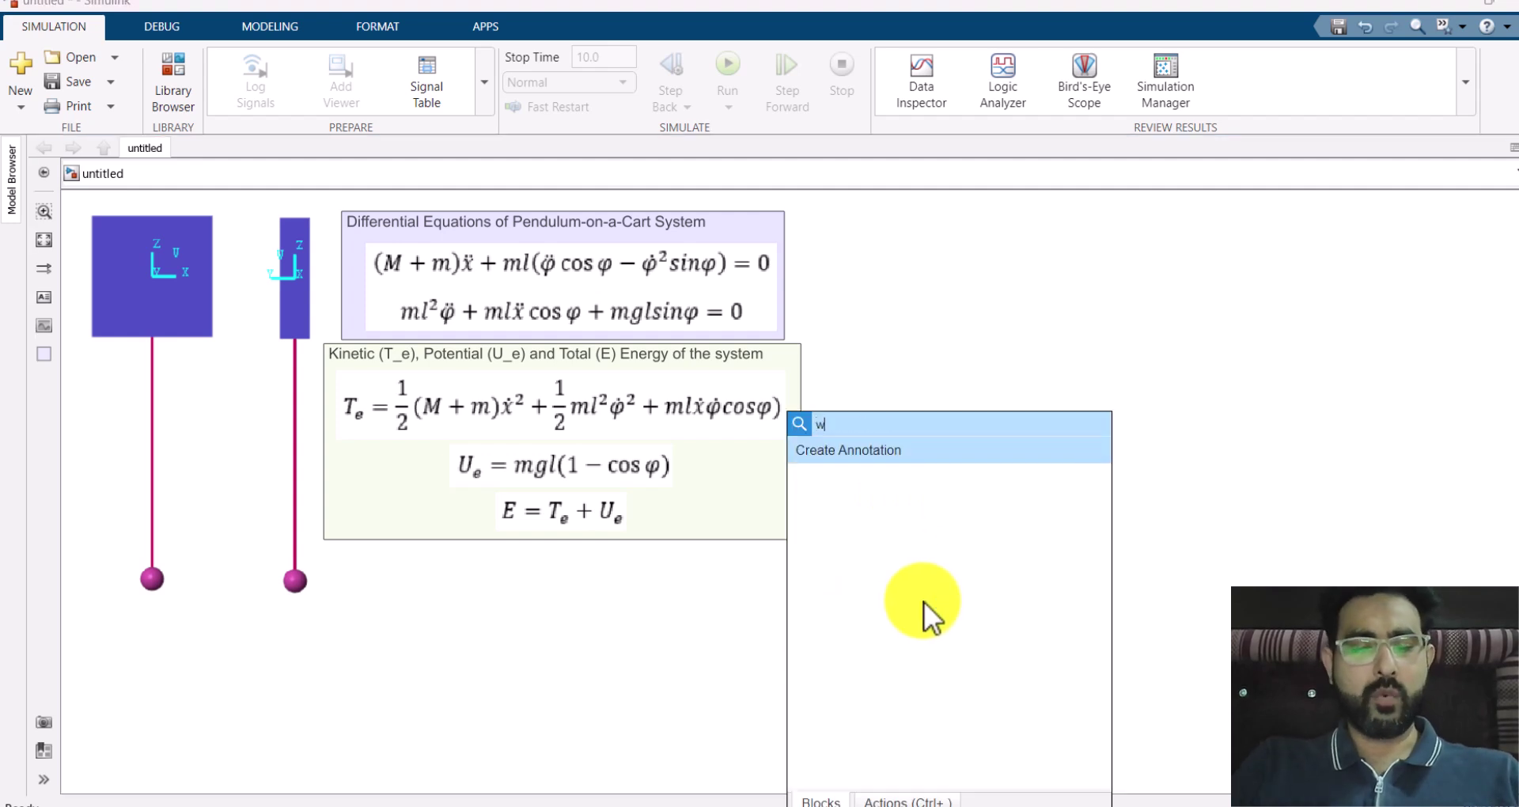
{"action": "type", "text": "orld"}
{"action": "key", "text": "Return"}
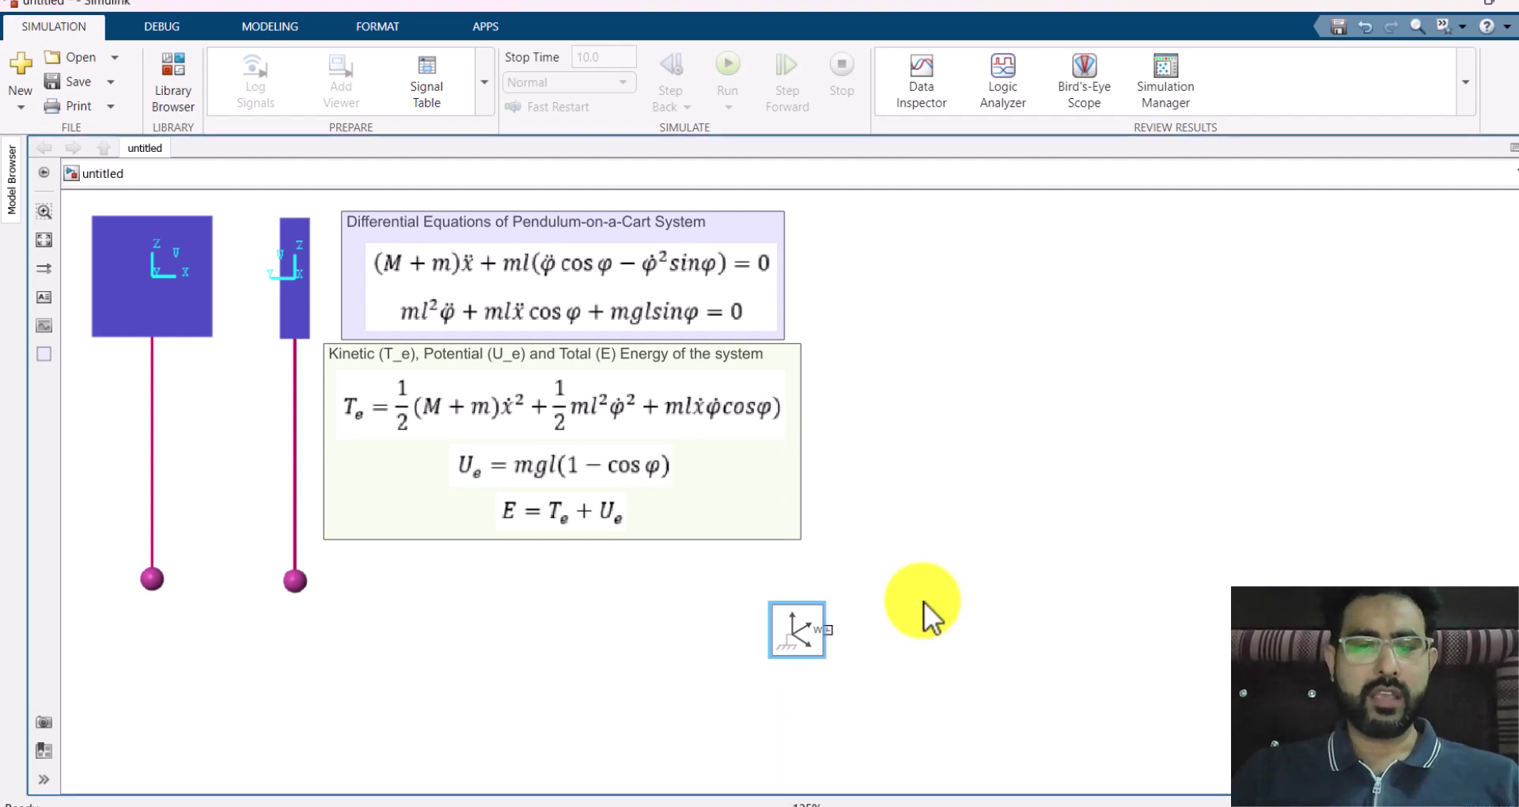
{"action": "left_click_drag", "start_coordinate": [800, 637], "coordinate": [889, 372]}
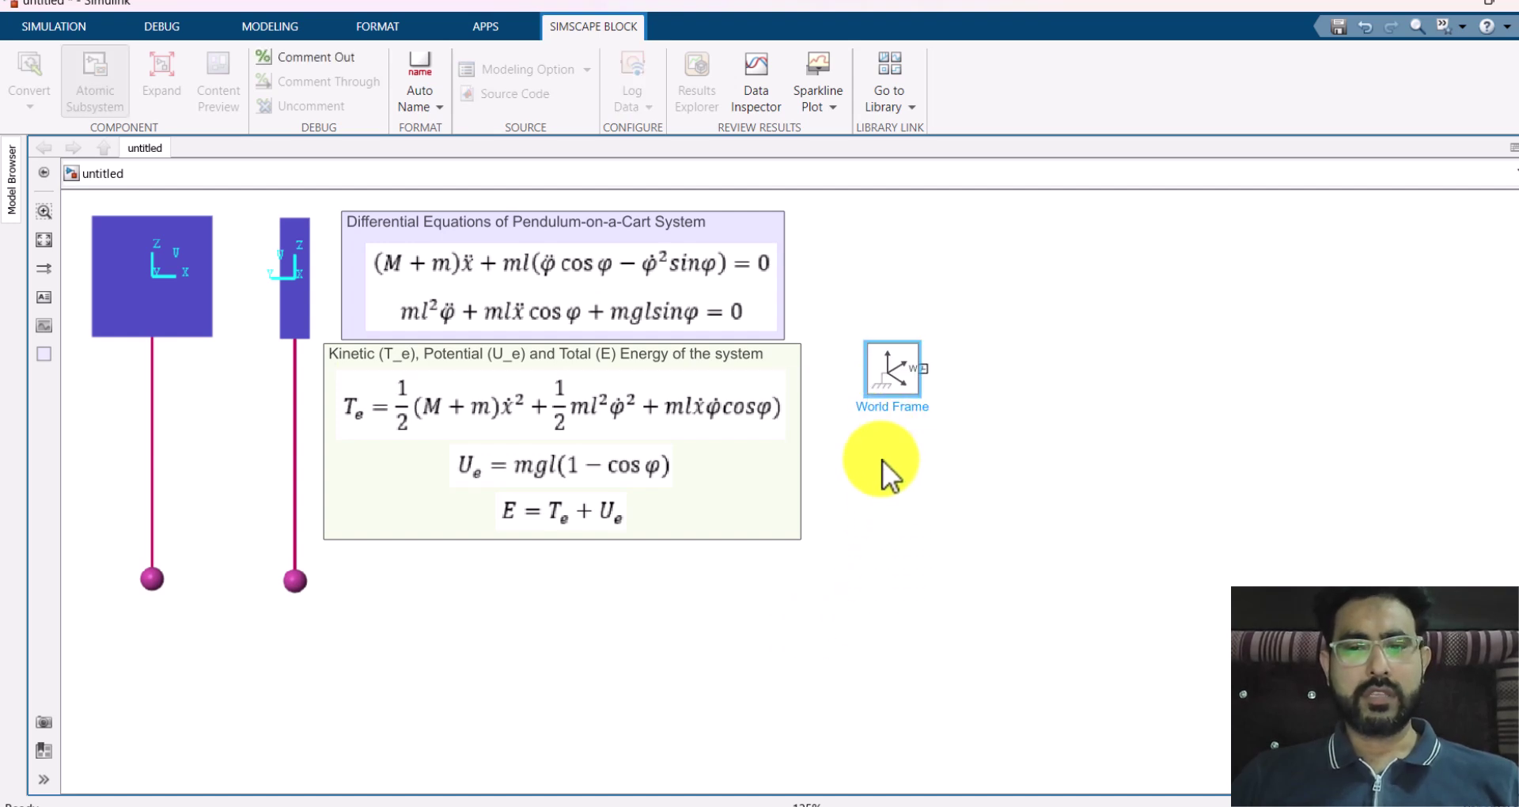
Add a Mechanism Configuration block below the World Frame and a Solver Configuration block beneath it
{"action": "double_click", "coordinate": [886, 434]}
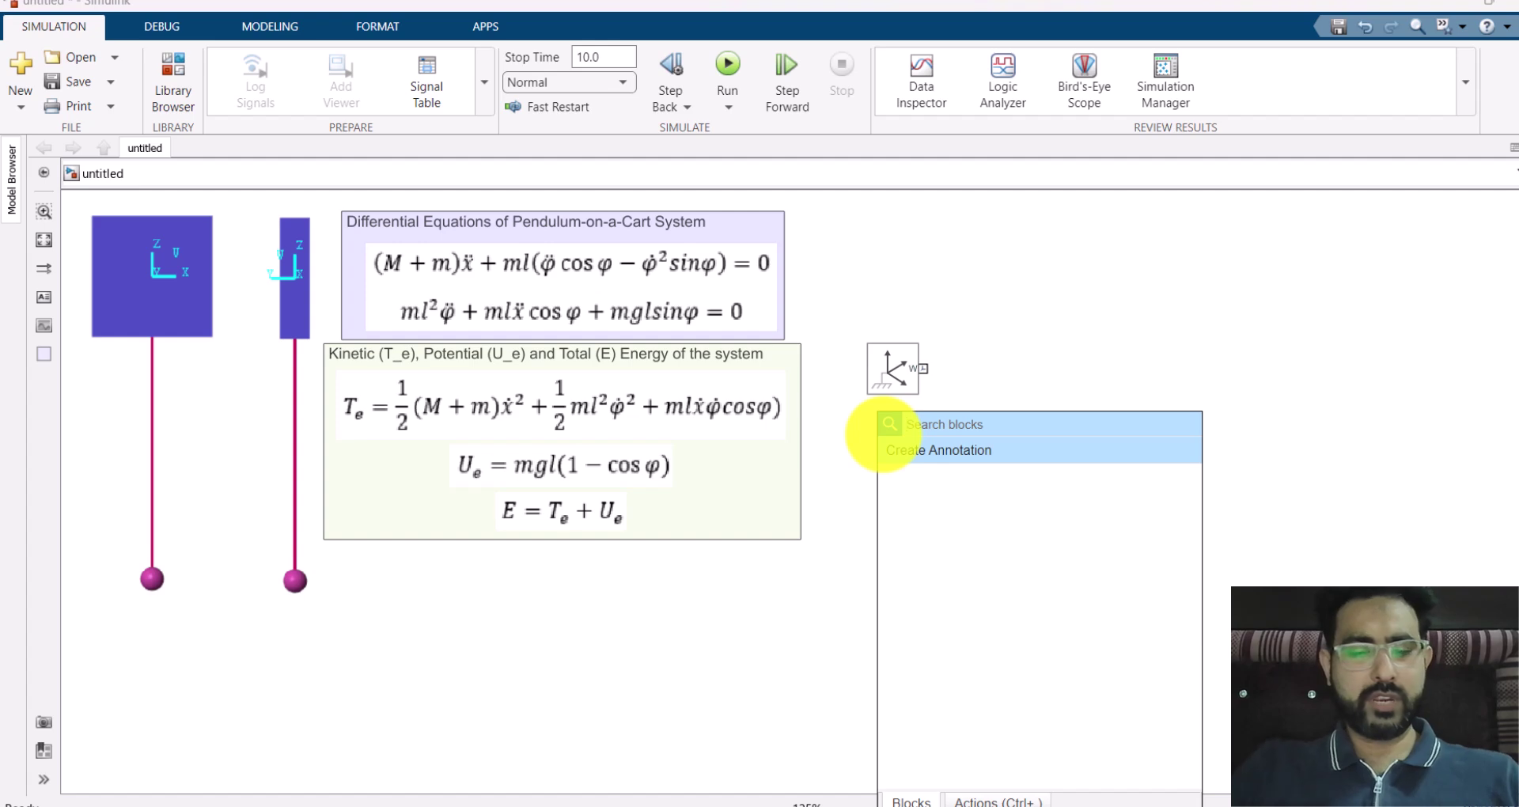
{"action": "type", "text": "mechan"}
{"action": "key", "text": "Return"}
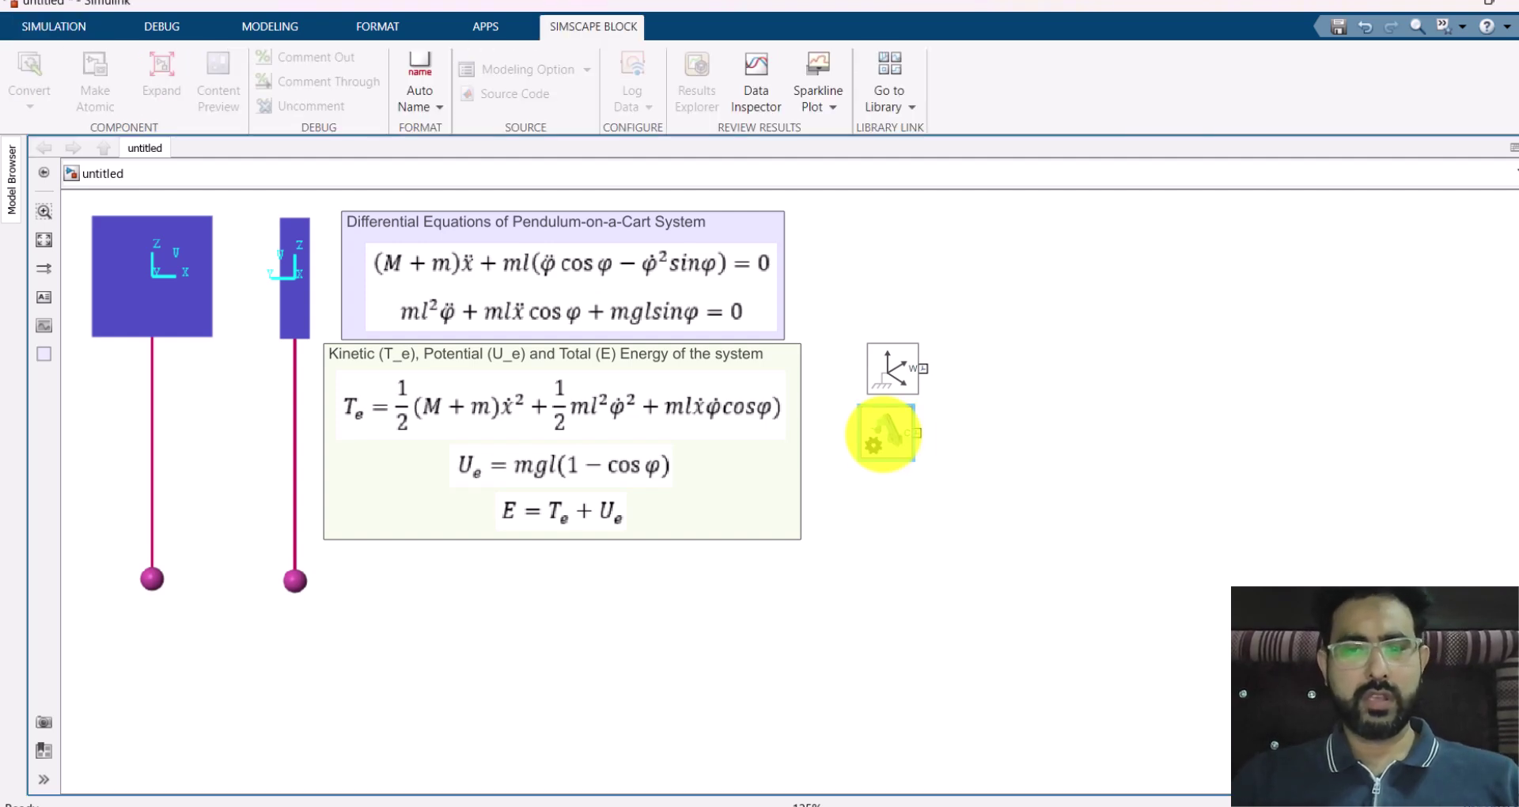
{"action": "double_click", "coordinate": [881, 489]}
{"action": "type", "text": "solver"}
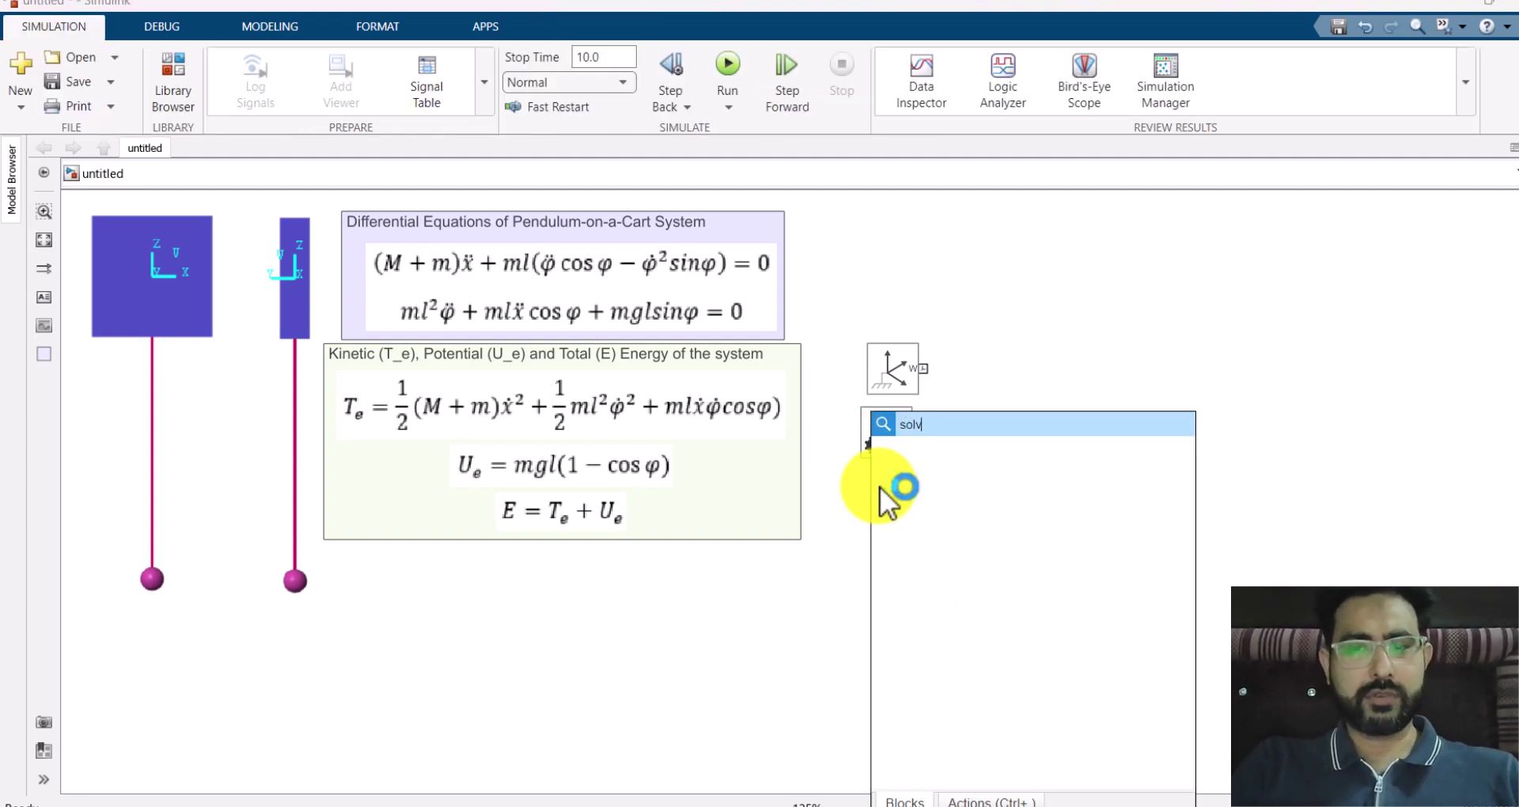
{"action": "key", "text": "Return"}
Connect the World Frame, Mechanism Configuration and Solver Configuration ports on one common line
{"action": "left_click", "coordinate": [922, 368]}
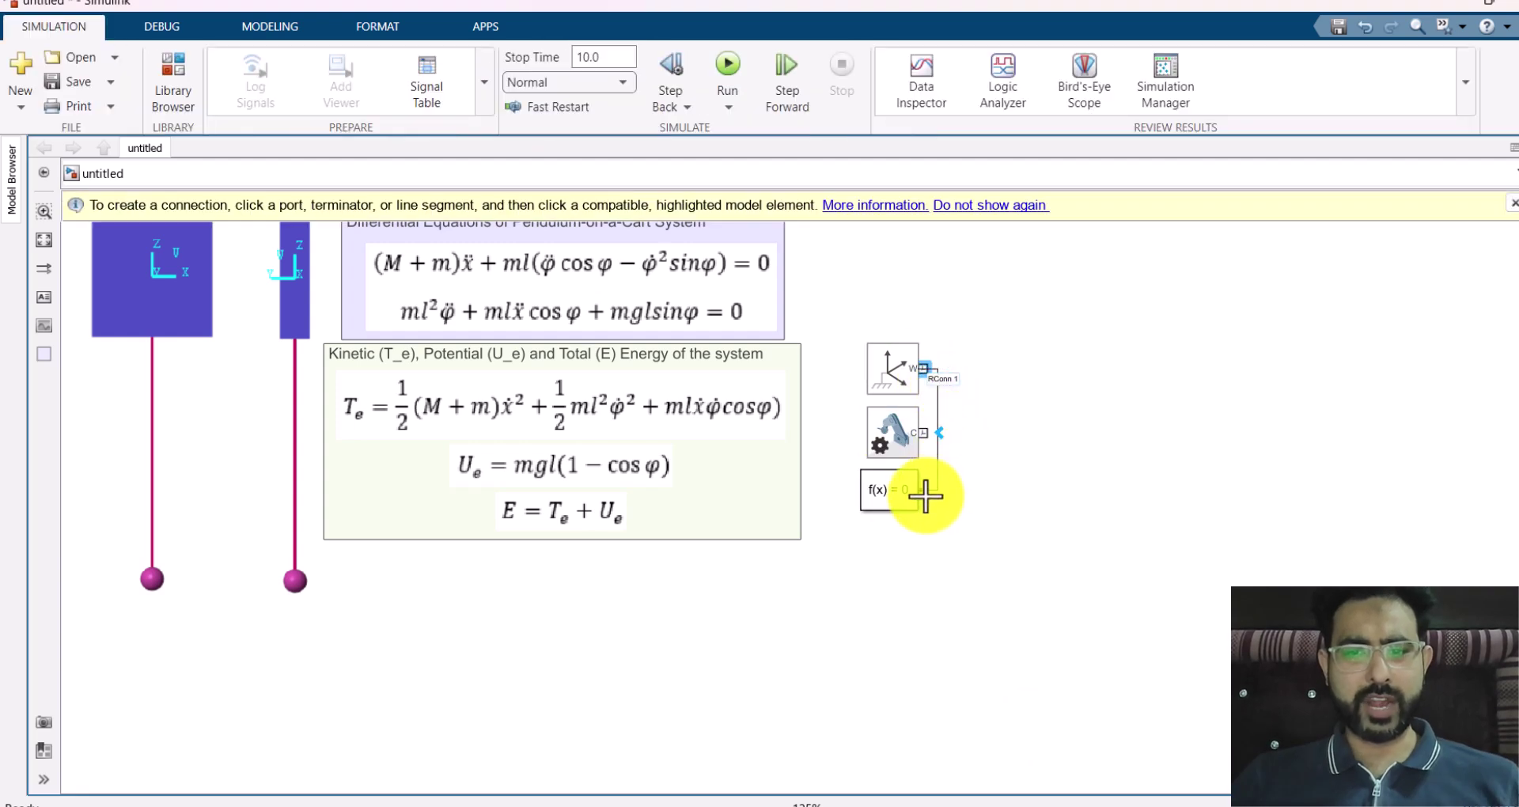
{"action": "left_click", "coordinate": [921, 489]}
{"action": "left_click", "coordinate": [929, 432]}
{"action": "left_click", "coordinate": [910, 375]}
{"action": "left_click", "coordinate": [933, 444]}
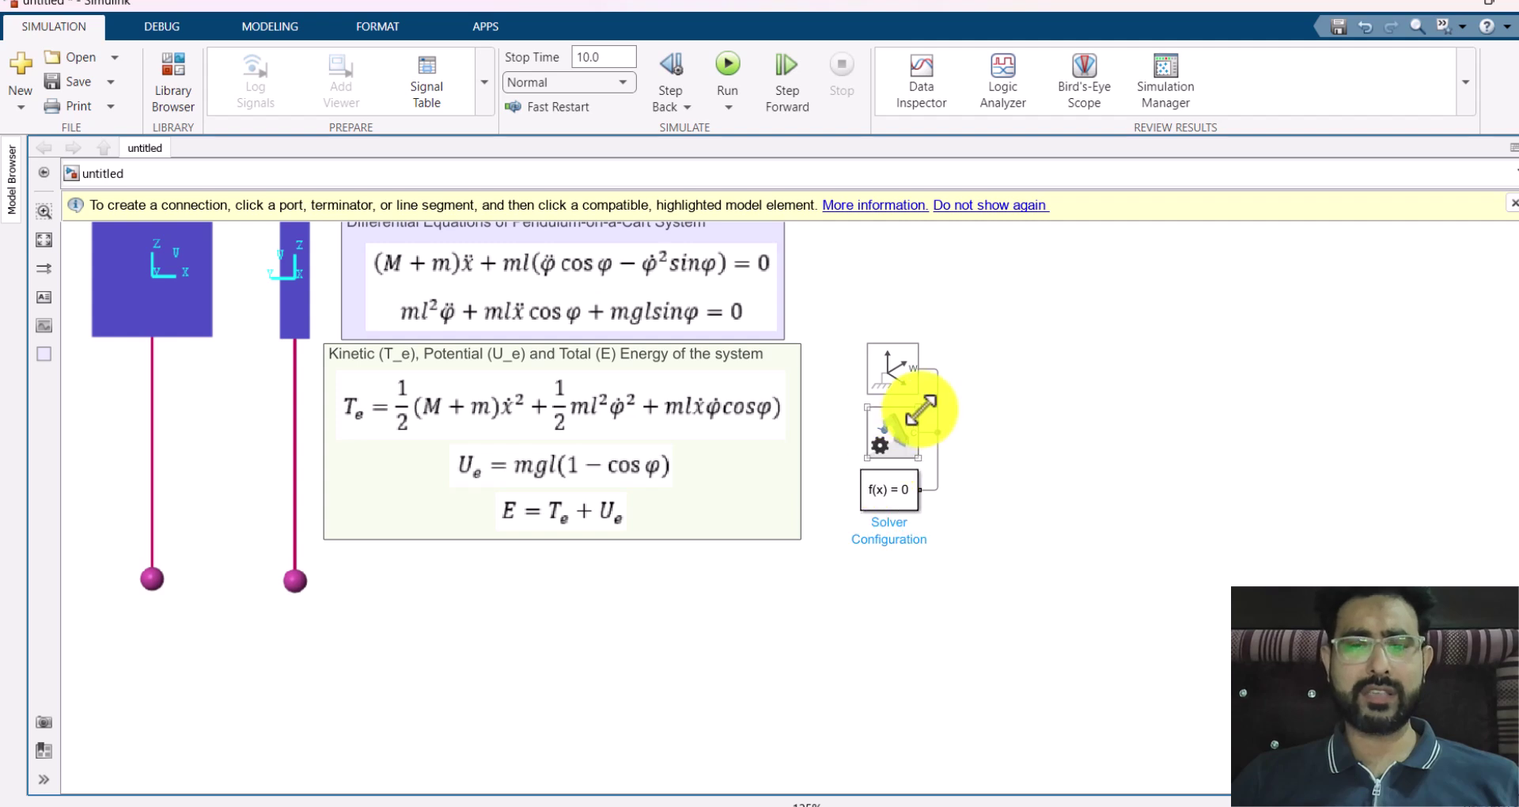
{"action": "left_click", "coordinate": [1023, 396]}
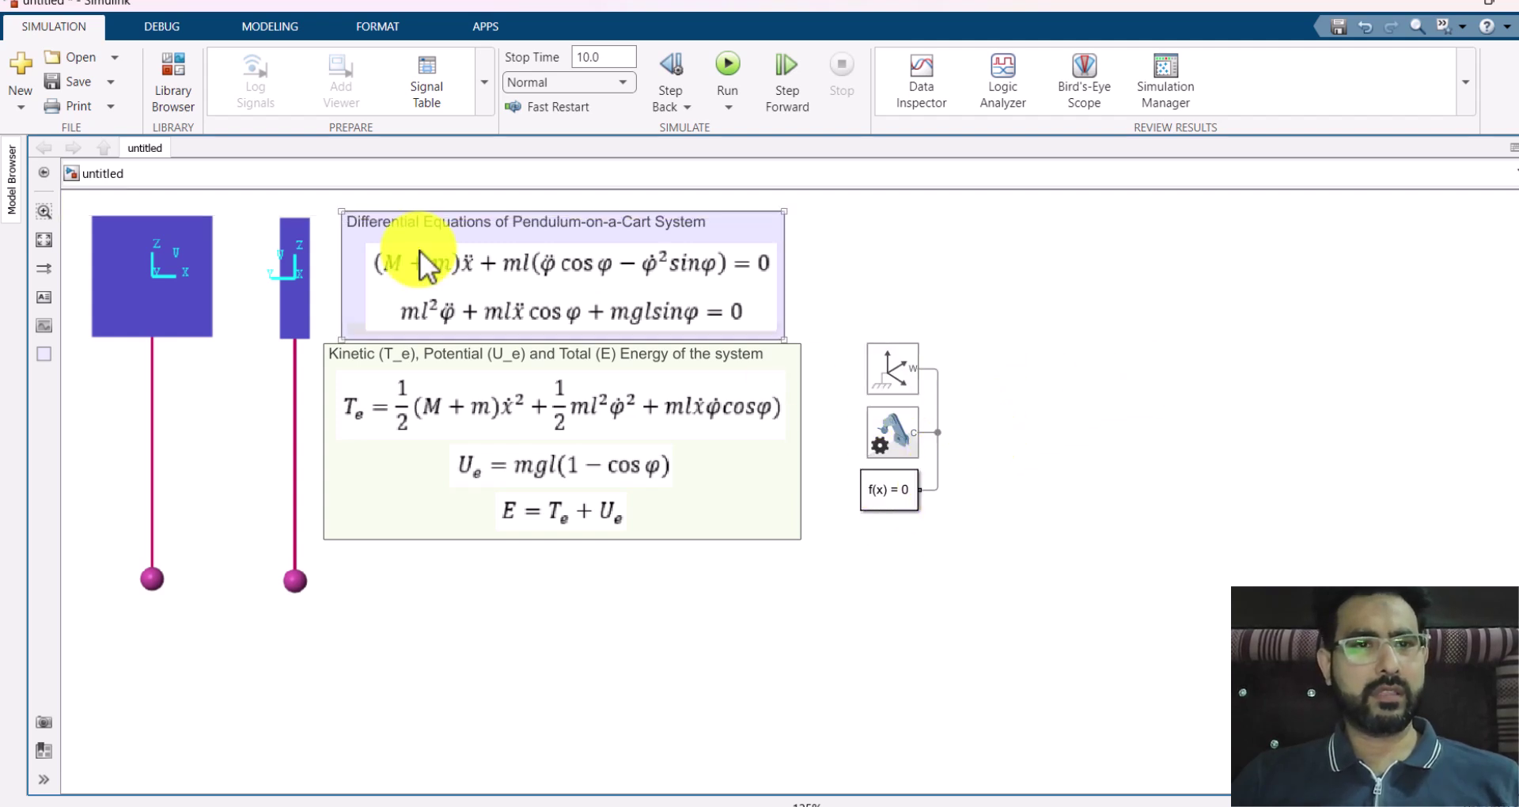
In the Model Explorer, add a variable g with value 9.81 to the untitled model's Model Workspace
{"action": "left_click", "coordinate": [275, 29]}
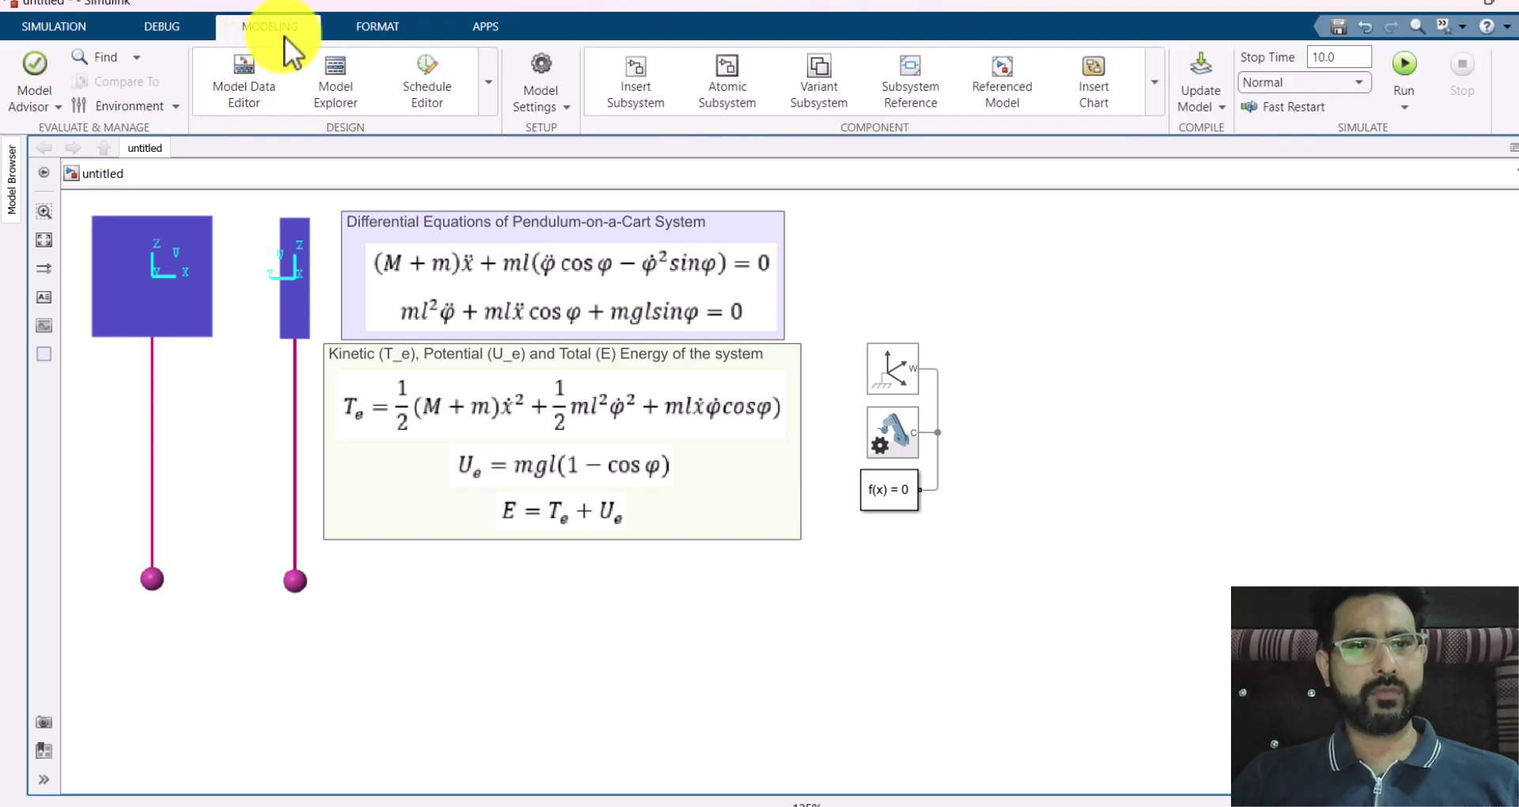
{"action": "left_click", "coordinate": [331, 66]}
{"action": "left_click", "coordinate": [37, 156]}
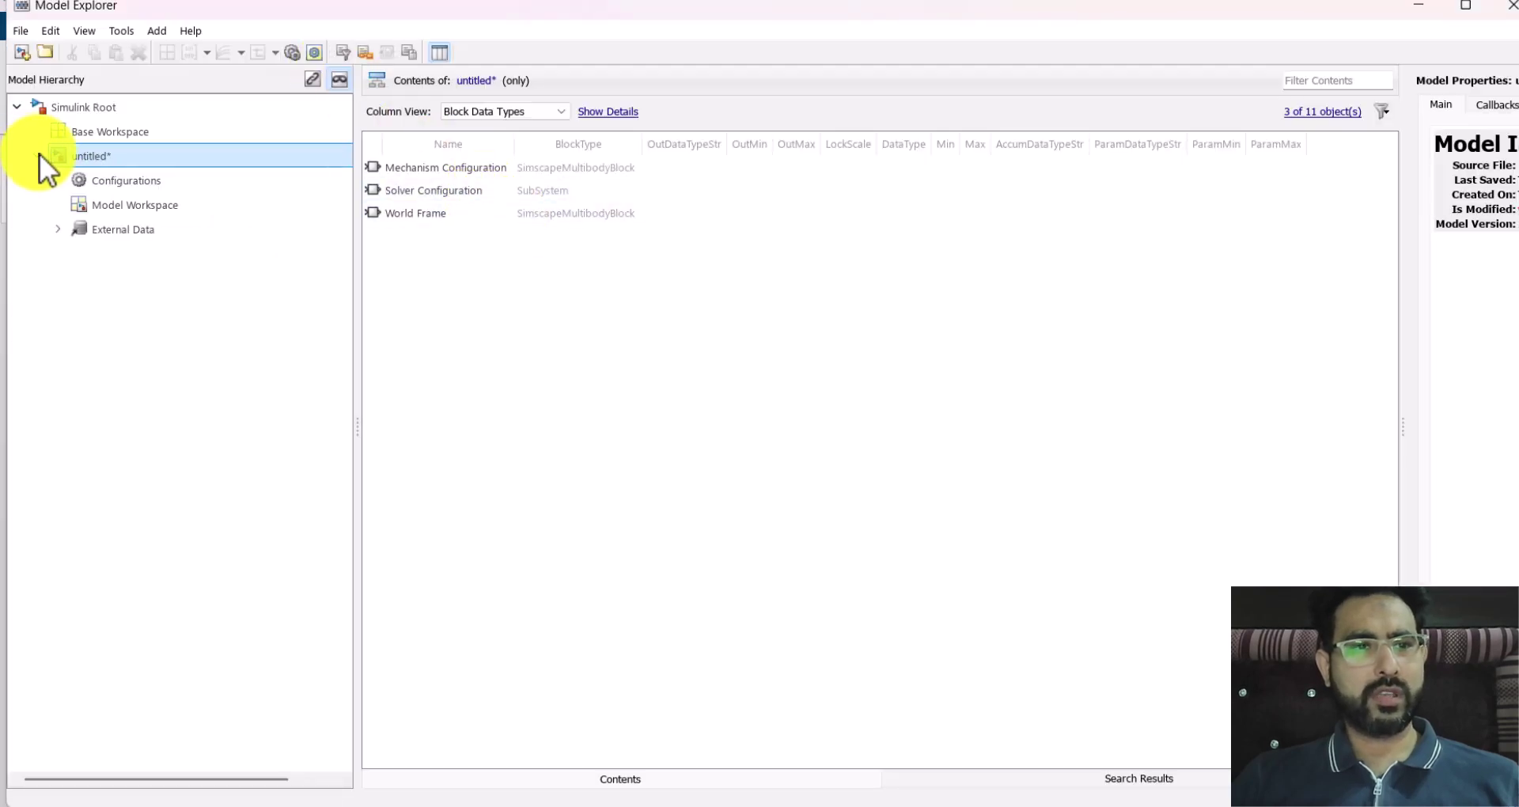
{"action": "left_click", "coordinate": [119, 205]}
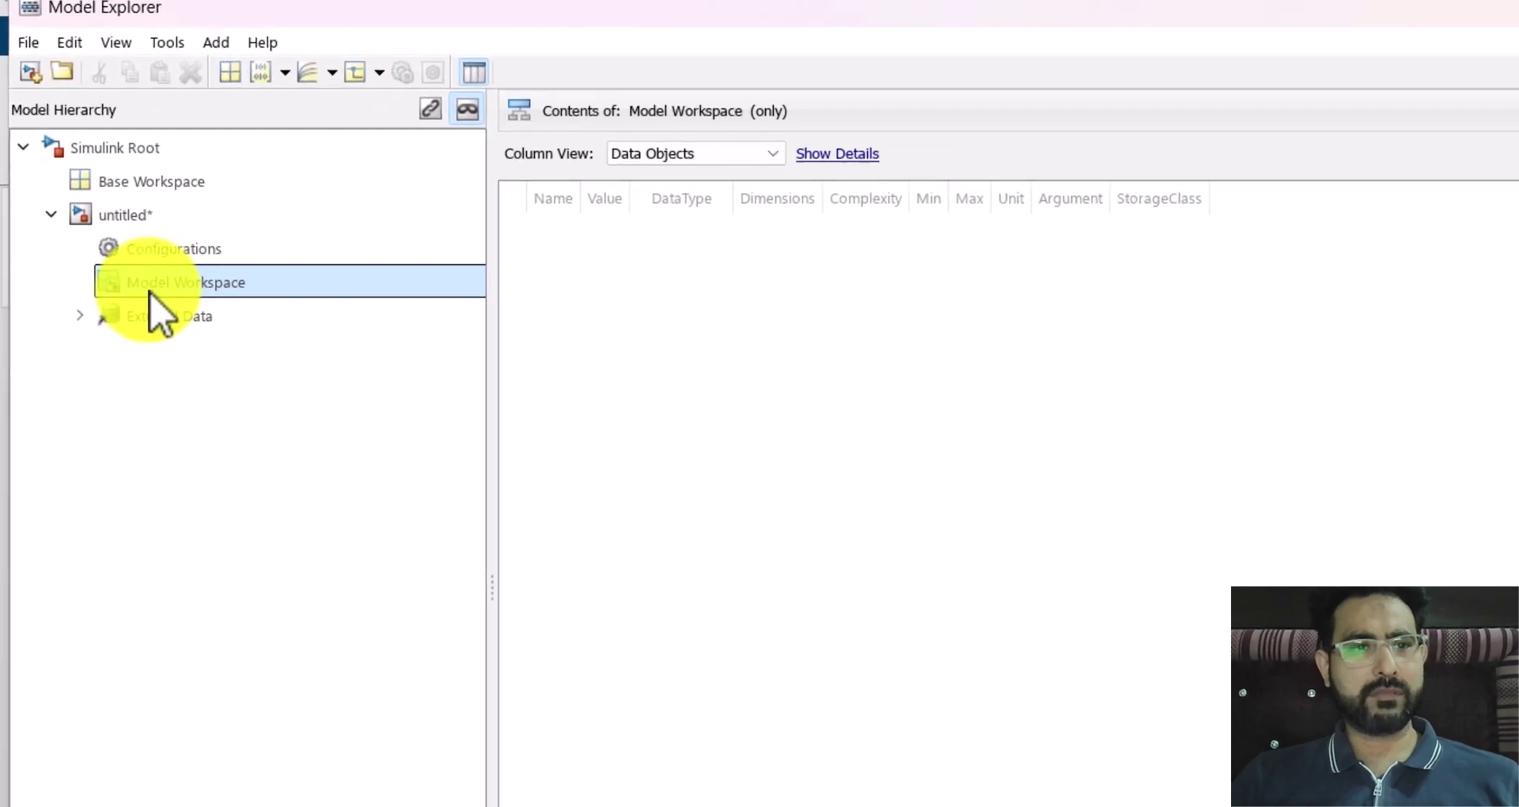
{"action": "left_click", "coordinate": [248, 78]}
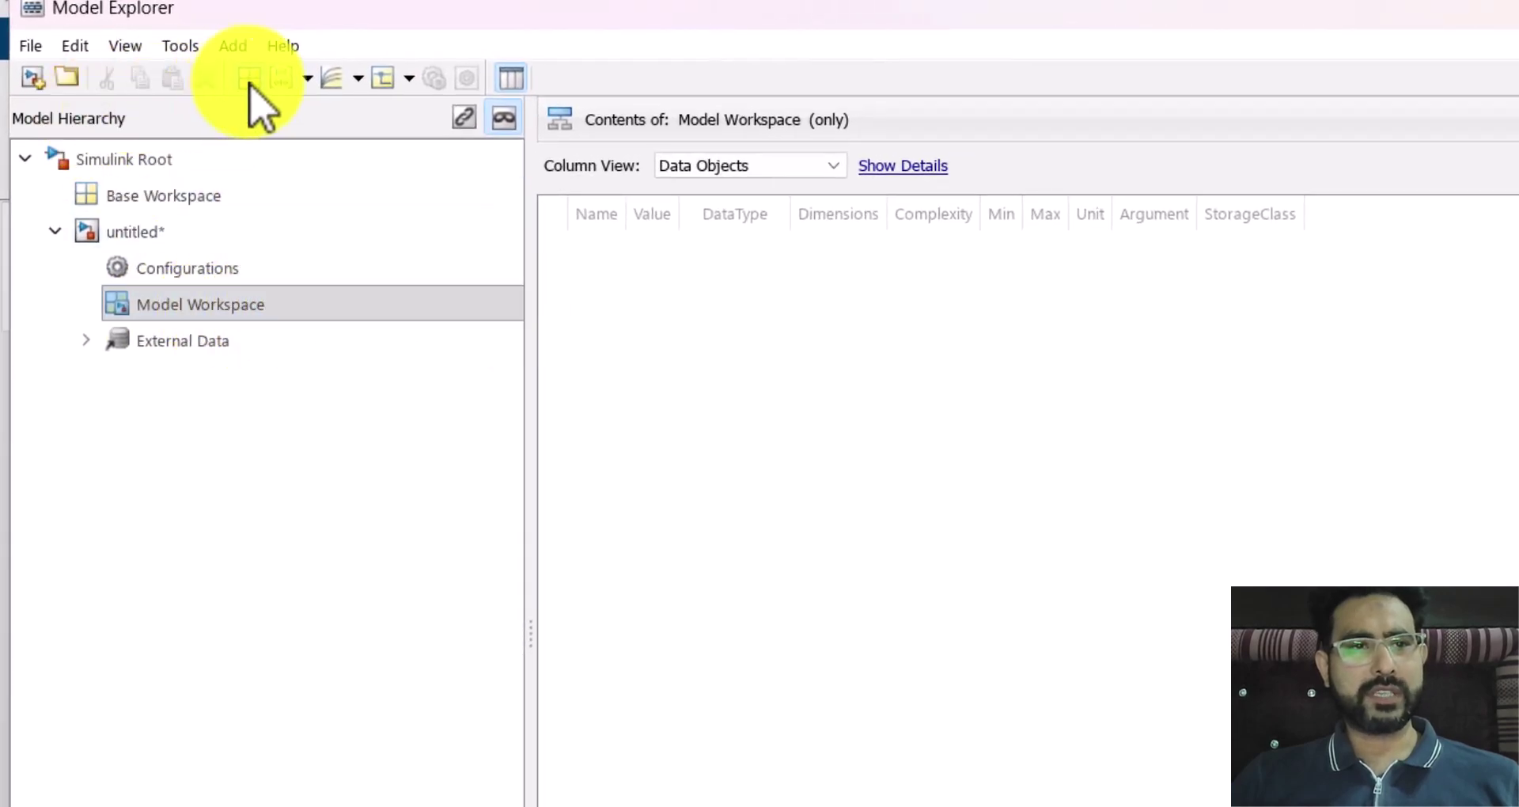
{"action": "double_click", "coordinate": [577, 251]}
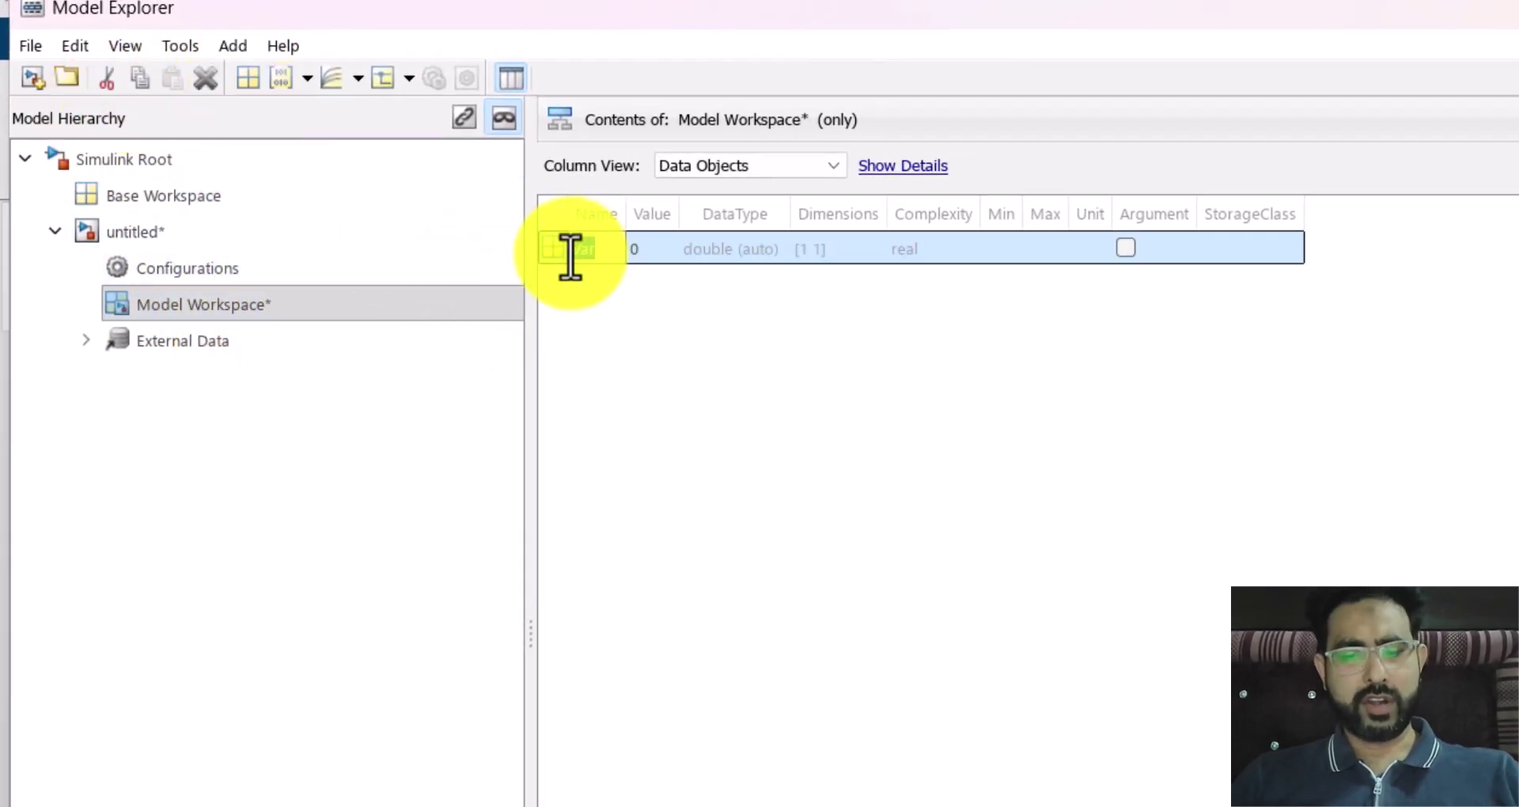
{"action": "type", "text": "g"}
{"action": "key", "text": "Return"}
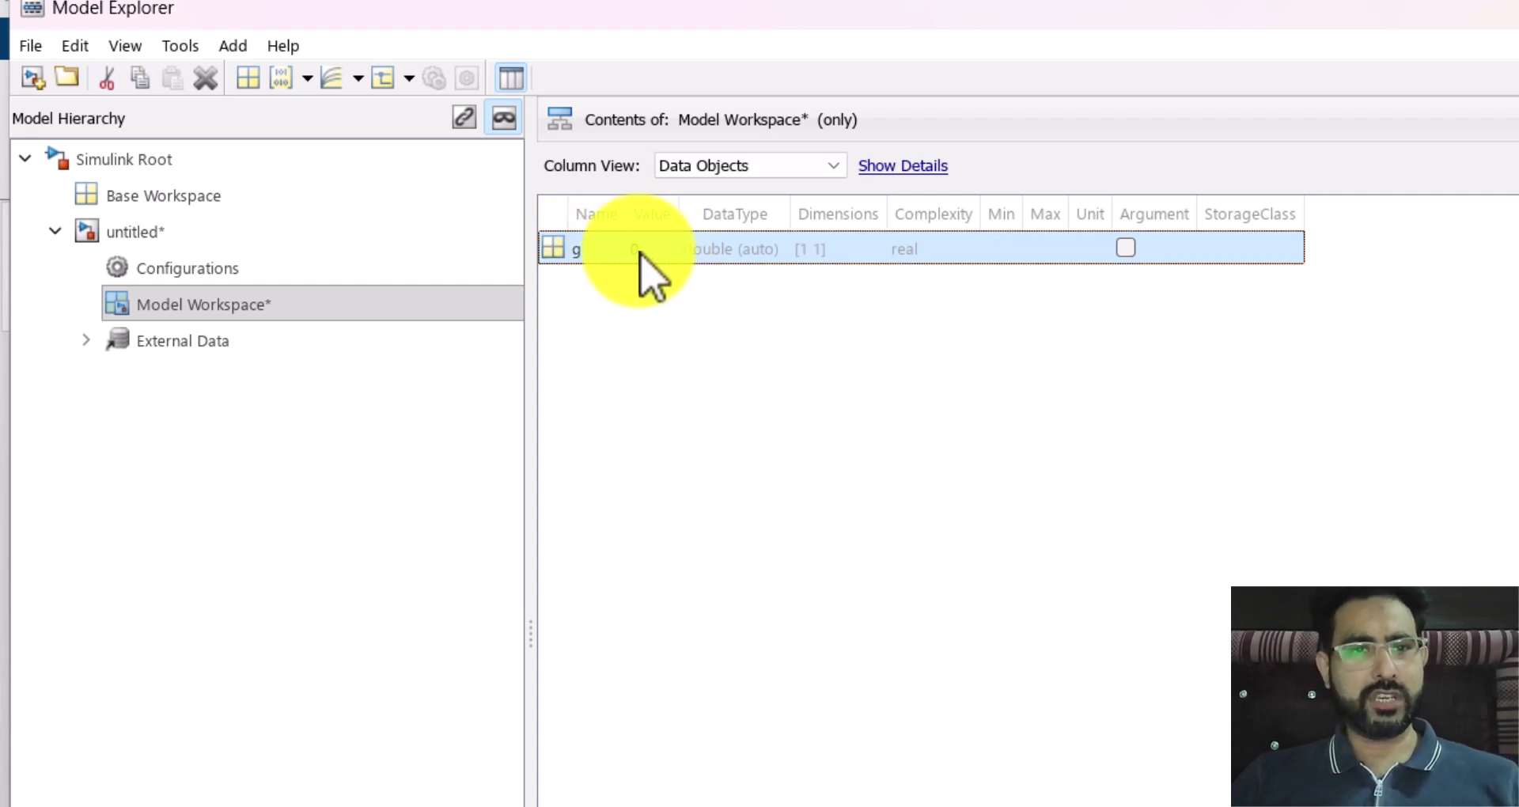
{"action": "double_click", "coordinate": [633, 250]}
{"action": "type", "text": "9.81"}
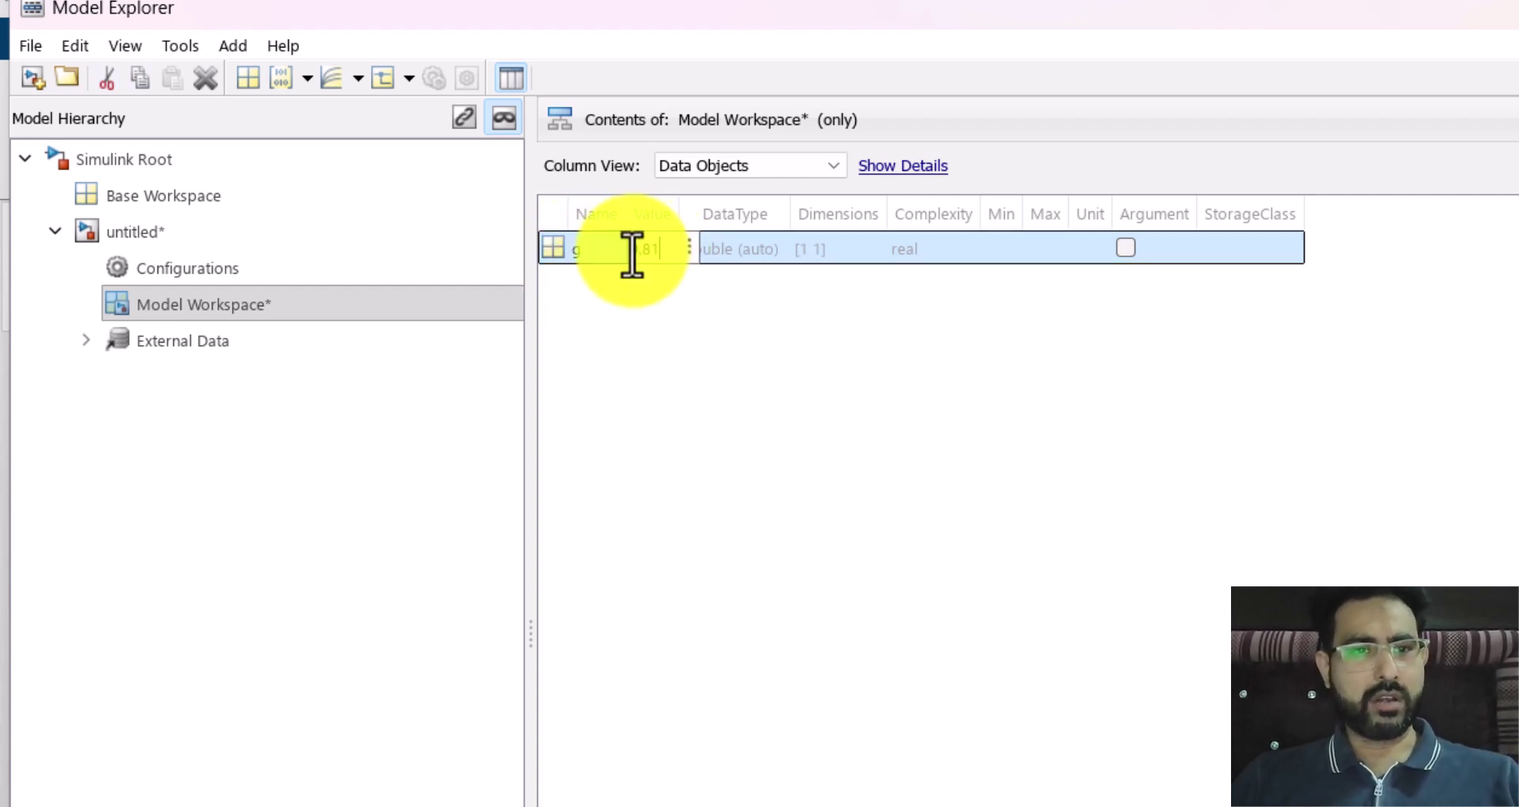
{"action": "key", "text": "Return"}
Add a variable M with value 1 to the Model Workspace
{"action": "left_click", "coordinate": [266, 77]}
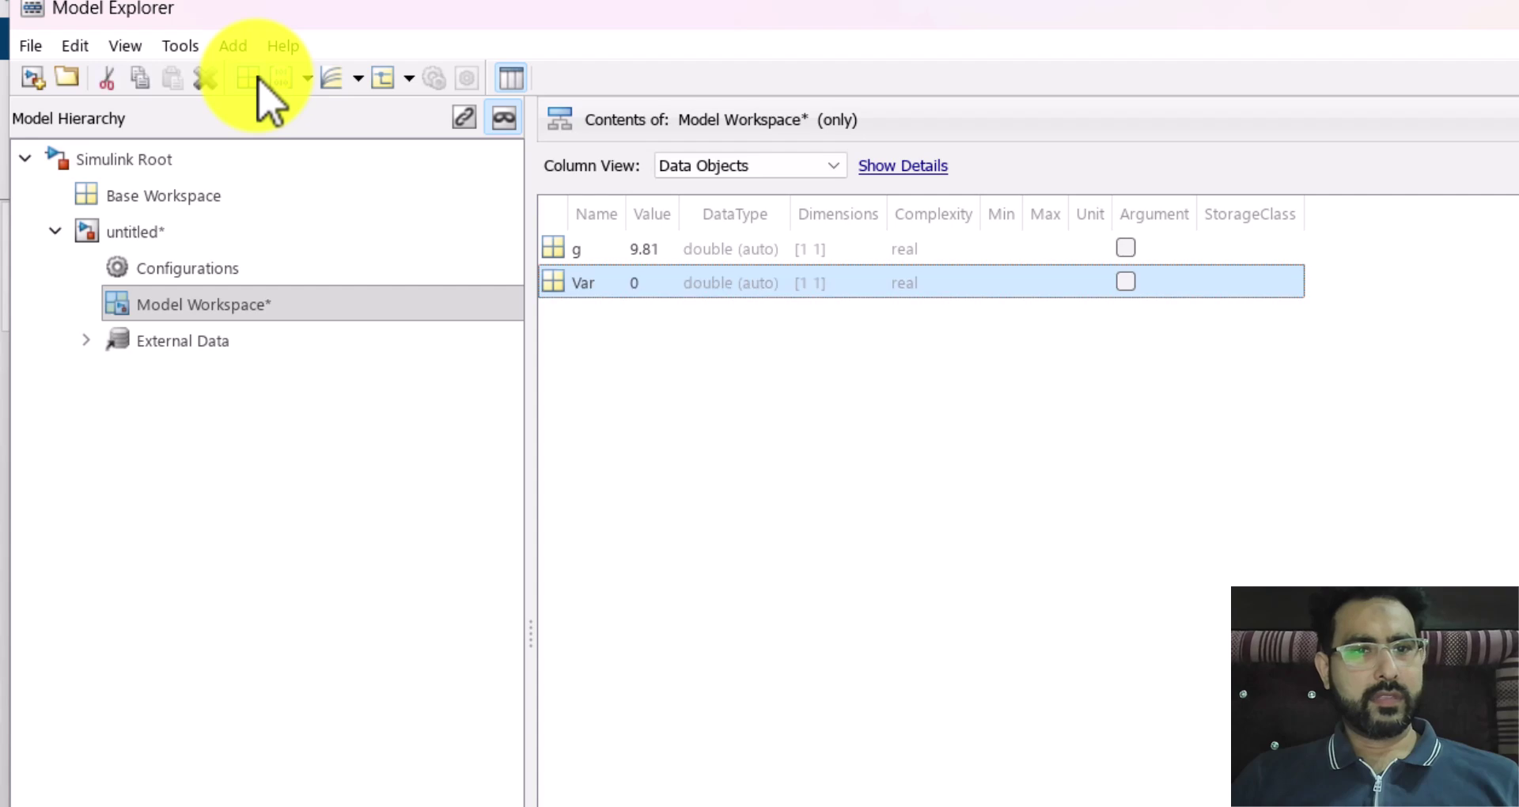
{"action": "double_click", "coordinate": [591, 283]}
{"action": "type", "text": "M"}
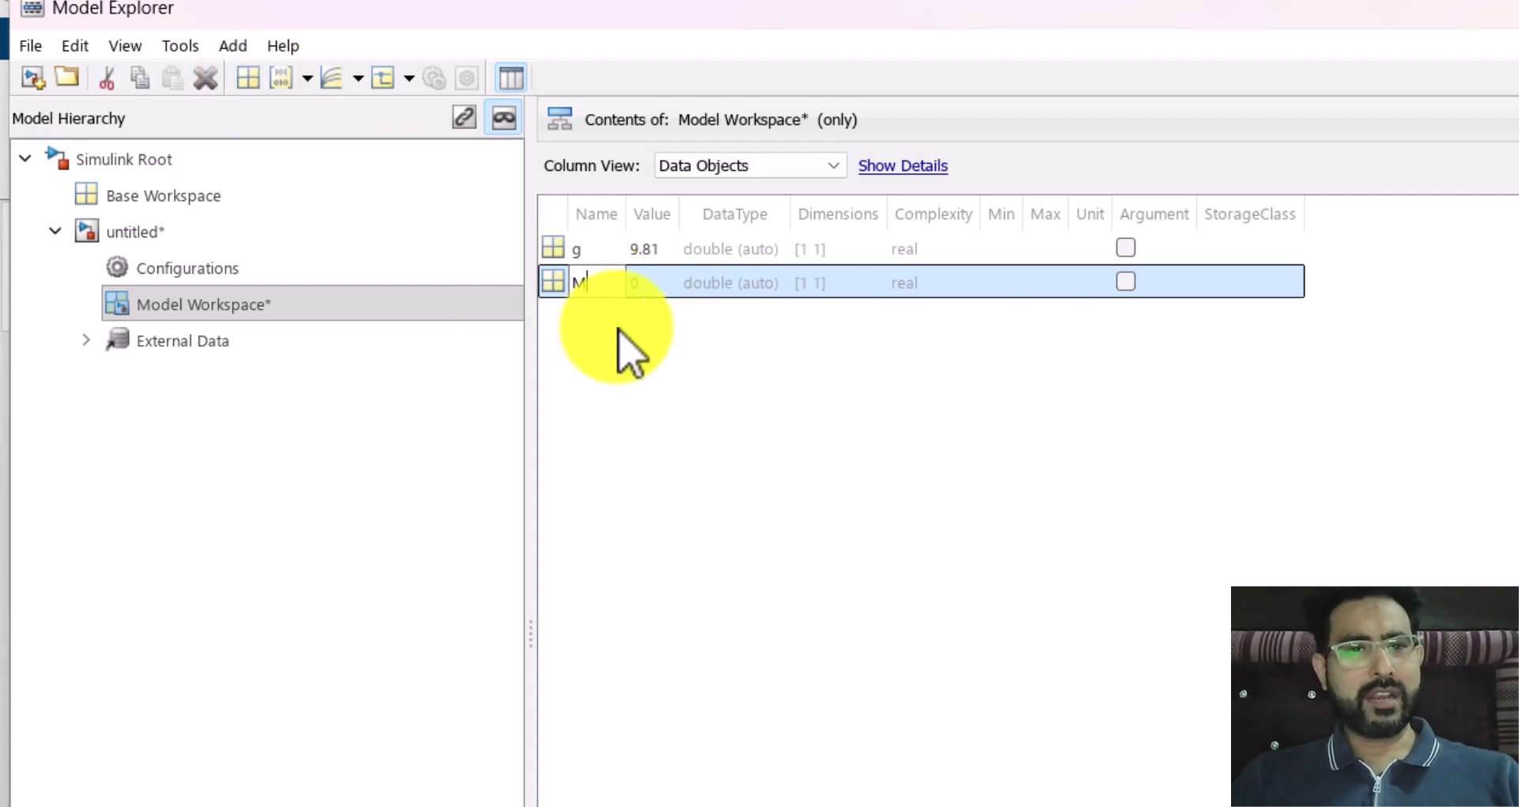
{"action": "key", "text": "Return"}
{"action": "double_click", "coordinate": [638, 283]}
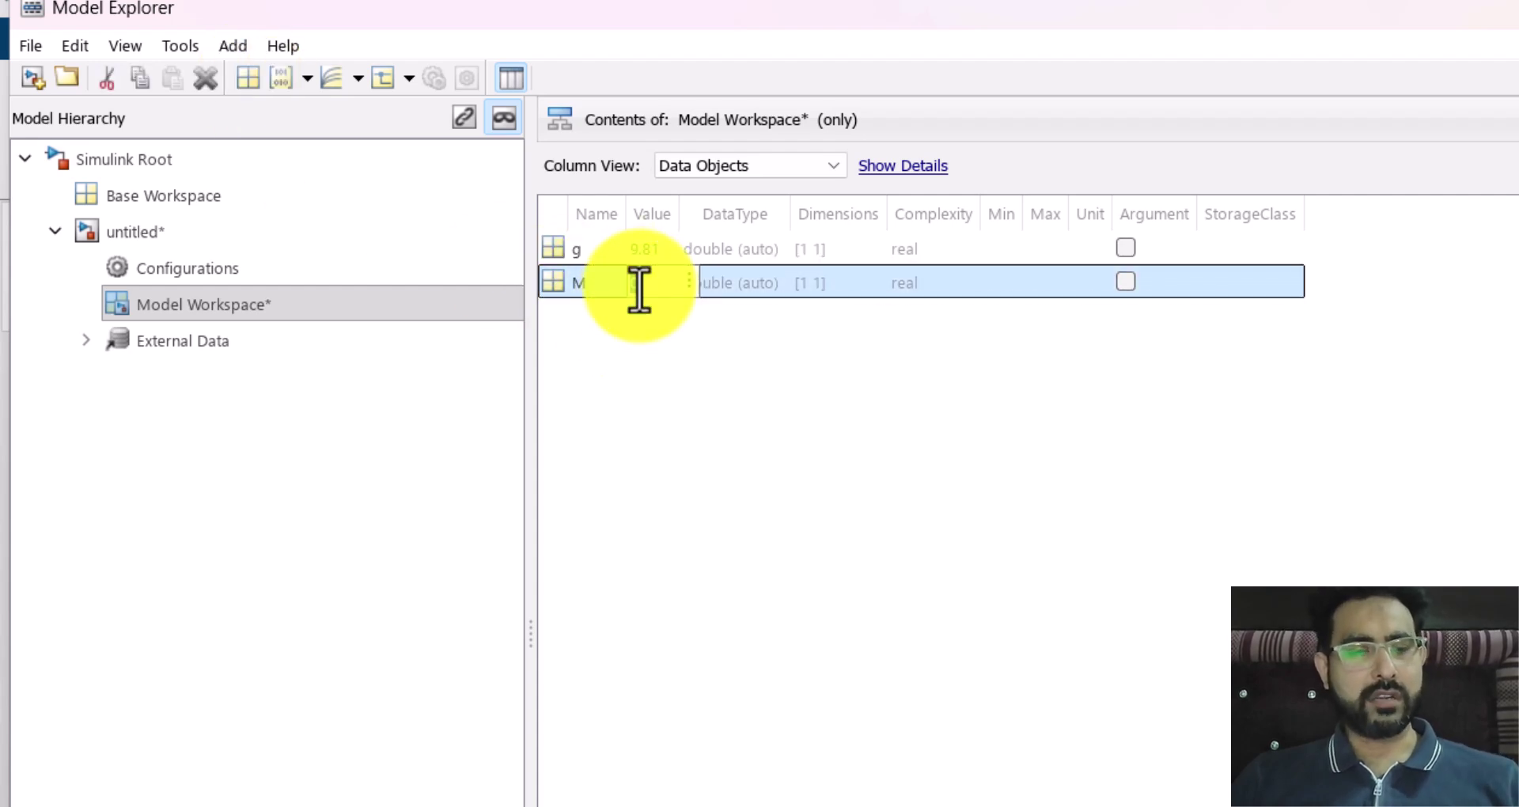
{"action": "type", "text": "1"}
{"action": "key", "text": "Return"}
Add a variable m with value 0.2 to the Model Workspace
{"action": "left_click", "coordinate": [266, 77]}
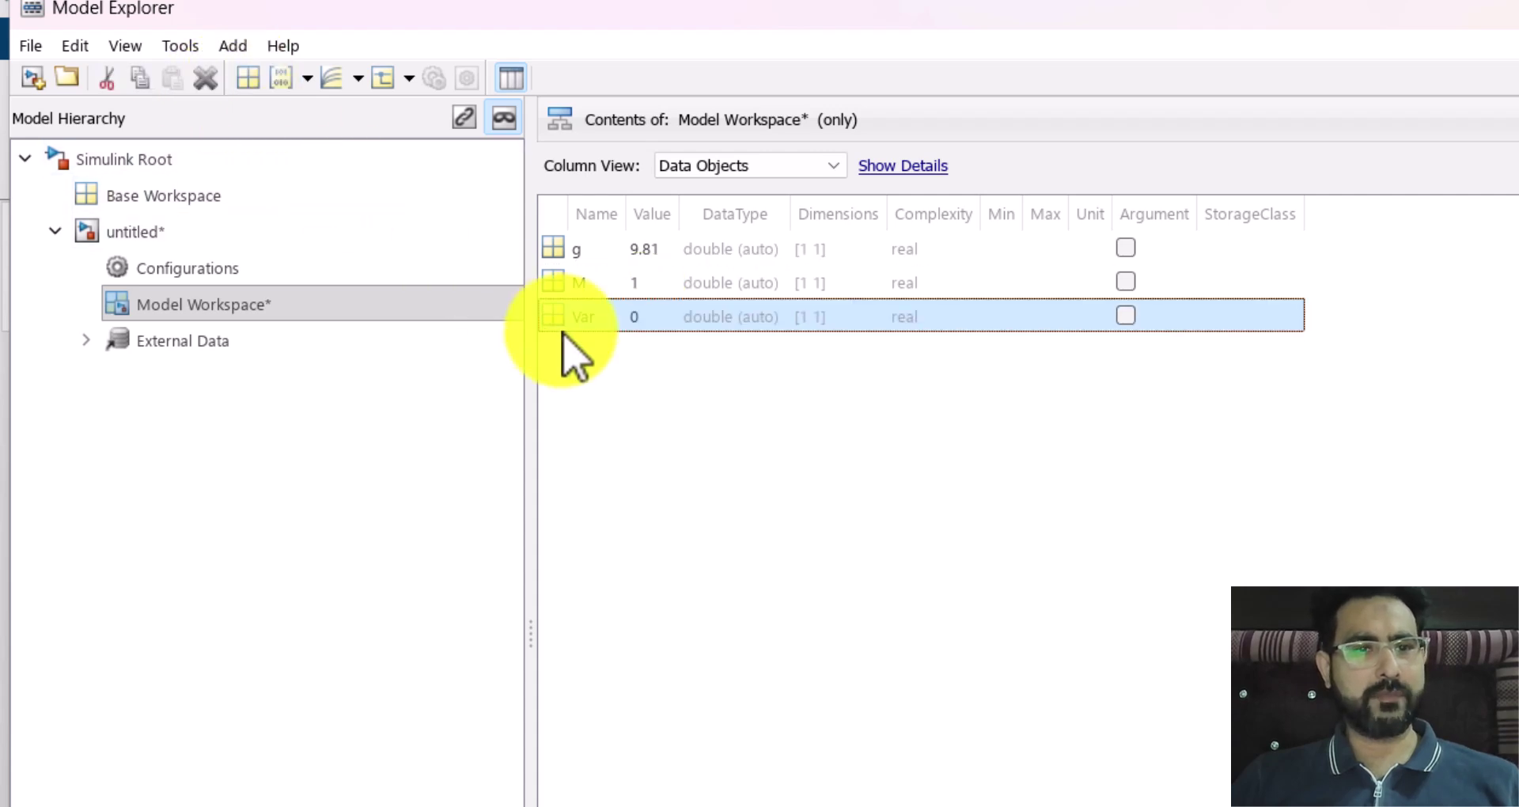
{"action": "type", "text": "m"}
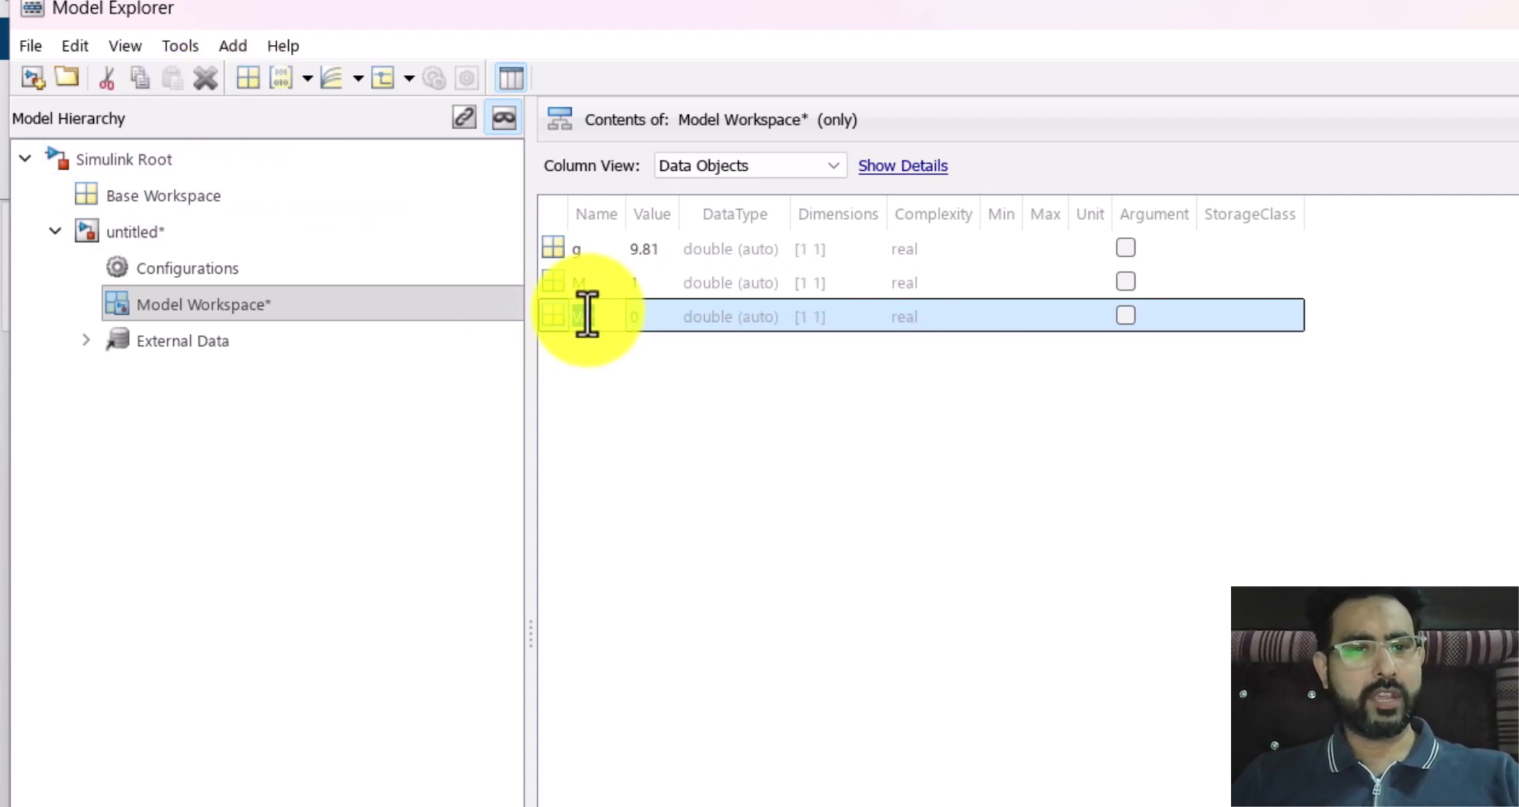
{"action": "double_click", "coordinate": [638, 317]}
{"action": "type", "text": "0"}
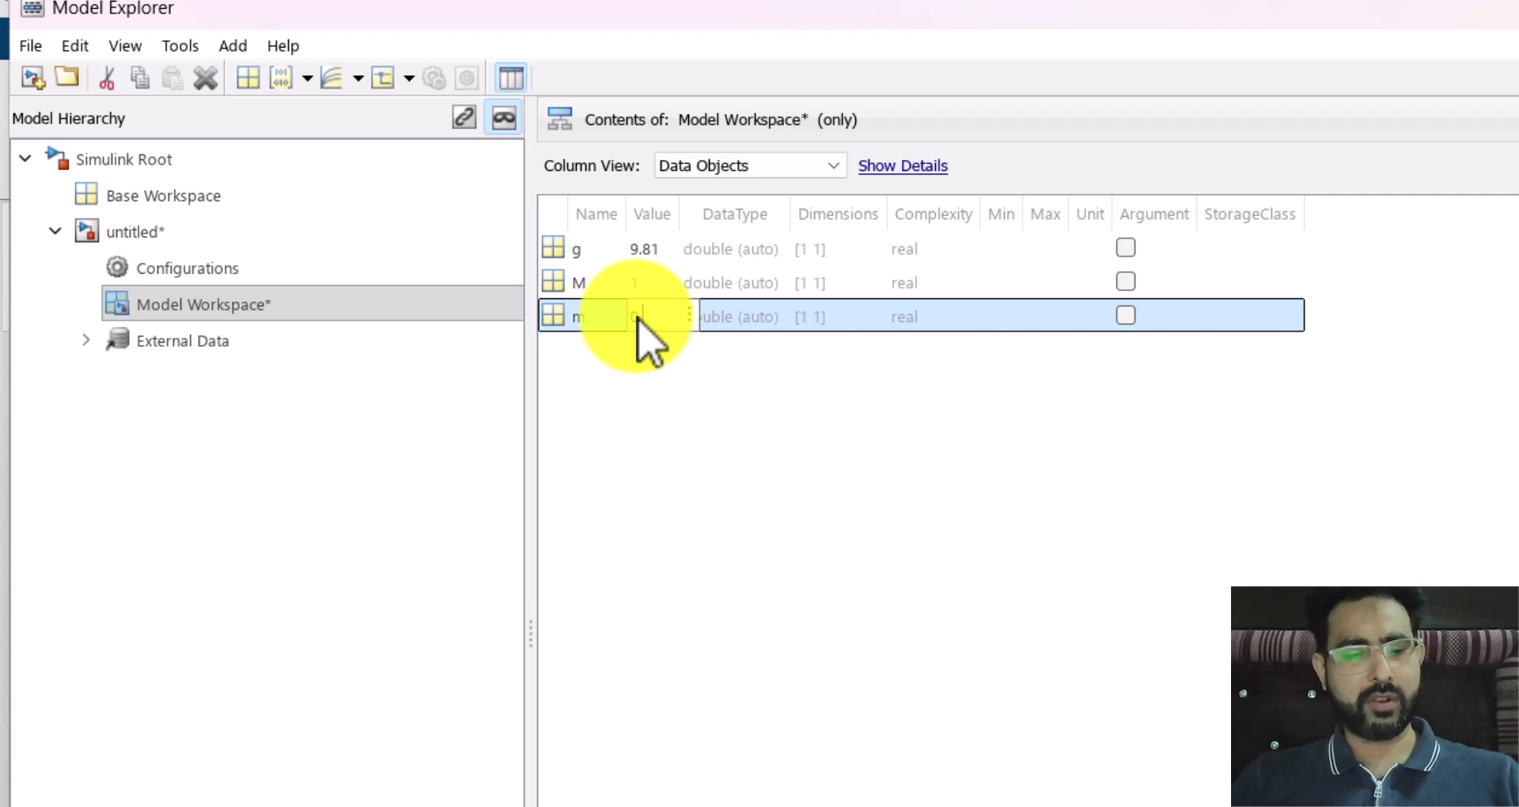
{"action": "type", "text": ".2"}
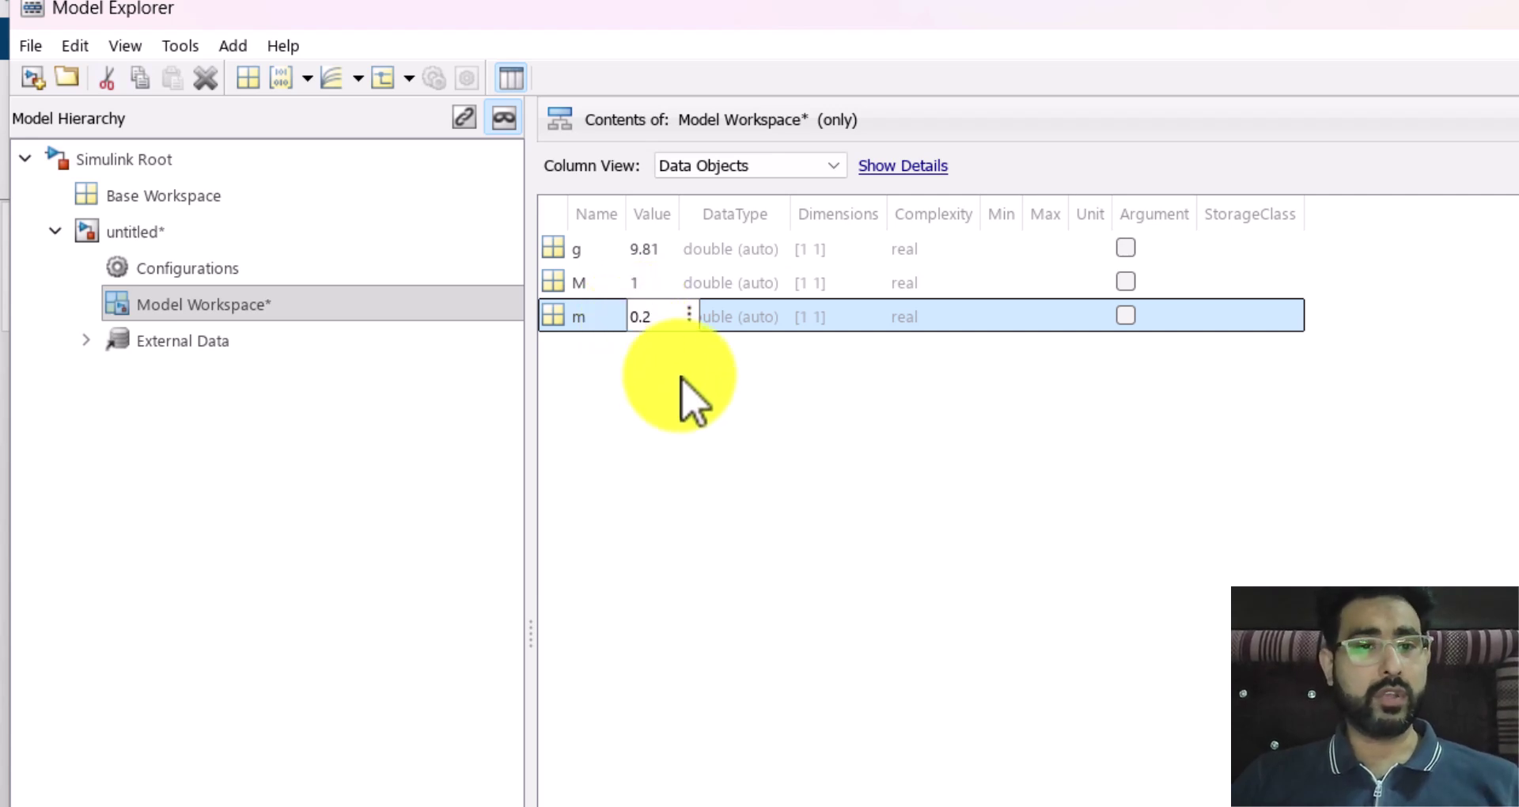
{"action": "key", "text": "Return"}
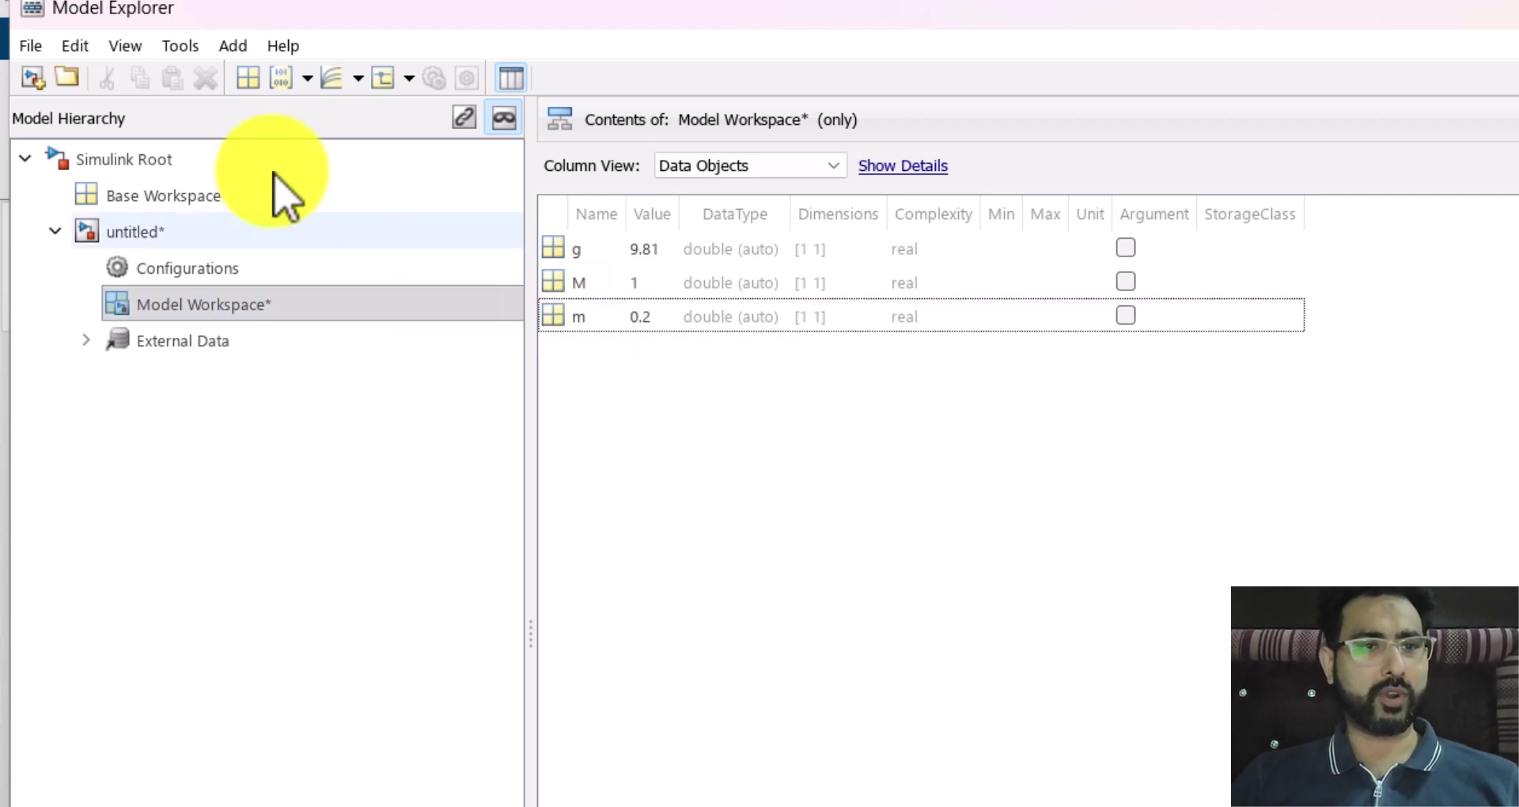
Add a variable l with value 0.5 to the Model Workspace and close the Model Explorer
{"action": "left_click", "coordinate": [248, 77]}
{"action": "left_click", "coordinate": [589, 360]}
{"action": "key", "text": "BackSpace"}
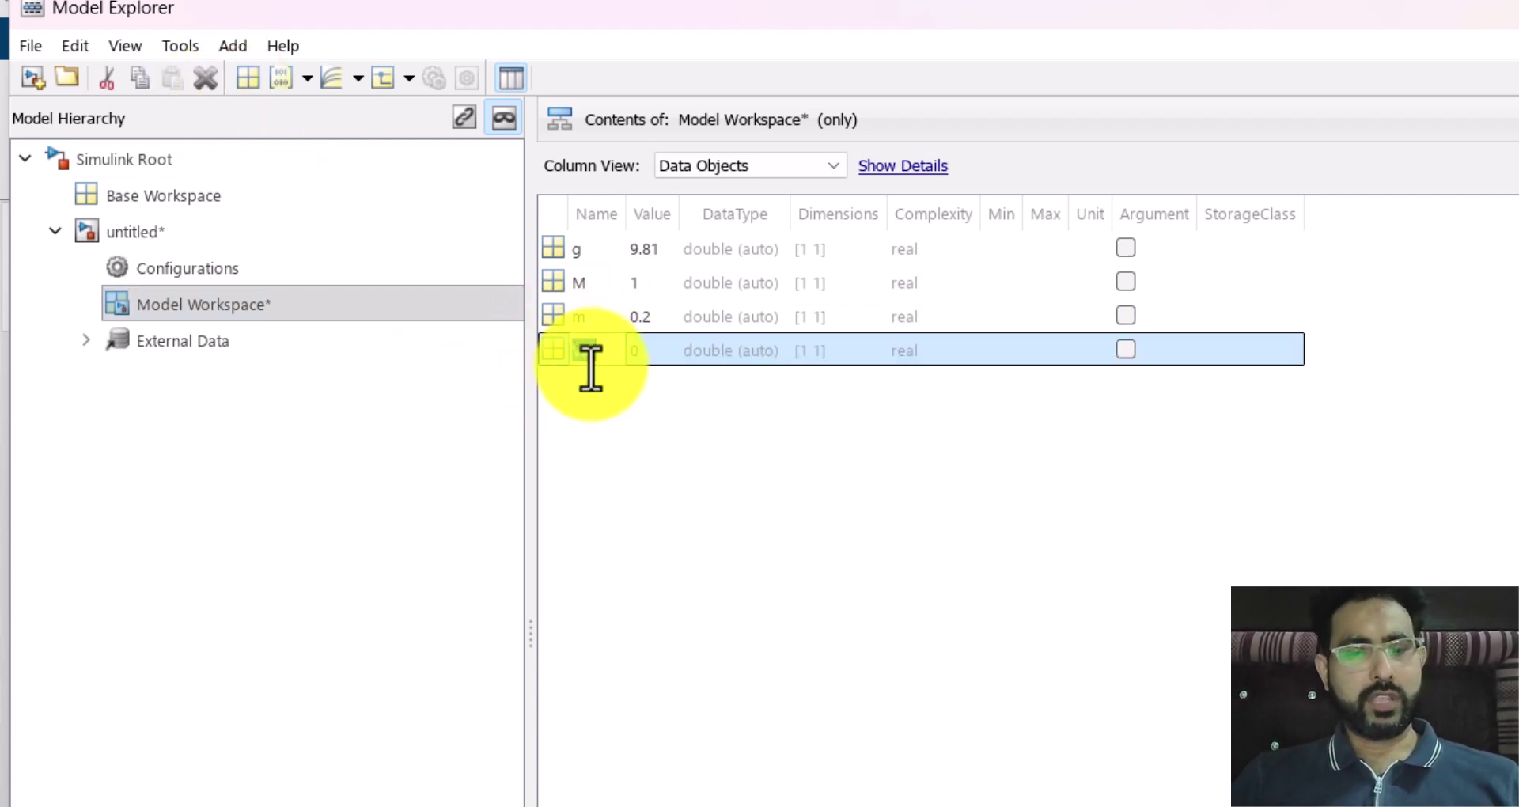
{"action": "type", "text": "l"}
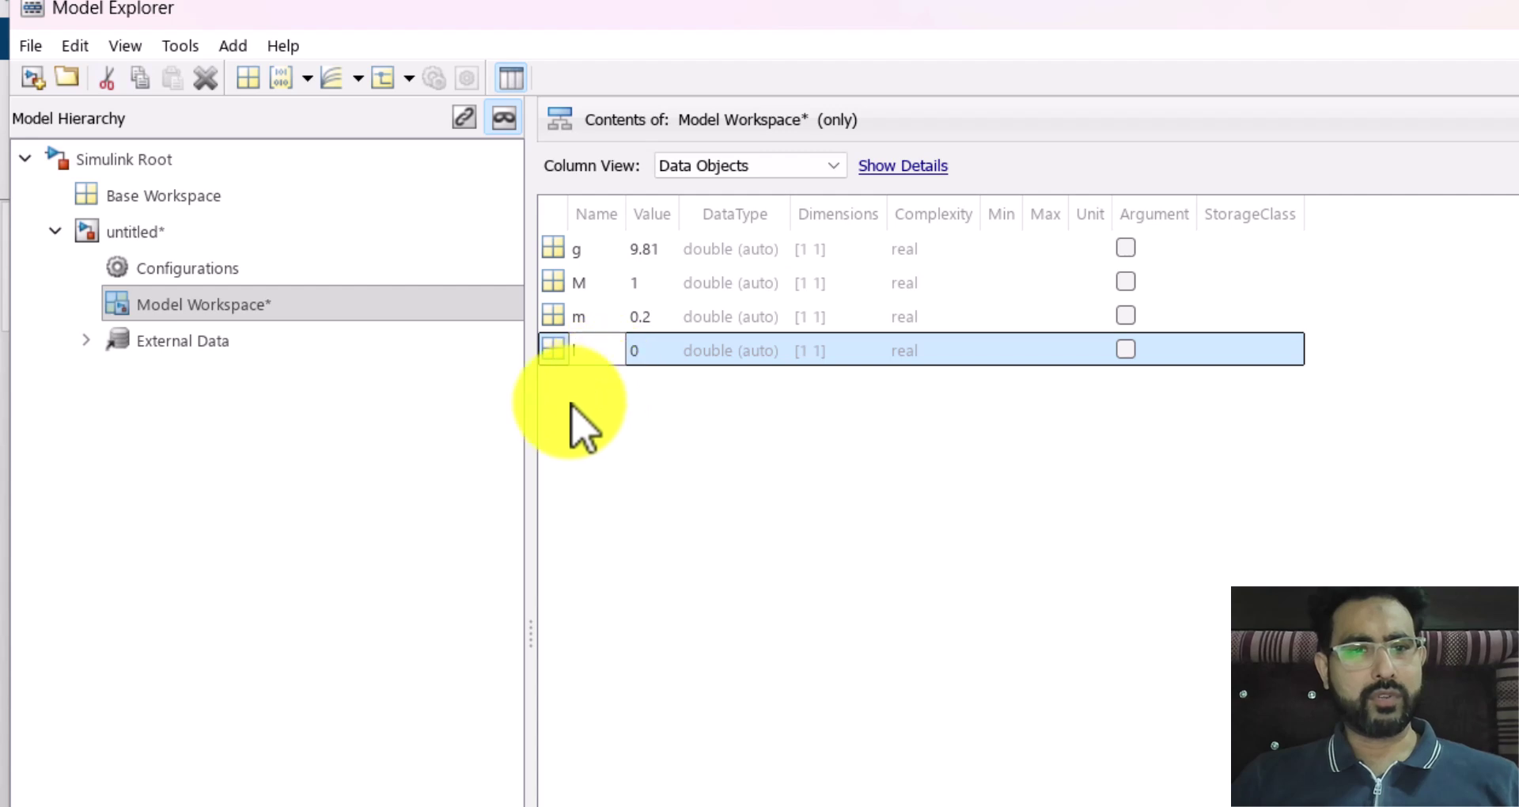
{"action": "left_click", "coordinate": [641, 352]}
{"action": "type", "text": "0.5"}
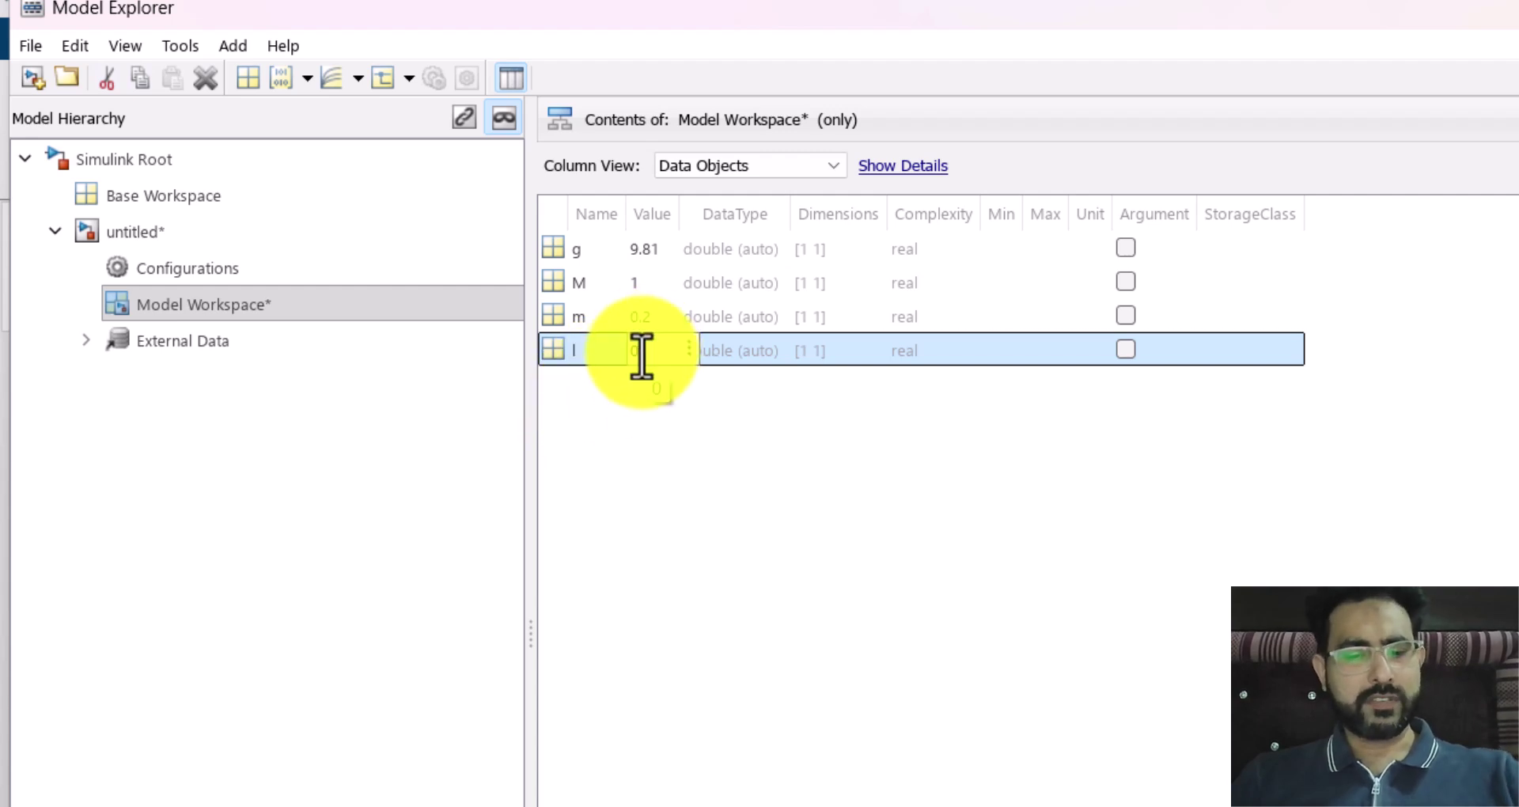
{"action": "left_click", "coordinate": [676, 487]}
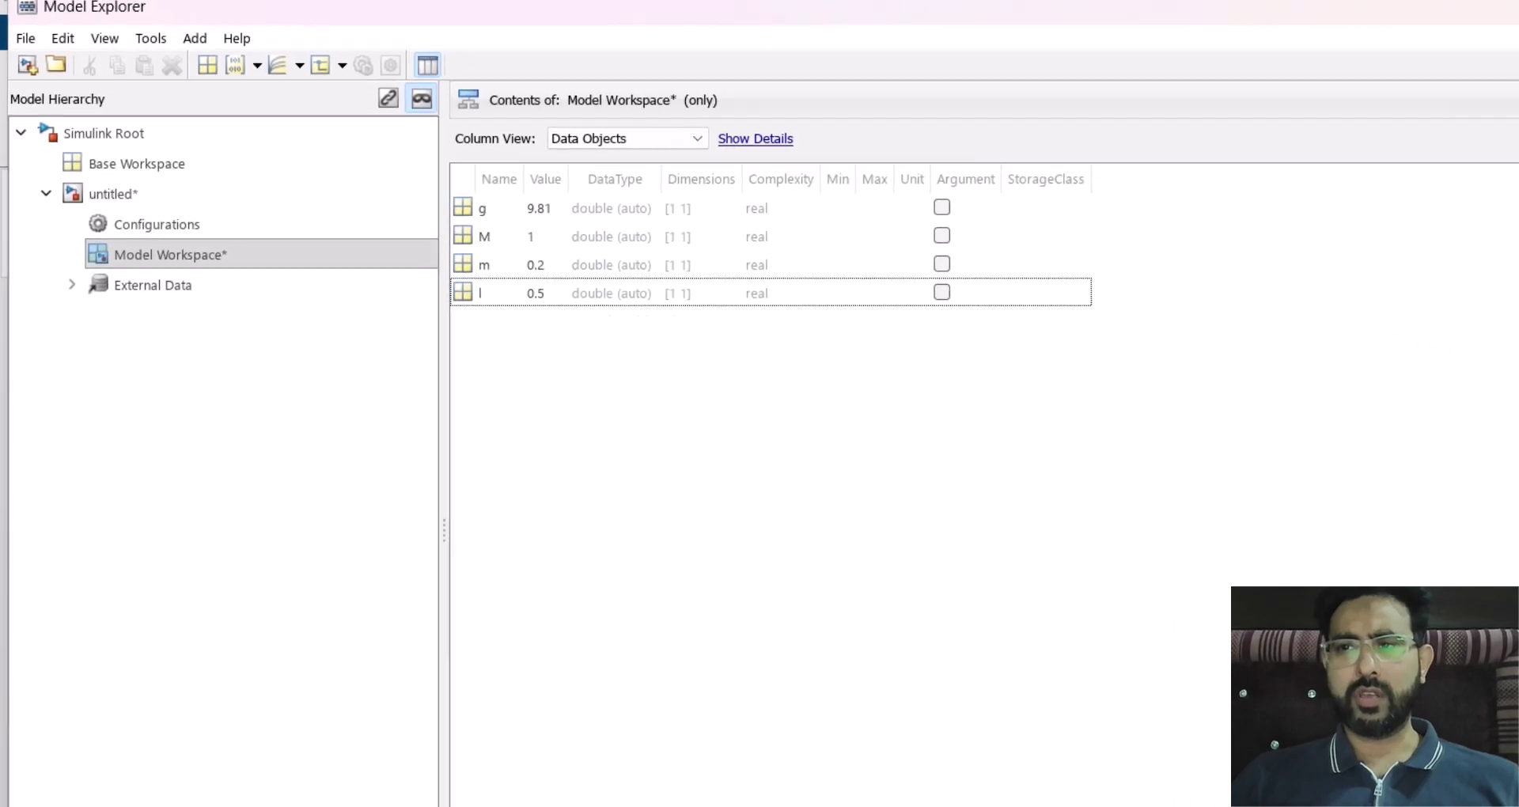
{"action": "left_click", "coordinate": [1503, 12]}
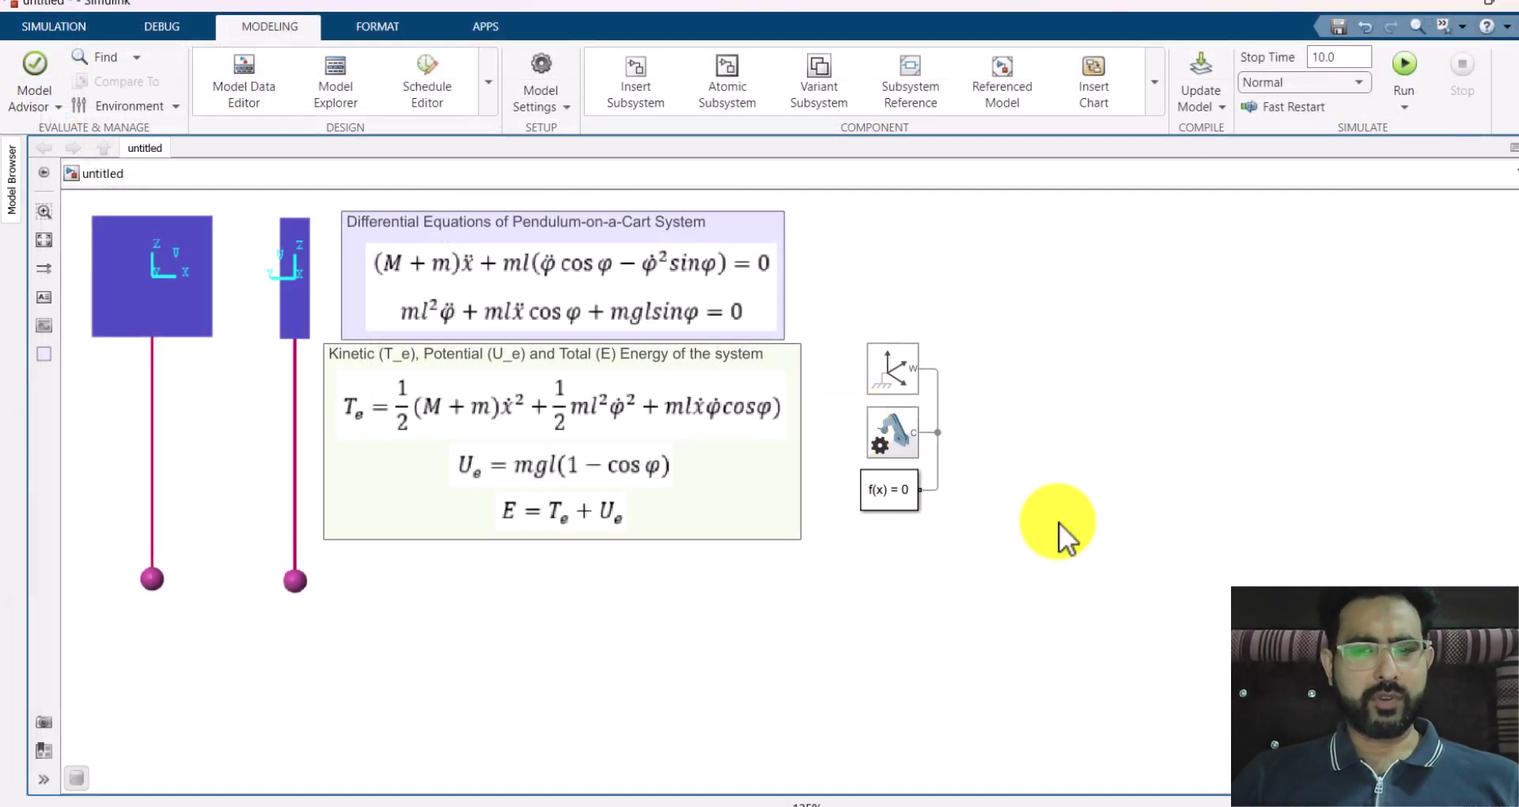
Set the Mechanism Configuration block's gravity vector to [0 0 -g] and close its parameters
{"action": "left_click", "coordinate": [906, 427]}
{"action": "double_click", "coordinate": [900, 433]}
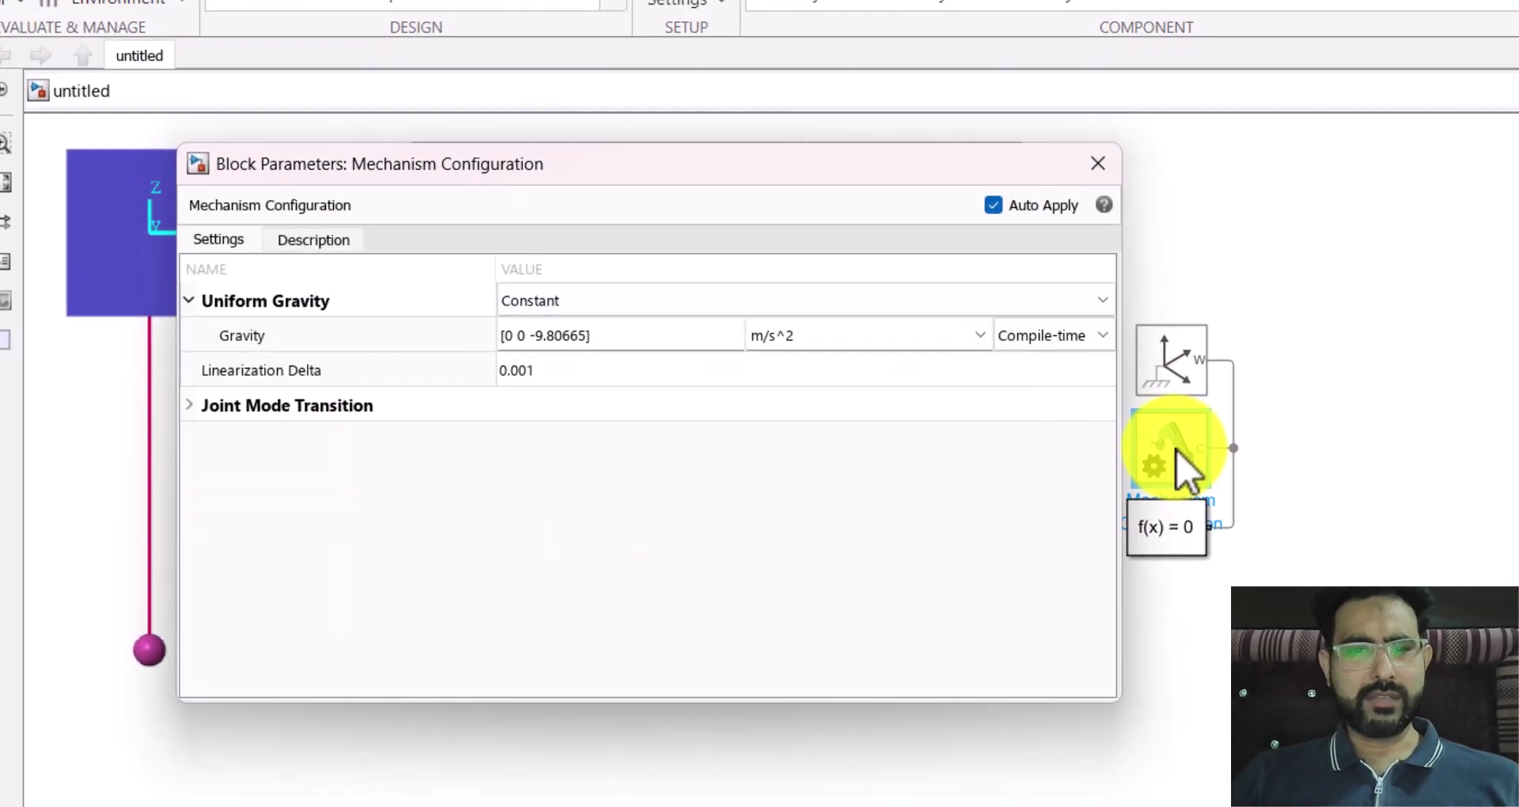
{"action": "left_click", "coordinate": [482, 342]}
{"action": "double_click", "coordinate": [475, 349]}
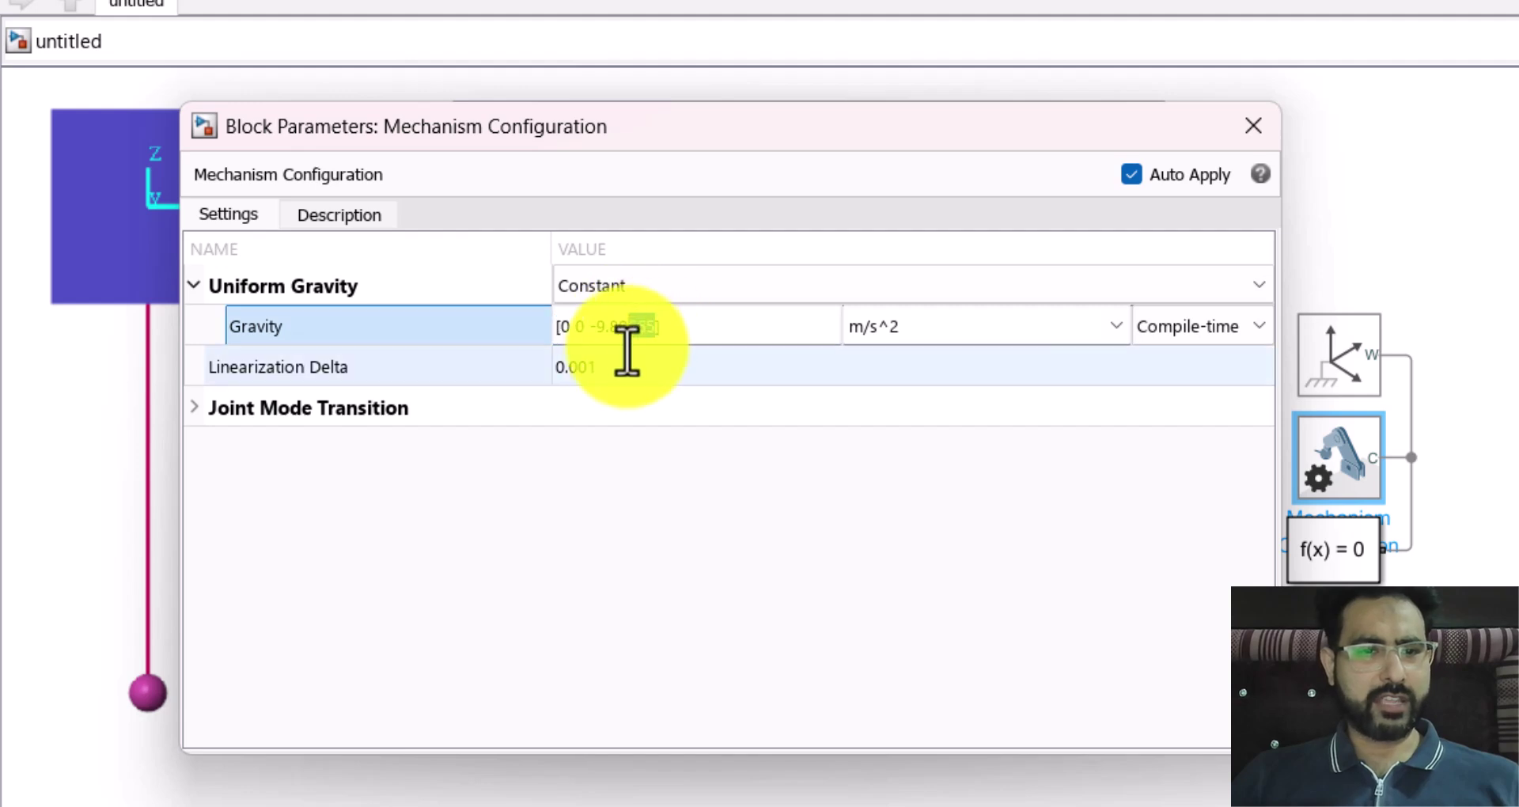
{"action": "left_click_drag", "start_coordinate": [627, 348], "coordinate": [597, 335]}
{"action": "type", "text": "g"}
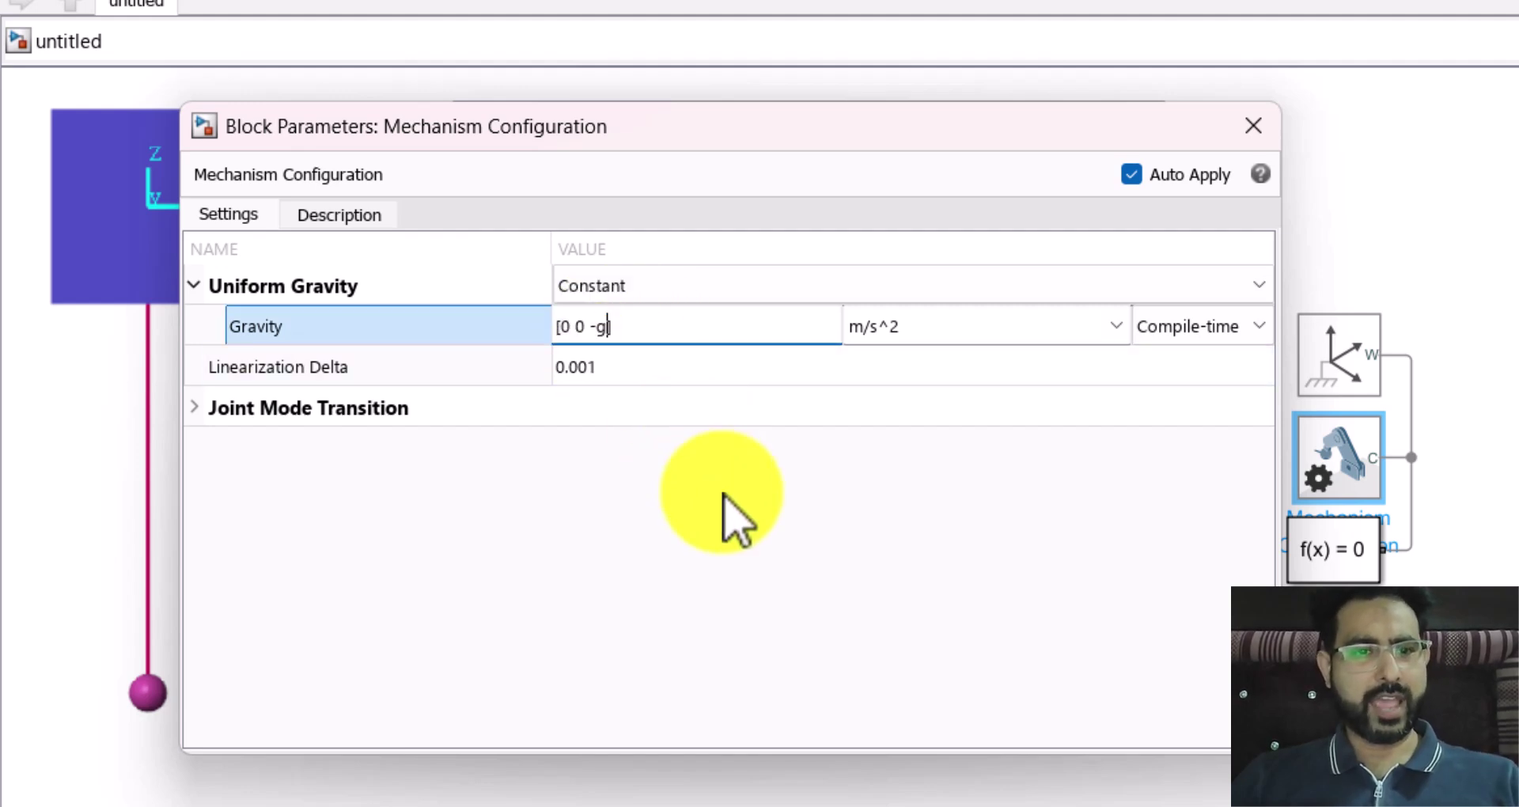
{"action": "key", "text": "Return"}
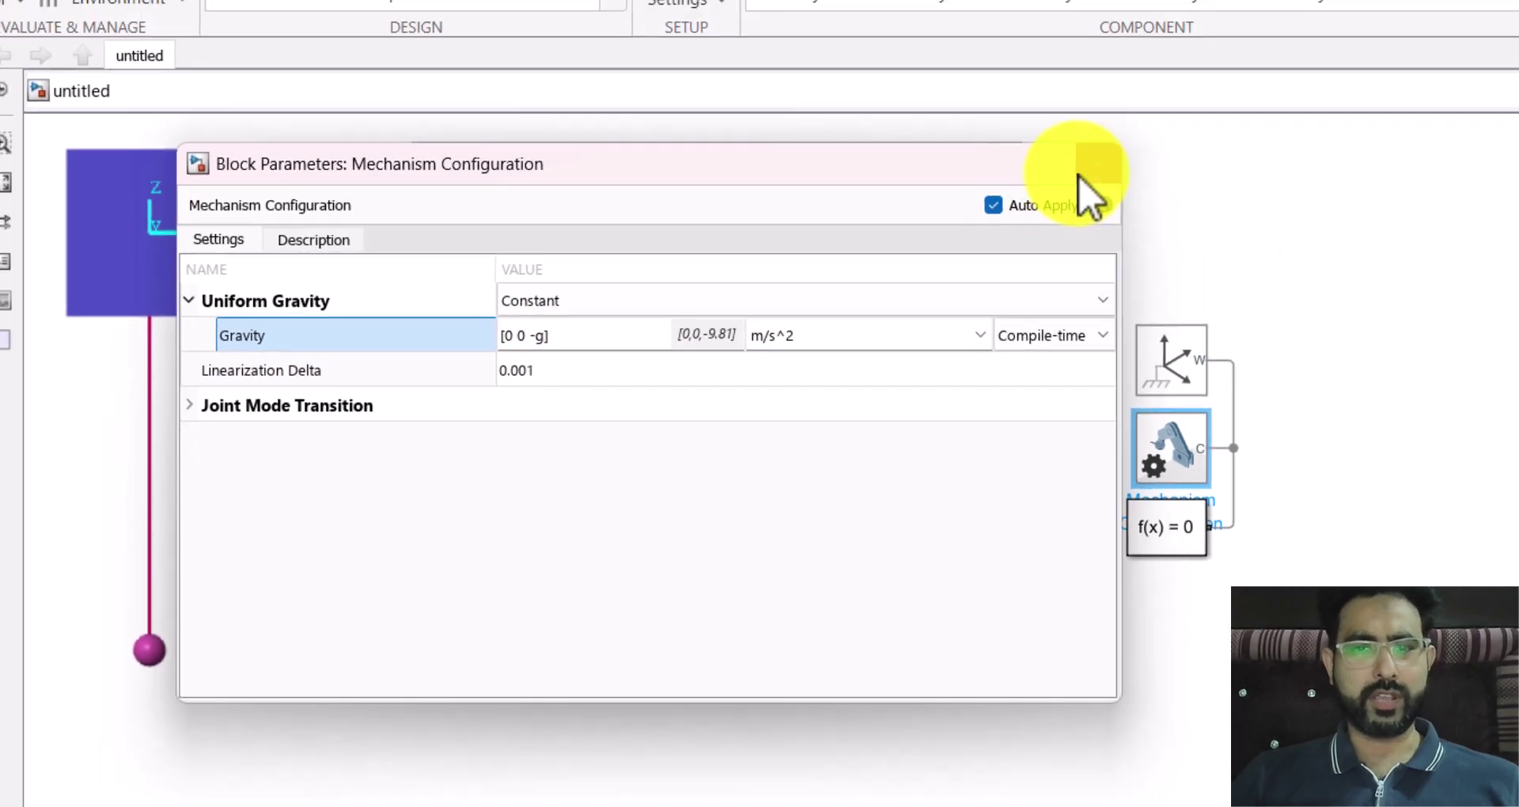
{"action": "left_click", "coordinate": [1253, 126]}
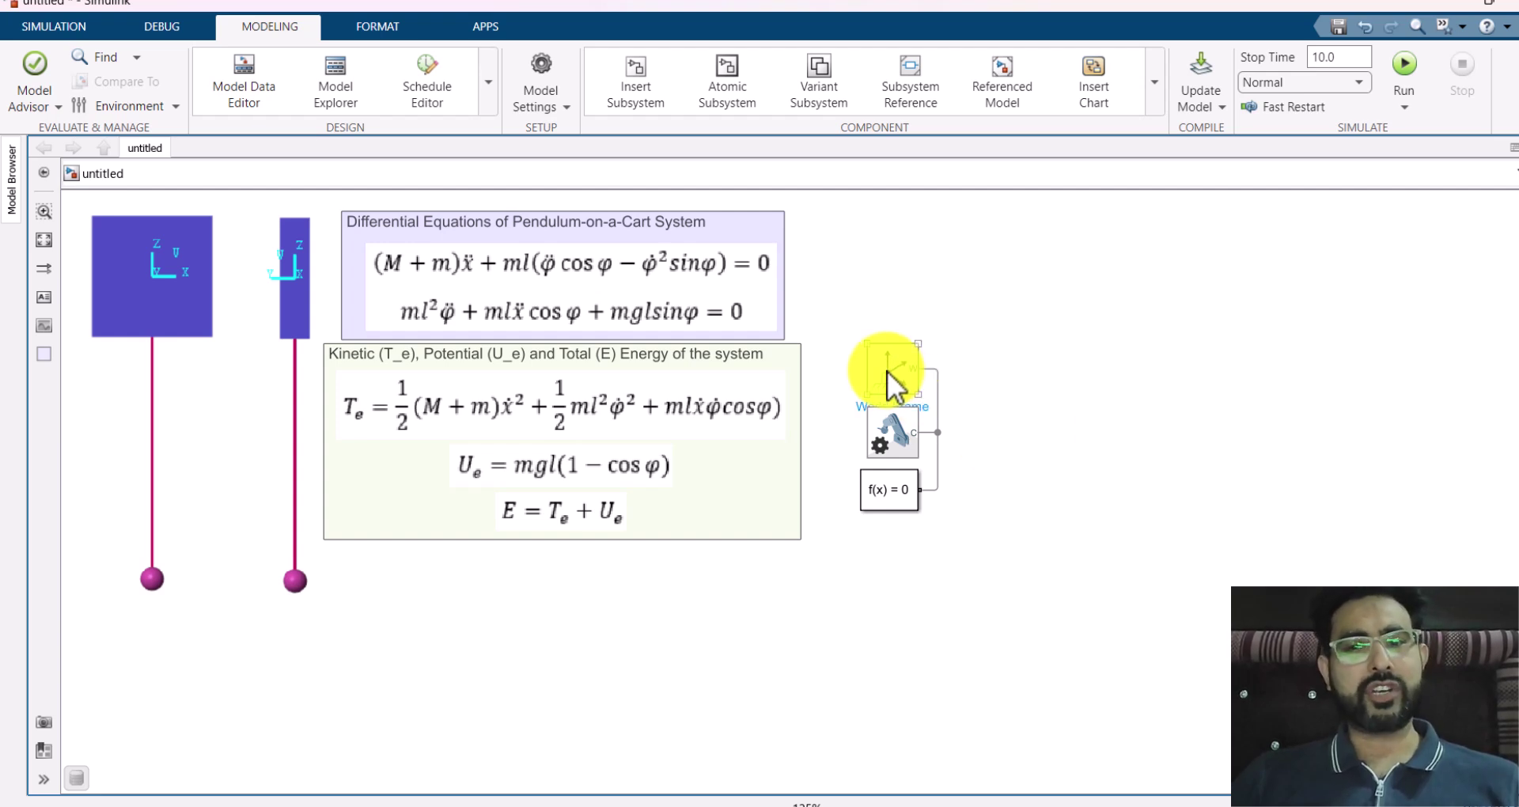
{"action": "left_click", "coordinate": [150, 286]}
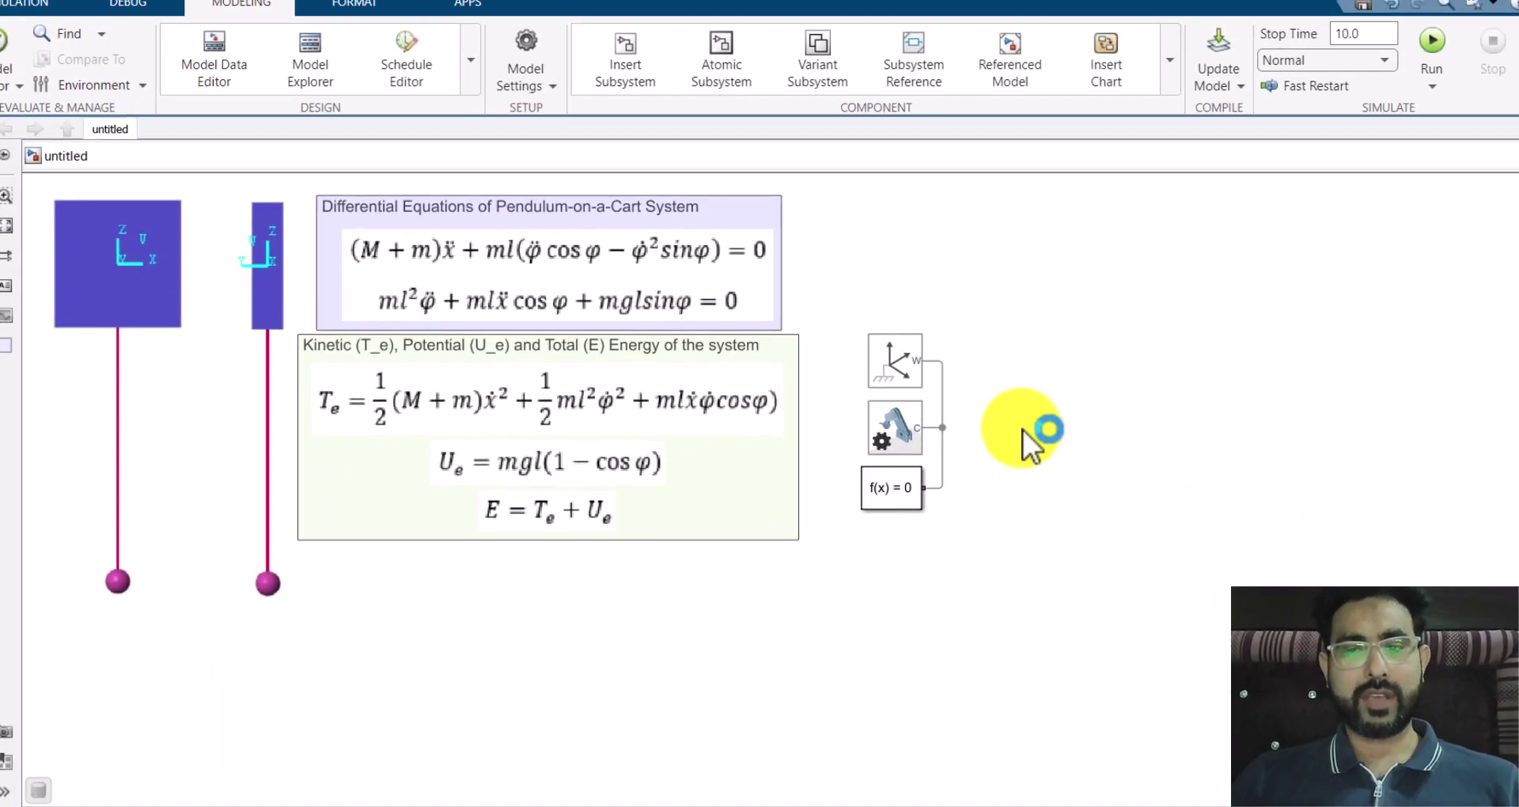
Add a Rigid Transform block and connect its B port to the line joining the world frame, mechanism configuration and solver blocks
{"action": "double_click", "coordinate": [998, 423]}
{"action": "type", "text": "transform"}
{"action": "key", "text": "Return"}
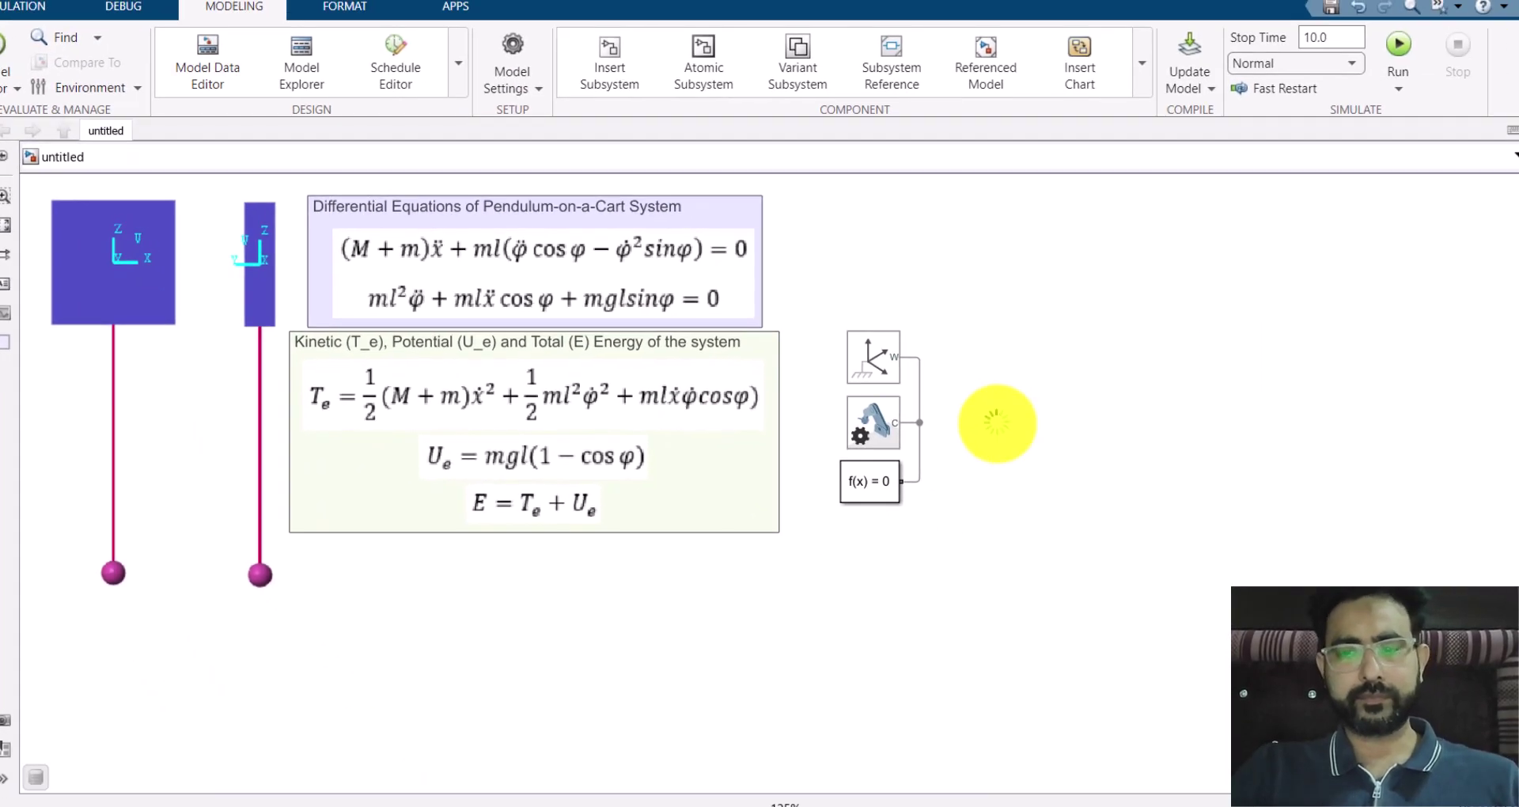
{"action": "left_click_drag", "start_coordinate": [968, 423], "coordinate": [919, 423]}
Set the Rigid Transform's rotation to Standard Axis, +Y, 90 deg, and close its parameters
{"action": "double_click", "coordinate": [994, 422]}
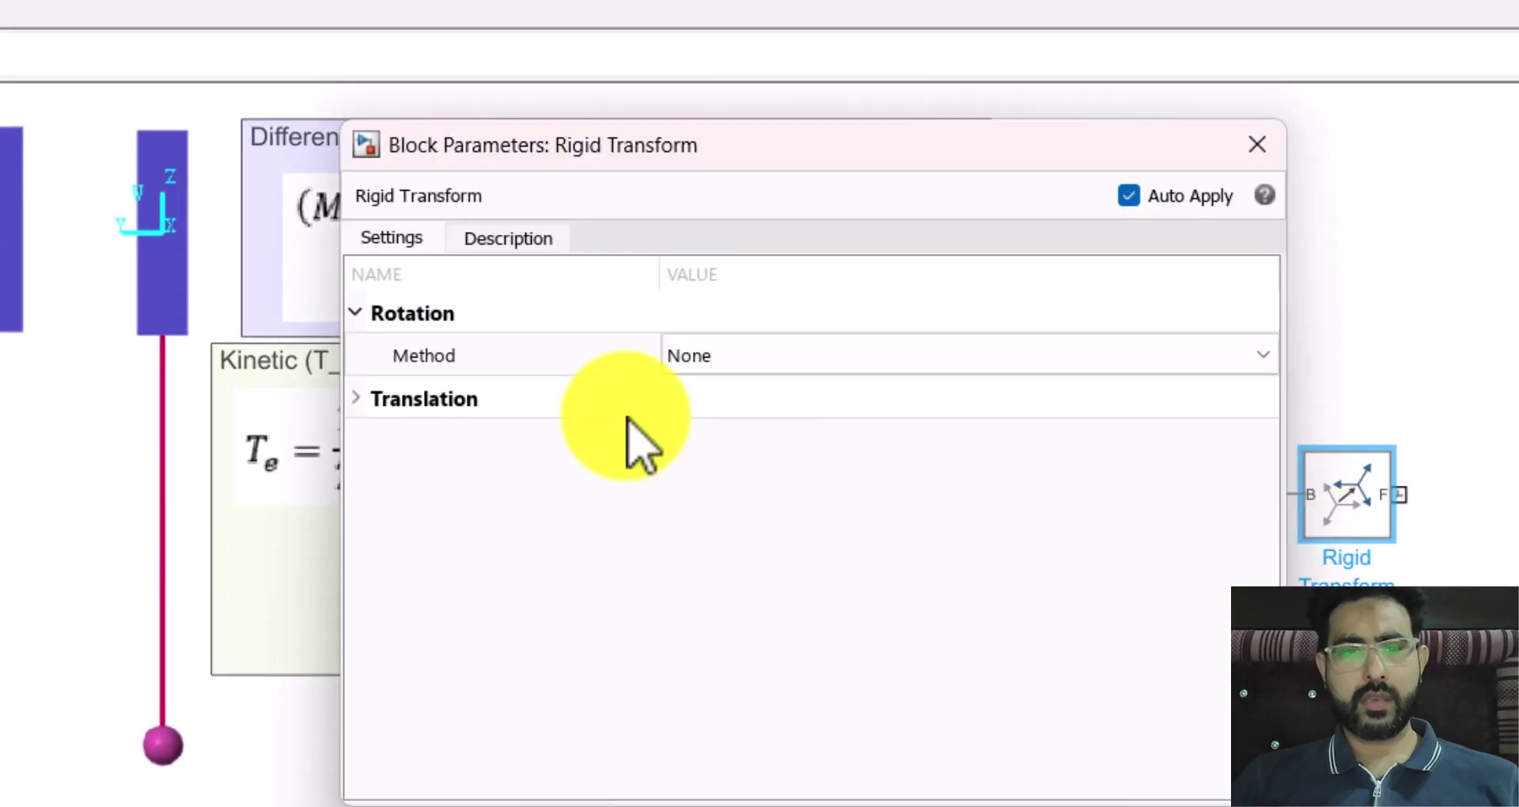
{"action": "left_click", "coordinate": [710, 362]}
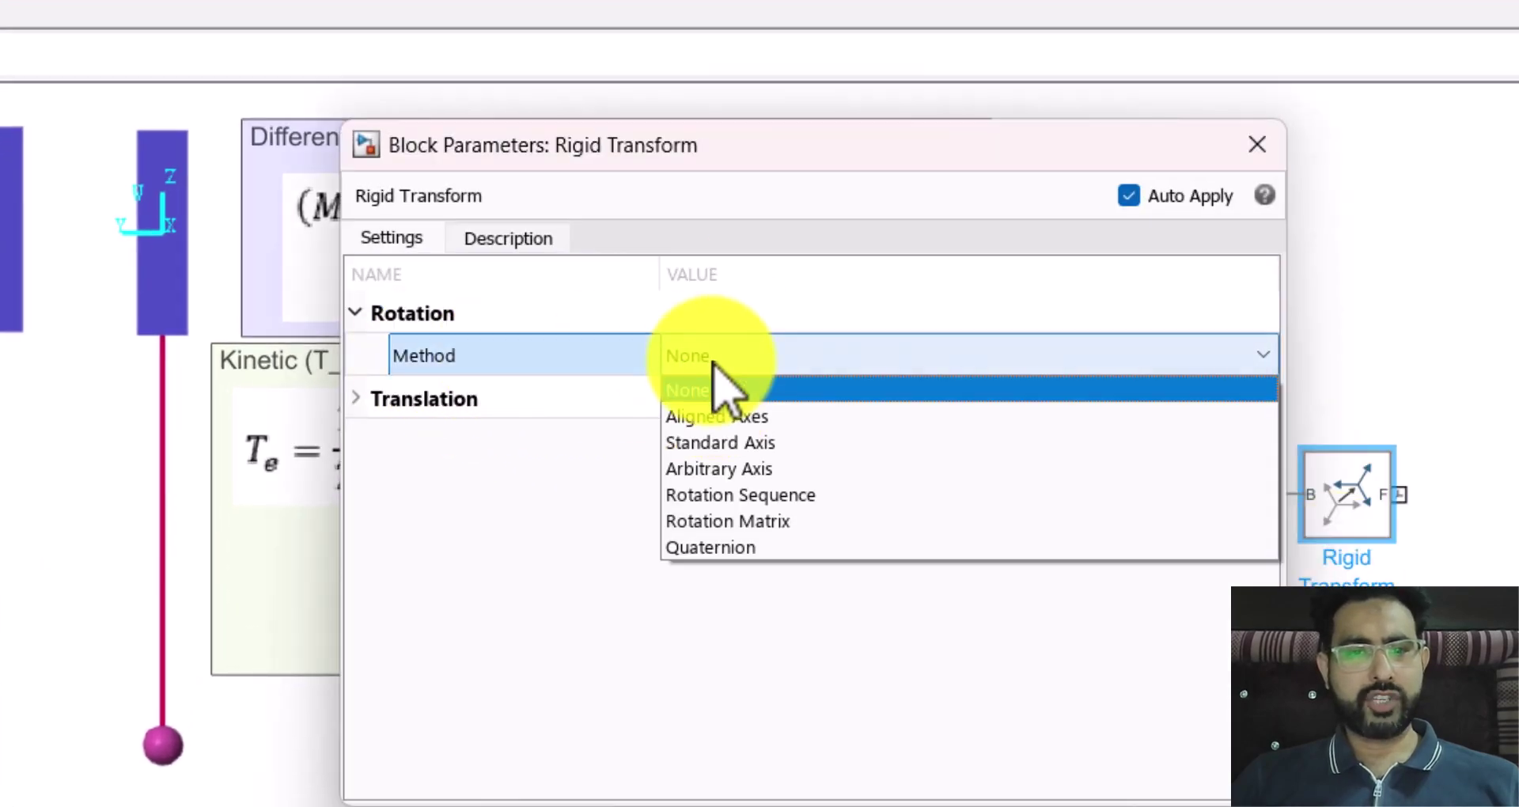
{"action": "left_click", "coordinate": [717, 443]}
{"action": "left_click", "coordinate": [716, 399]}
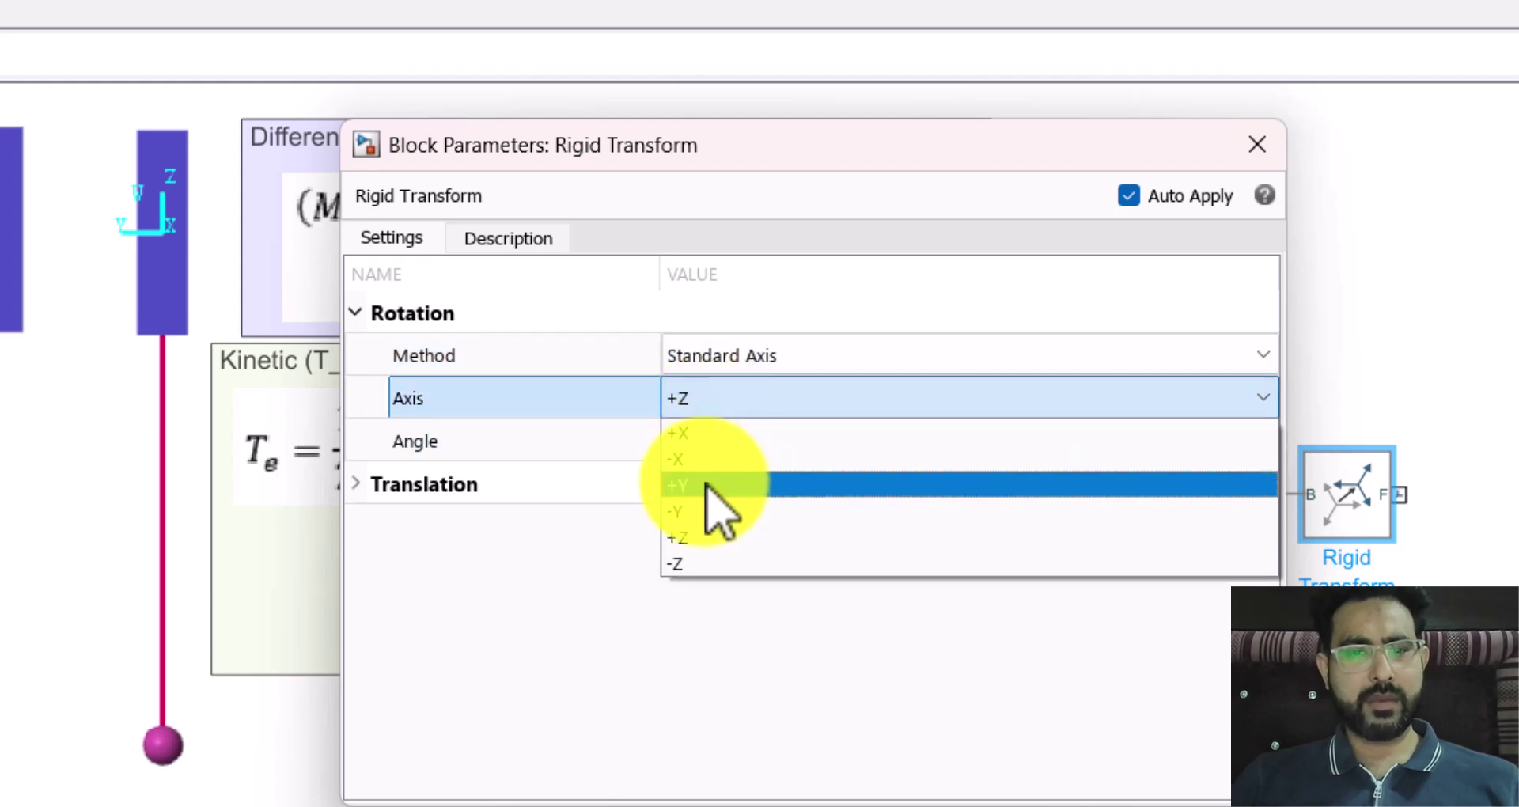
{"action": "left_click", "coordinate": [708, 482]}
{"action": "left_click", "coordinate": [708, 439]}
{"action": "type", "text": "90"}
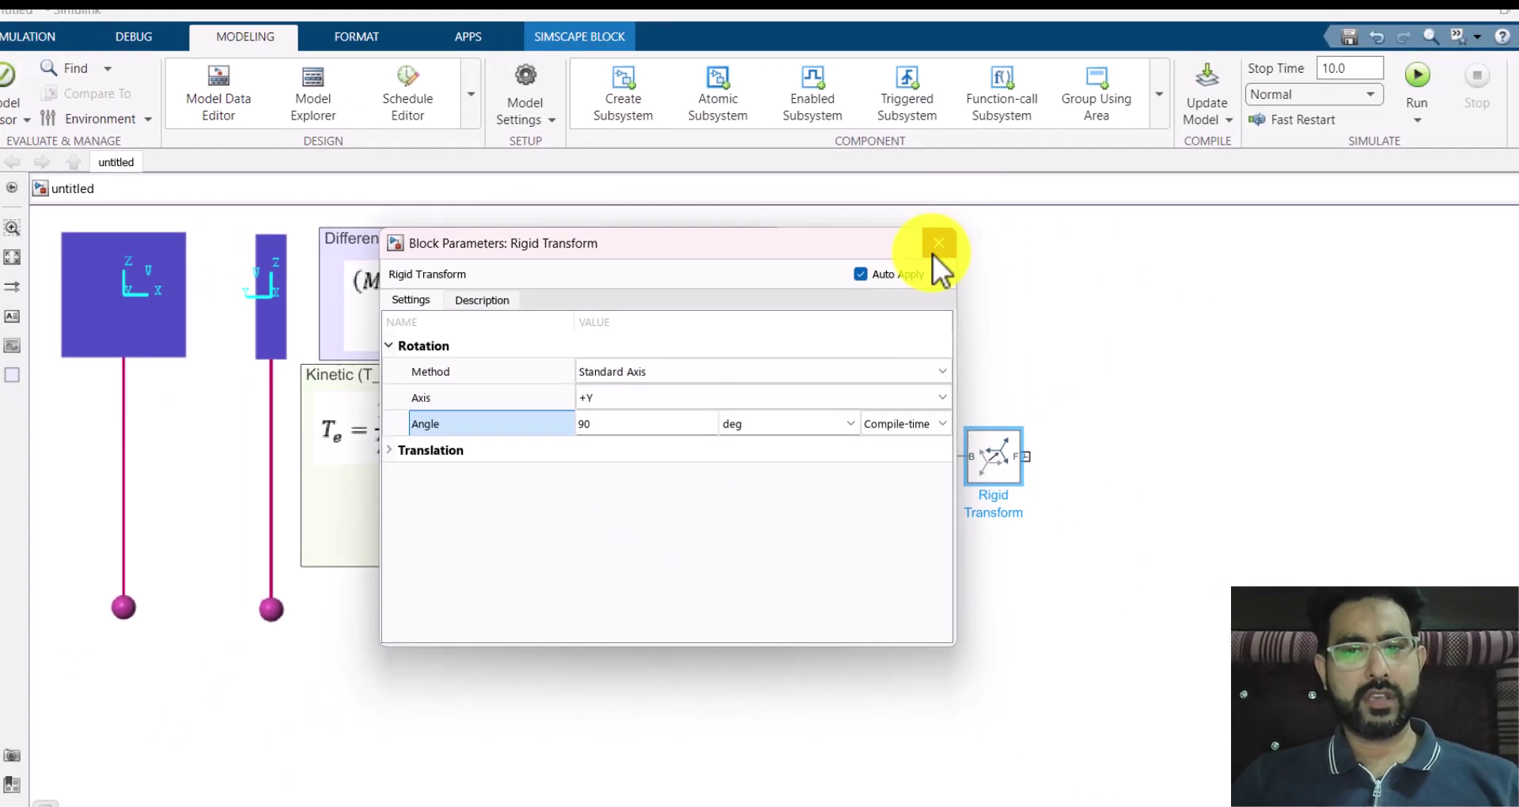
{"action": "left_click", "coordinate": [937, 243]}
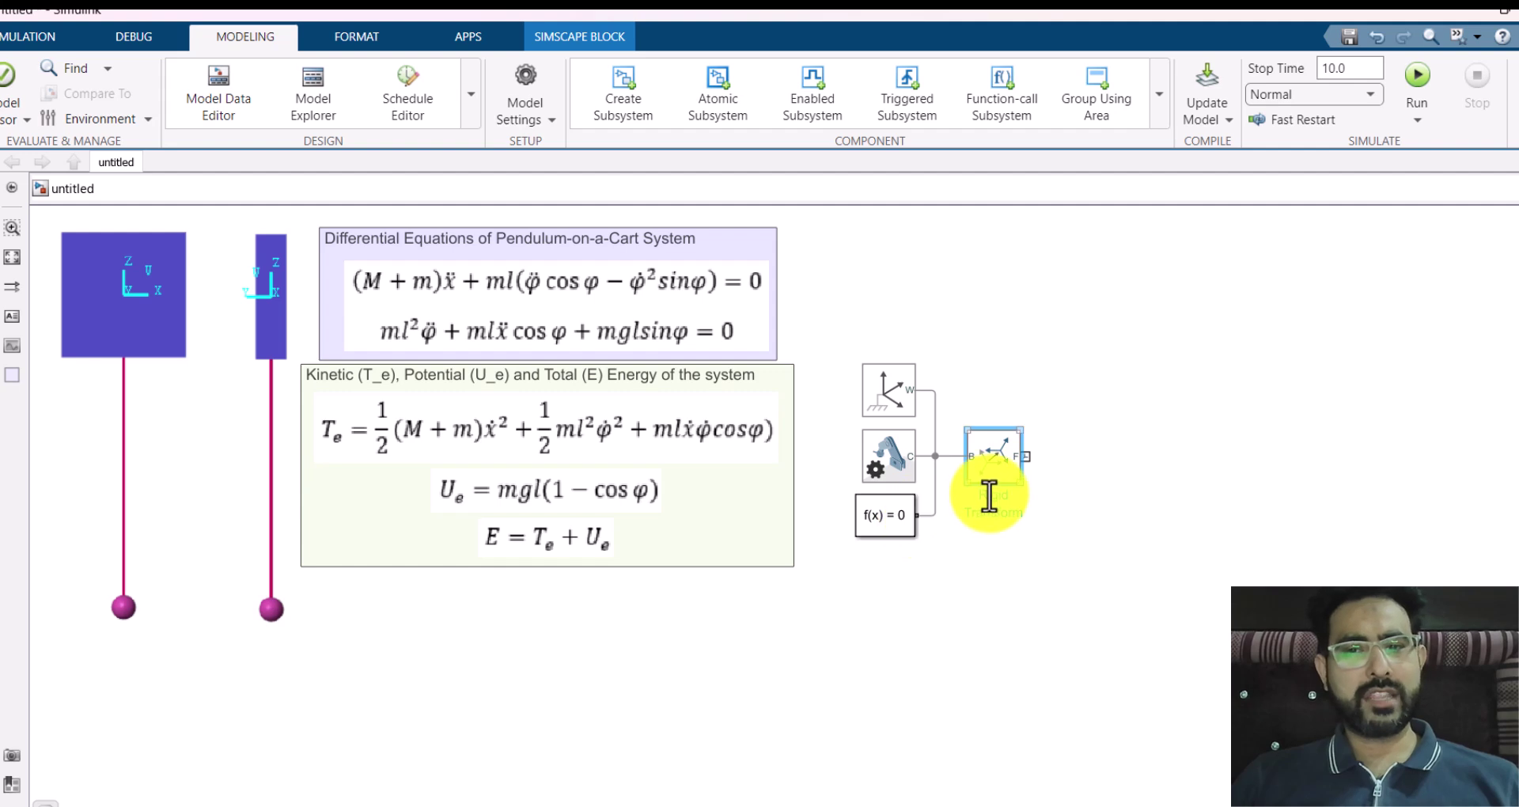
Add a Prismatic Joint block connected to the Rigid Transform's F port and align it in the chain
{"action": "left_click", "coordinate": [131, 293]}
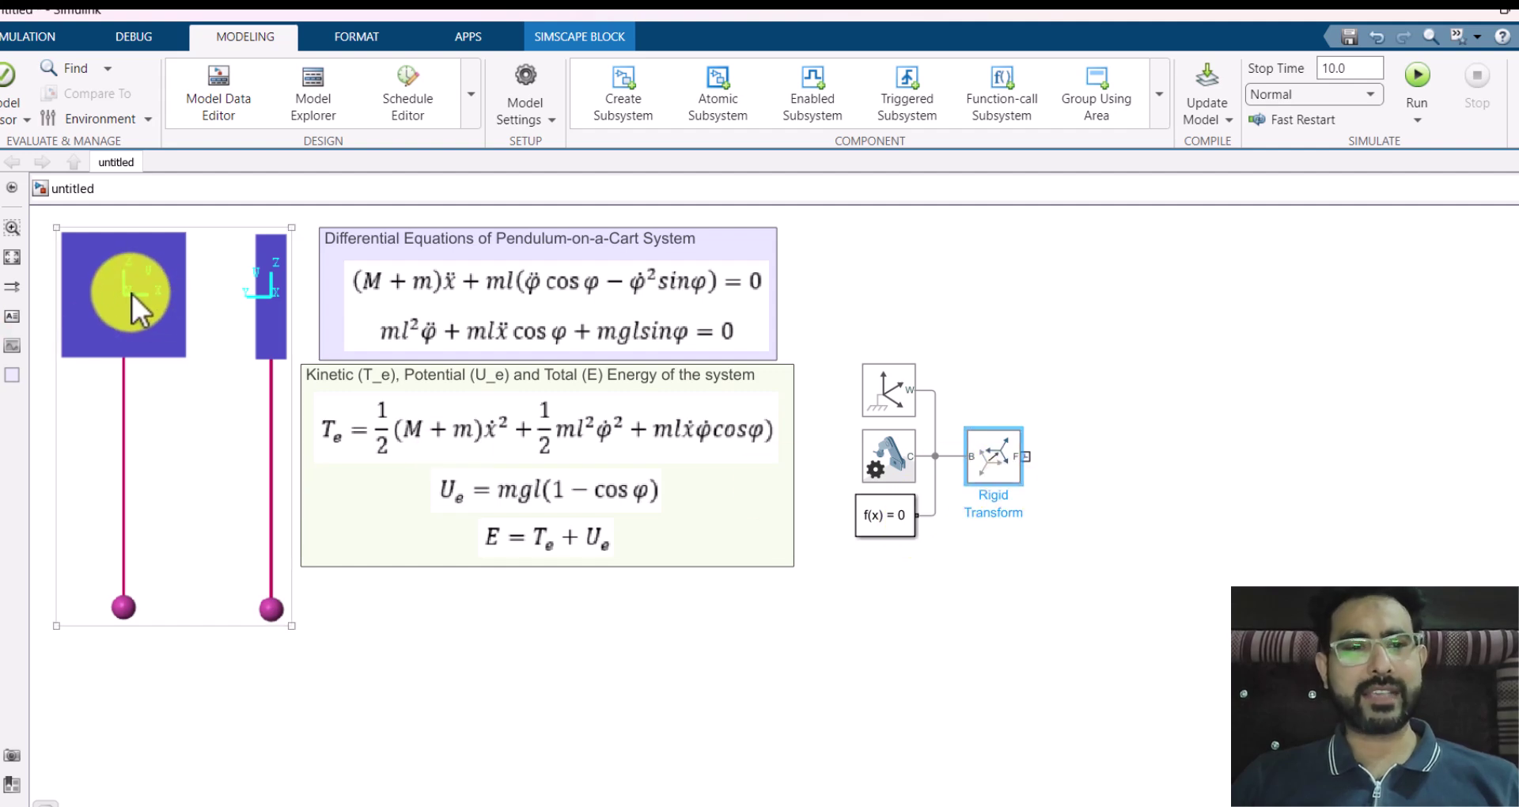
{"action": "left_click", "coordinate": [1072, 474]}
{"action": "double_click", "coordinate": [1076, 475]}
{"action": "type", "text": "prism"}
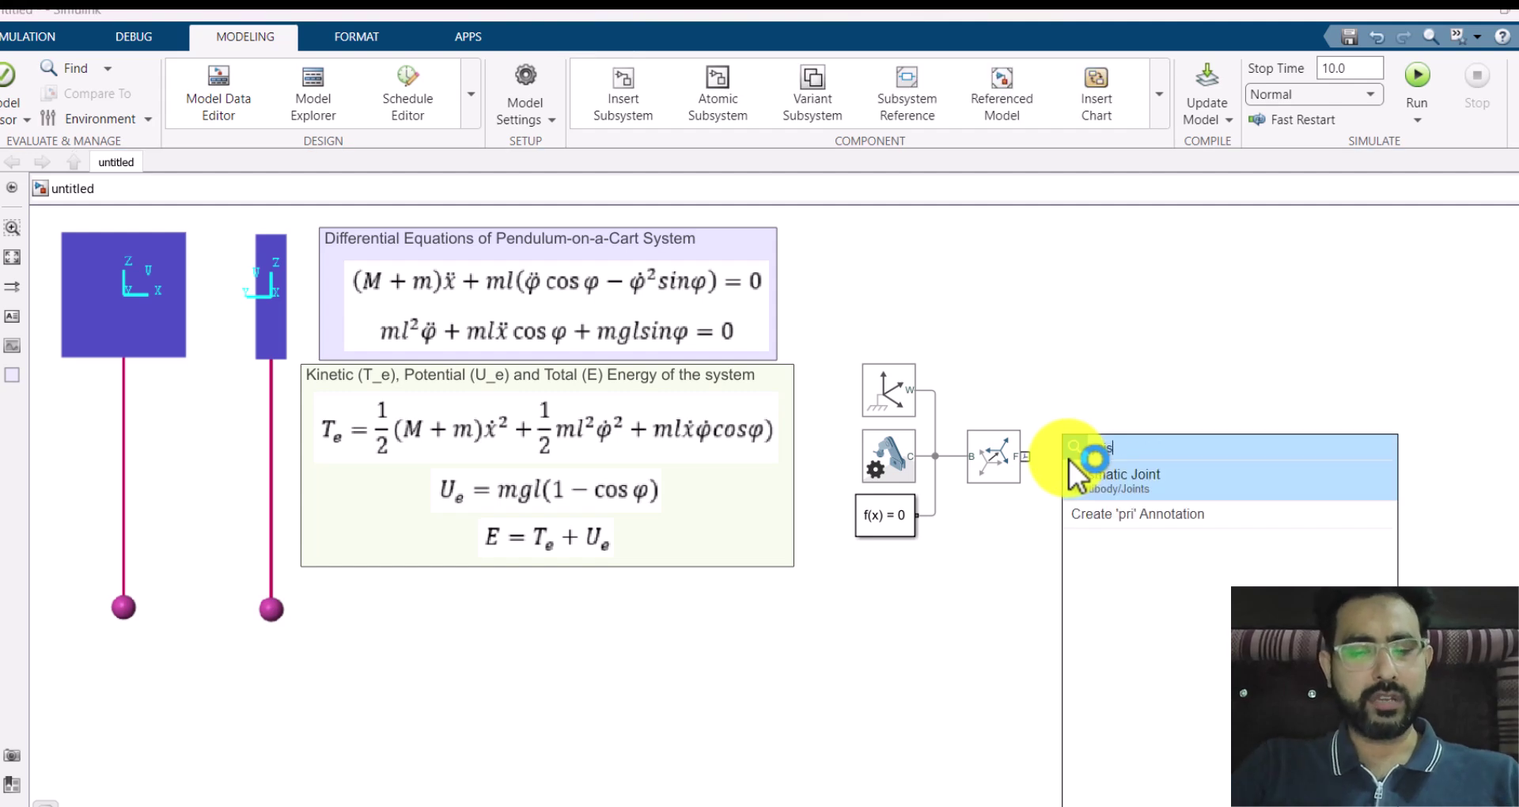
{"action": "key", "text": "Return"}
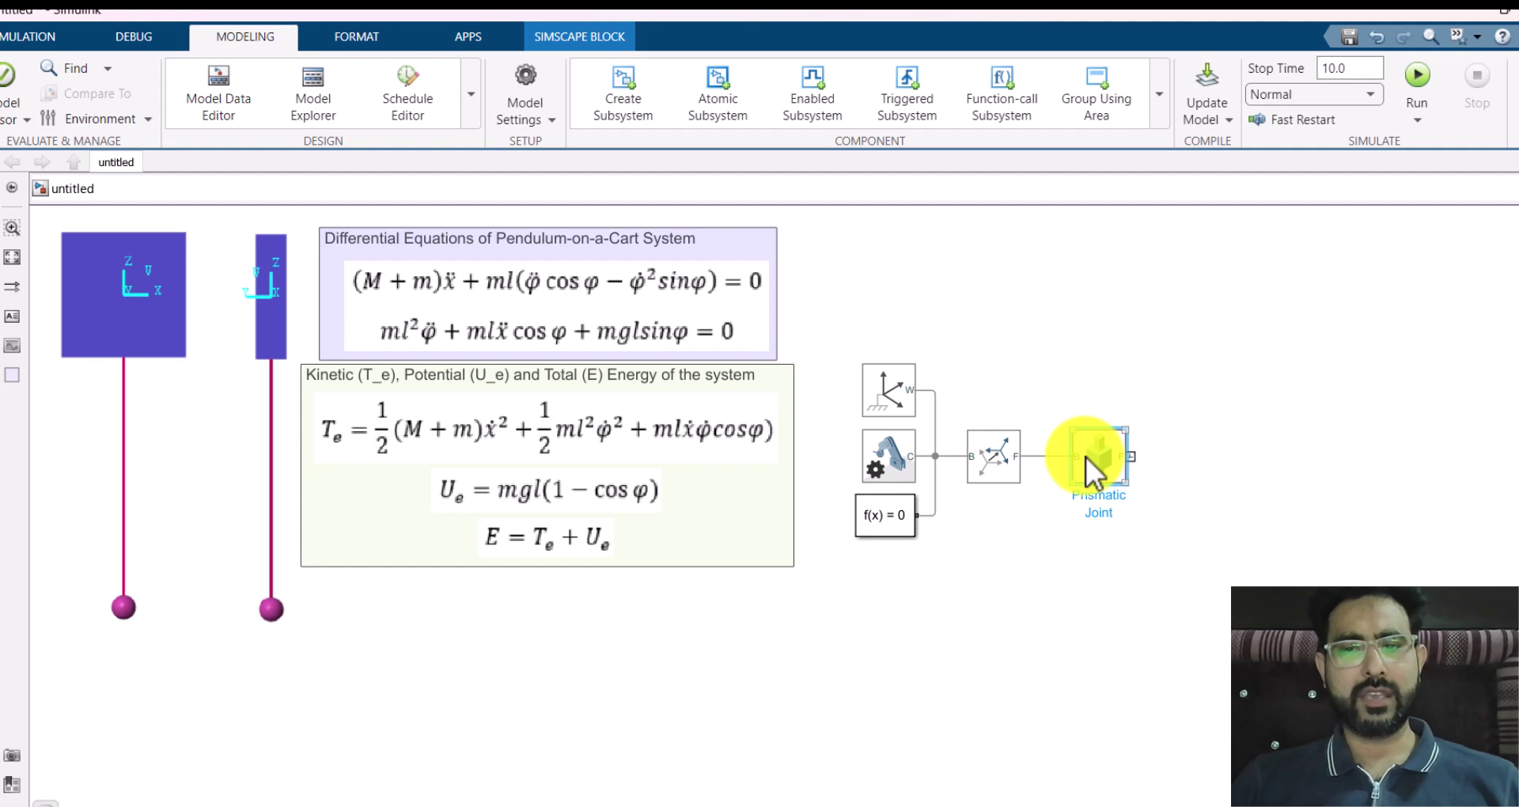
{"action": "left_click_drag", "start_coordinate": [1086, 457], "coordinate": [1074, 458]}
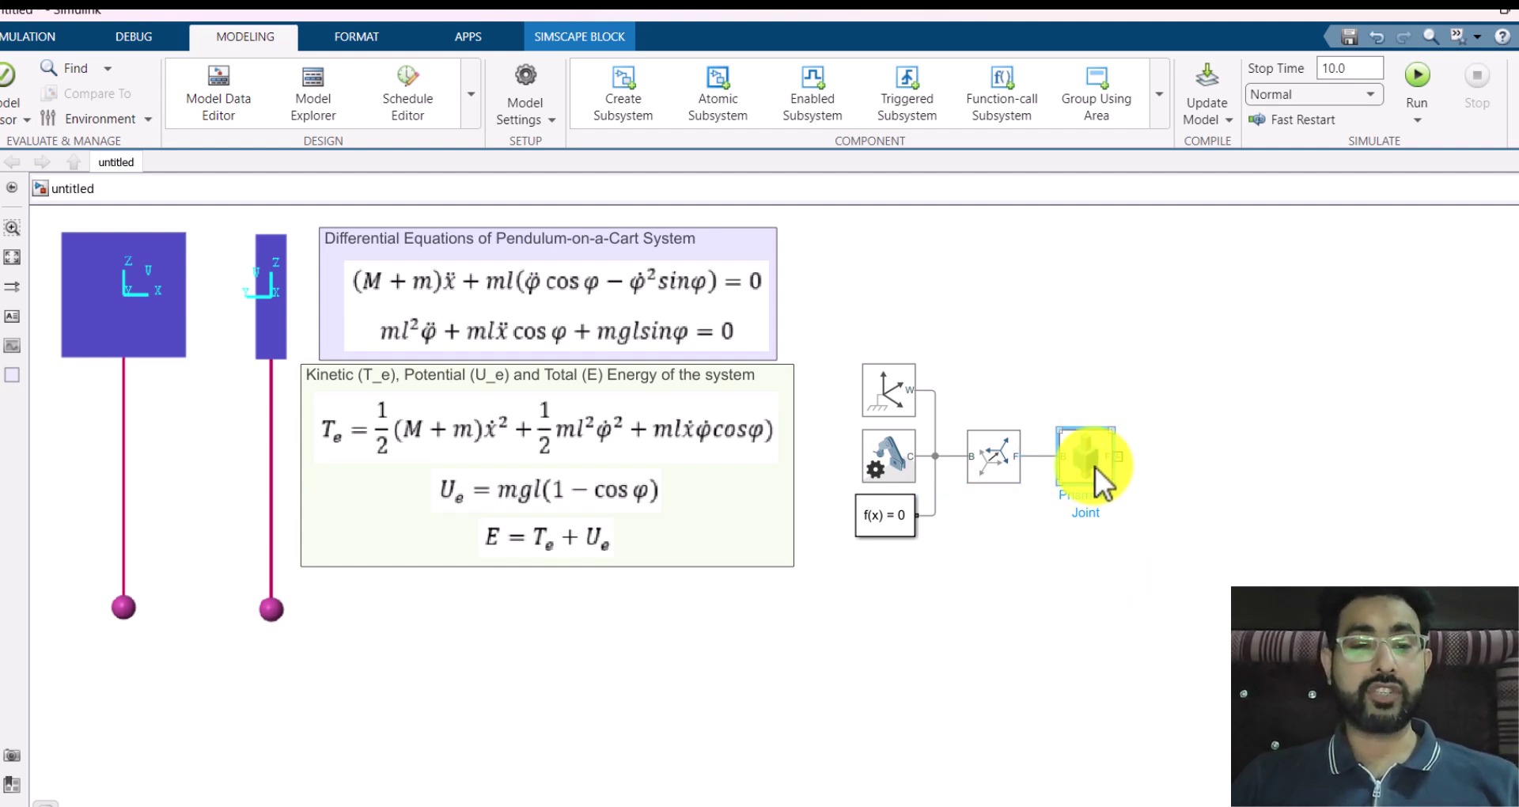
Add a Brick Solid block beside the Prismatic Joint
{"action": "double_click", "coordinate": [1179, 448]}
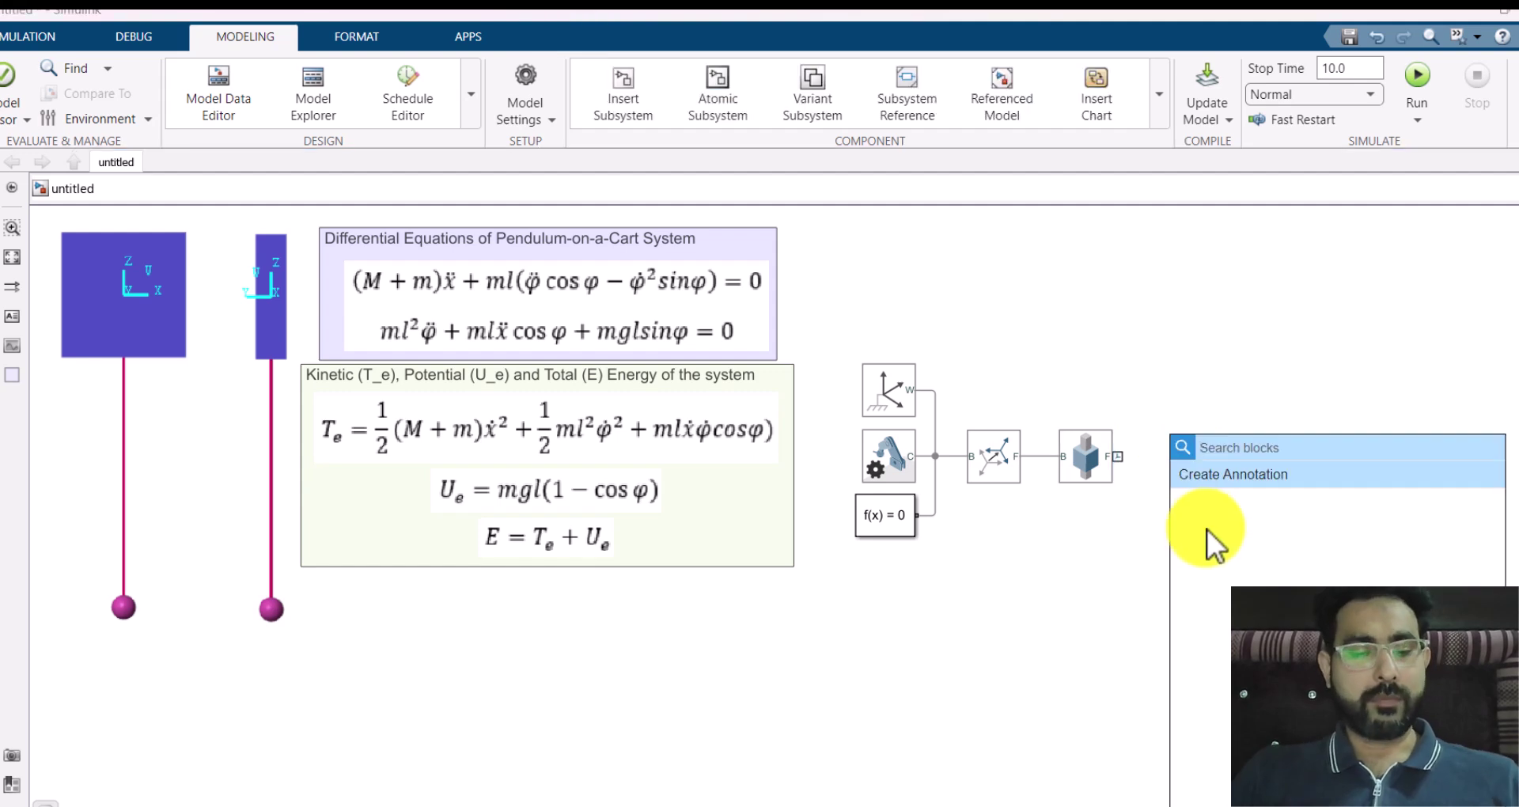
{"action": "type", "text": "bri"}
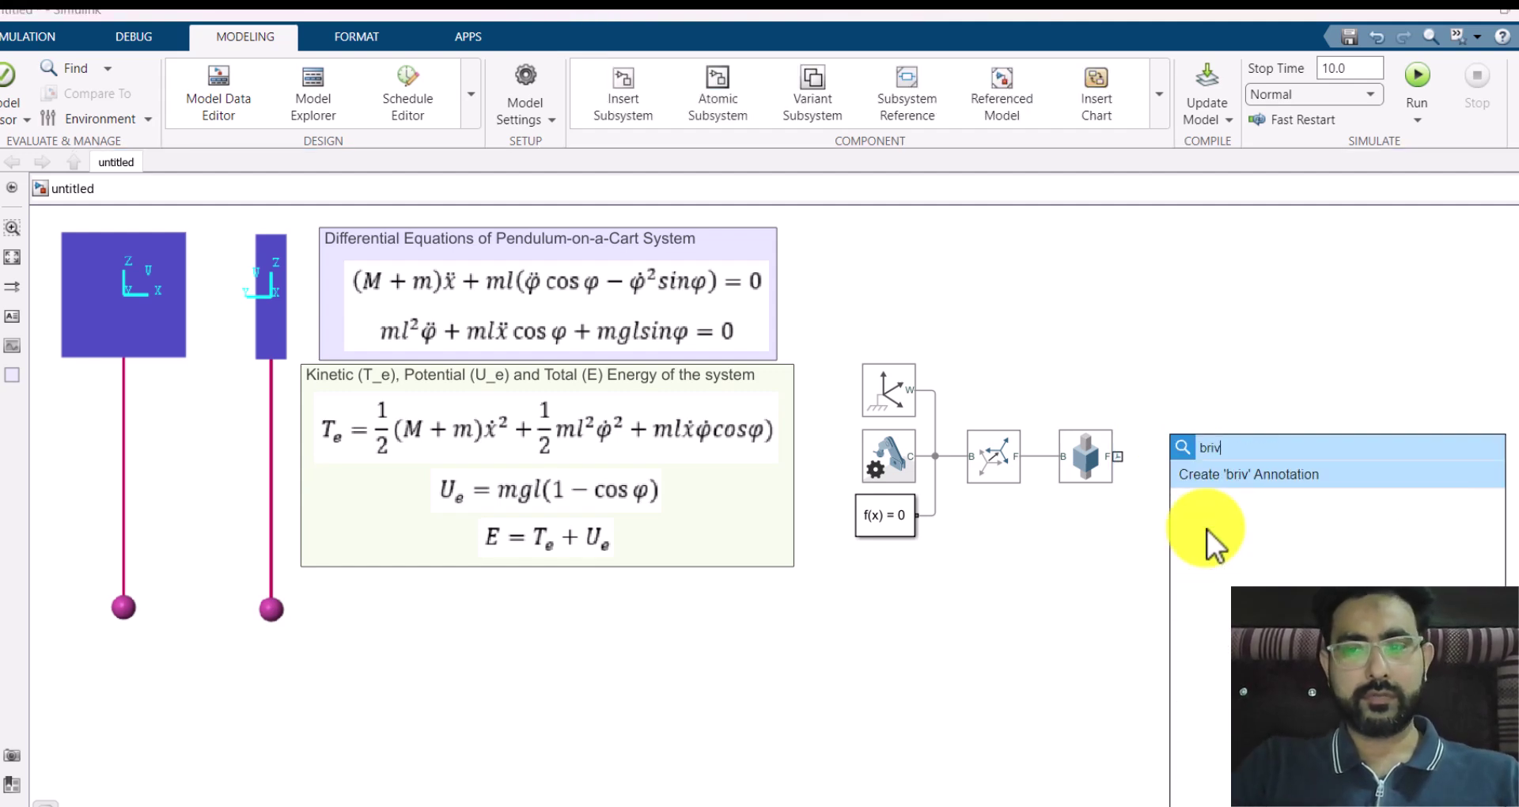
{"action": "key", "text": "Return"}
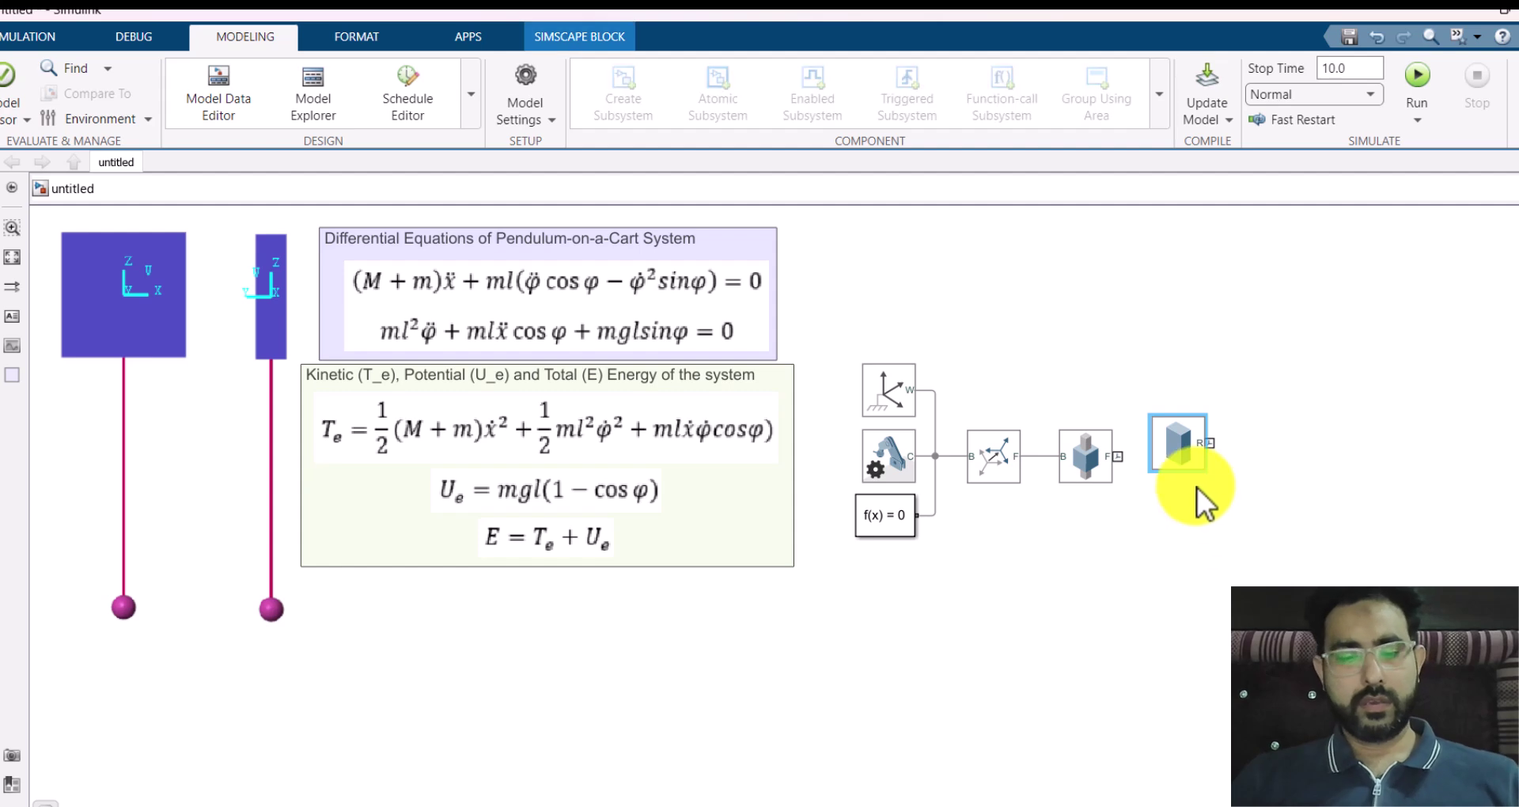
Set the Brick Solid's dimensions to [0.2 0.05 0.2] m and update its visualization
{"action": "double_click", "coordinate": [1182, 464]}
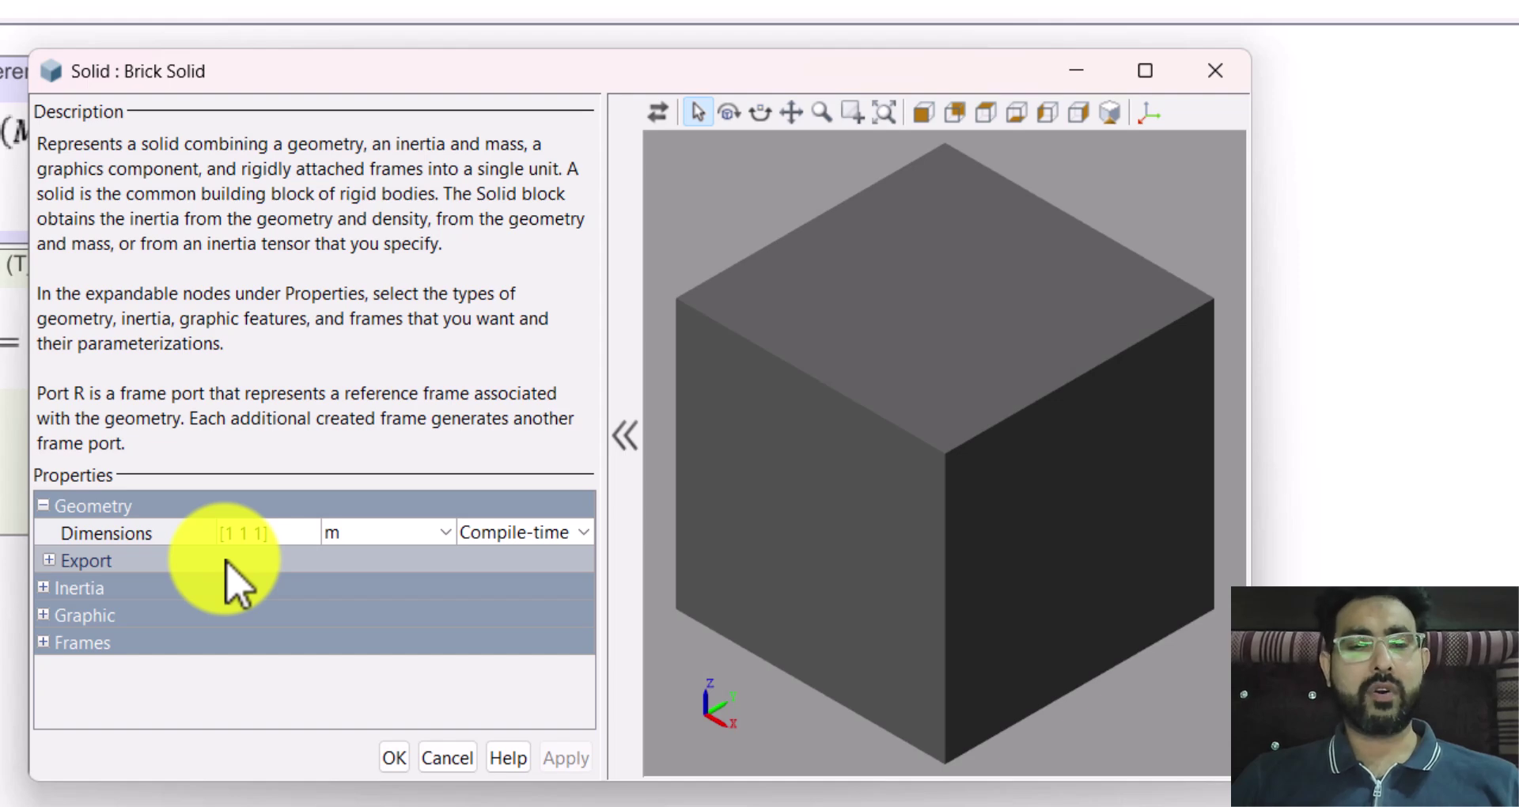
{"action": "left_click", "coordinate": [234, 535]}
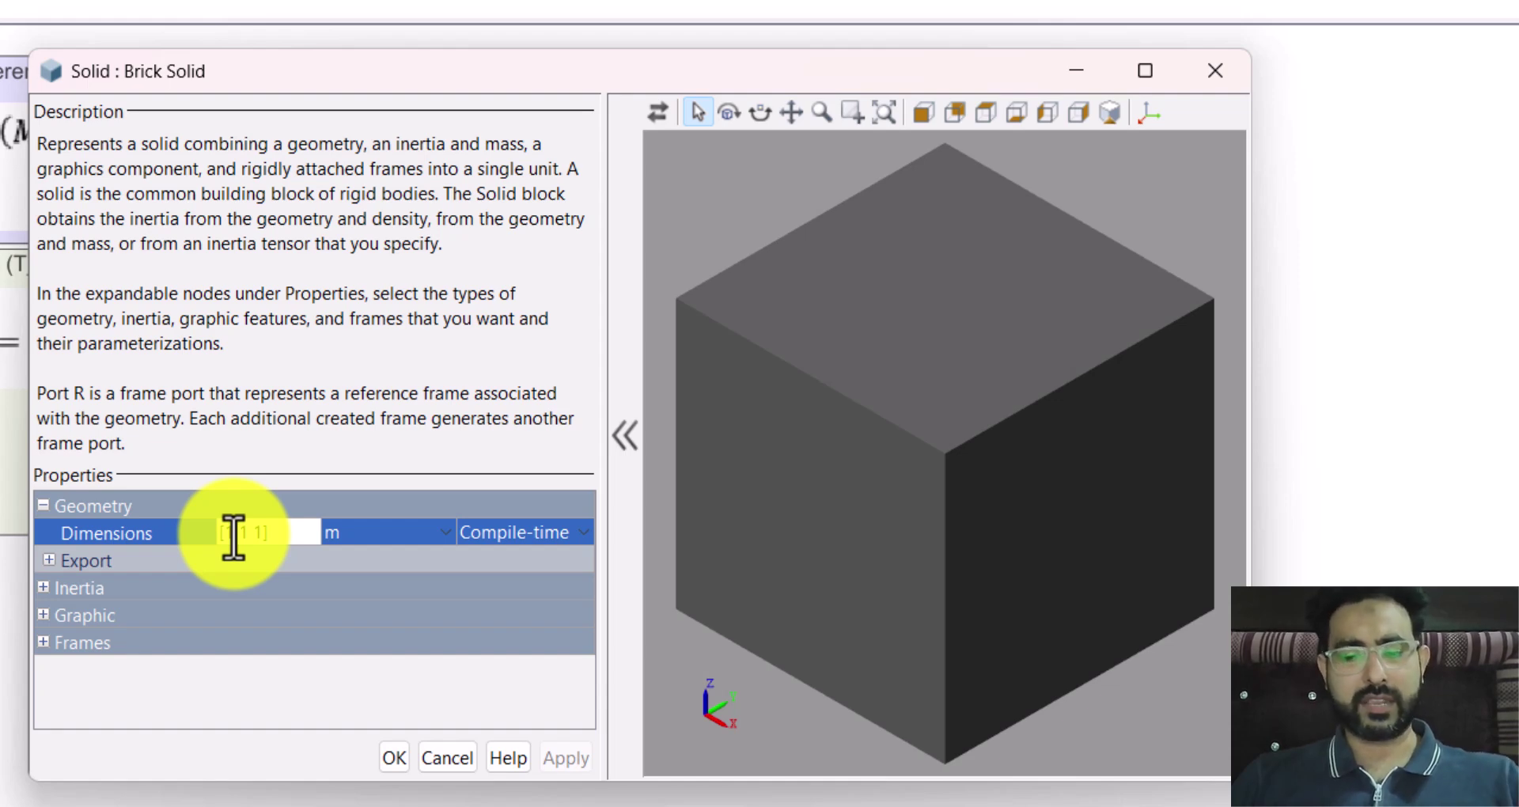
{"action": "type", "text": ","}
{"action": "key", "text": "BackSpace"}
{"action": "key", "text": "BackSpace"}
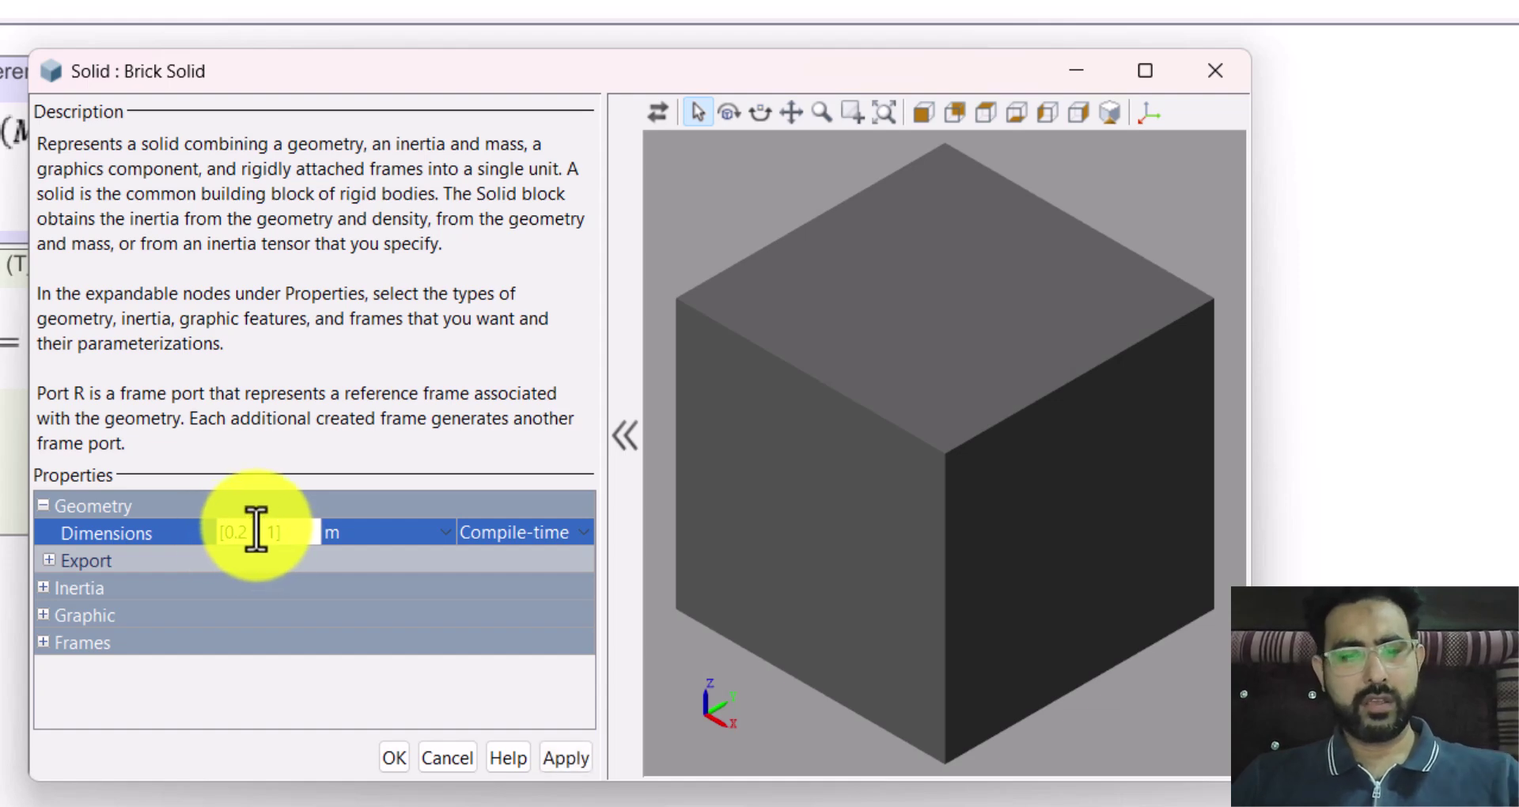
{"action": "type", "text": ","}
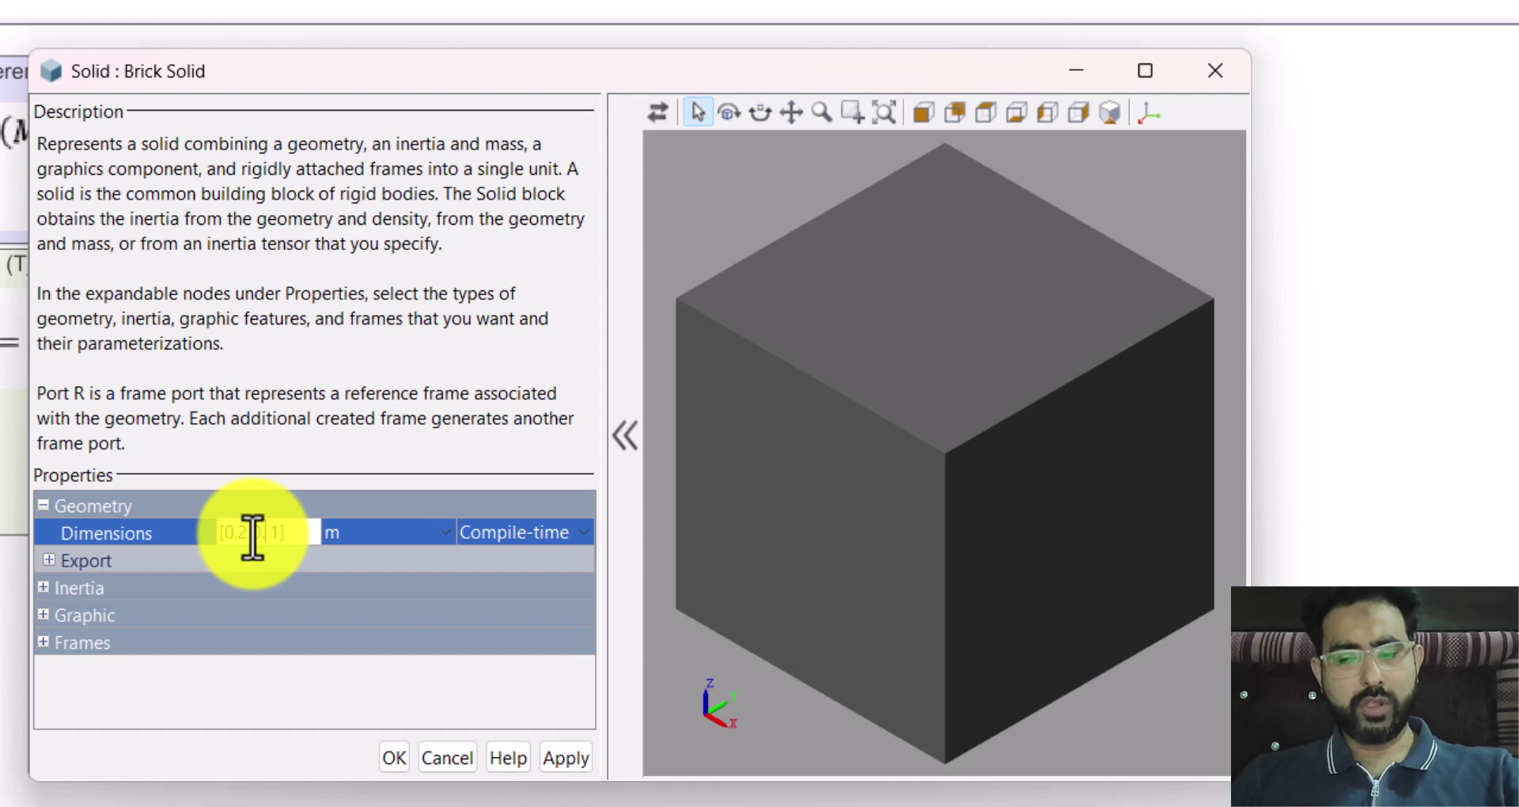
{"action": "type", "text": "0"}
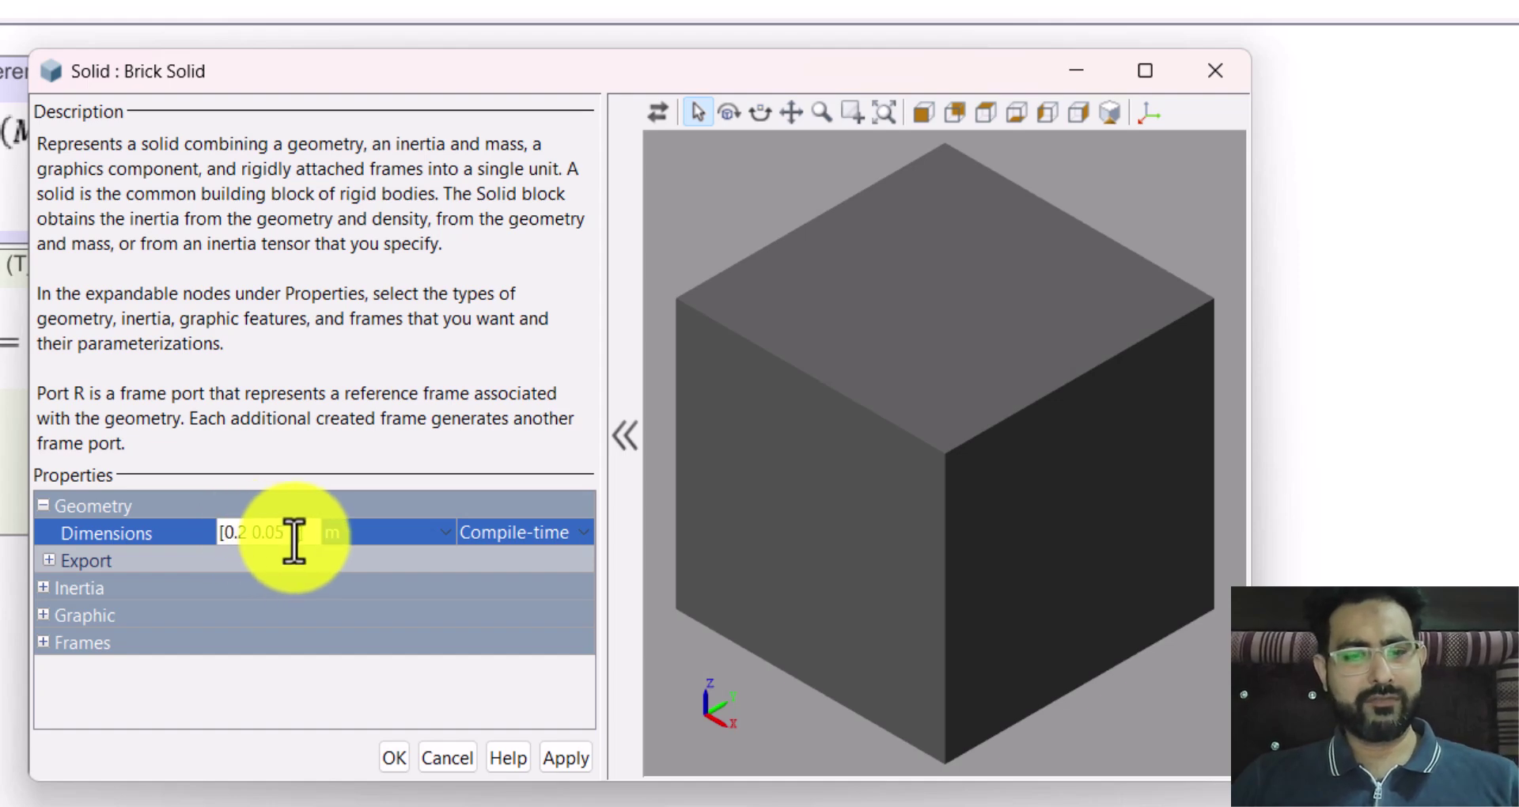
{"action": "type", "text": "0.2"}
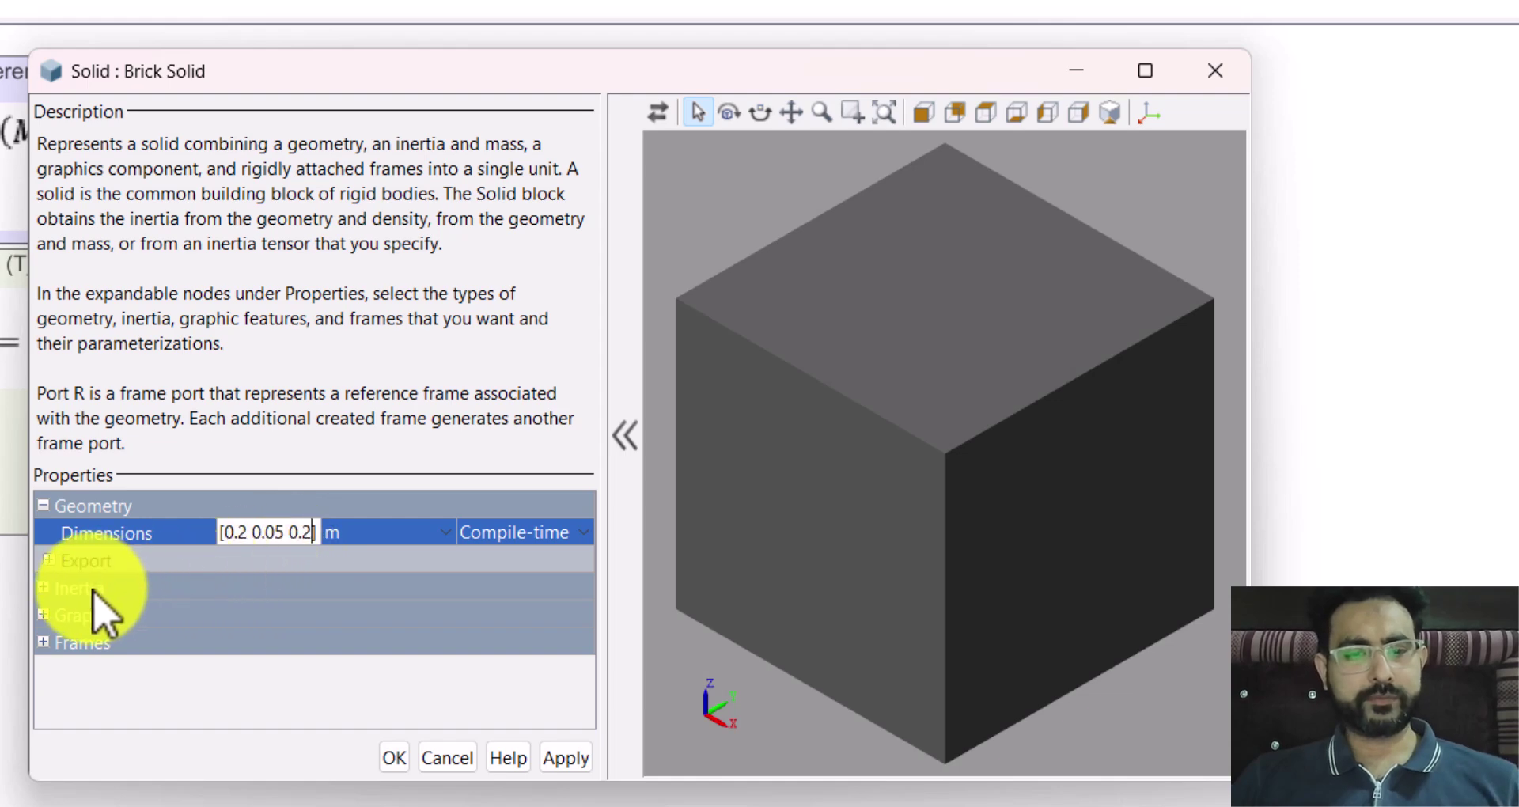
{"action": "left_click", "coordinate": [655, 113]}
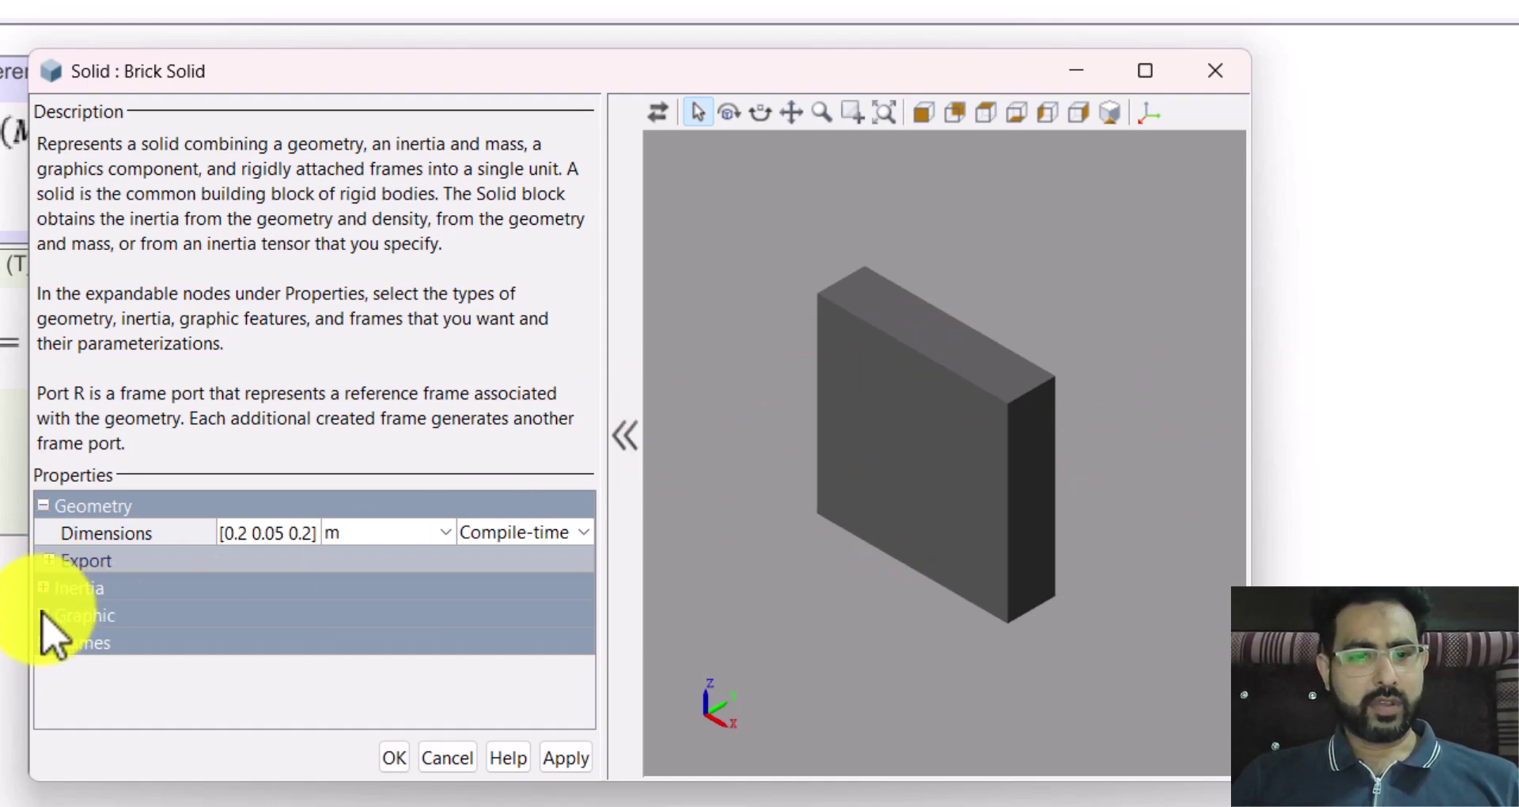
Set the Brick Solid's inertia type to Point Mass with a mass of M kg
{"action": "left_click", "coordinate": [44, 588]}
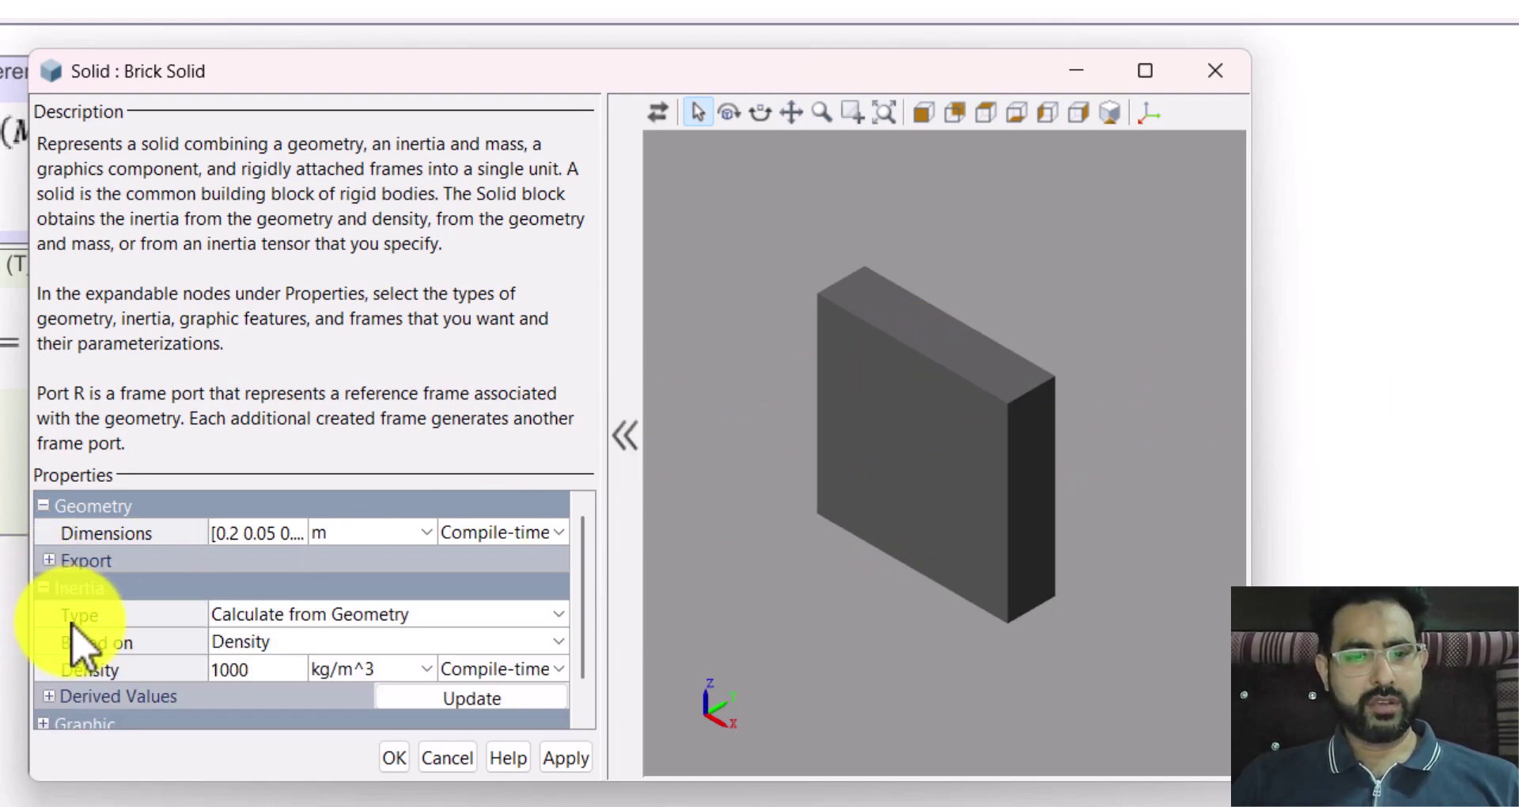
{"action": "left_click", "coordinate": [278, 616]}
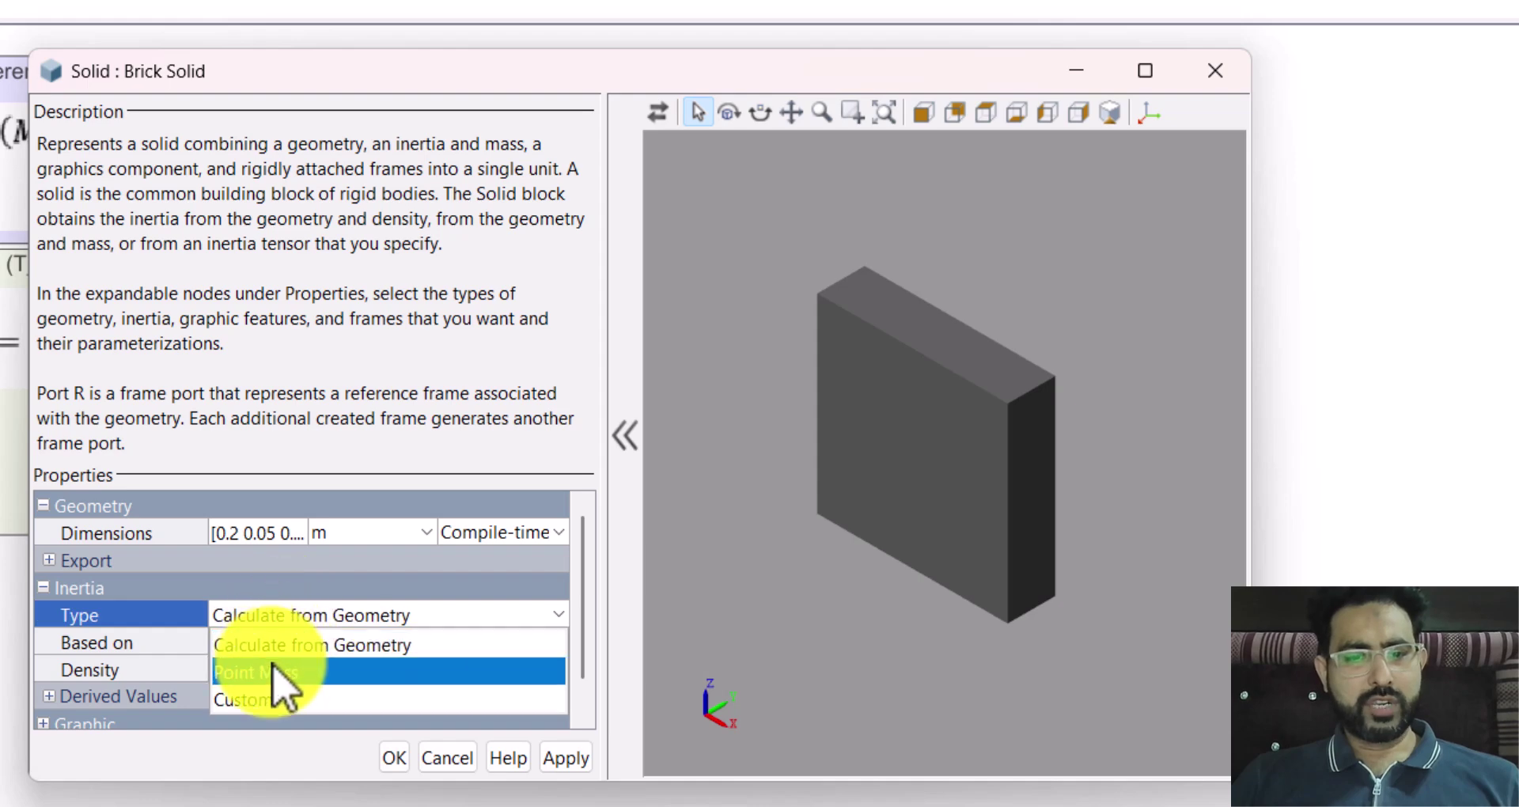
{"action": "left_click", "coordinate": [279, 672]}
{"action": "left_click", "coordinate": [264, 643]}
{"action": "type", "text": "M"}
{"action": "left_click", "coordinate": [138, 677]}
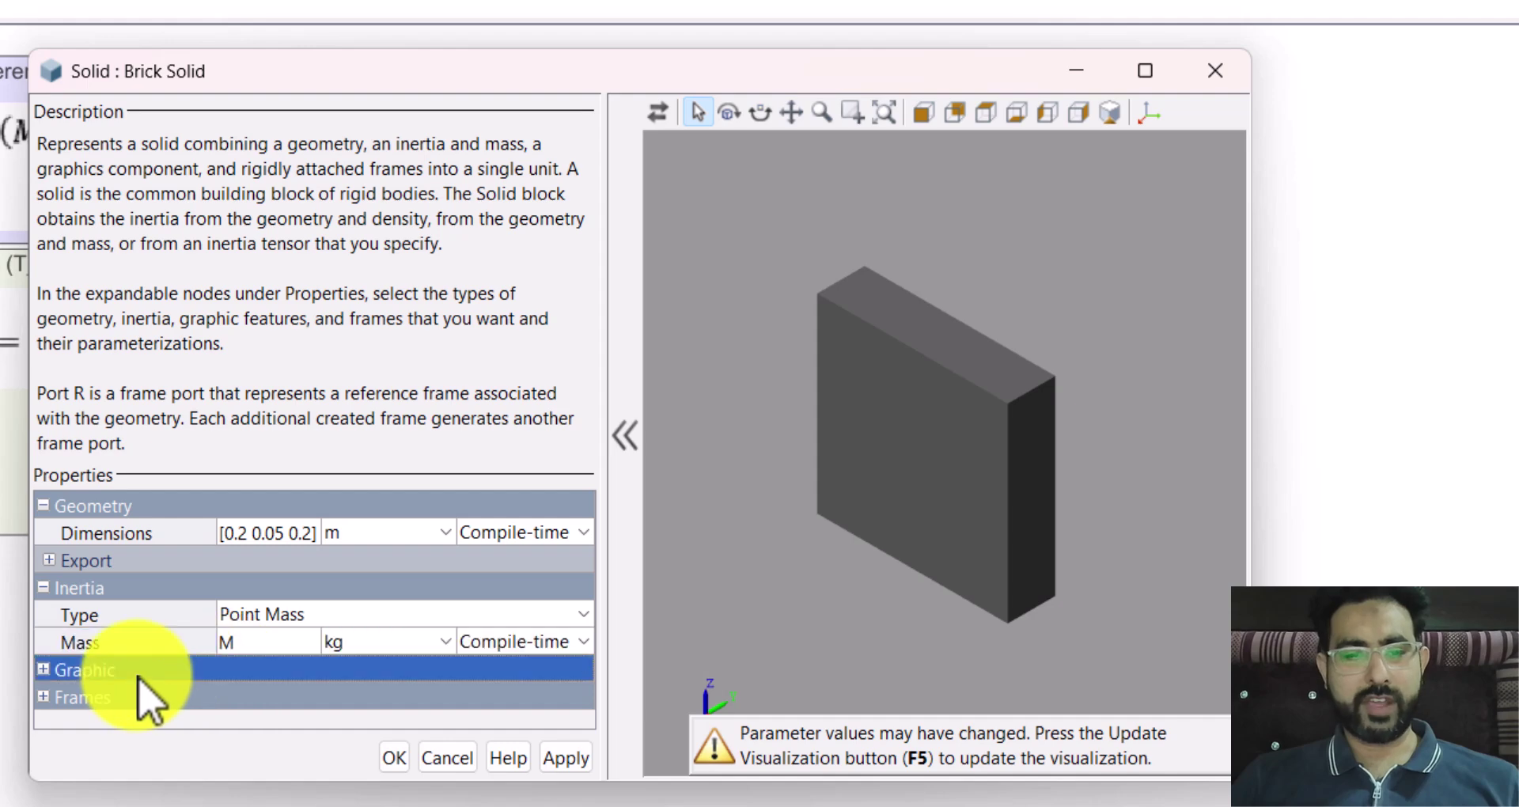
Set the Brick Solid's graphic color to the blue-violet swatch [0.4 0.4 1.0], update the visualization and close the block dialog
{"action": "left_click", "coordinate": [43, 671]}
{"action": "scroll", "coordinate": [213, 712], "scroll_direction": "down", "scroll_amount": 1}
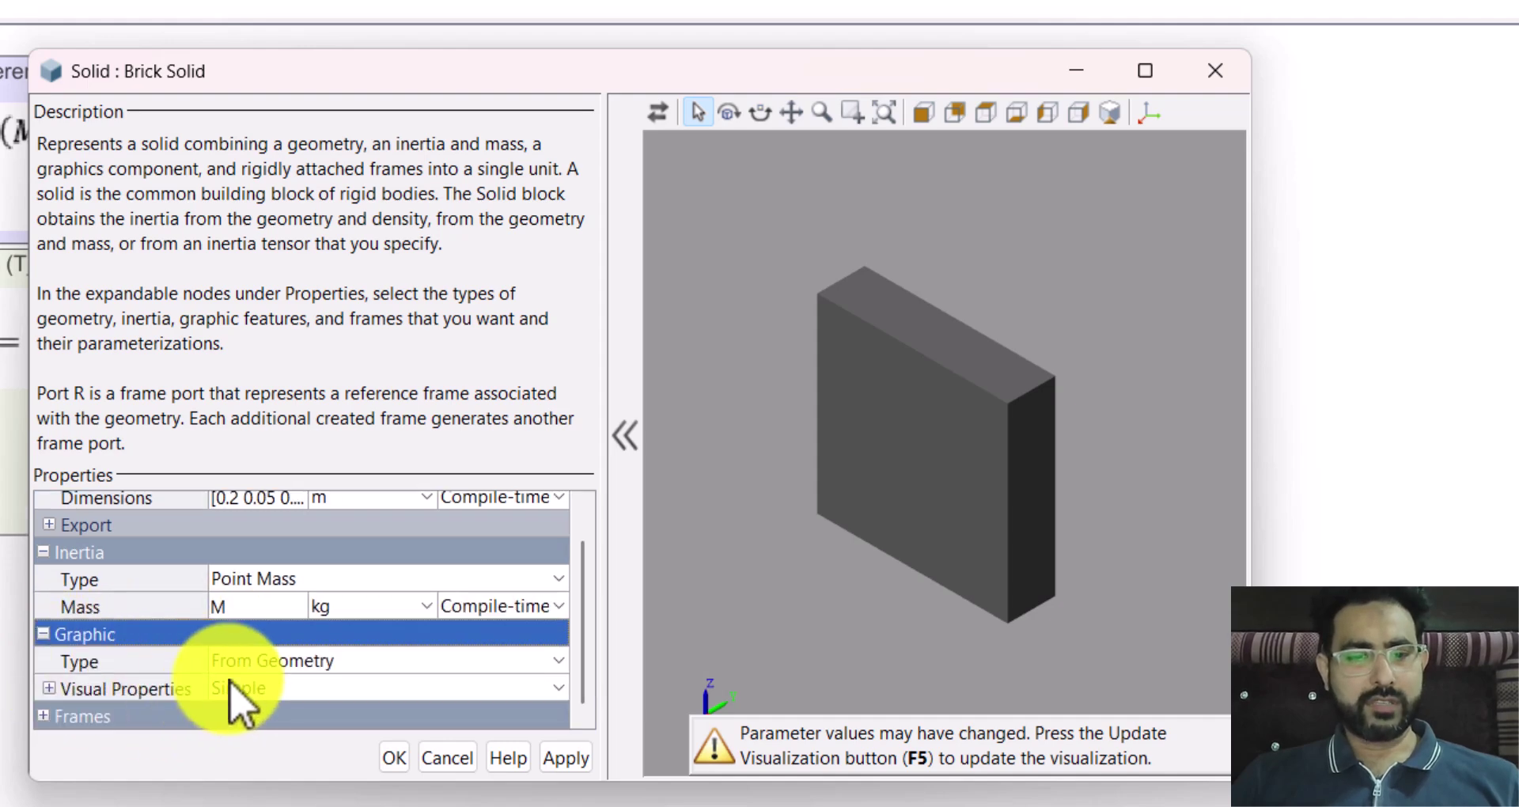
{"action": "left_click", "coordinate": [48, 687]}
{"action": "left_click", "coordinate": [380, 716]}
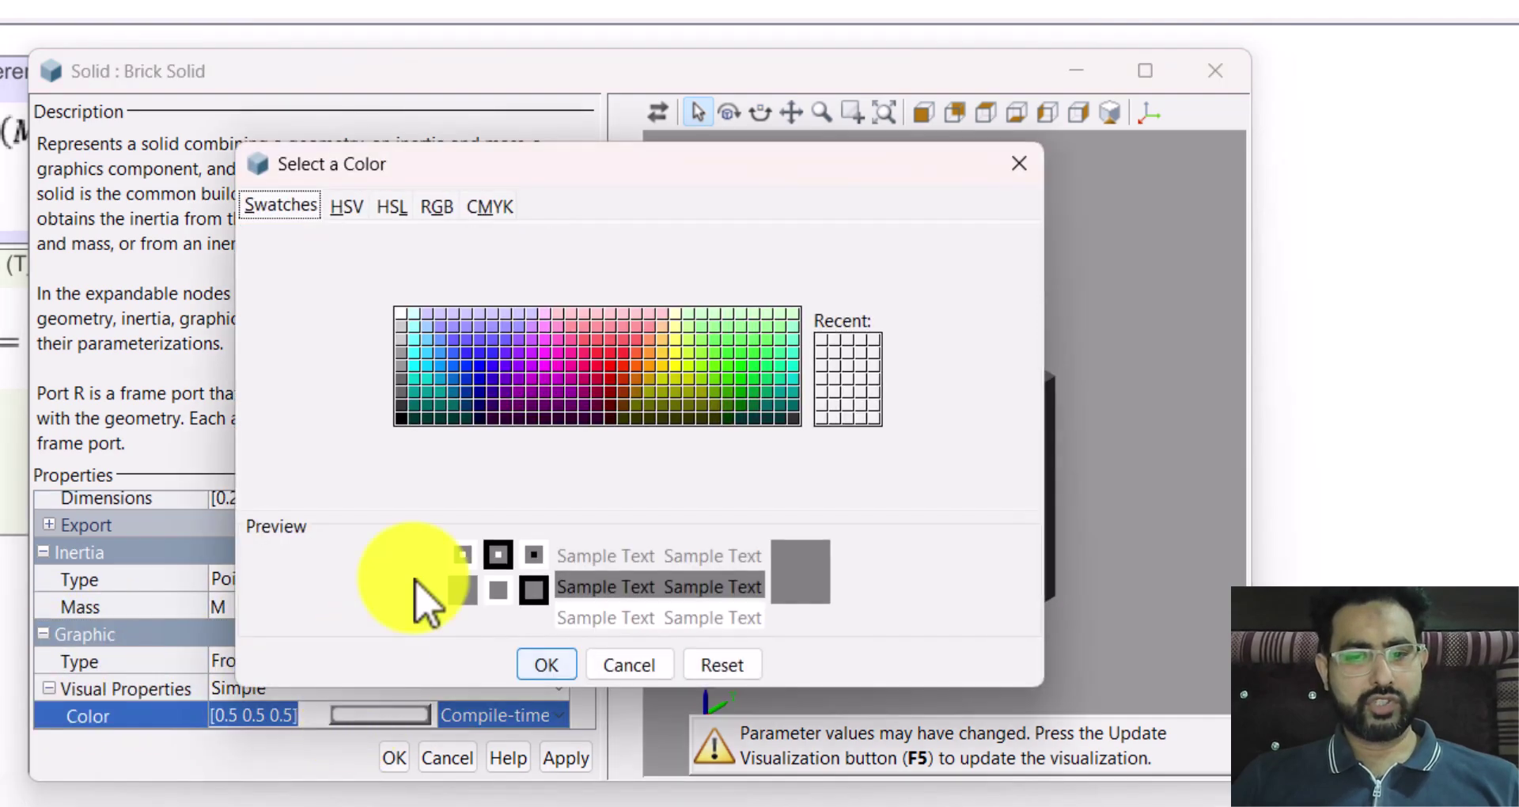
{"action": "left_click", "coordinate": [480, 340]}
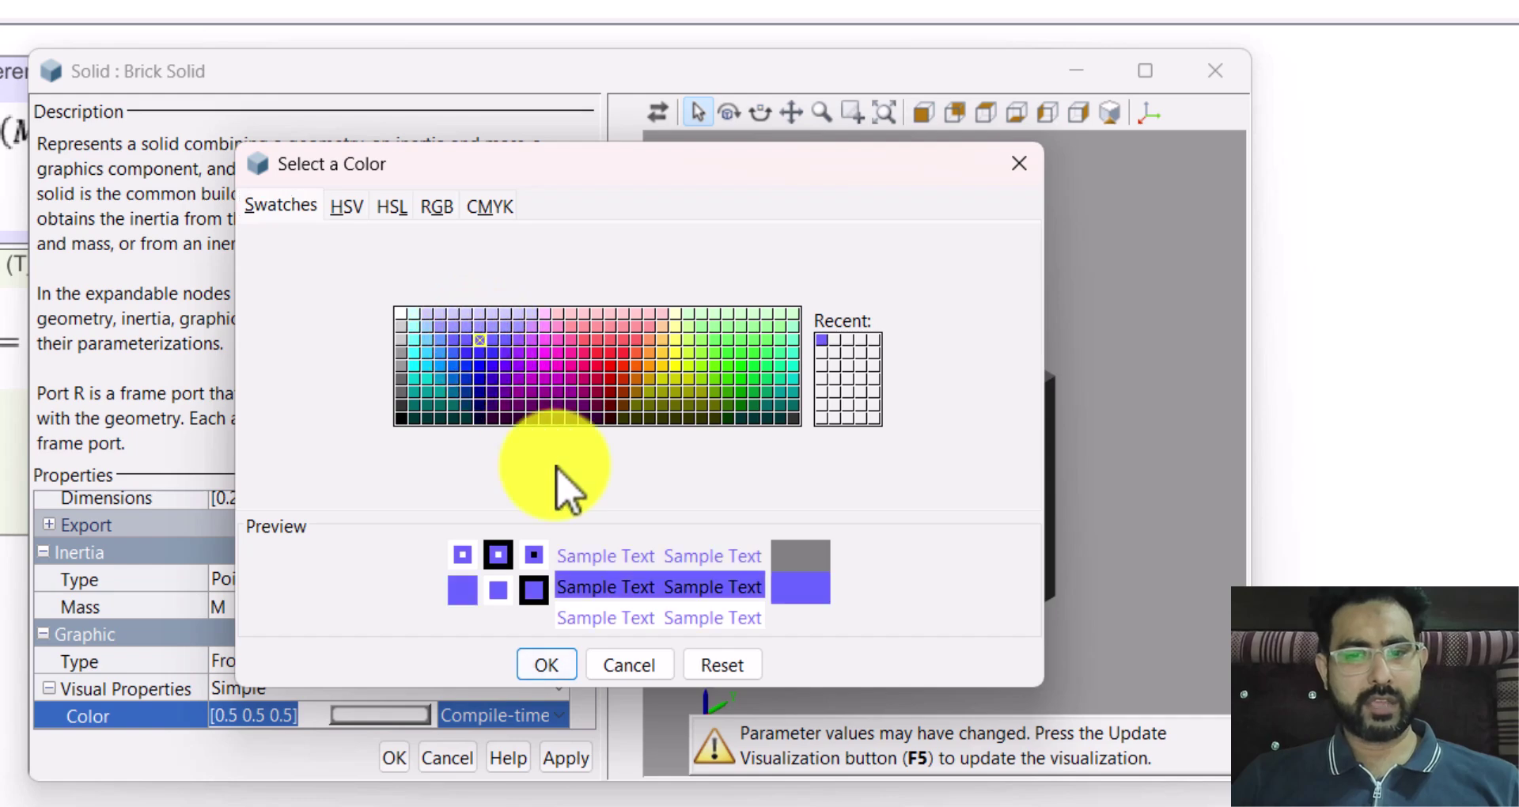
{"action": "left_click", "coordinate": [549, 663]}
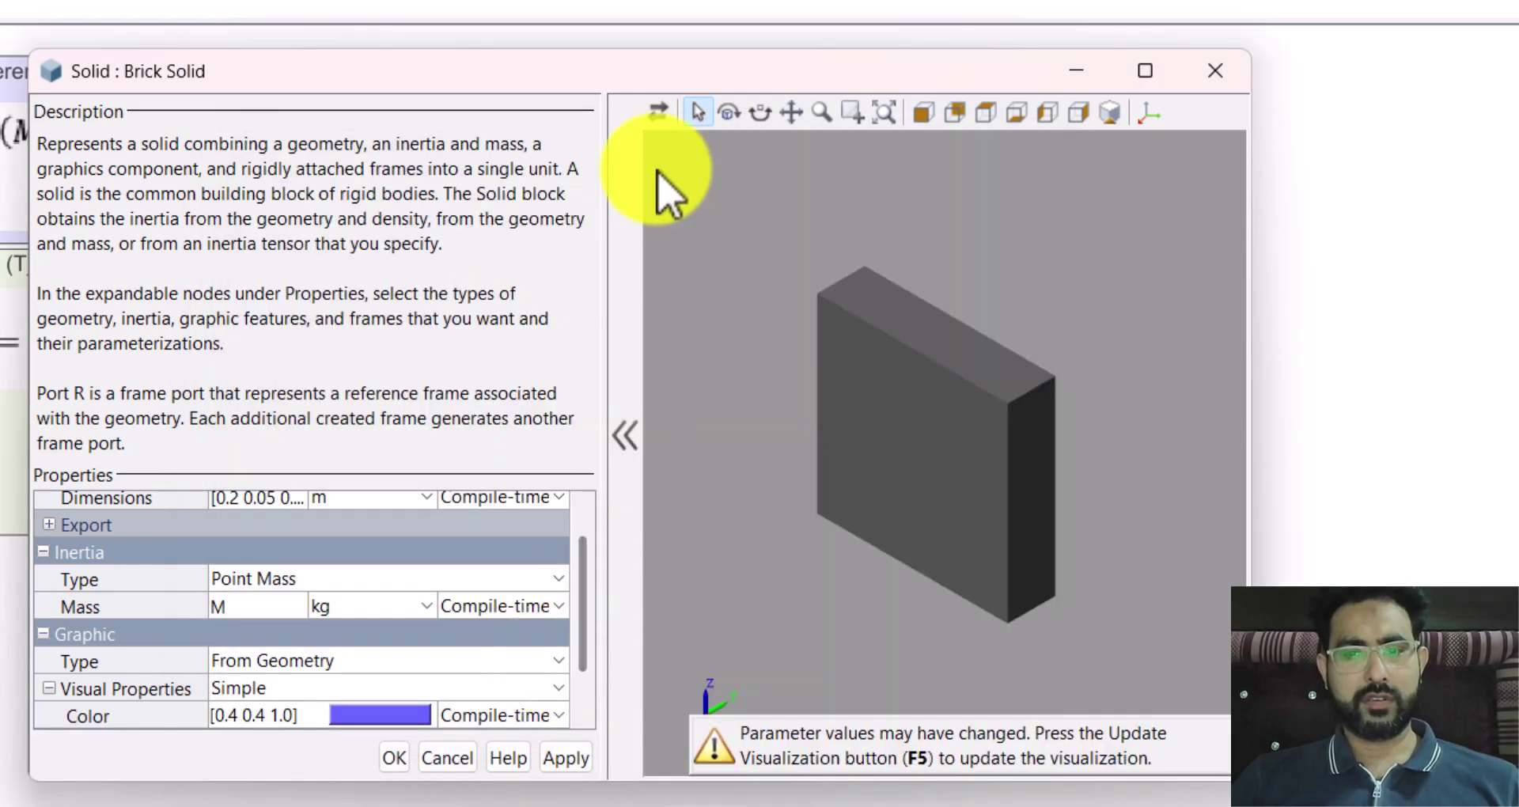
{"action": "left_click", "coordinate": [658, 113]}
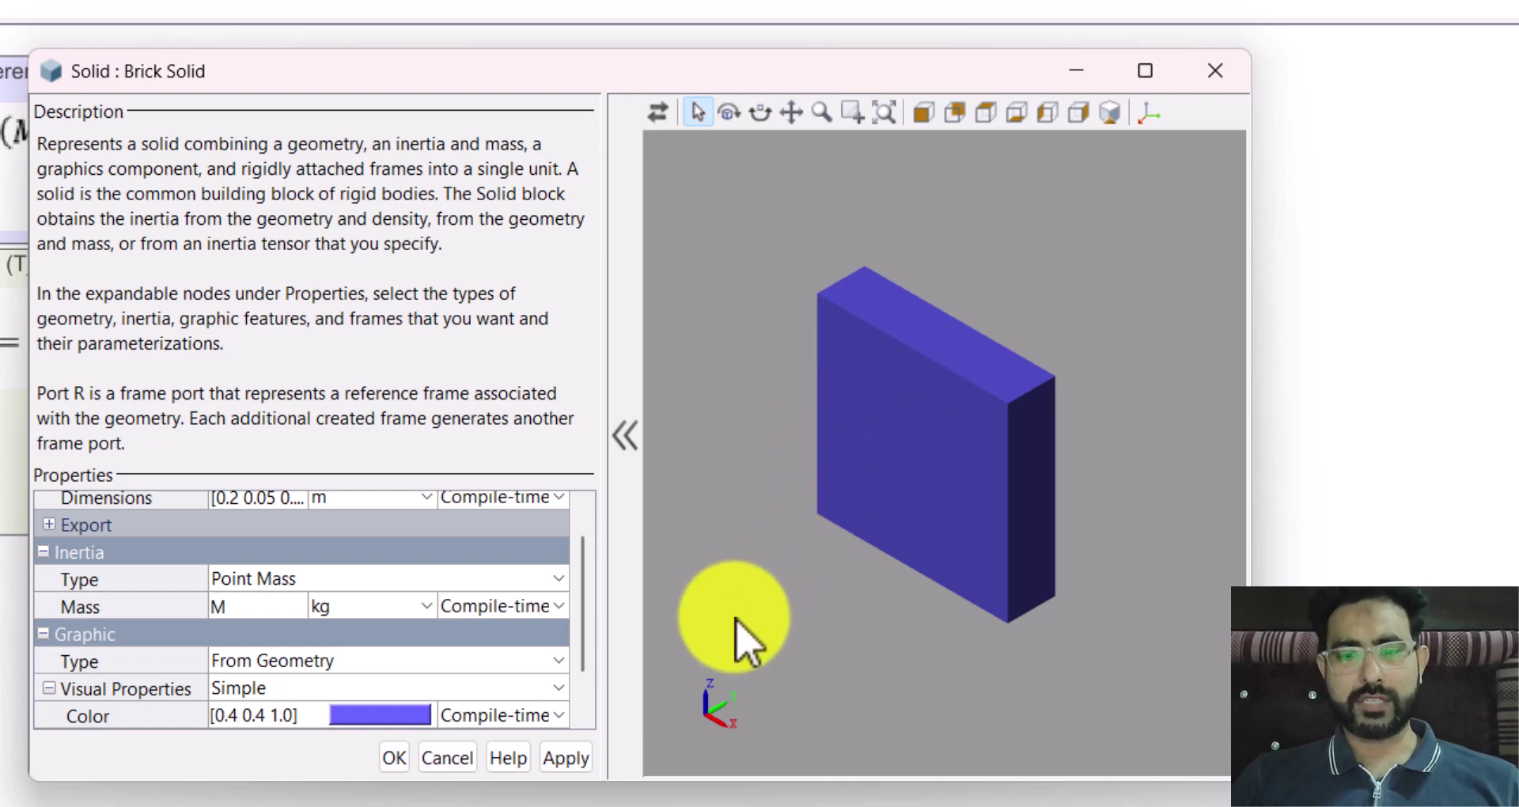
{"action": "left_click", "coordinate": [421, 757]}
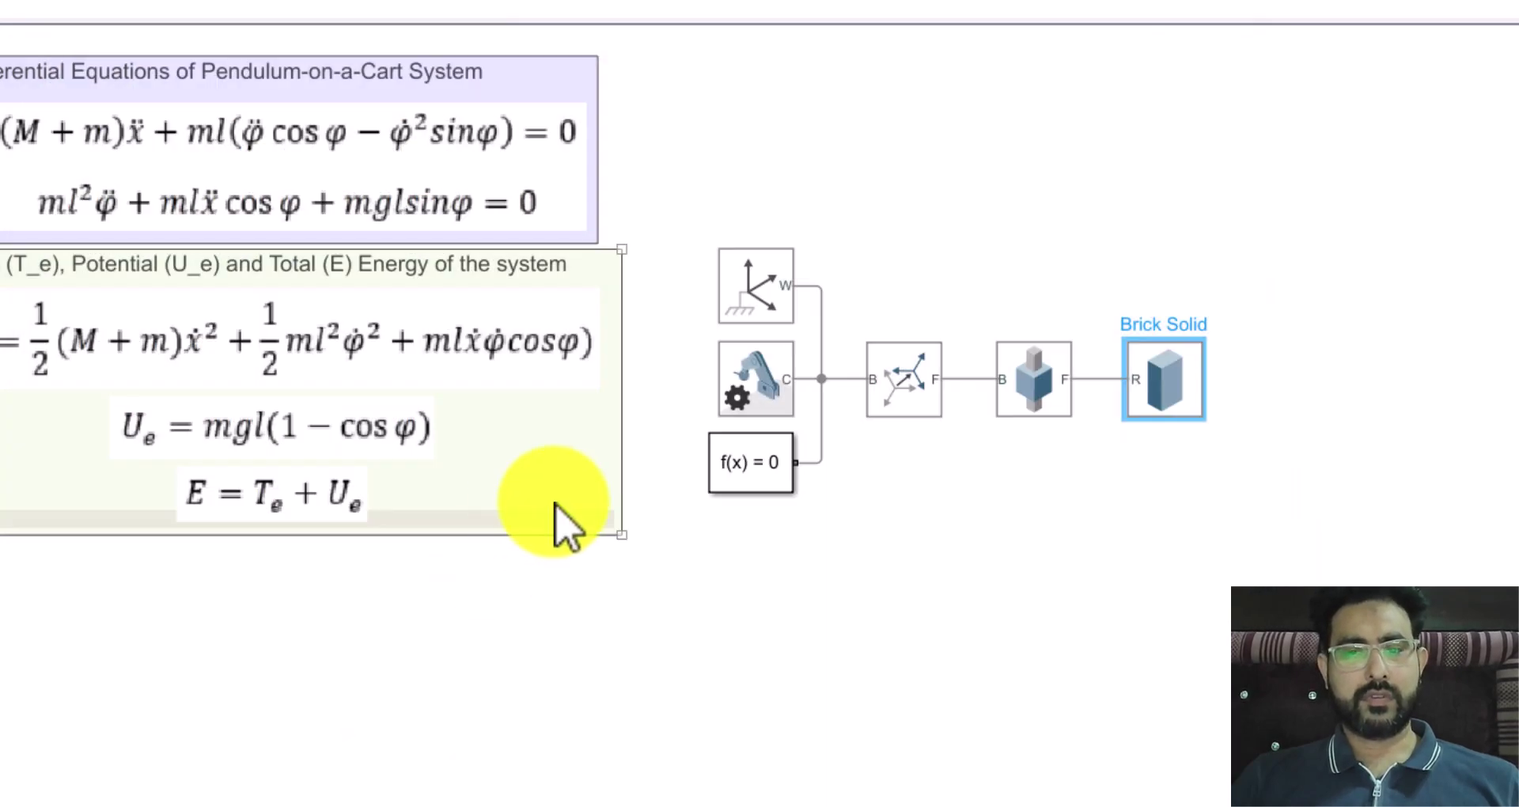
Rename the Brick Solid block as Cart
{"action": "left_click", "coordinate": [1149, 323]}
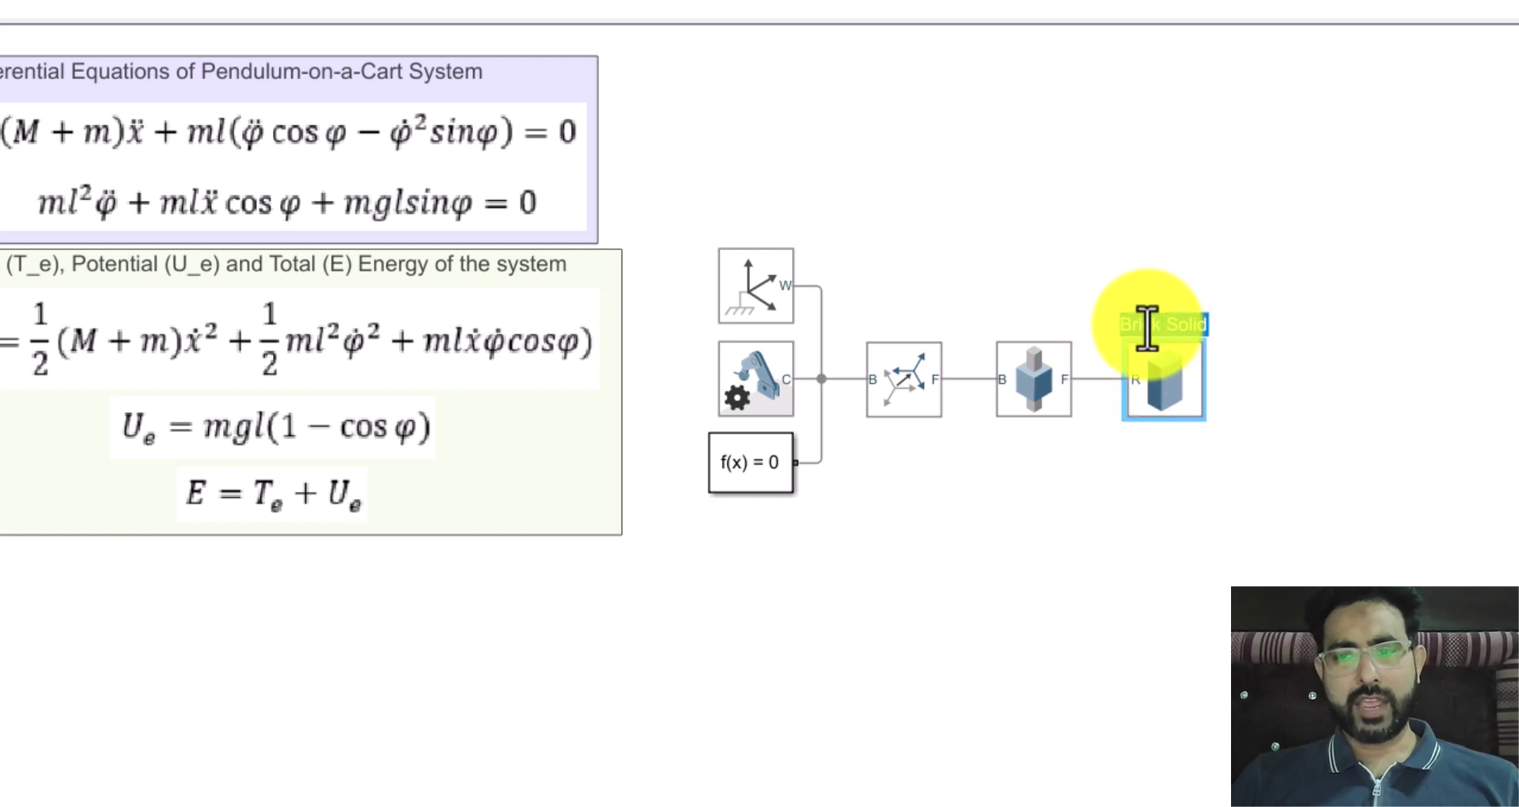
{"action": "type", "text": "Cart"}
{"action": "left_click", "coordinate": [1269, 352]}
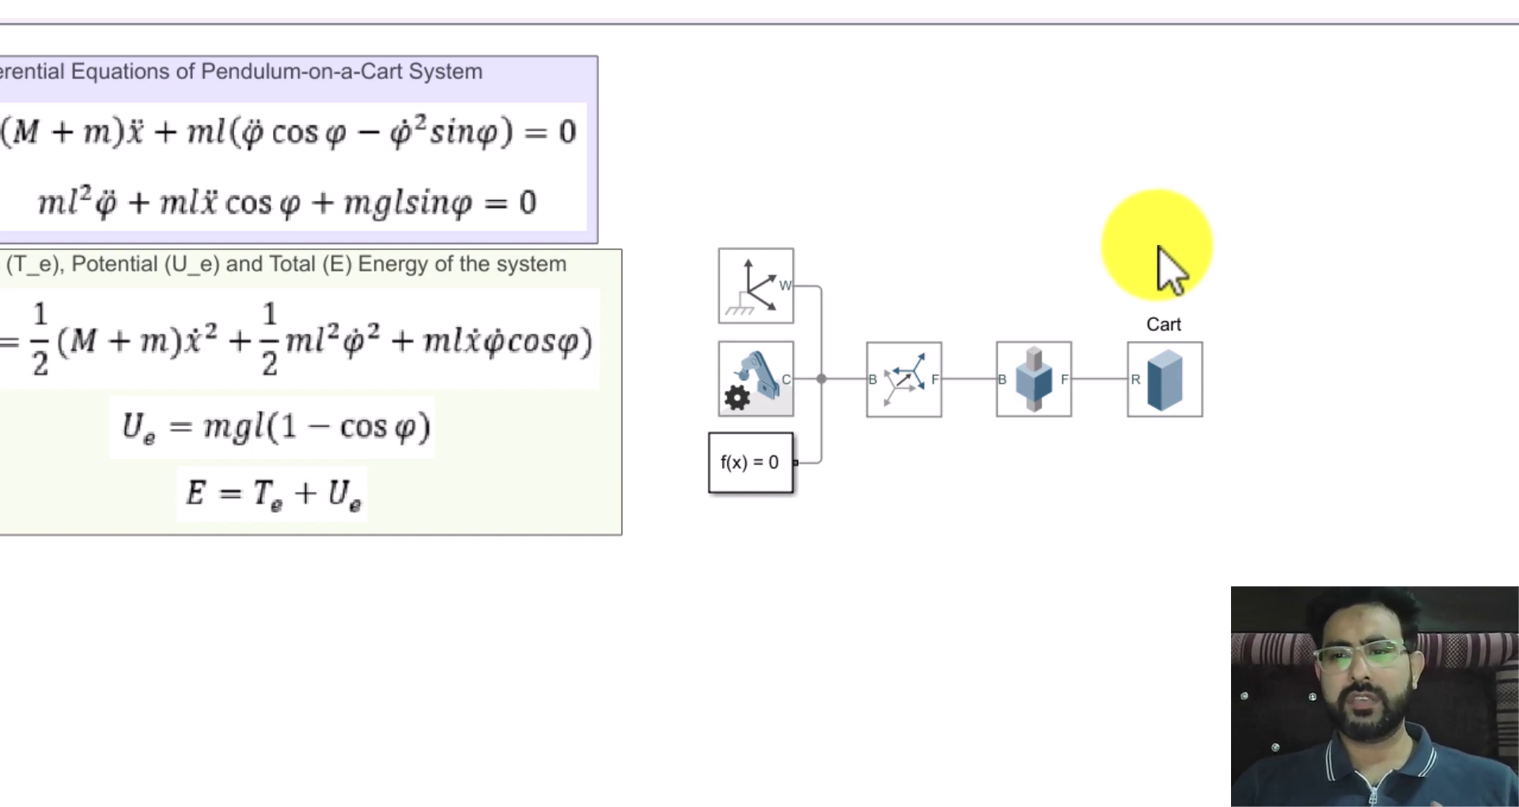
Copy the Rigid Transform onto a branch of the Prismatic Joint–Cart line, set the copy's rotation axis to +X and close its parameters
{"action": "mouse_move", "coordinate": [907, 386]}
{"action": "left_mouse_down"}
{"action": "mouse_move", "coordinate": [1197, 230]}
{"action": "mouse_move", "coordinate": [1185, 222]}
{"action": "mouse_move", "coordinate": [1092, 363]}
{"action": "mouse_move", "coordinate": [1099, 379]}
{"action": "left_mouse_up"}
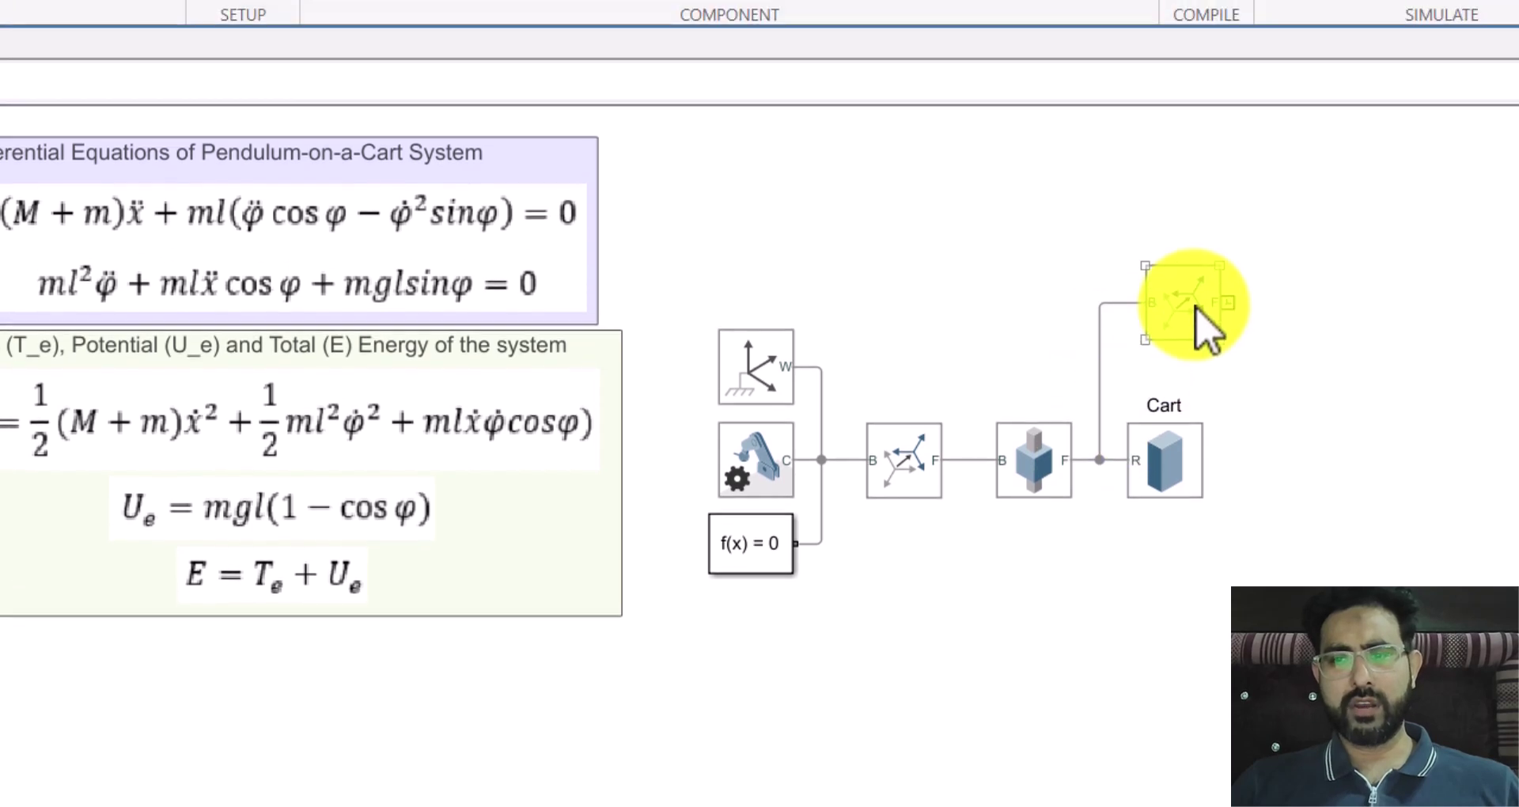
{"action": "double_click", "coordinate": [1197, 308]}
{"action": "left_click", "coordinate": [538, 220]}
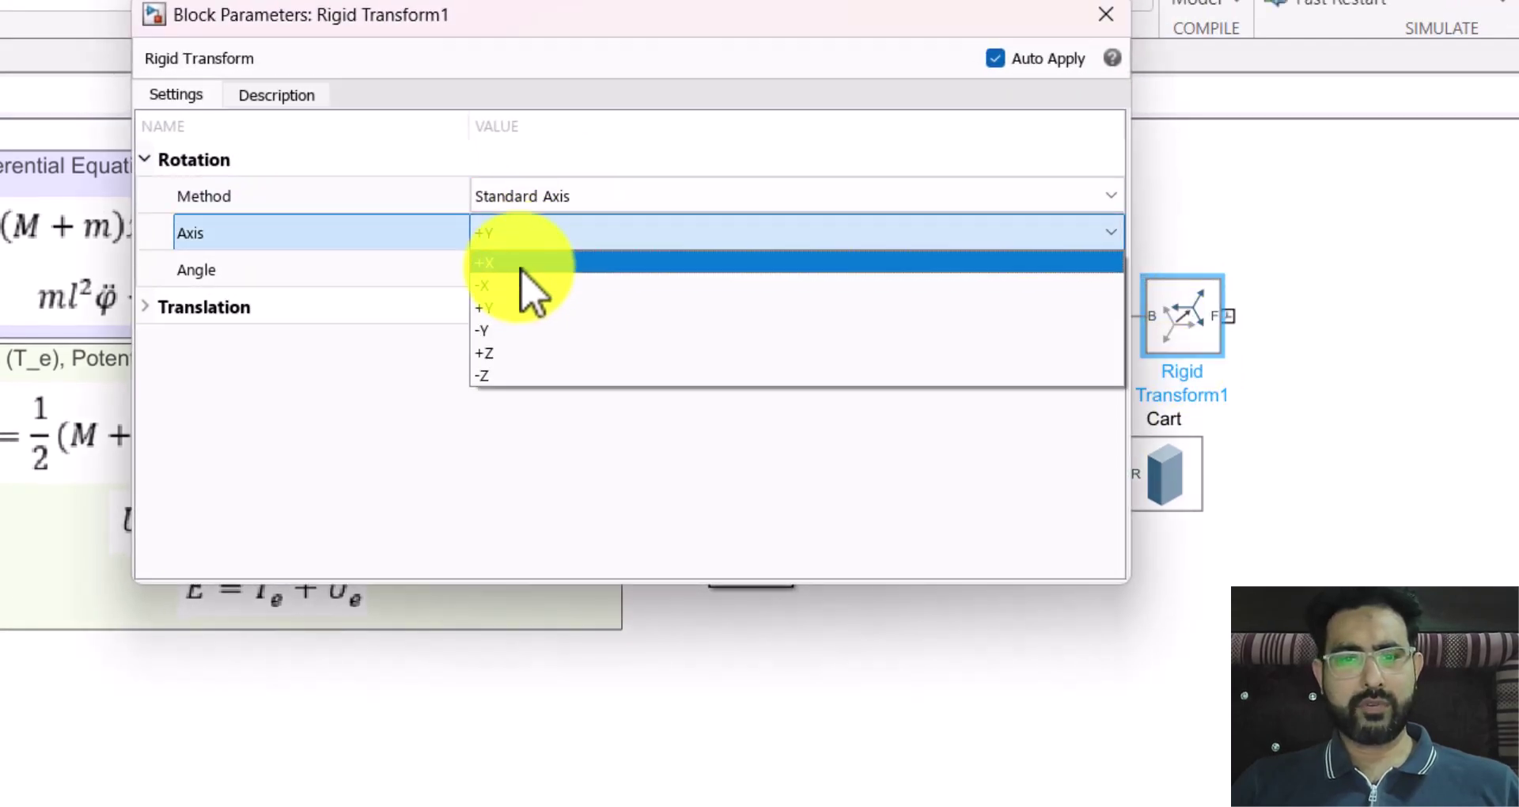
{"action": "left_click", "coordinate": [521, 263]}
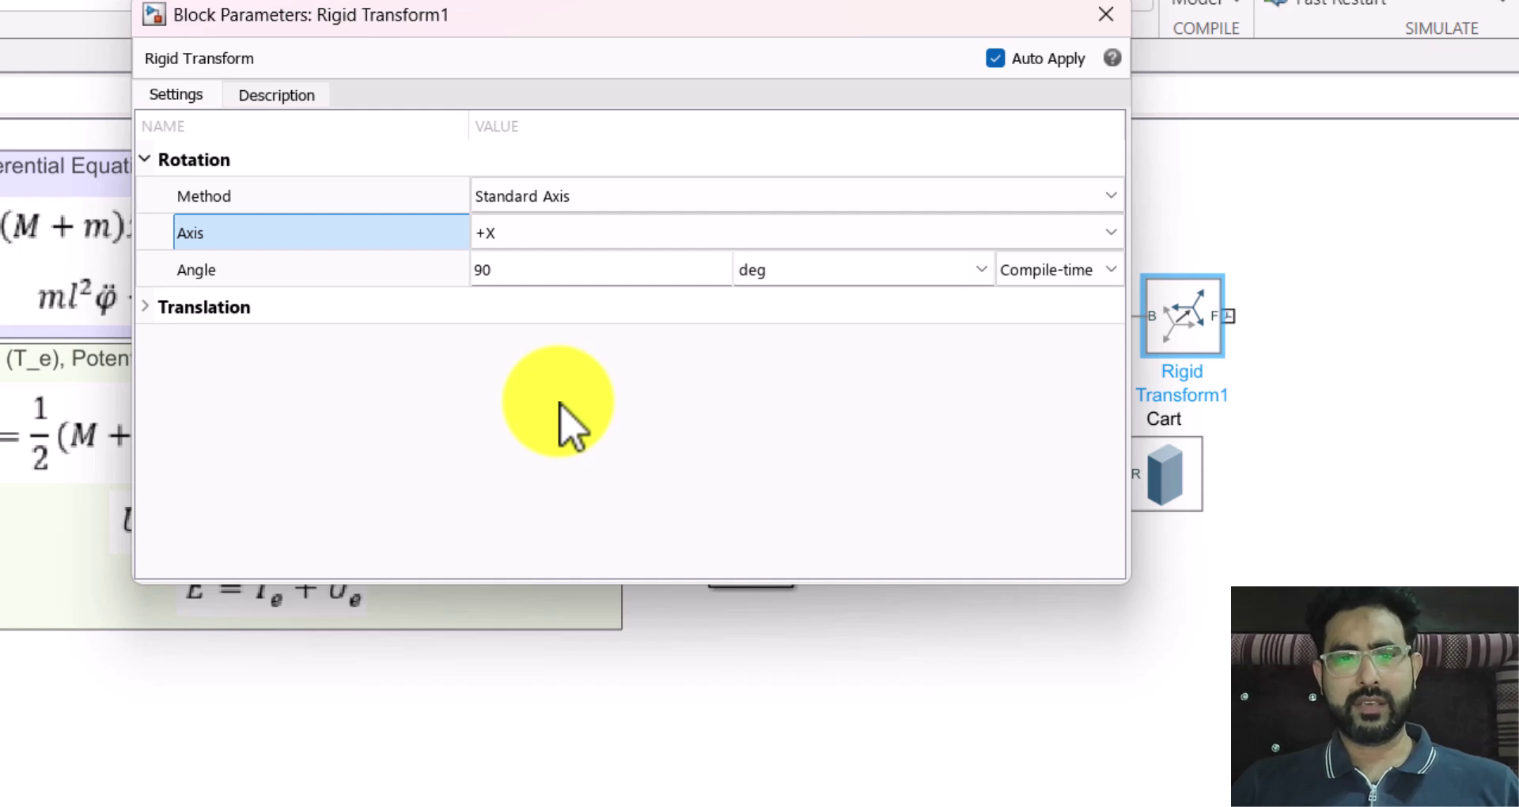
{"action": "left_click", "coordinate": [1092, 23]}
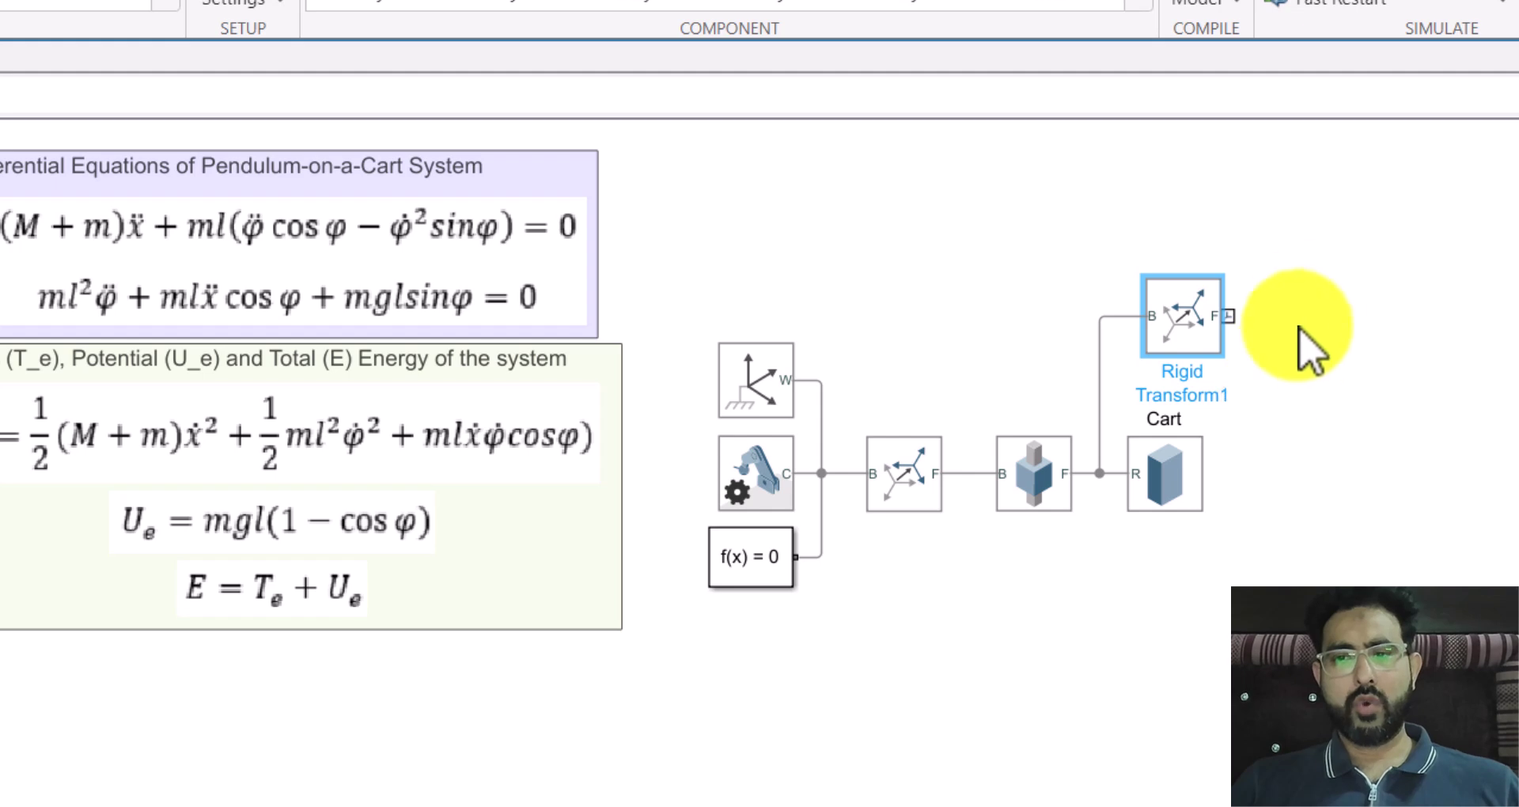
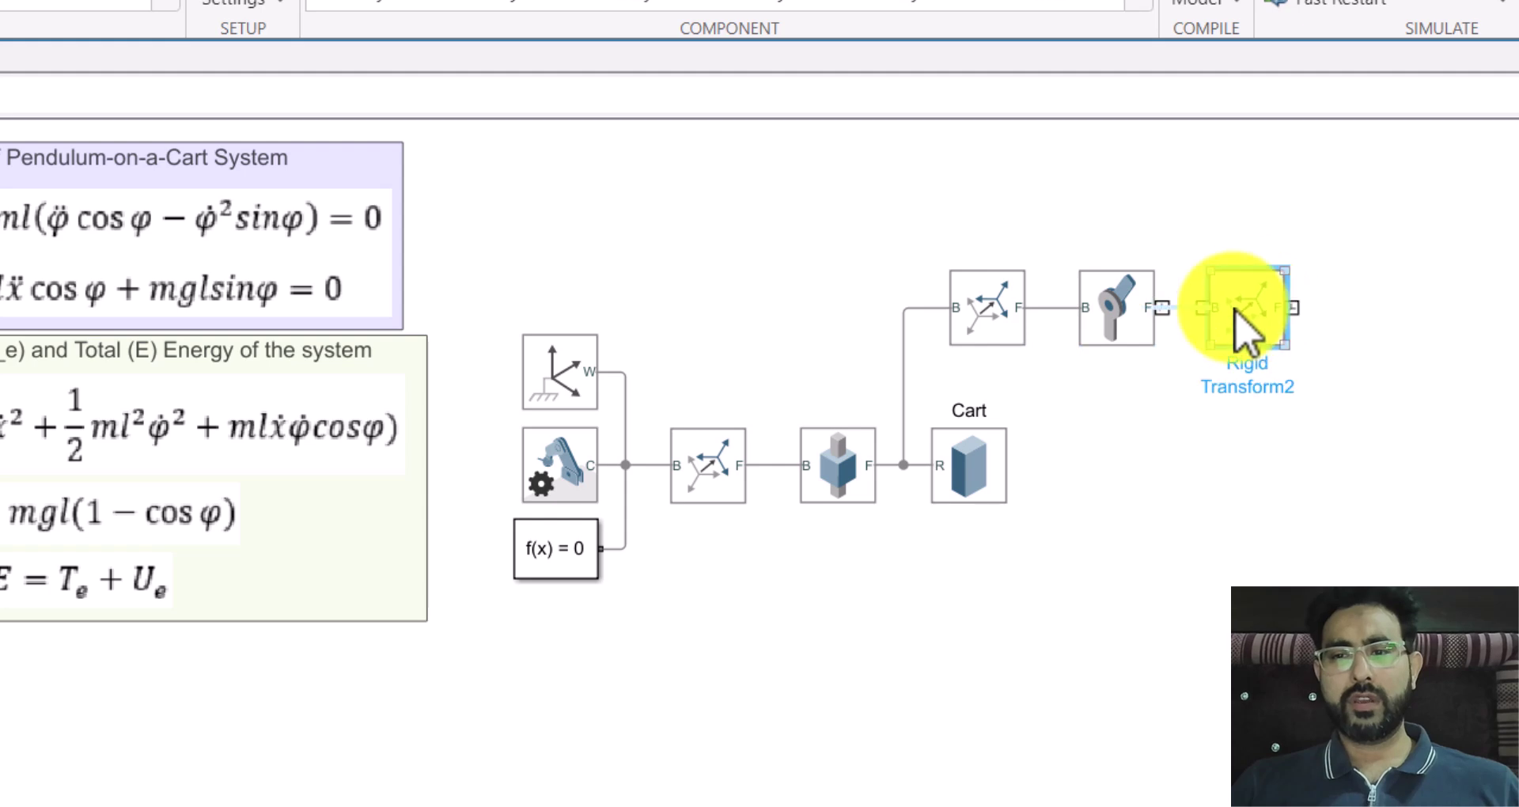
Set the rotation method of the Rigid Transform after the Revolute Joint to None
{"action": "double_click", "coordinate": [1266, 329]}
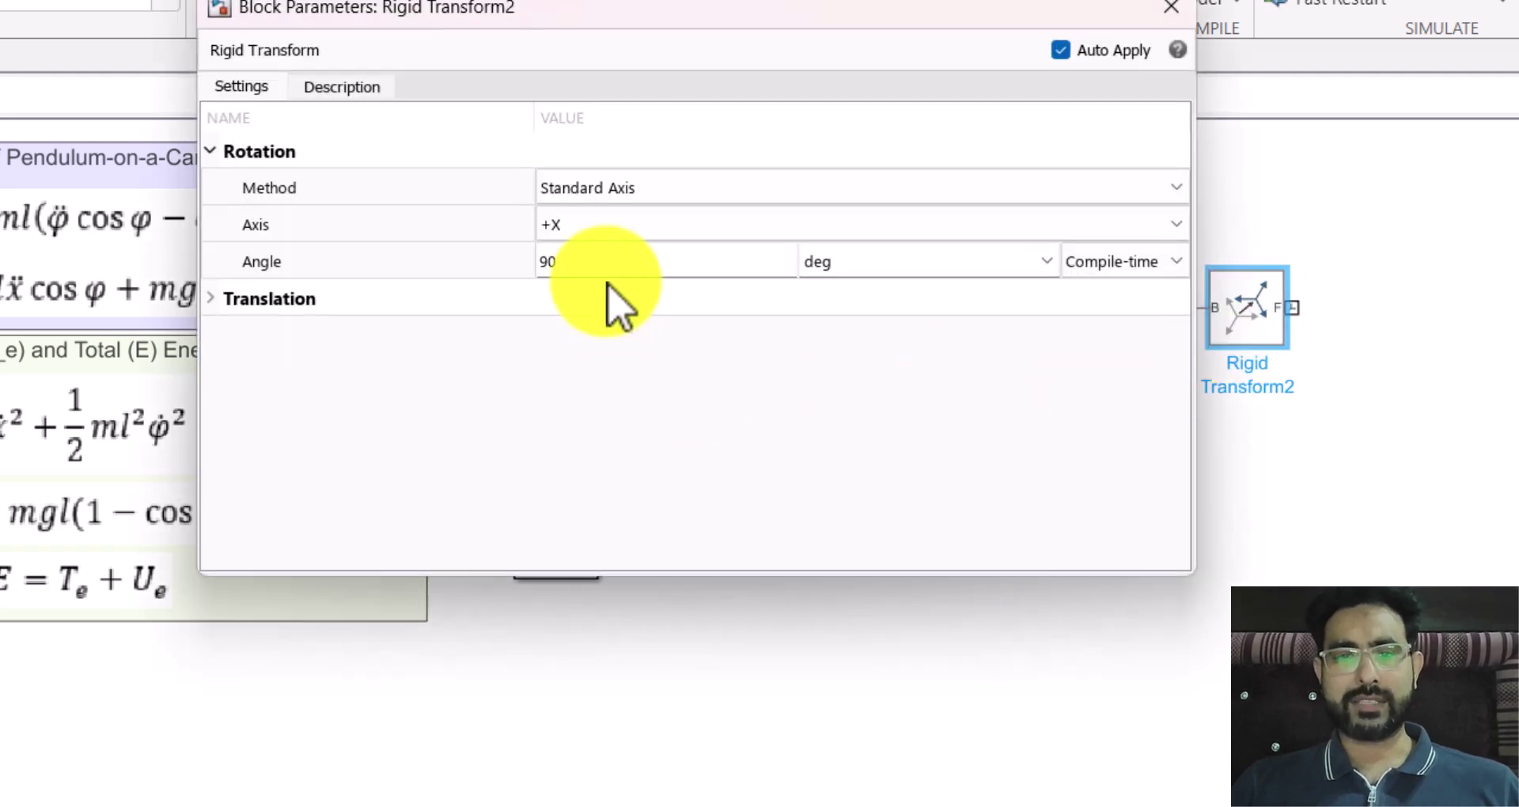
{"action": "left_click", "coordinate": [360, 224]}
{"action": "left_click", "coordinate": [587, 188]}
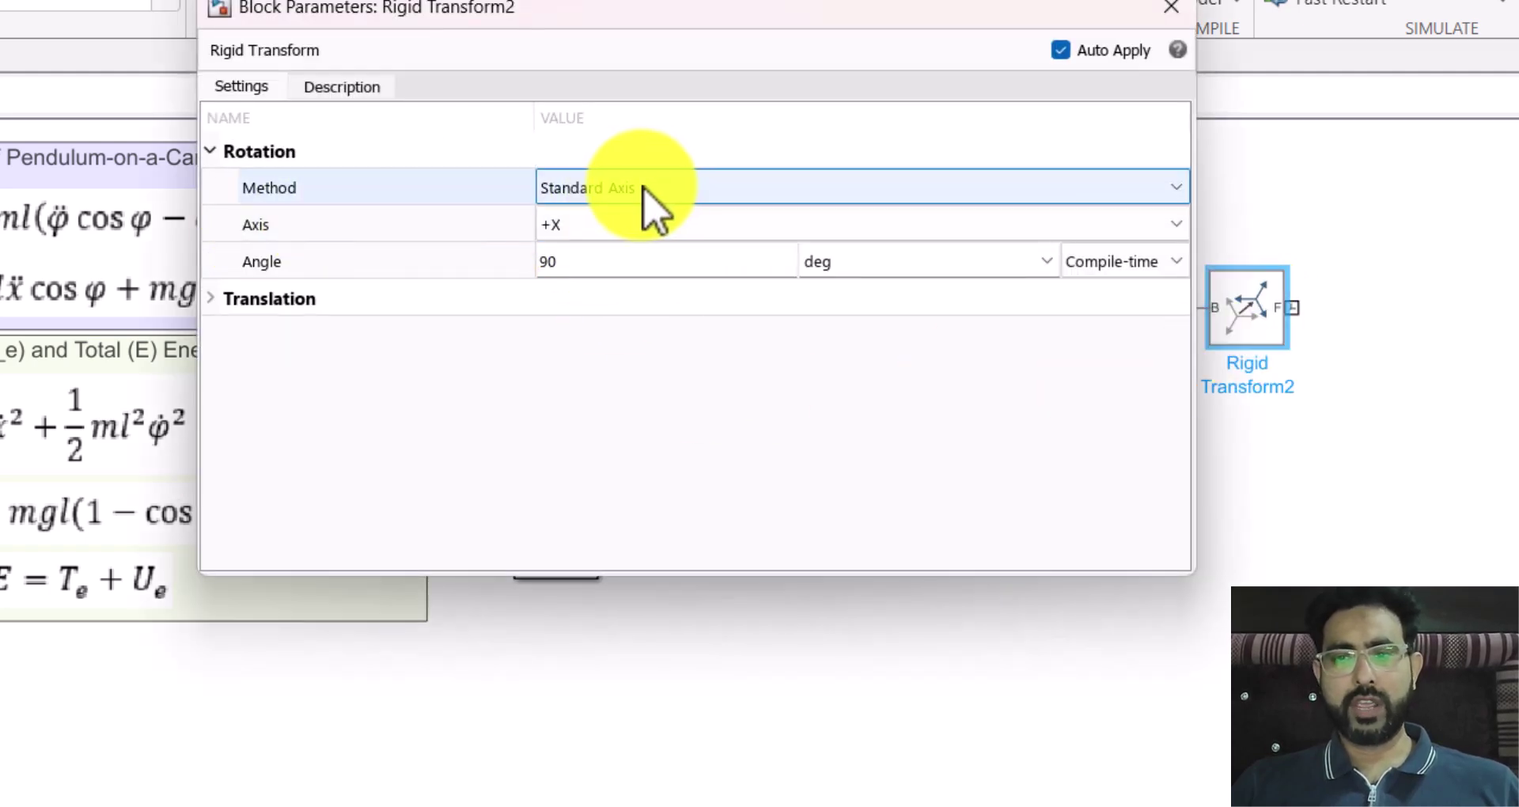
{"action": "left_click", "coordinate": [642, 190]}
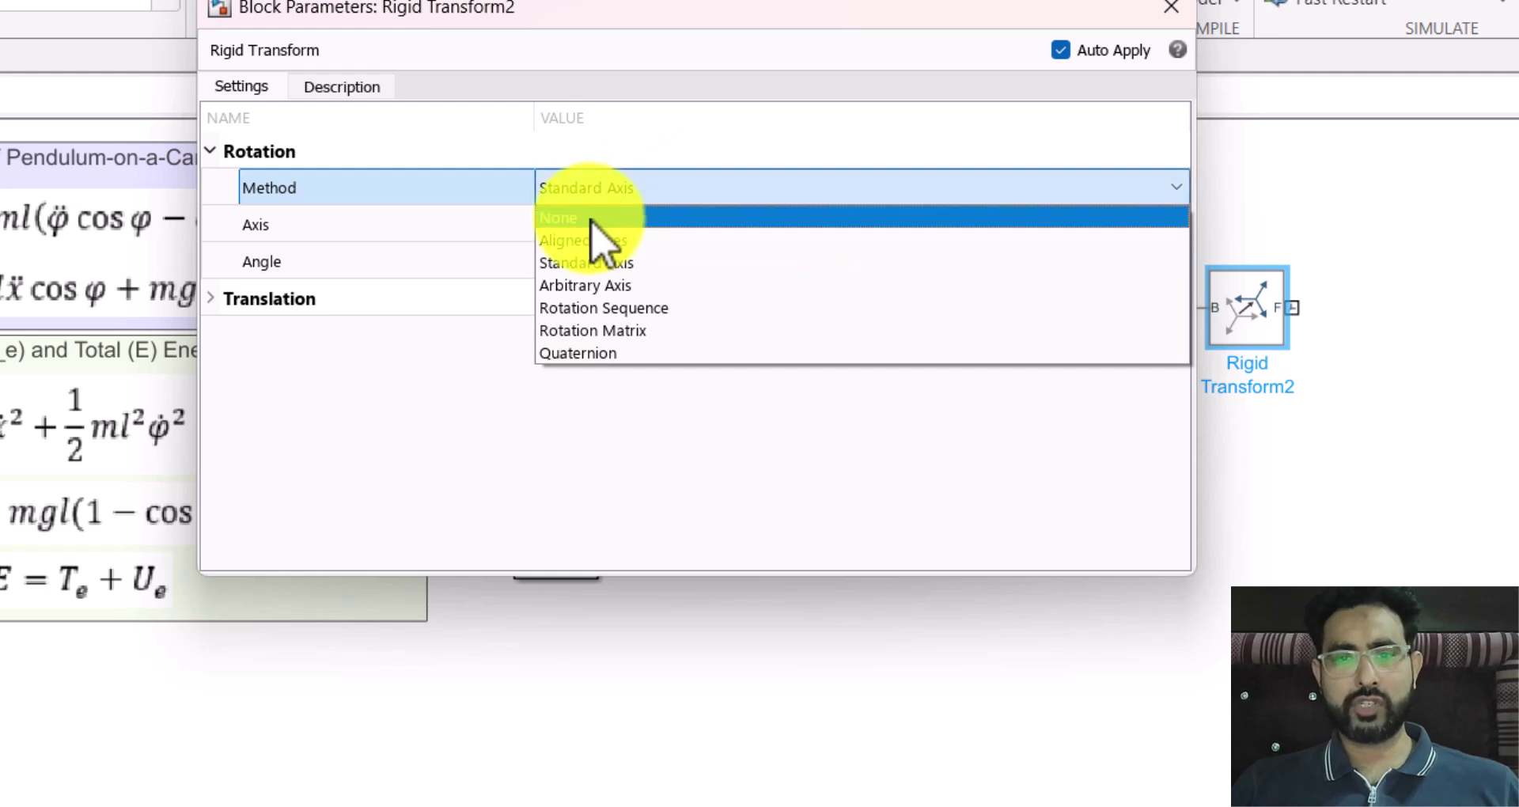
{"action": "left_click", "coordinate": [590, 219]}
Give this Rigid Transform a Standard Axis translation along +X with an offset of l/2 m, and close its parameters
{"action": "left_click", "coordinate": [212, 226]}
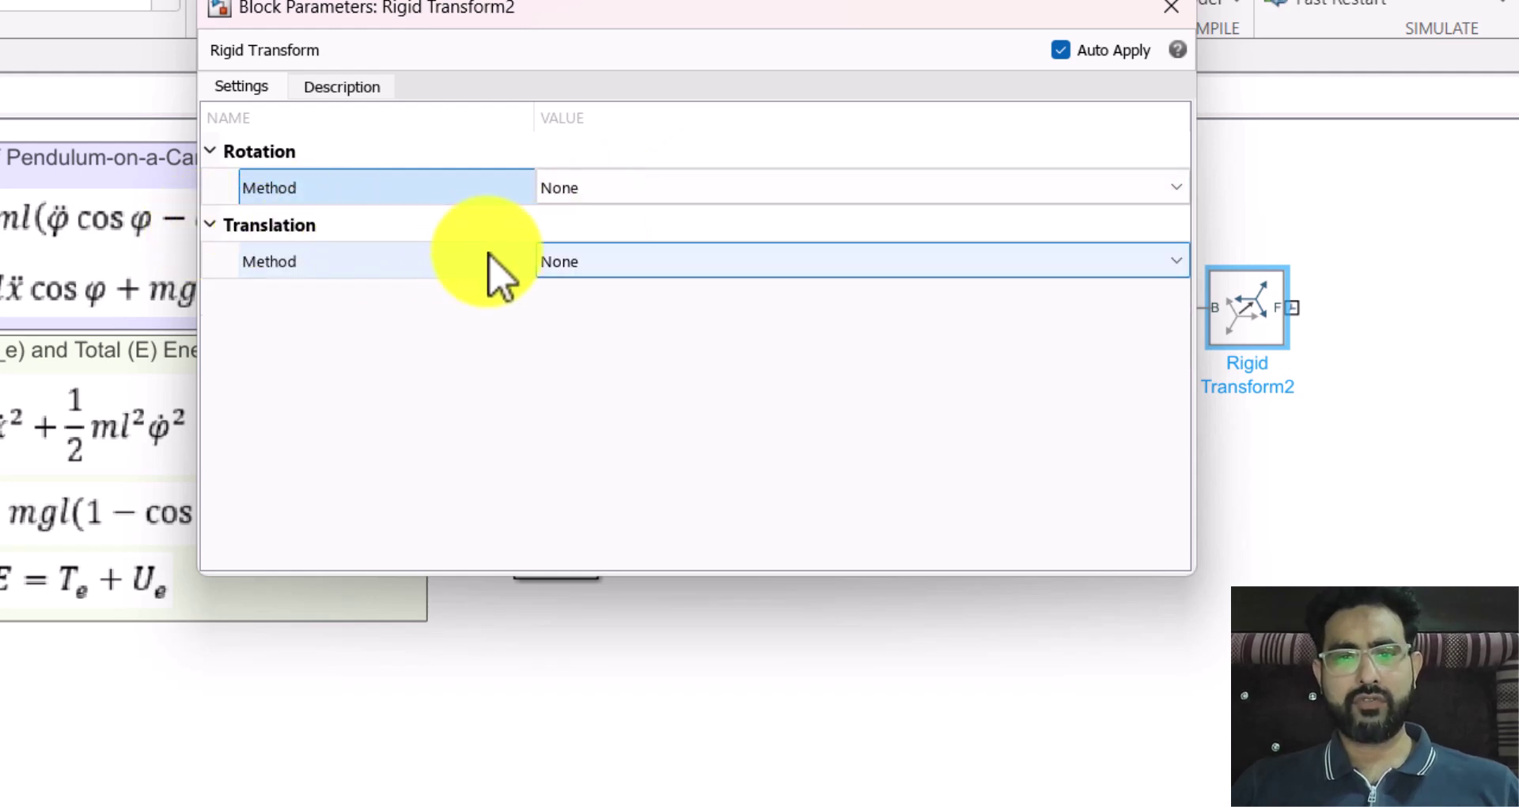
{"action": "left_click", "coordinate": [594, 261]}
{"action": "left_click", "coordinate": [604, 333]}
{"action": "left_click", "coordinate": [604, 305]}
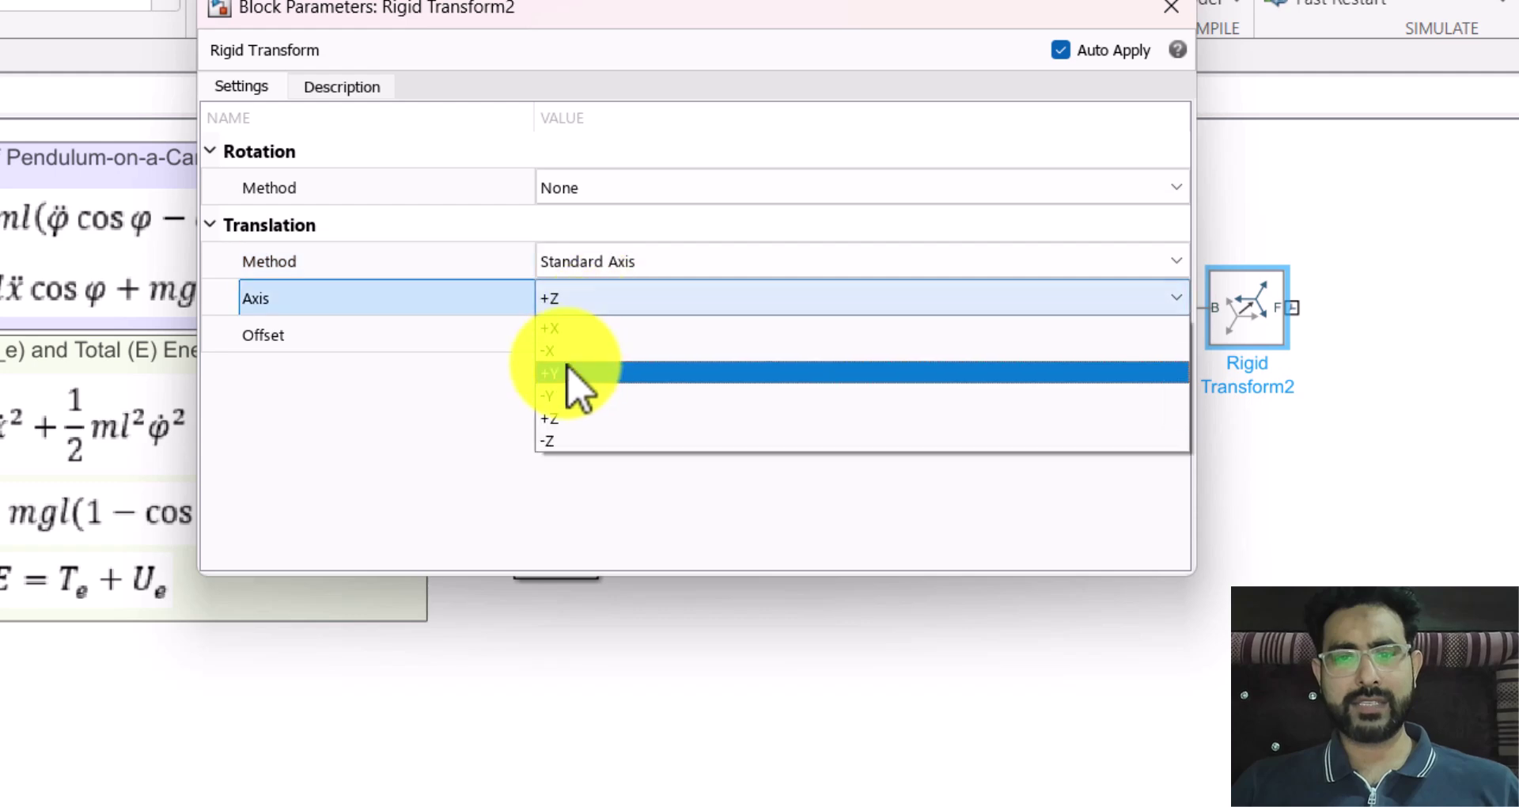
{"action": "left_click", "coordinate": [567, 328]}
{"action": "left_click", "coordinate": [566, 335]}
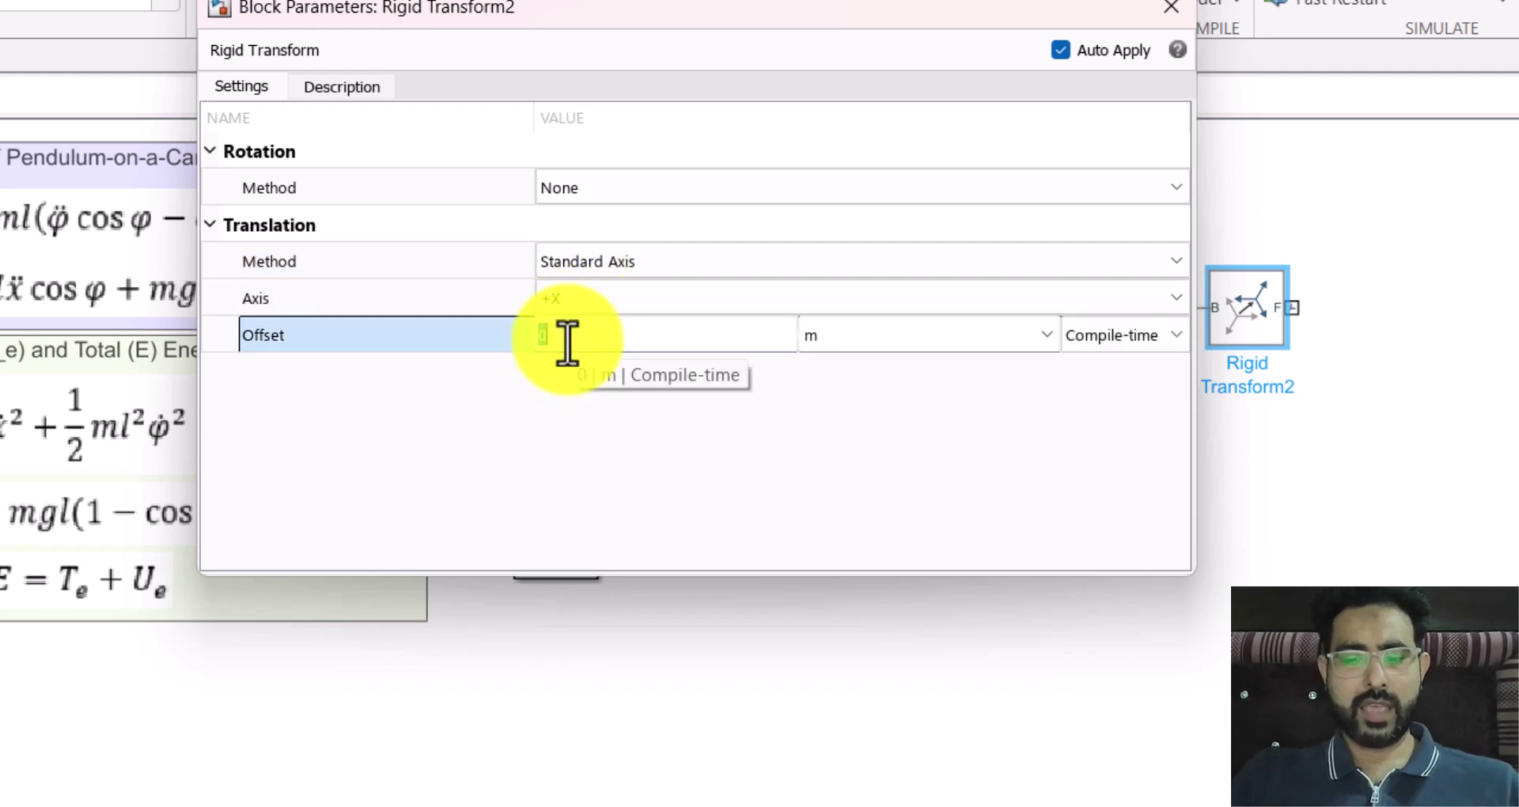
{"action": "type", "text": "l/2"}
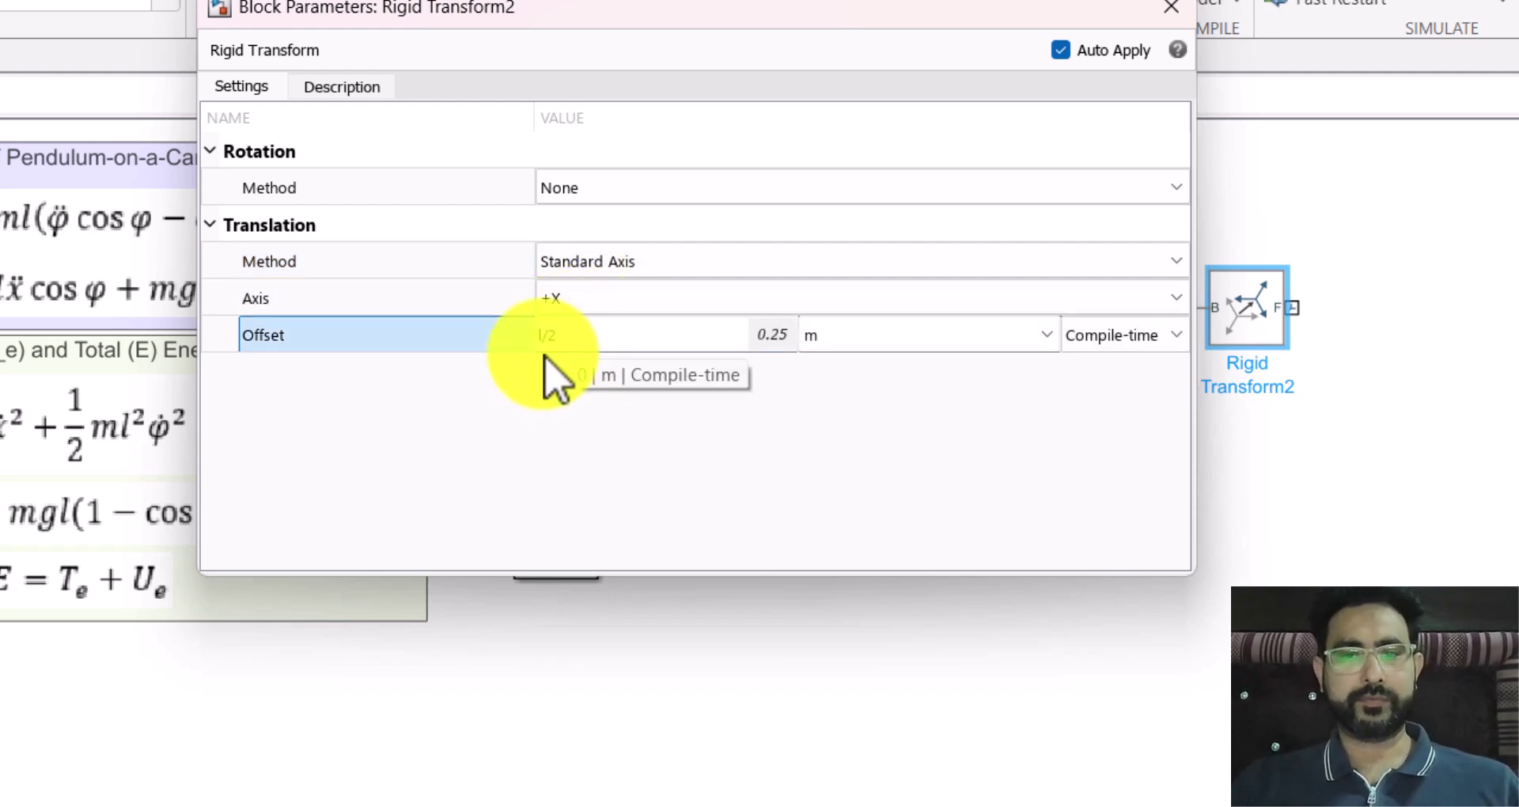
{"action": "left_click", "coordinate": [576, 424]}
{"action": "left_click", "coordinate": [1171, 7]}
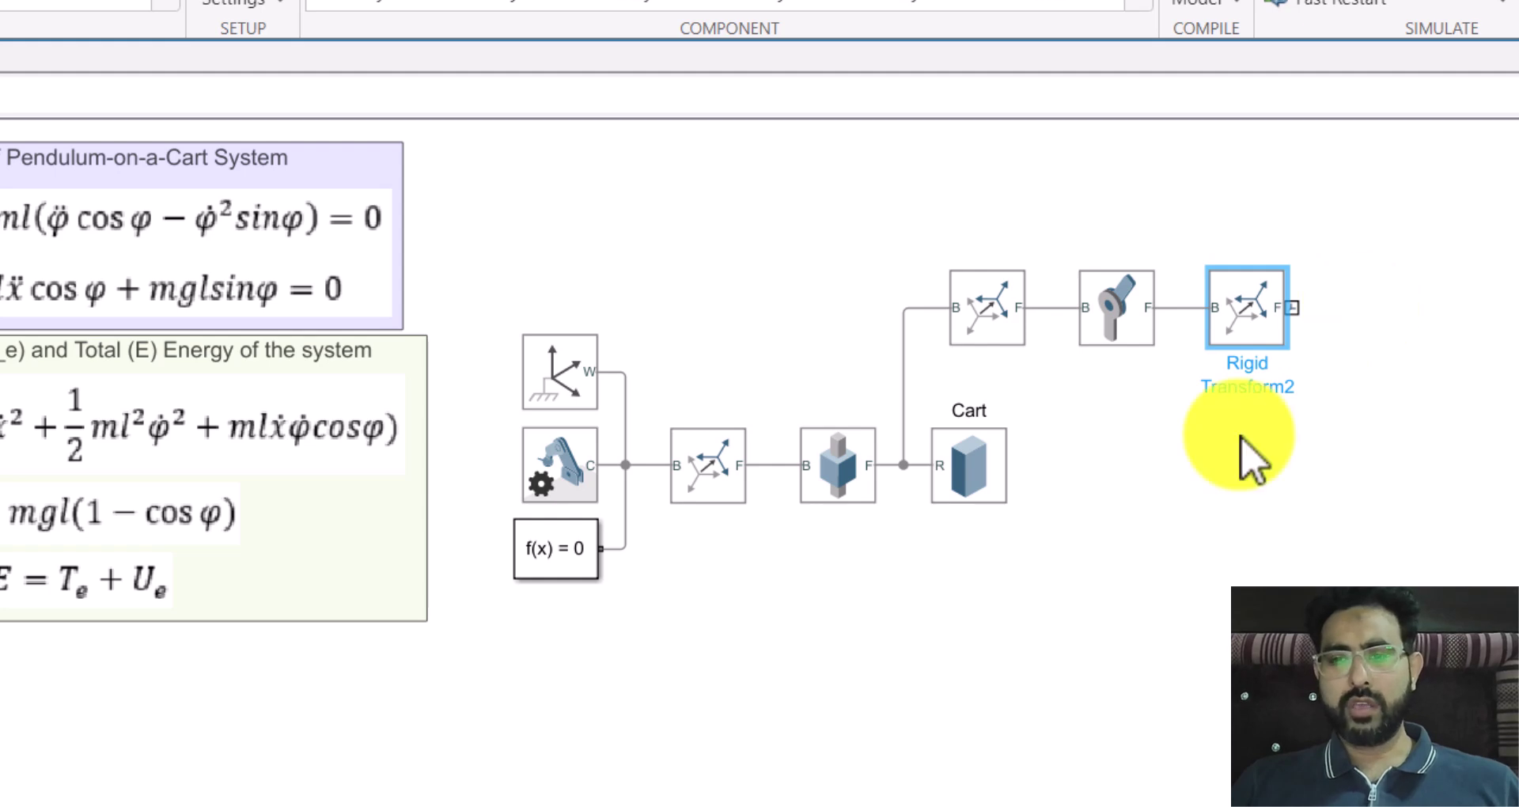
Add a Brick Solid block and connect it to the follower port of the Rigid Transform after the Revolute Joint
{"action": "double_click", "coordinate": [1432, 320]}
{"action": "type", "text": "brick"}
{"action": "key", "text": "Return"}
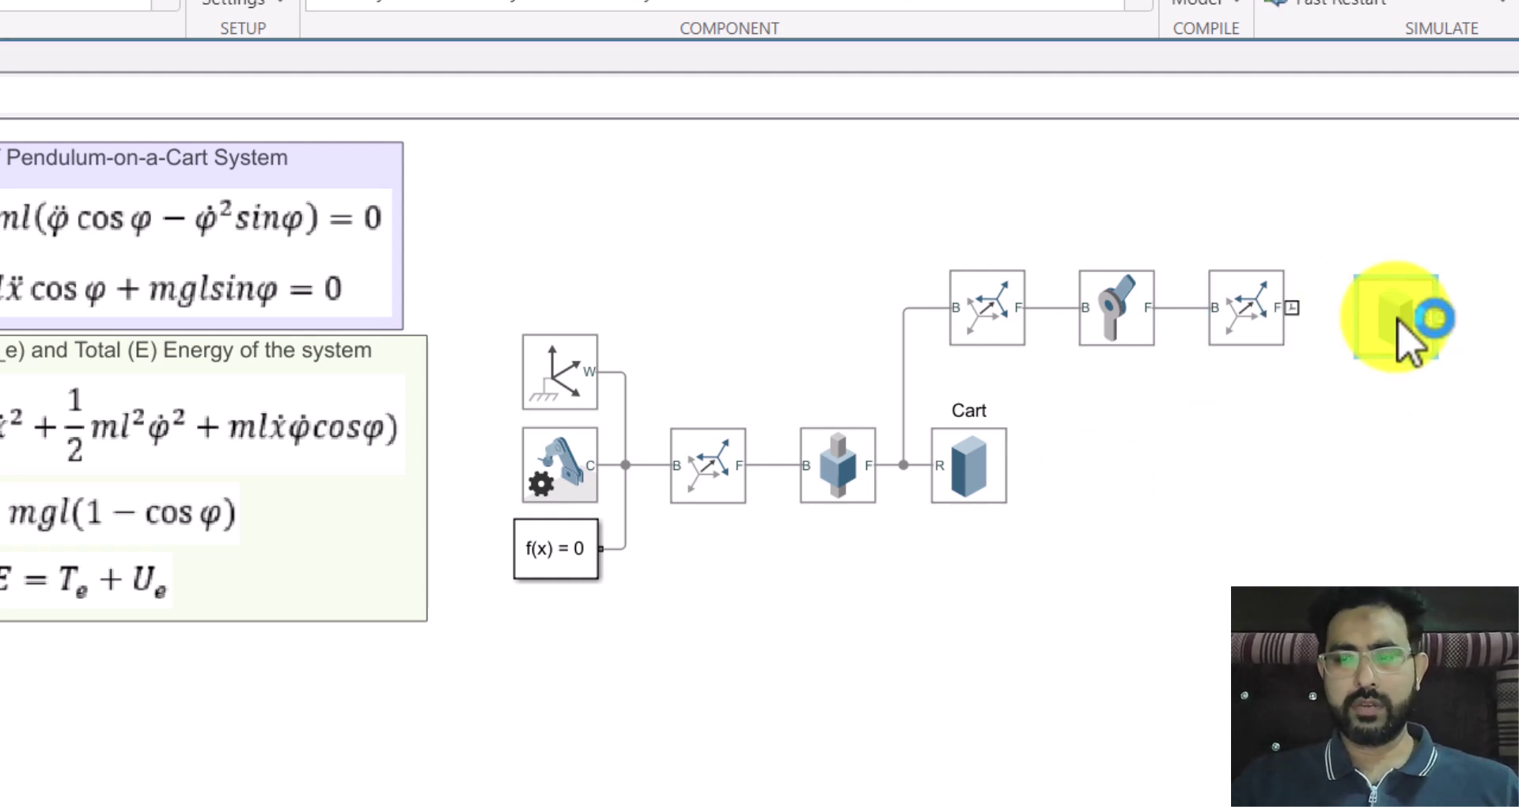
{"action": "left_click_drag", "start_coordinate": [1357, 317], "coordinate": [1291, 307]}
Set the new Brick Solid's dimensions to [l 0.005 0.005] m
{"action": "double_click", "coordinate": [1397, 313]}
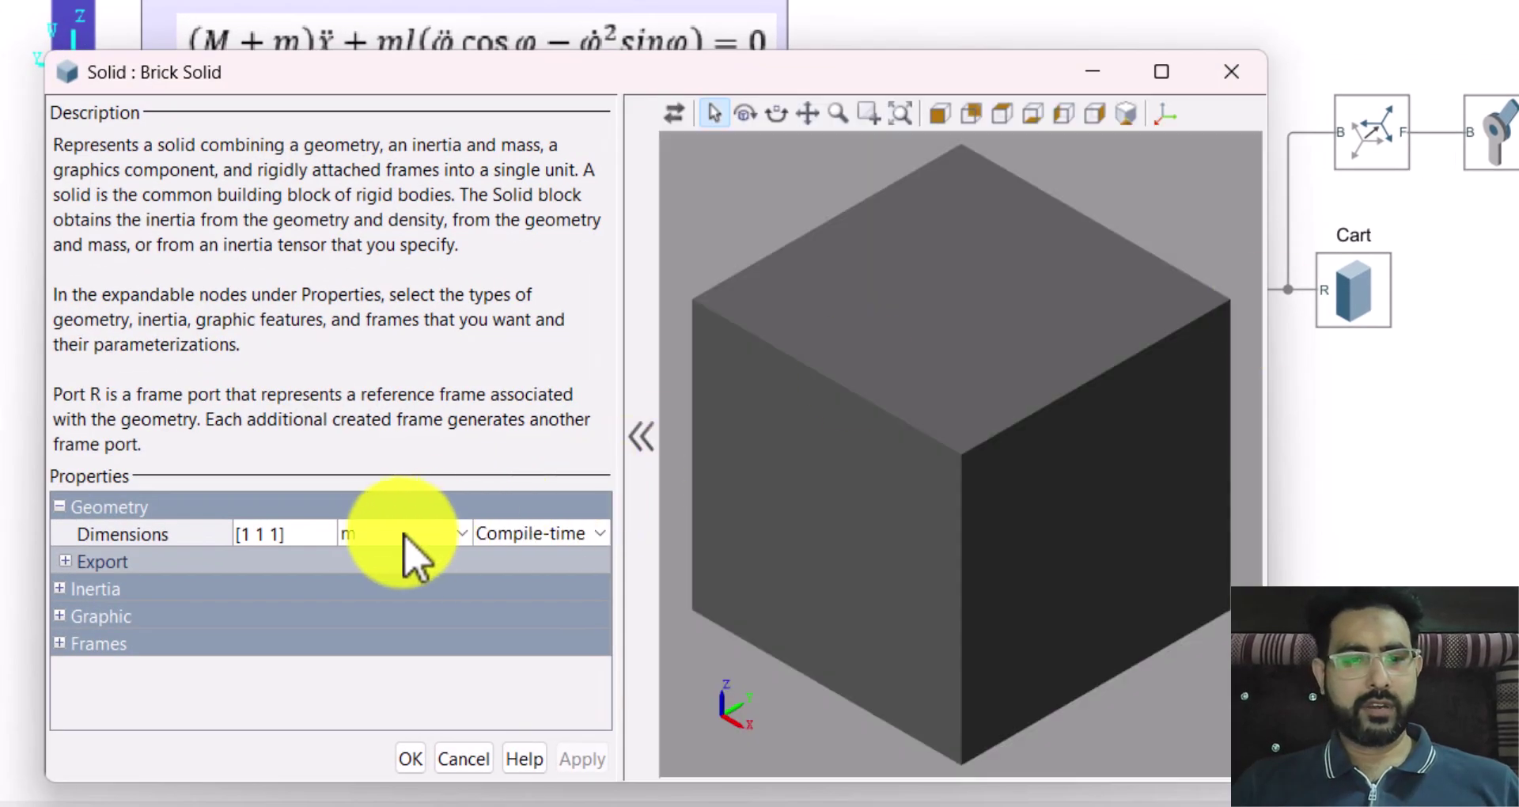
{"action": "left_click", "coordinate": [246, 541]}
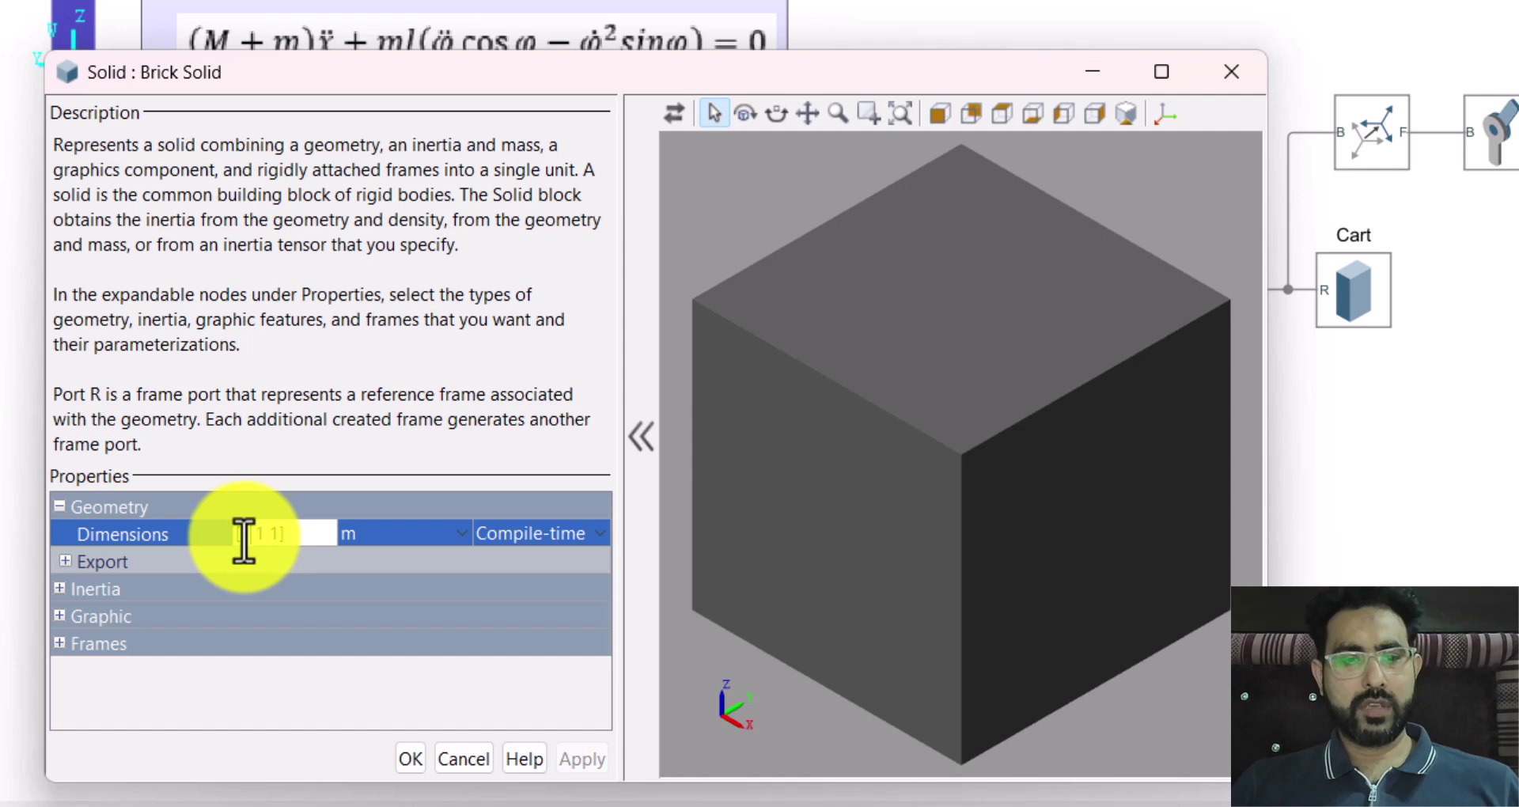
{"action": "double_click", "coordinate": [244, 534]}
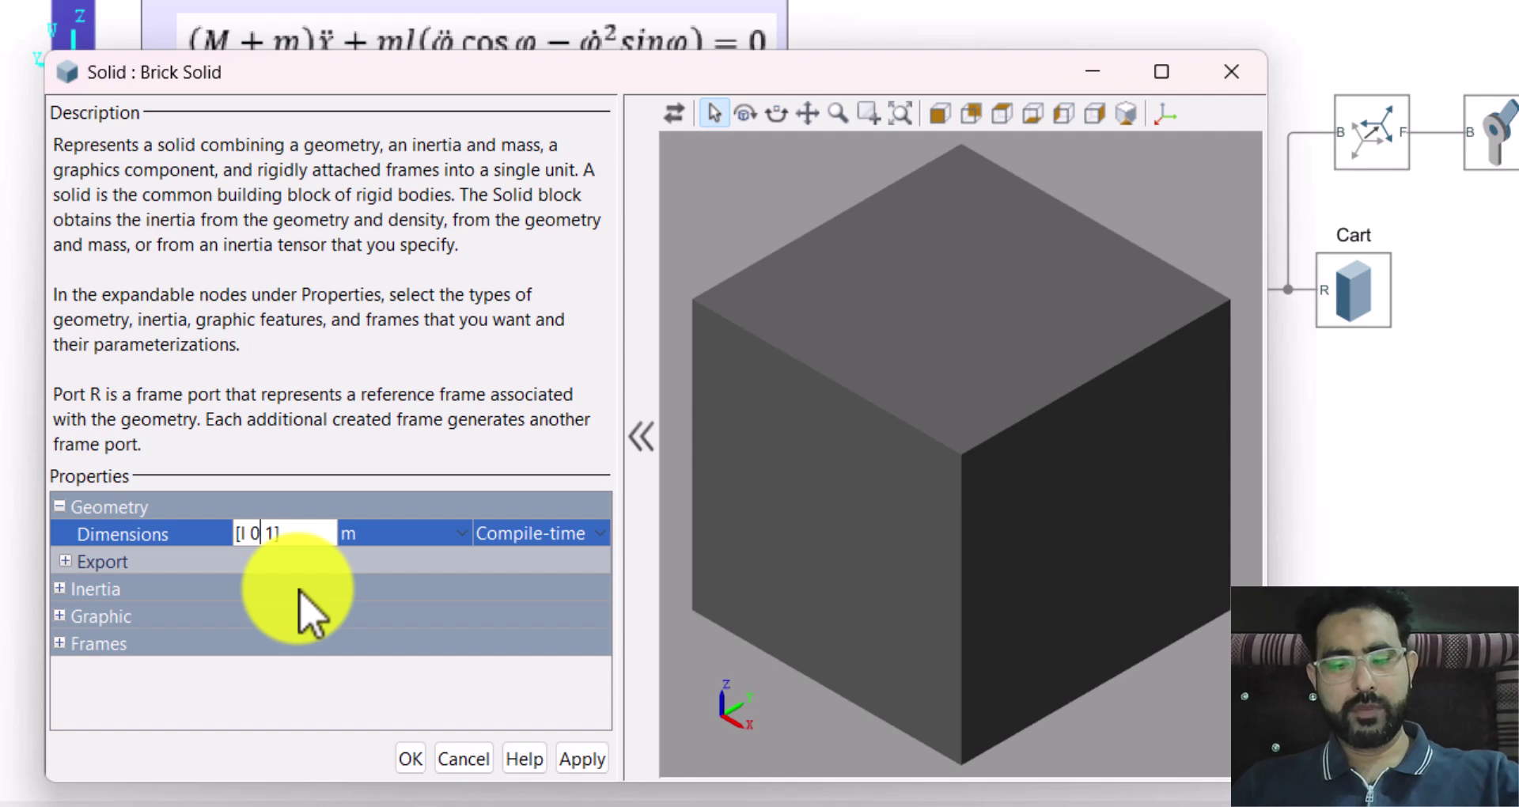
{"action": "double_click", "coordinate": [306, 532]}
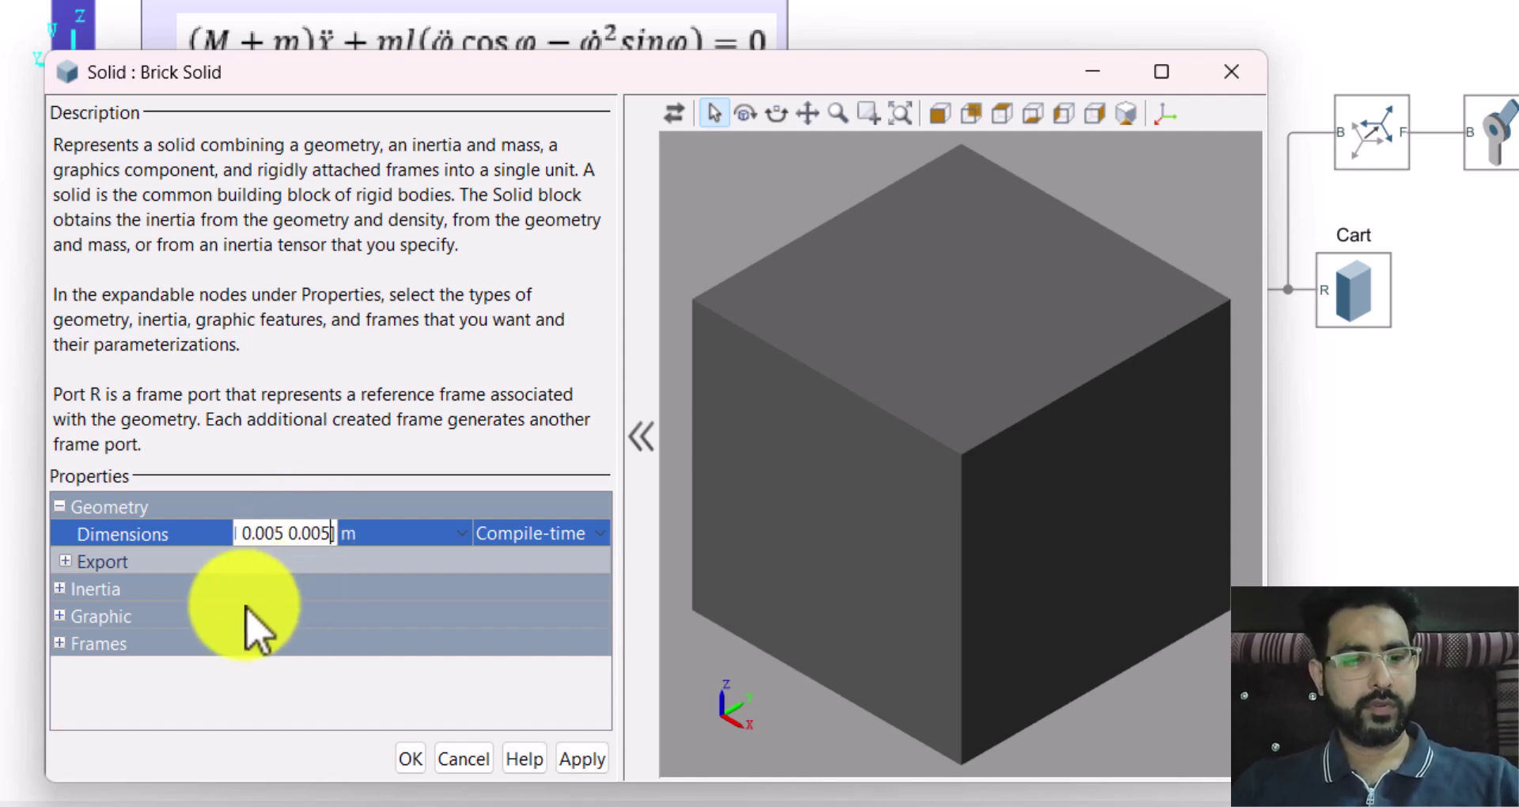
Set the Brick Solid's inertia type to Point Mass with a mass of 0 kg
{"action": "left_click", "coordinate": [74, 587]}
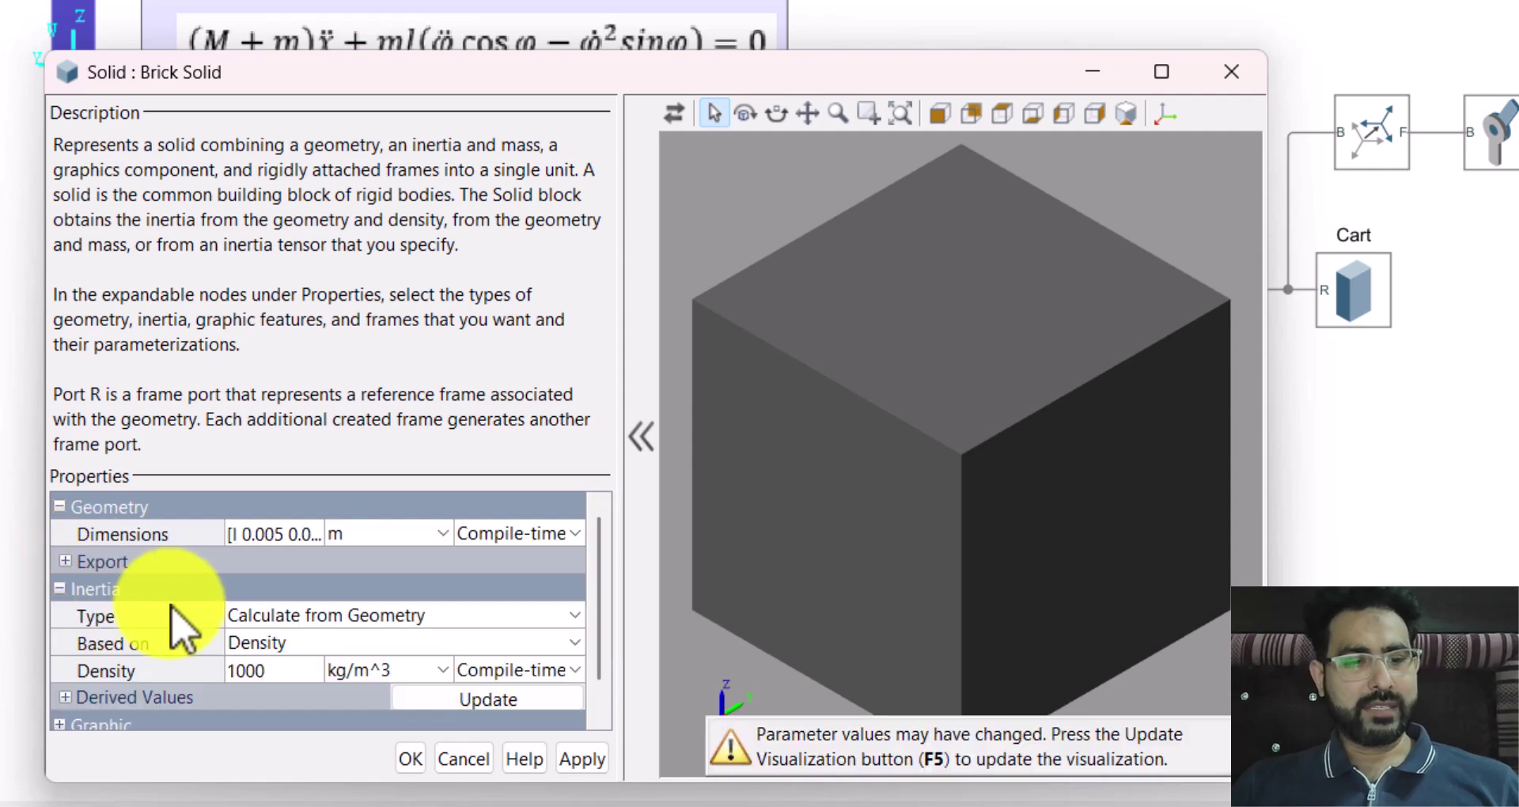
{"action": "left_click", "coordinate": [320, 618]}
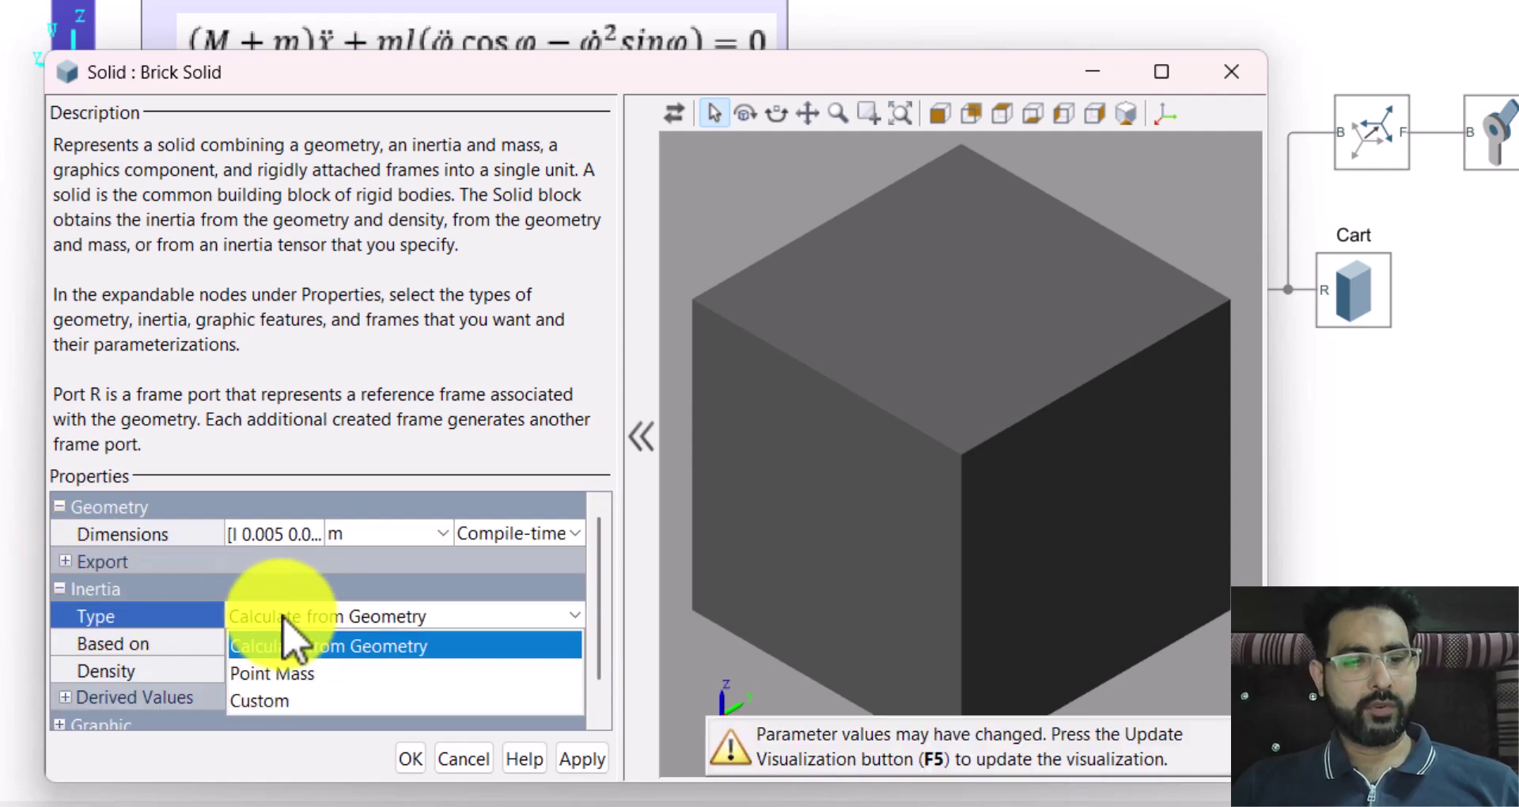
{"action": "left_click", "coordinate": [297, 674]}
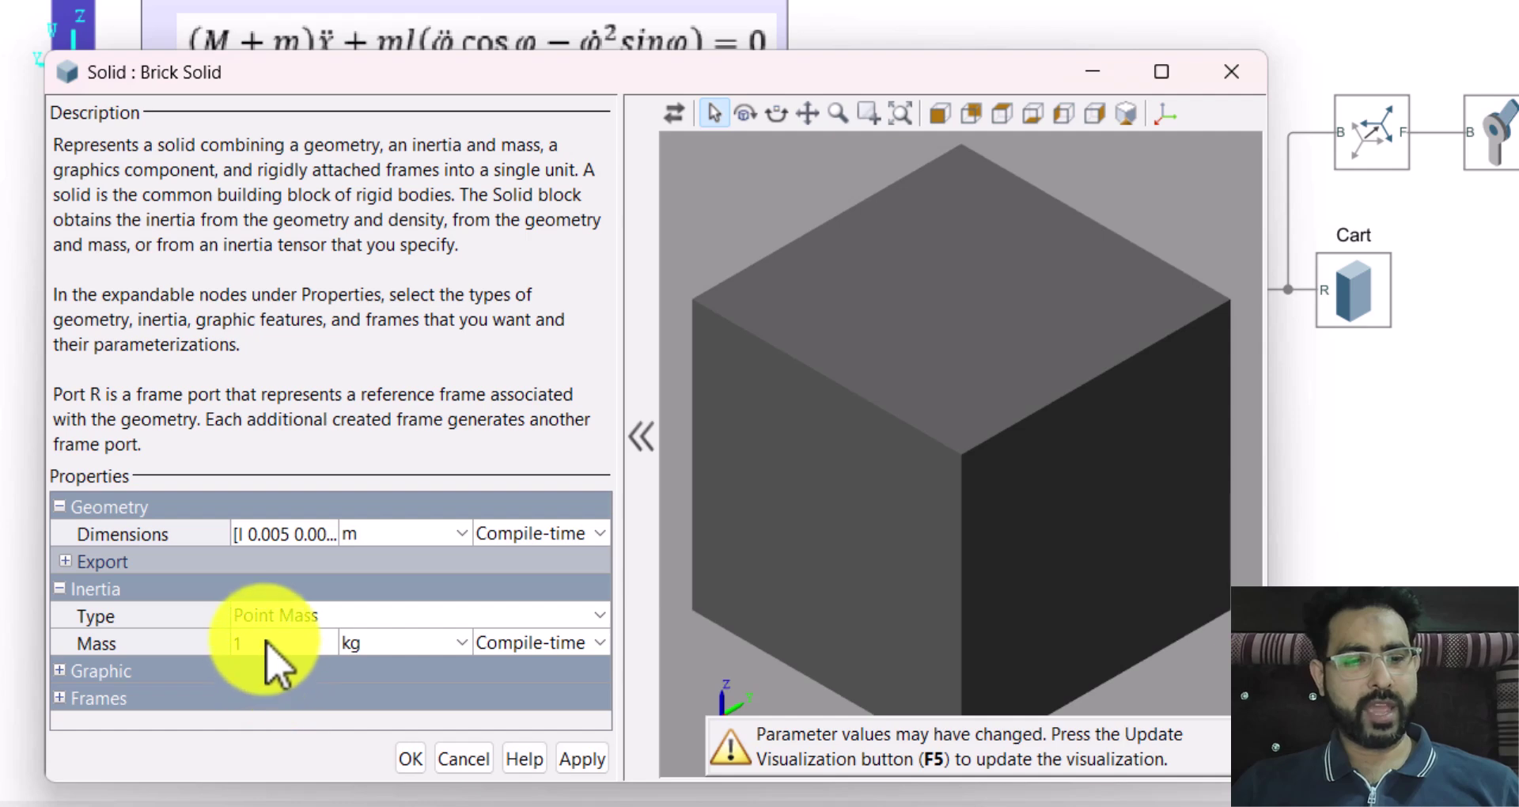
{"action": "left_click", "coordinate": [263, 642]}
{"action": "type", "text": "0"}
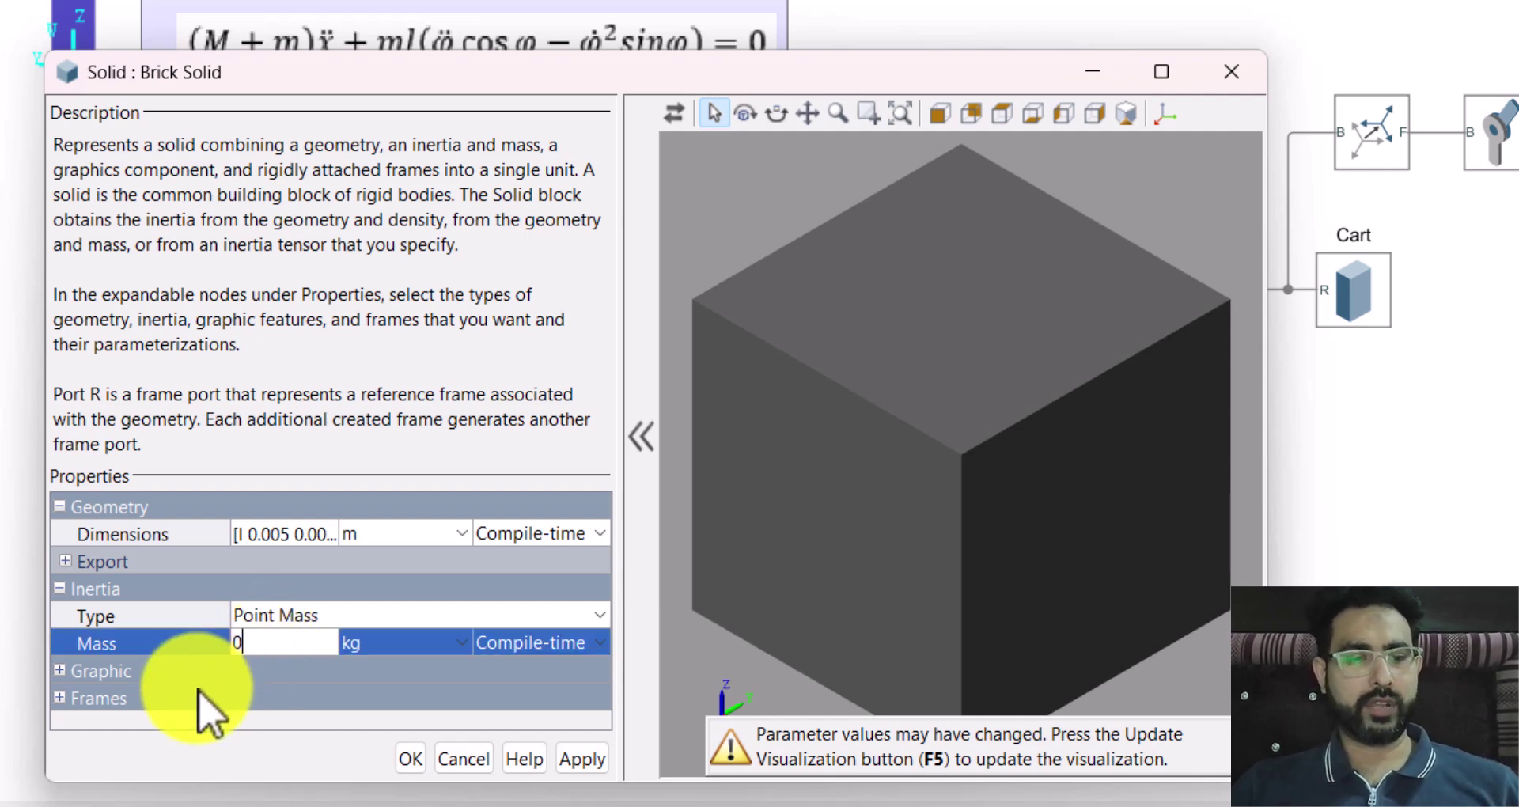
{"action": "key", "text": "Return"}
Set the Brick Solid's graphic color to the pink swatch [1.0 0.4 0.8], update the visualization, then apply and close the block dialog
{"action": "left_click", "coordinate": [60, 671]}
{"action": "scroll", "coordinate": [119, 694], "scroll_direction": "down", "scroll_amount": 1}
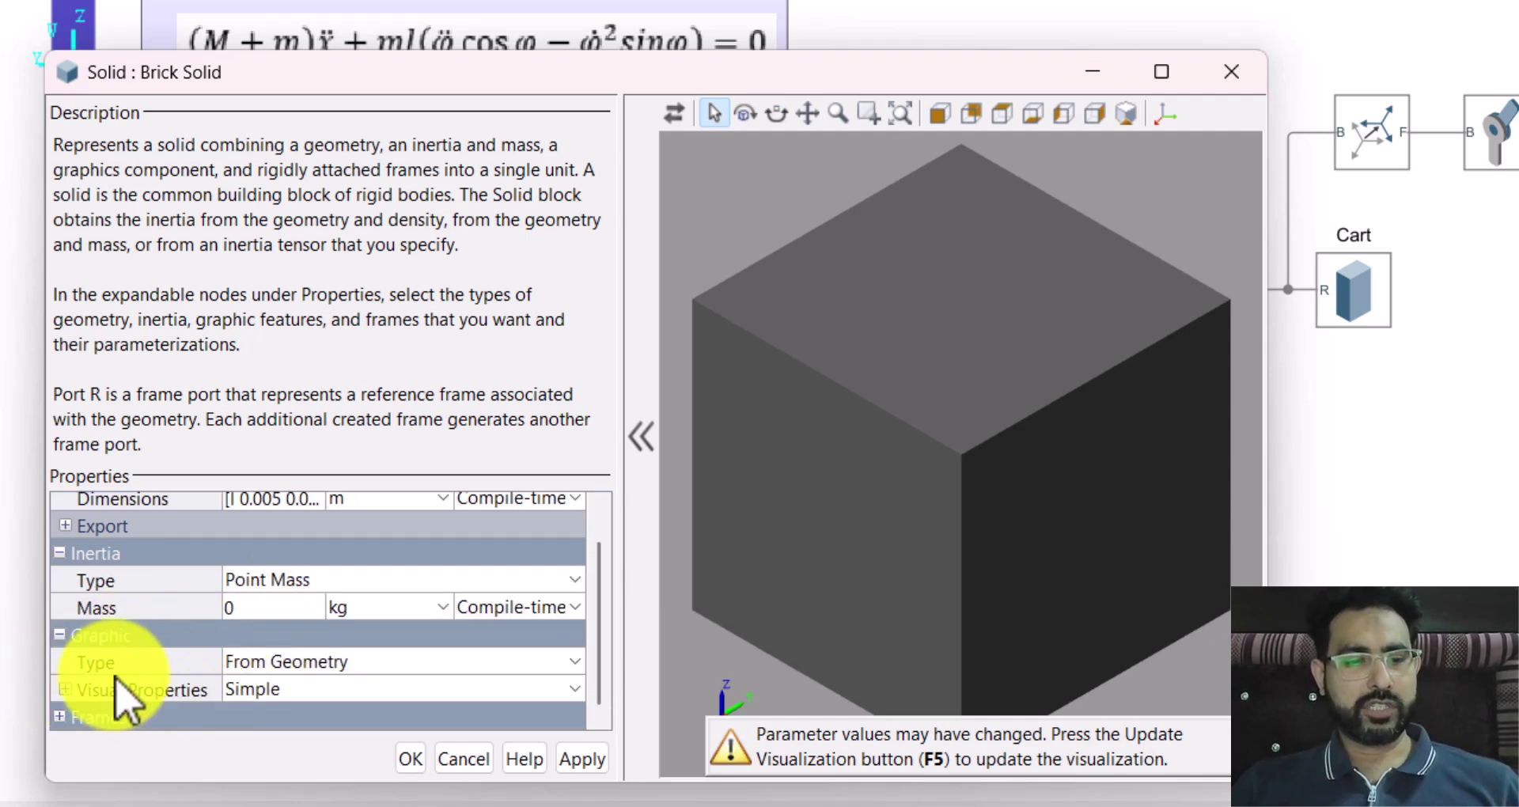
{"action": "left_click", "coordinate": [65, 690]}
{"action": "scroll", "coordinate": [136, 712], "scroll_direction": "down", "scroll_amount": 1}
{"action": "left_click", "coordinate": [366, 663]}
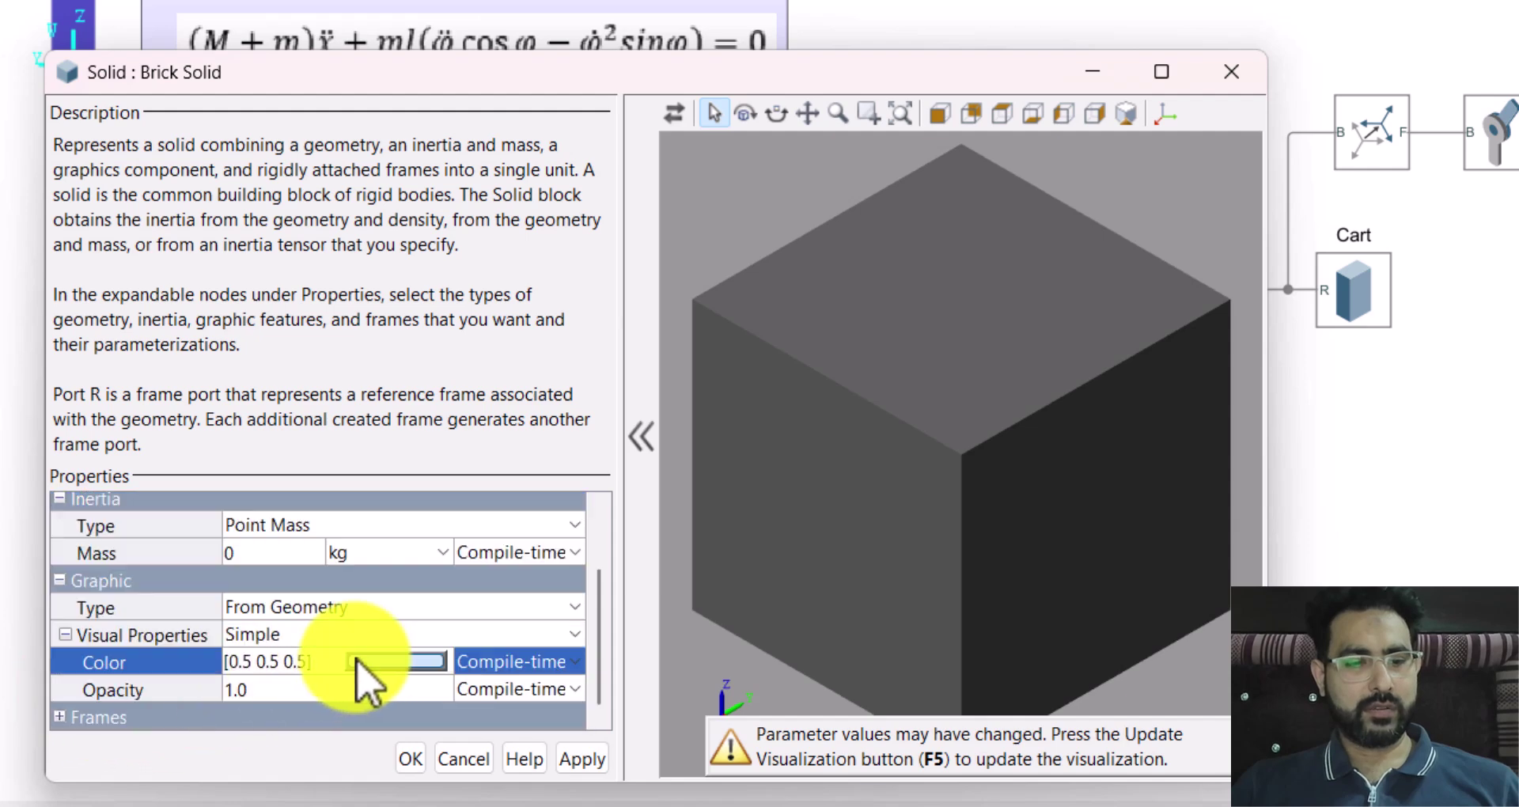
{"action": "left_click", "coordinate": [561, 341]}
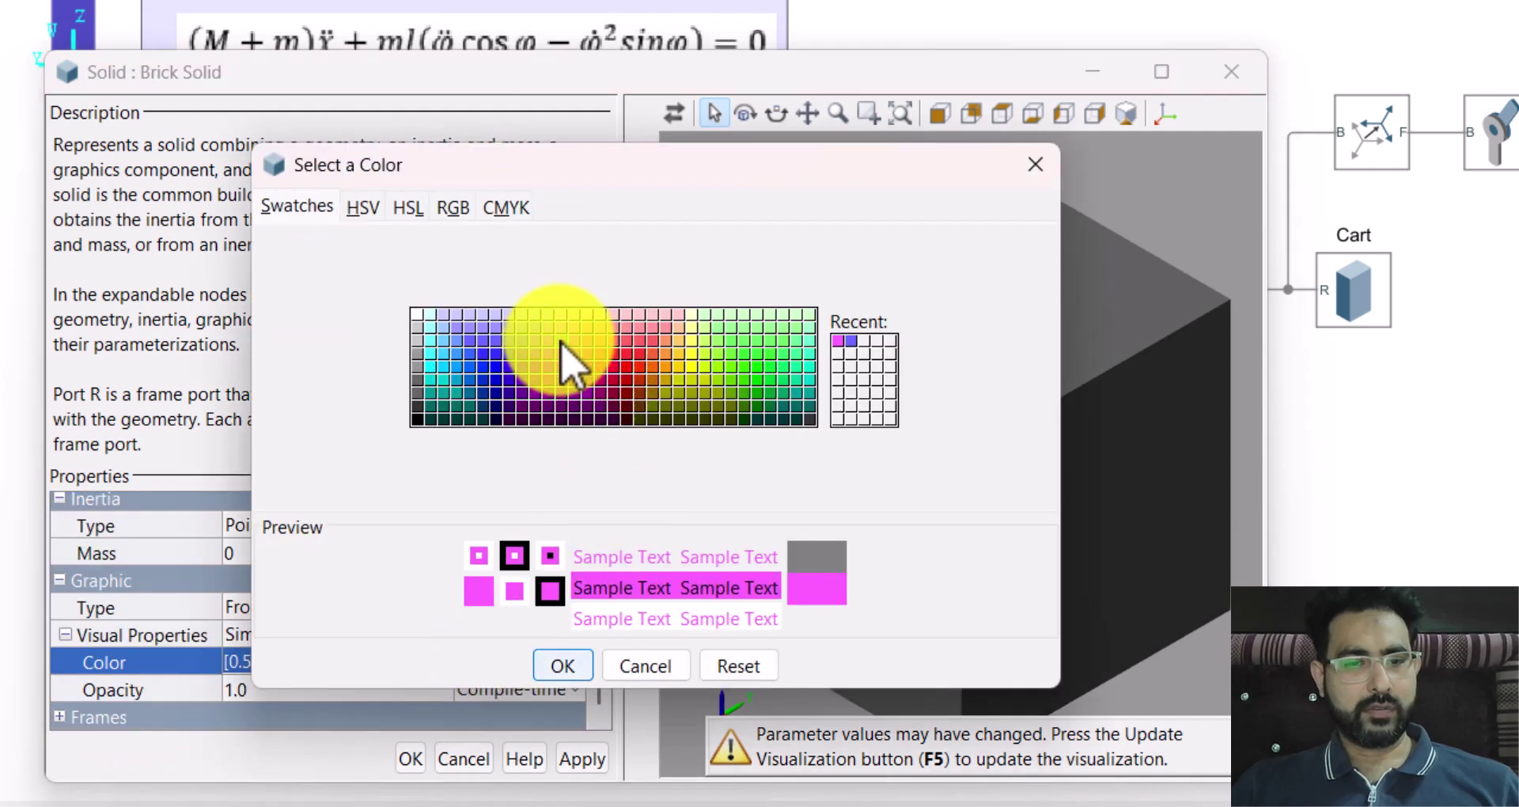
{"action": "left_click", "coordinate": [574, 341]}
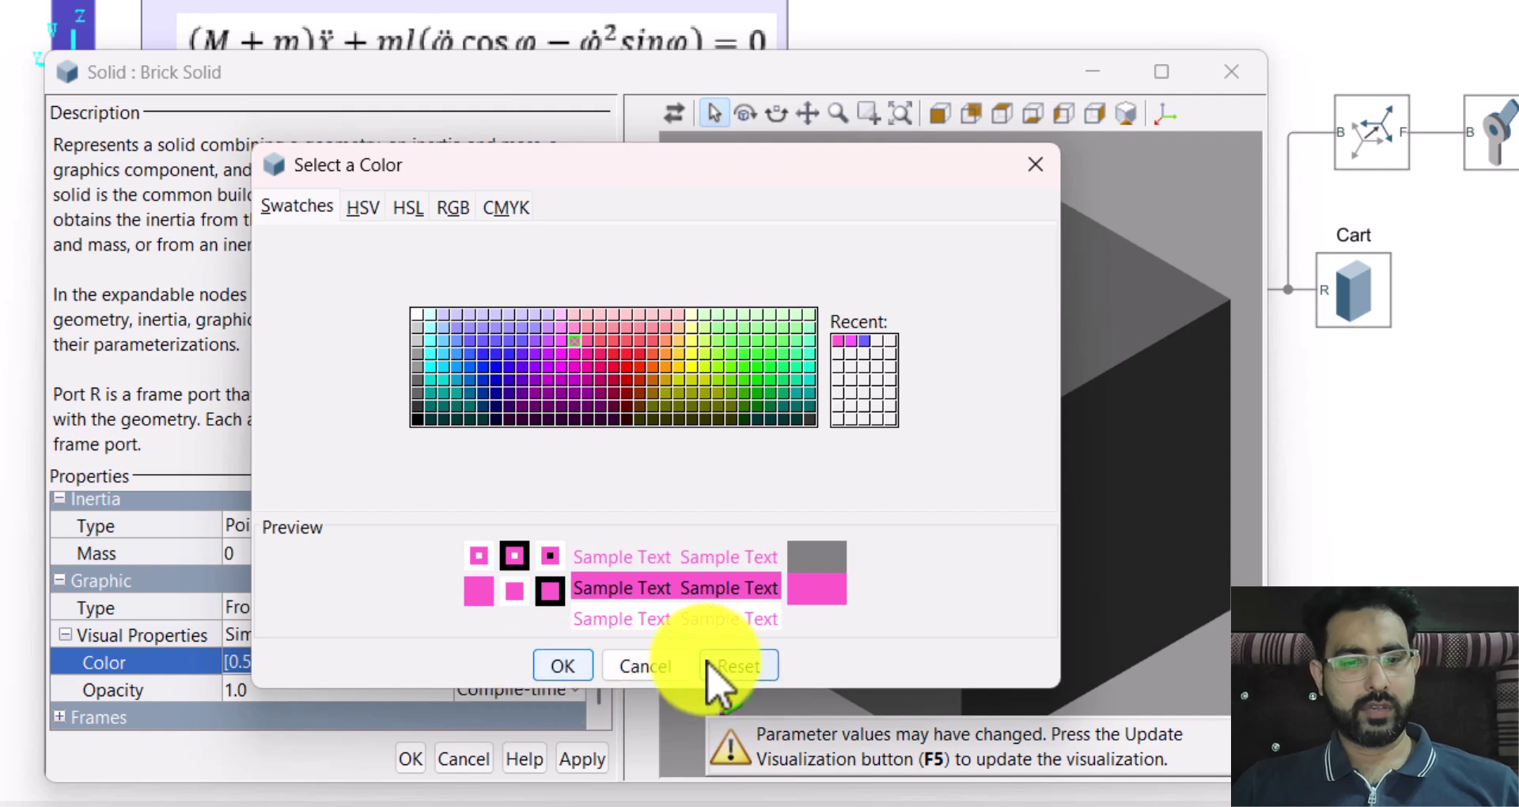
{"action": "left_click", "coordinate": [558, 667]}
{"action": "left_click", "coordinate": [674, 113]}
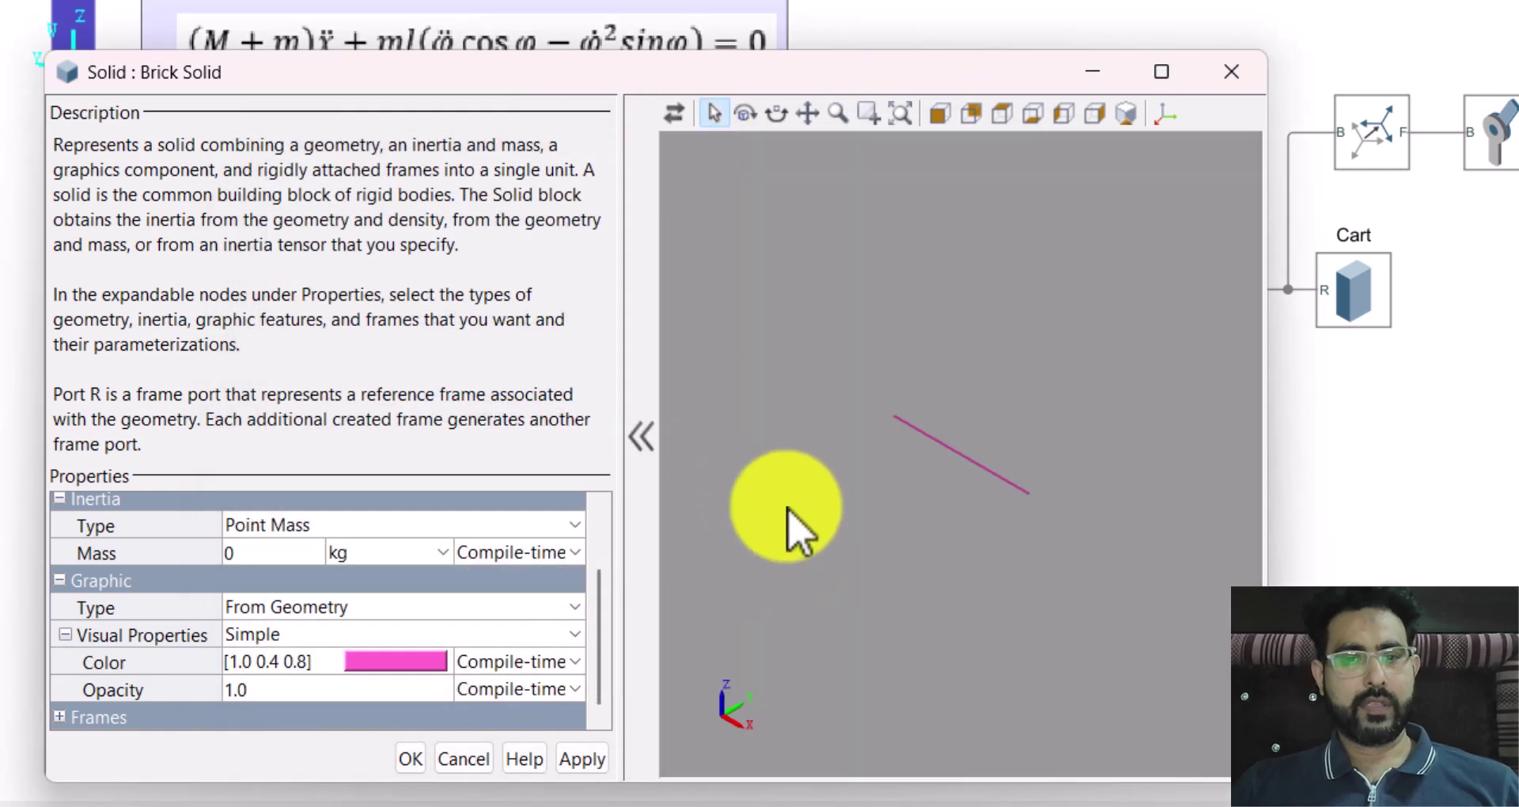
{"action": "scroll", "coordinate": [786, 515], "scroll_direction": "up", "scroll_amount": 3}
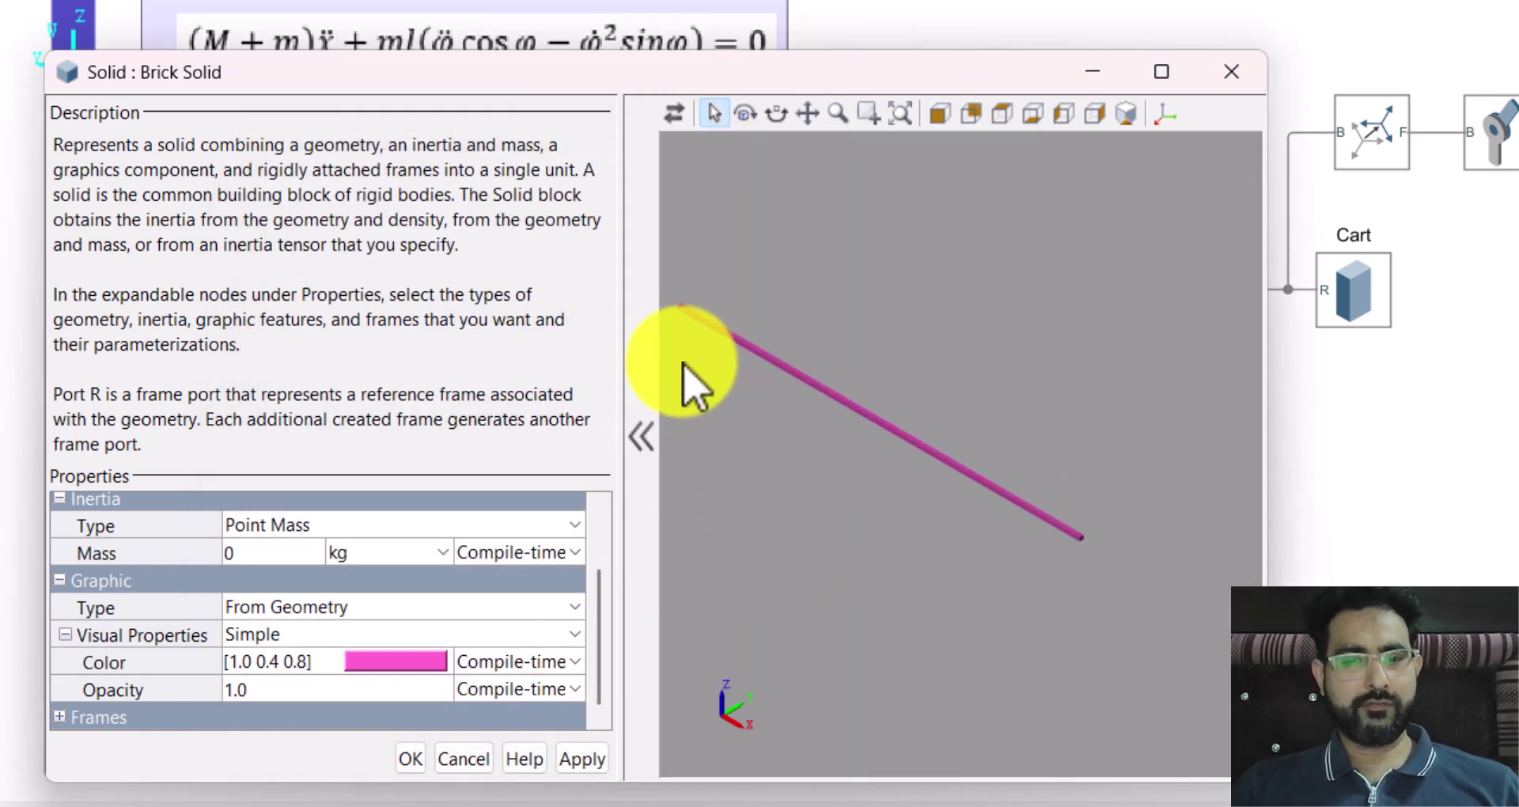
{"action": "left_click", "coordinate": [595, 761]}
{"action": "left_click", "coordinate": [409, 759]}
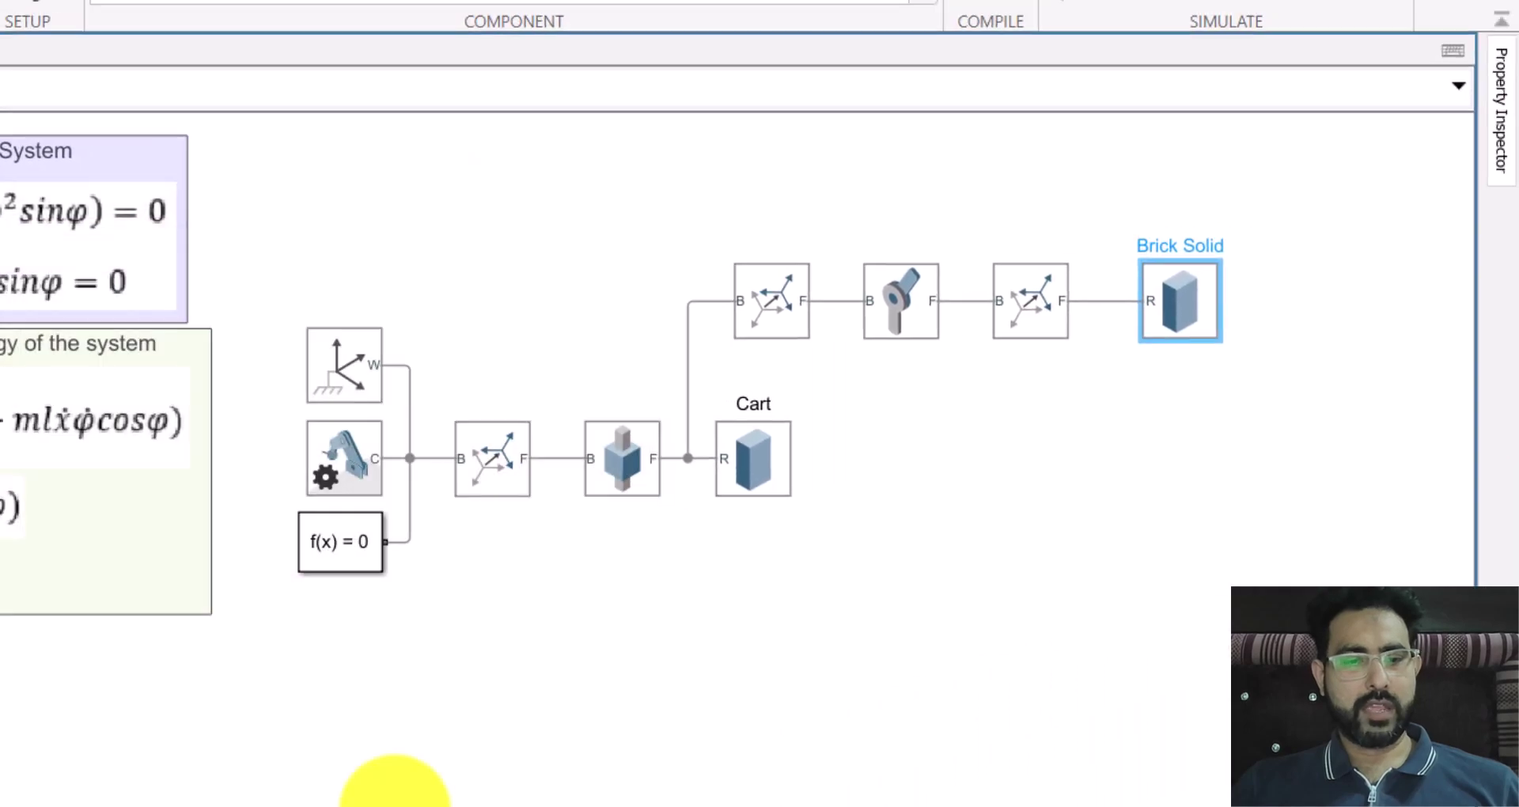
Rename the new Brick Solid block as Rod
{"action": "double_click", "coordinate": [1186, 244]}
{"action": "key", "text": "BackSpace"}
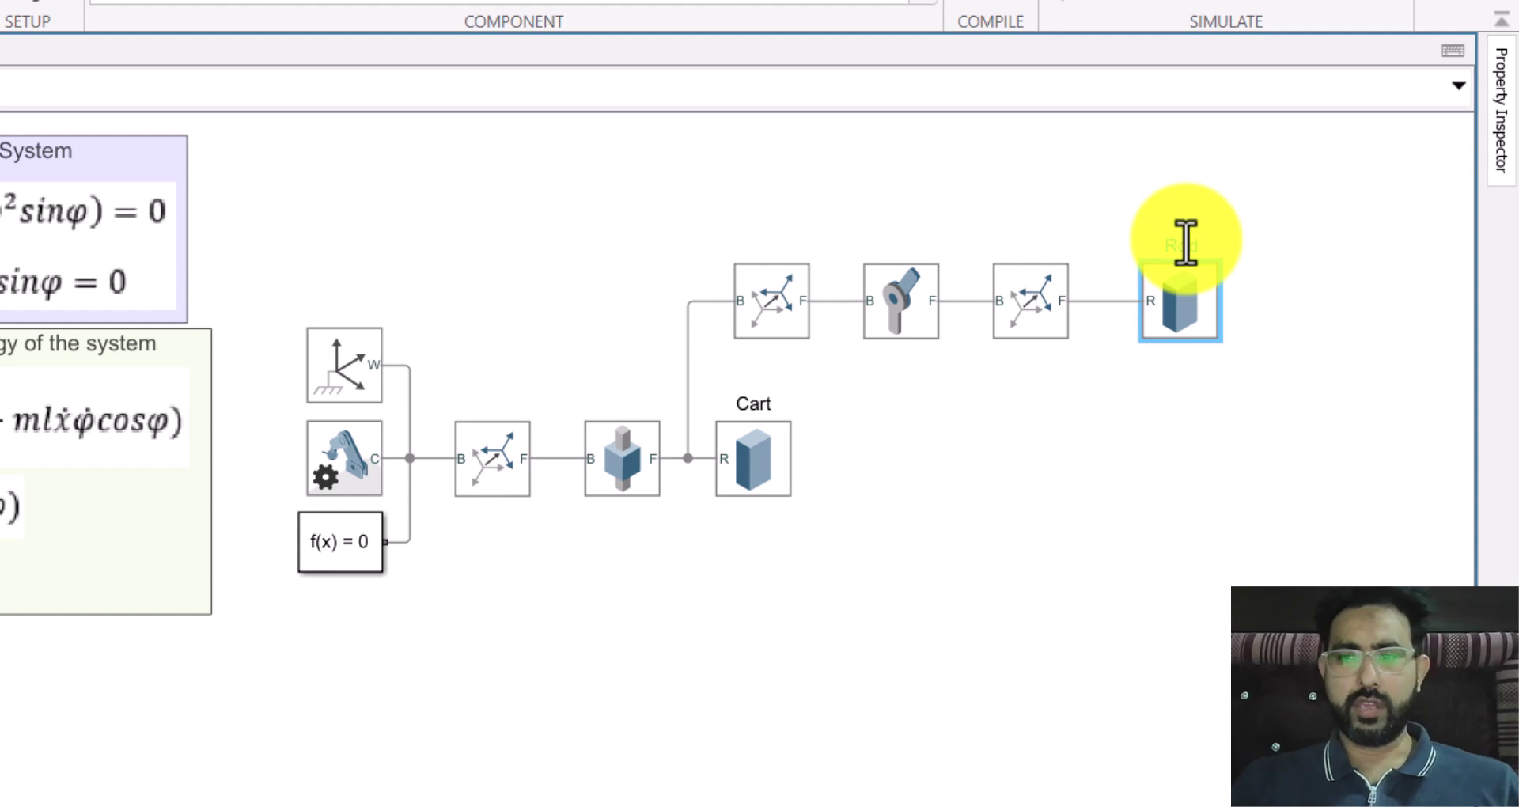
{"action": "left_click", "coordinate": [1213, 383]}
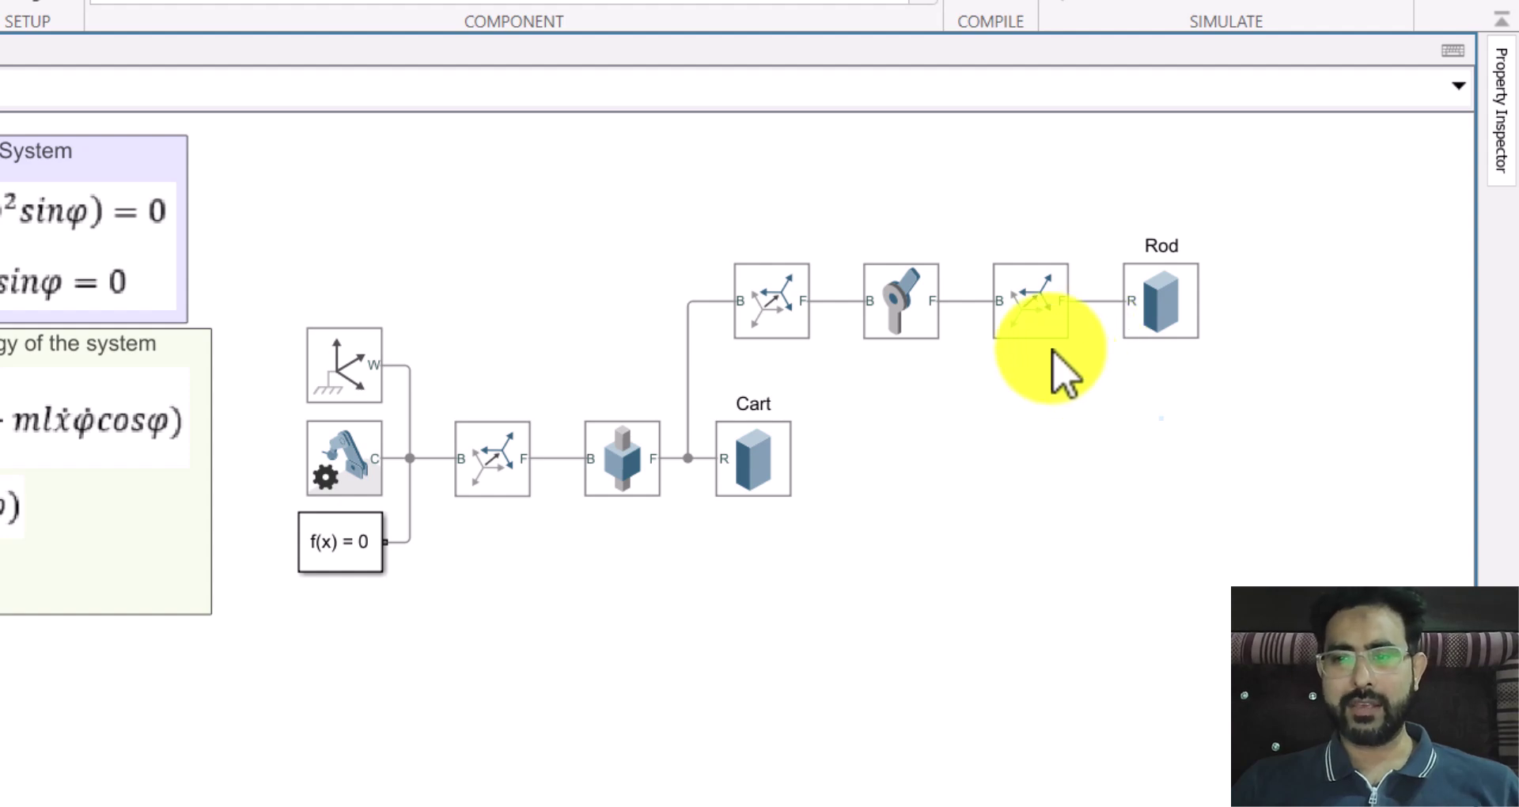
Copy the Rigid Transform before the Rod block and connect the copy to a branch of the line feeding Rod
{"action": "mouse_move", "coordinate": [1028, 322]}
{"action": "left_mouse_down"}
{"action": "mouse_move", "coordinate": [1119, 204]}
{"action": "mouse_move", "coordinate": [1177, 180]}
{"action": "mouse_move", "coordinate": [1092, 261]}
{"action": "mouse_move", "coordinate": [1096, 300]}
{"action": "left_mouse_up"}
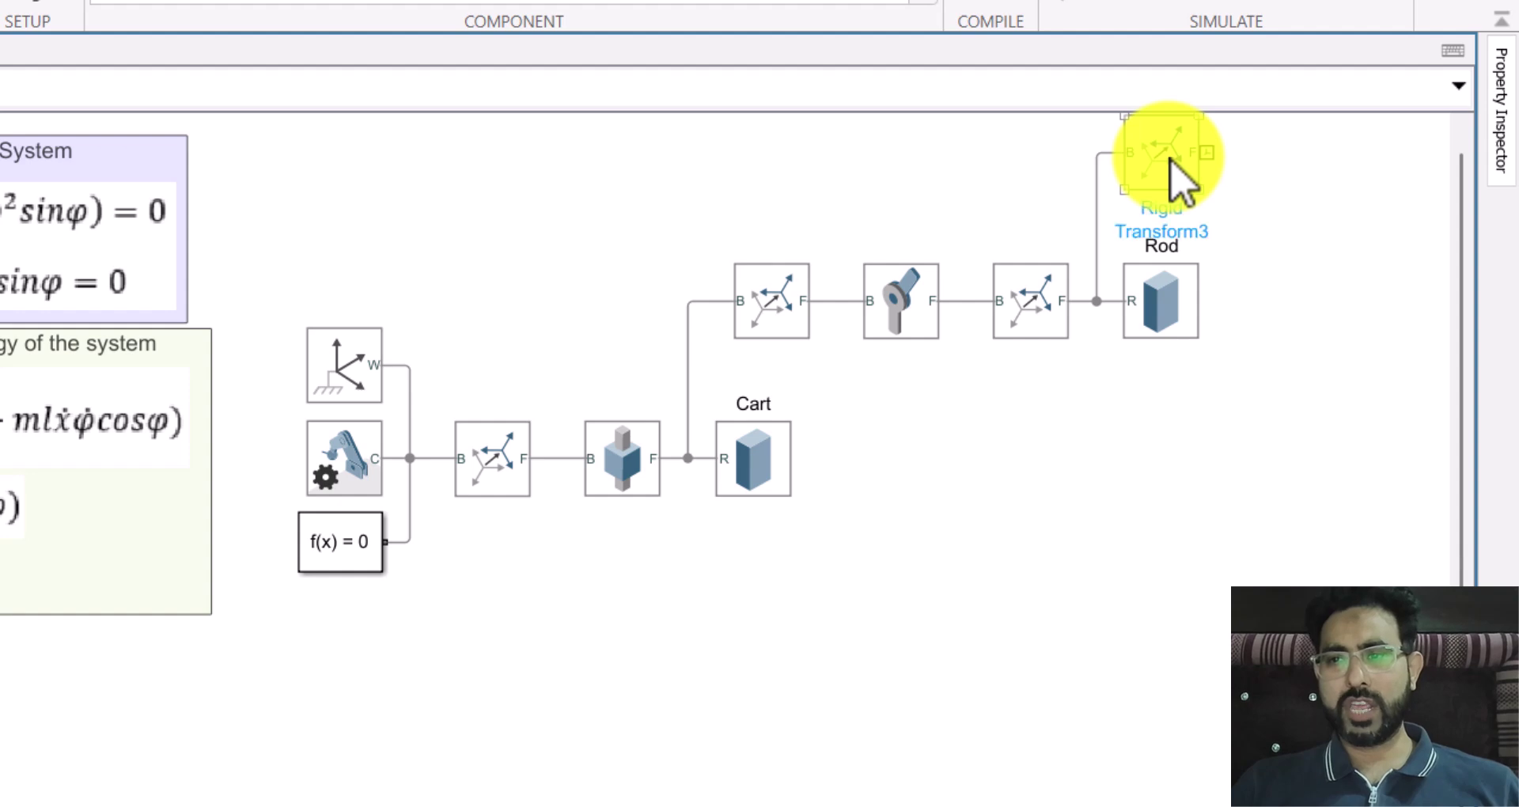
{"action": "left_click", "coordinate": [1285, 238]}
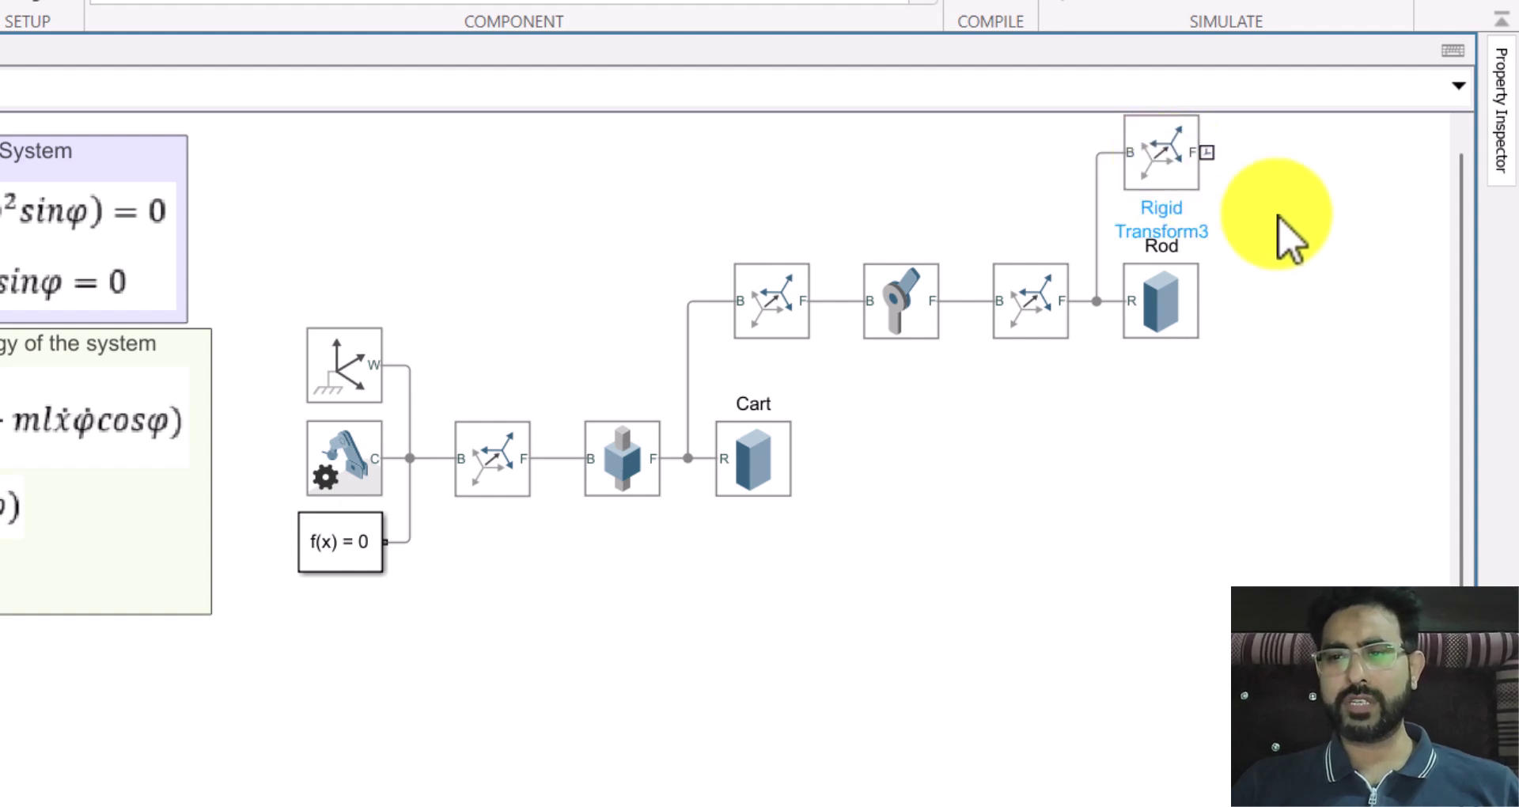
{"action": "left_click_drag", "start_coordinate": [1285, 238], "coordinate": [1194, 401]}
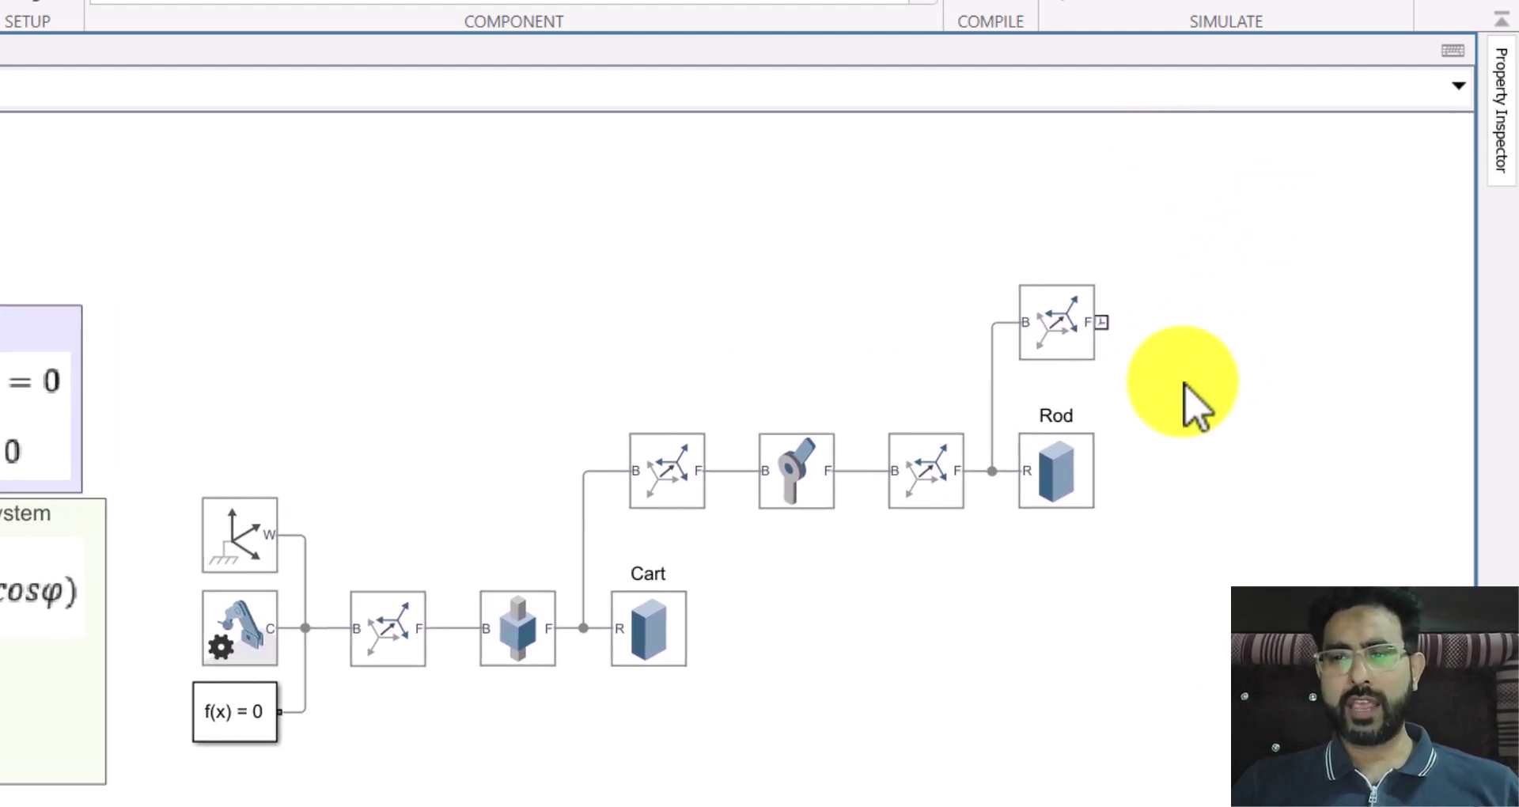
Add a Spherical Solid block, connect it to the follower port of the branched Rigid Transform above Rod, and open its parameters
{"action": "double_click", "coordinate": [1201, 321]}
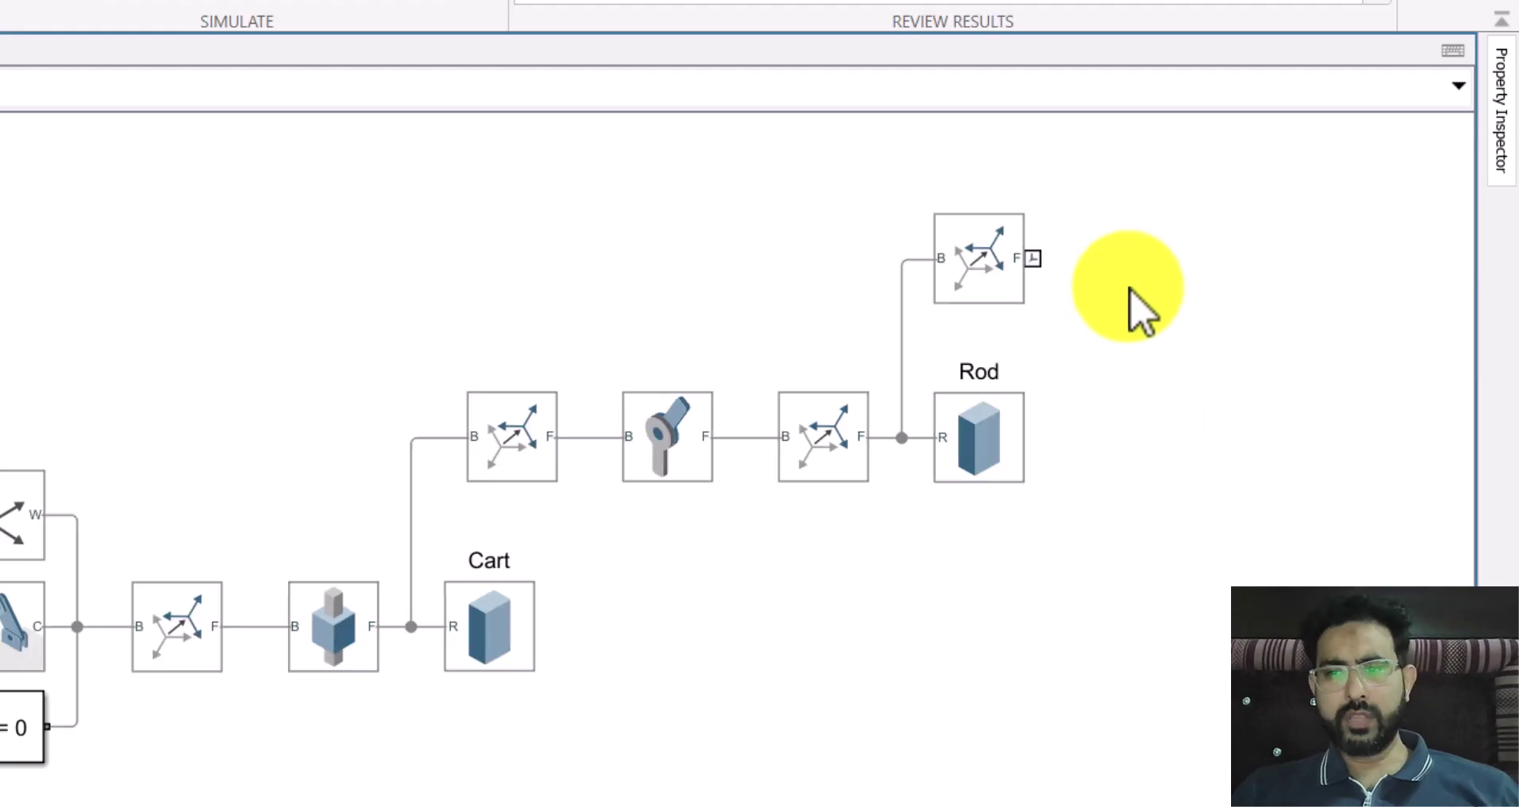
{"action": "double_click", "coordinate": [1129, 261]}
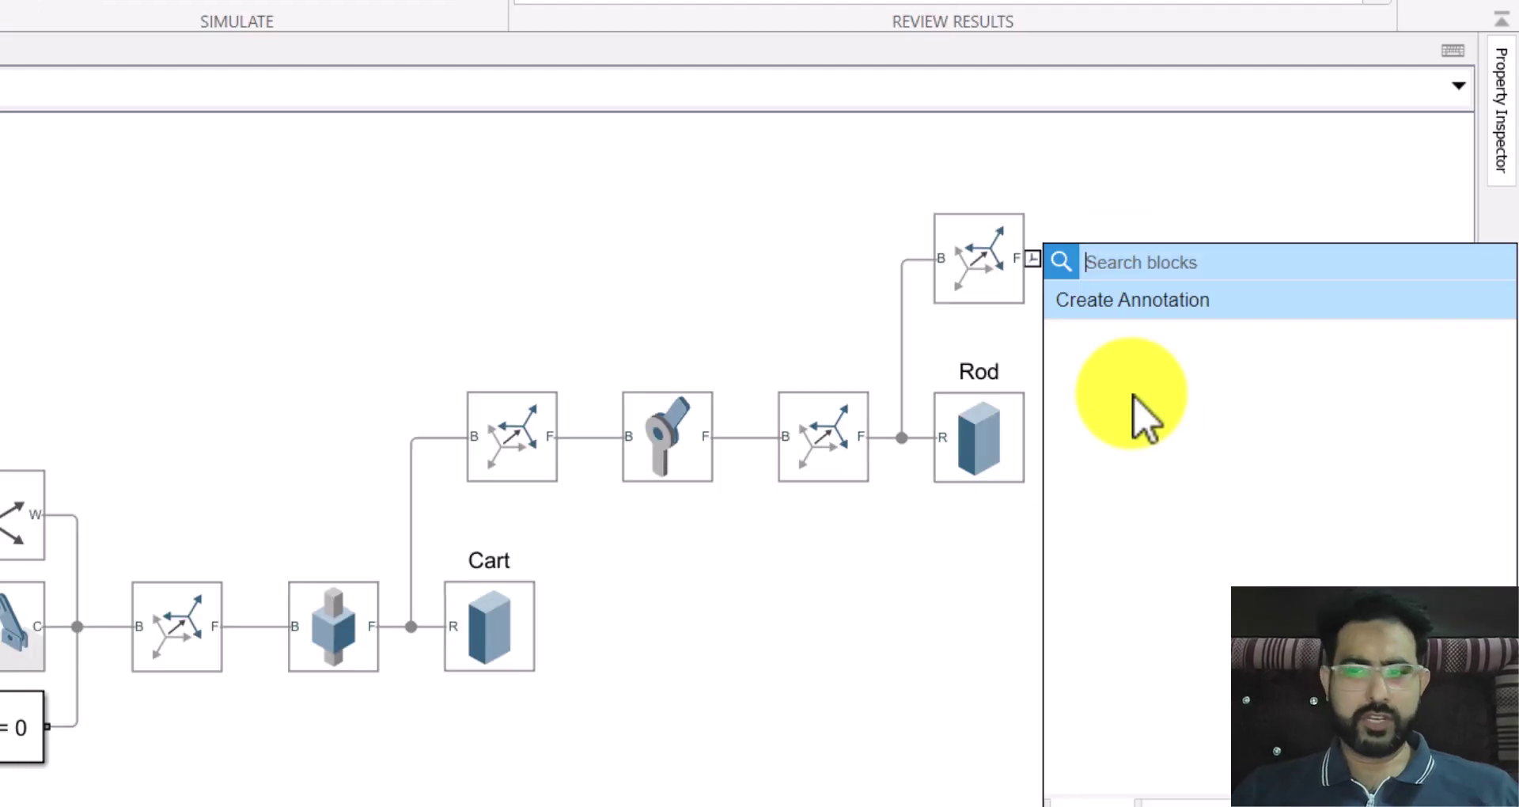
{"action": "type", "text": "spher"}
{"action": "key", "text": "Return"}
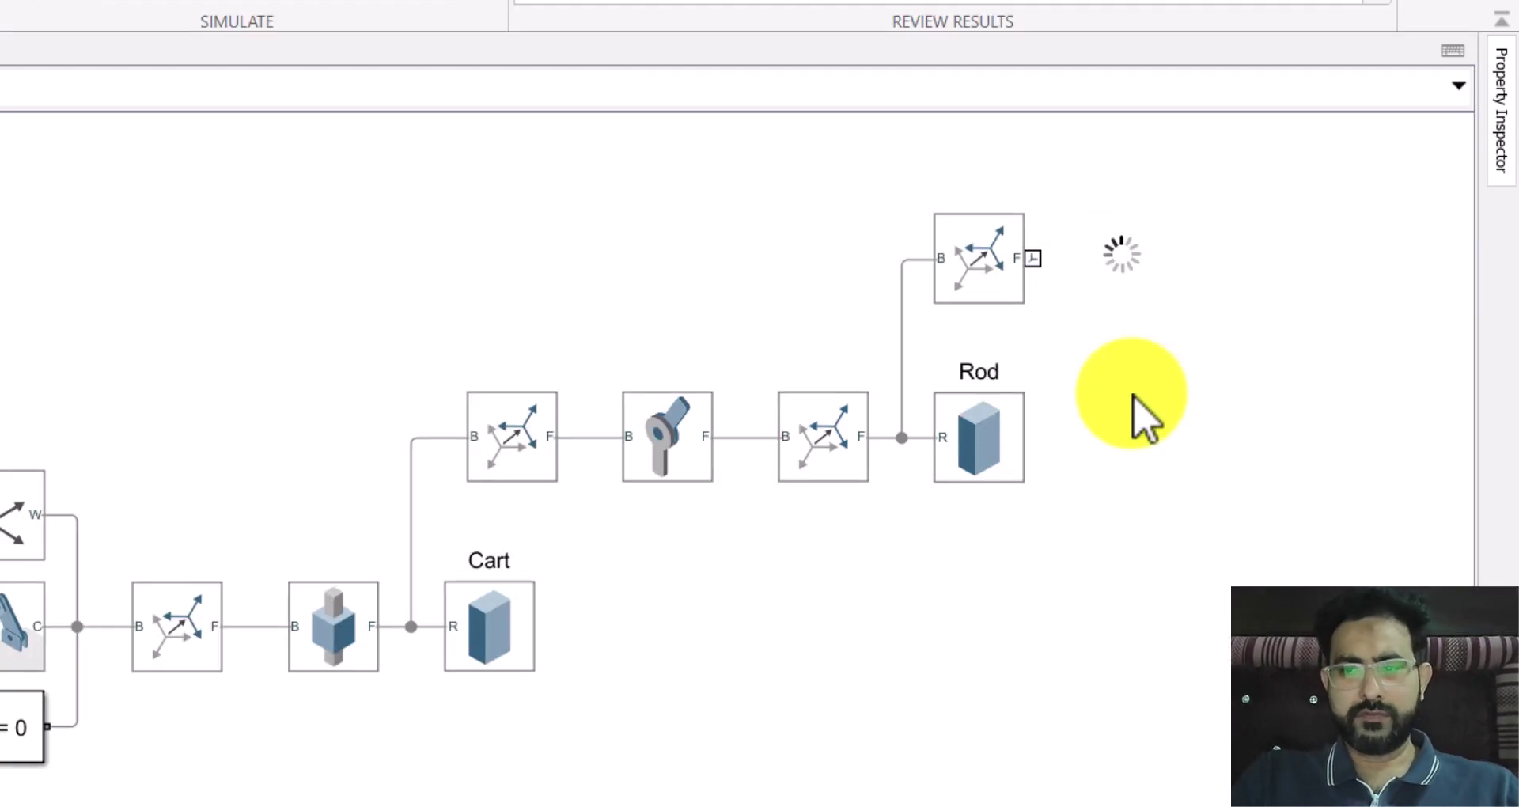
{"action": "key", "text": "ctrl+i"}
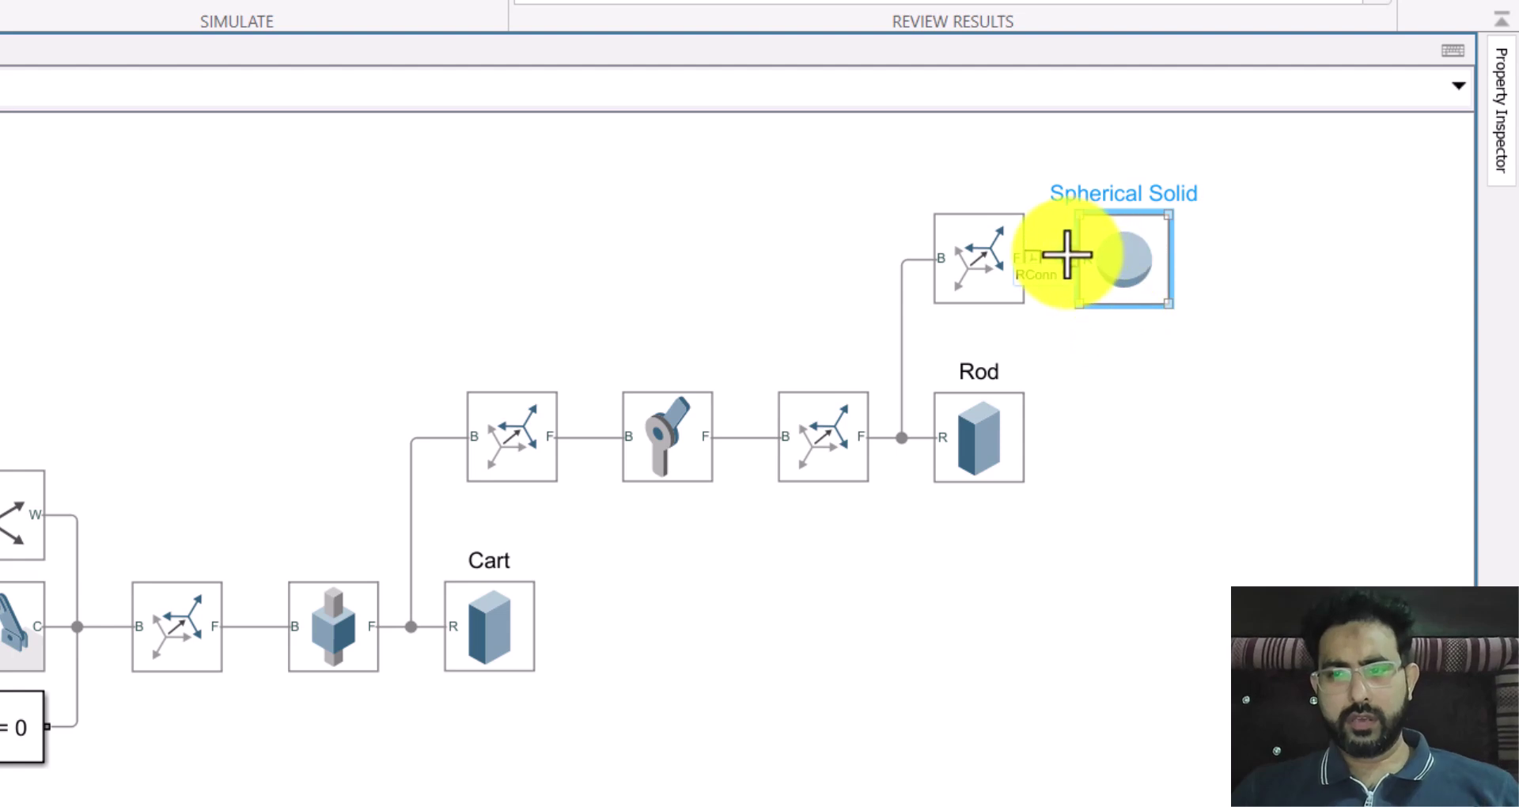
{"action": "left_click_drag", "start_coordinate": [1068, 258], "coordinate": [1033, 260]}
{"action": "double_click", "coordinate": [1140, 278]}
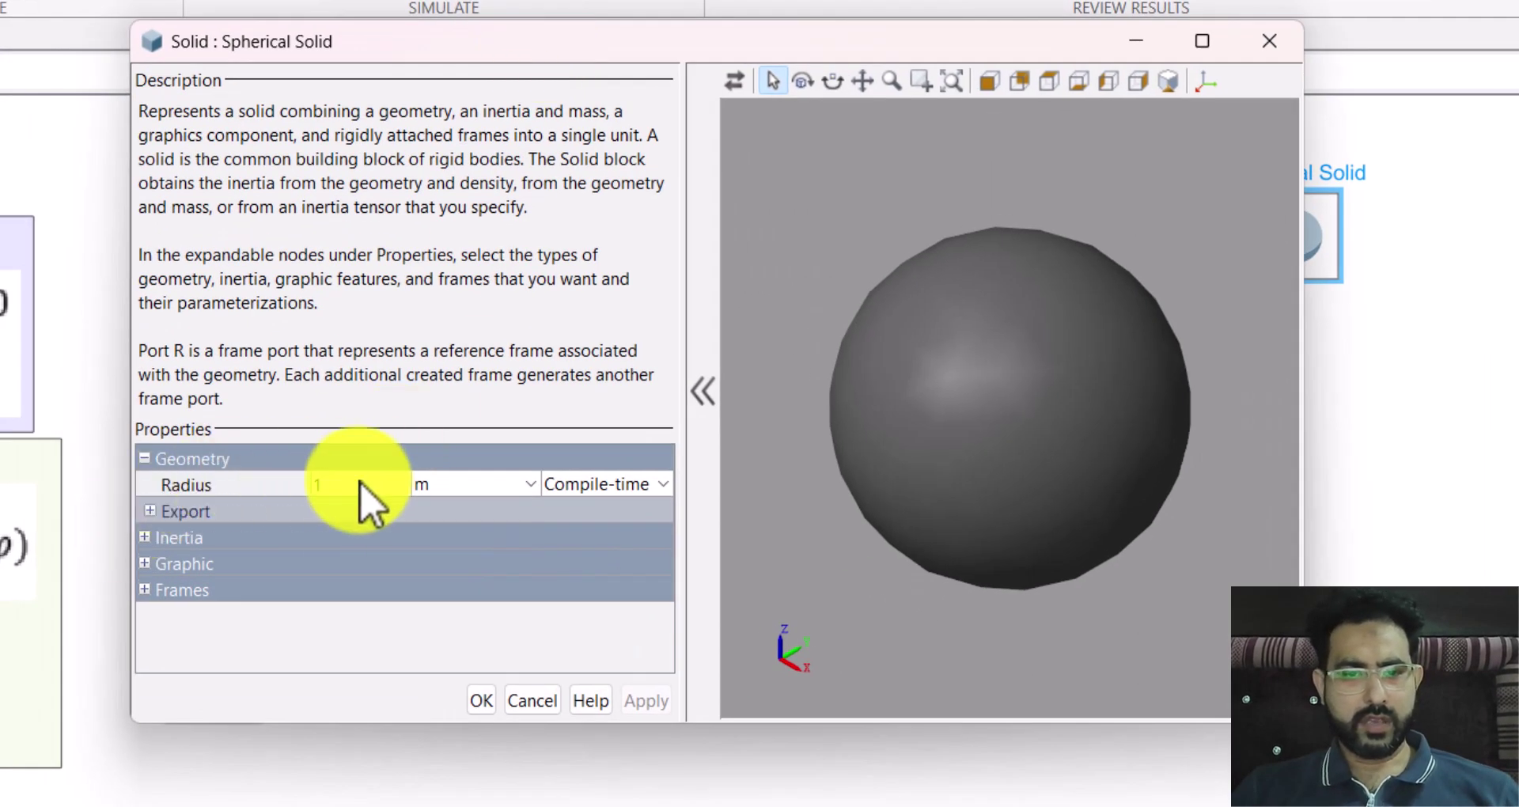
Set the Spherical Solid's radius to 0.025 m and its inertia type to Point Mass with mass m
{"action": "left_click", "coordinate": [360, 485]}
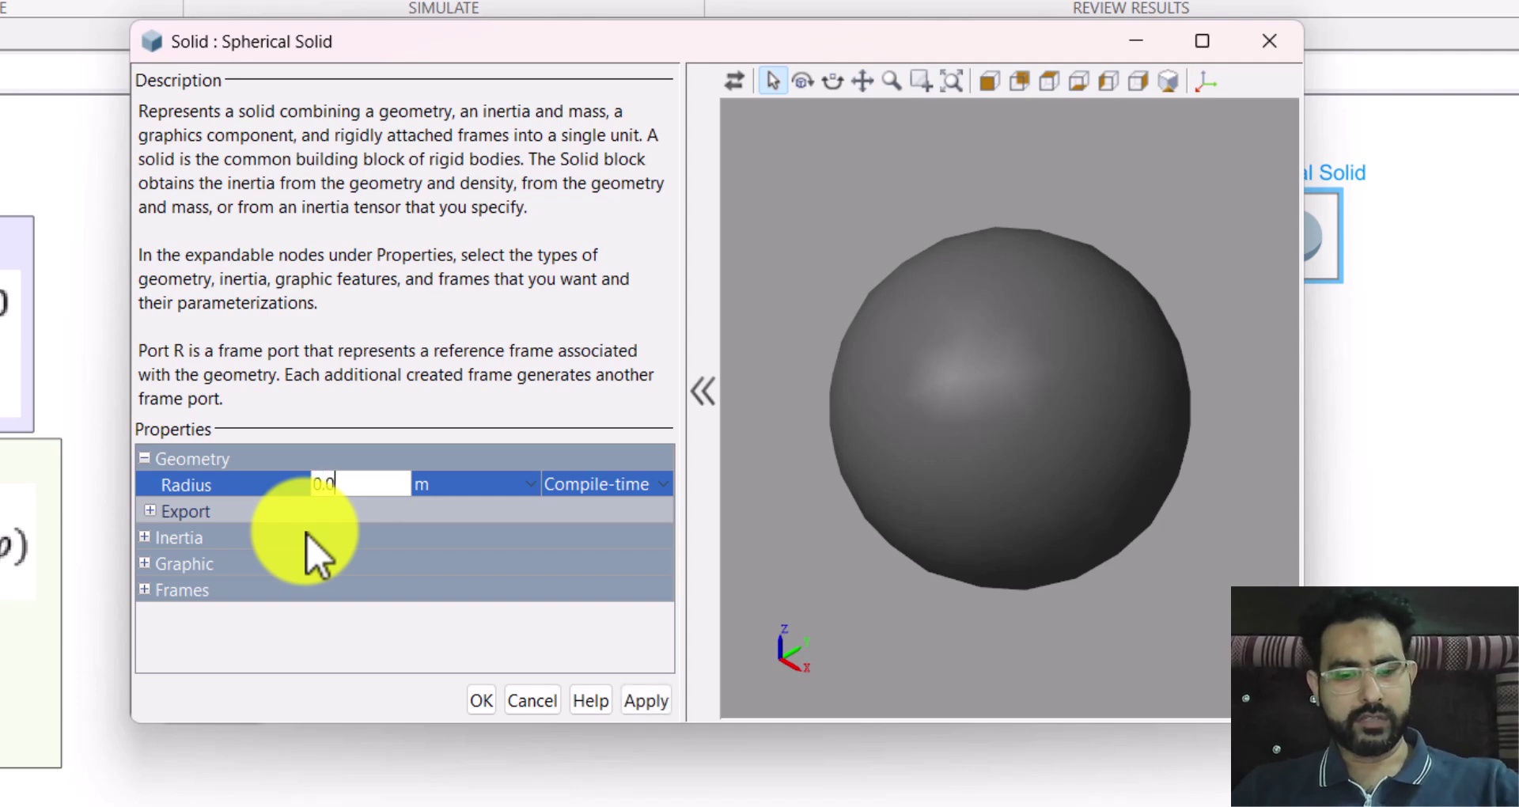
{"action": "type", "text": "0.025"}
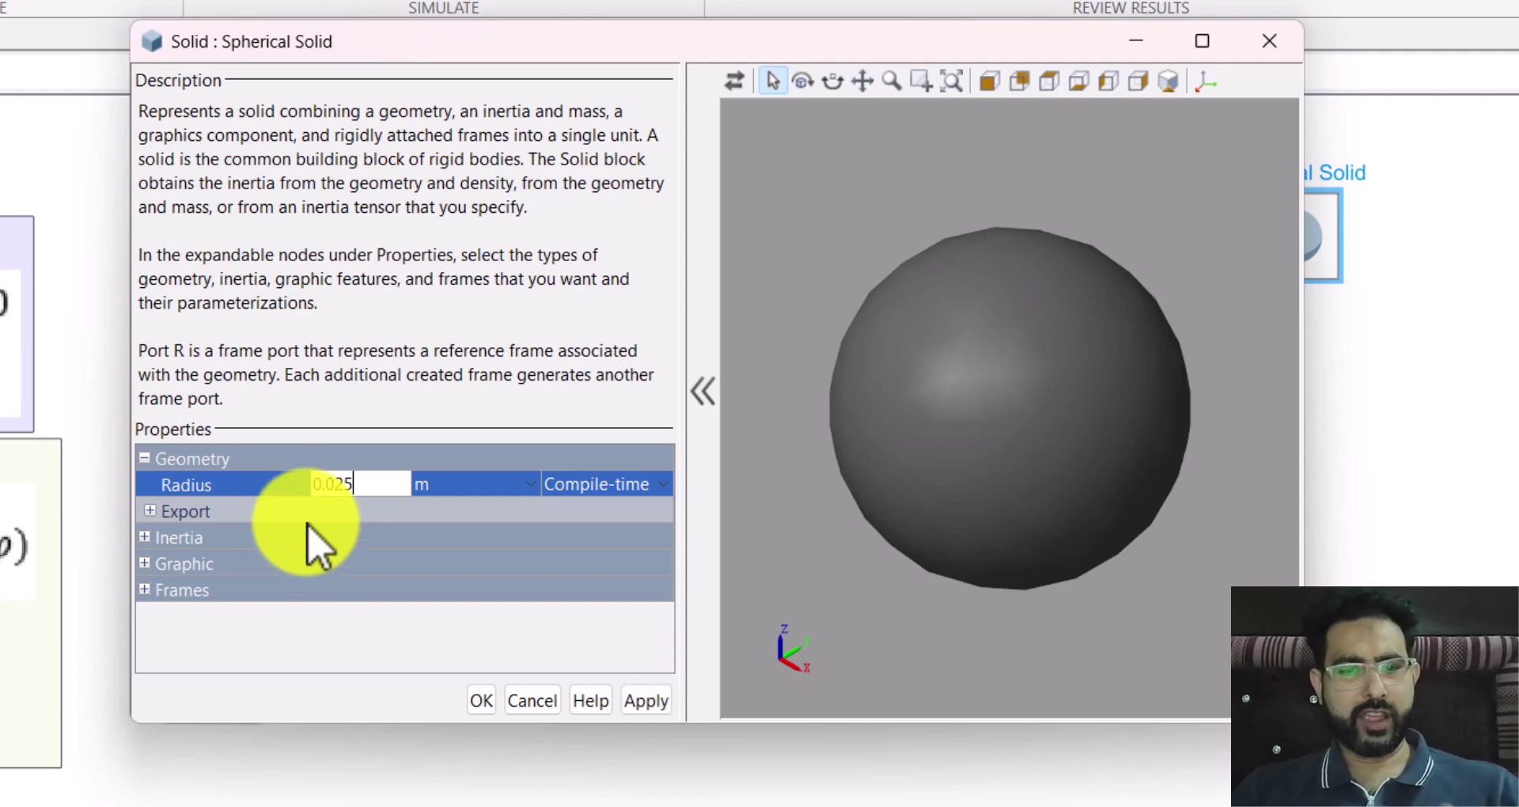
{"action": "left_click", "coordinate": [145, 538]}
{"action": "left_click", "coordinate": [391, 564]}
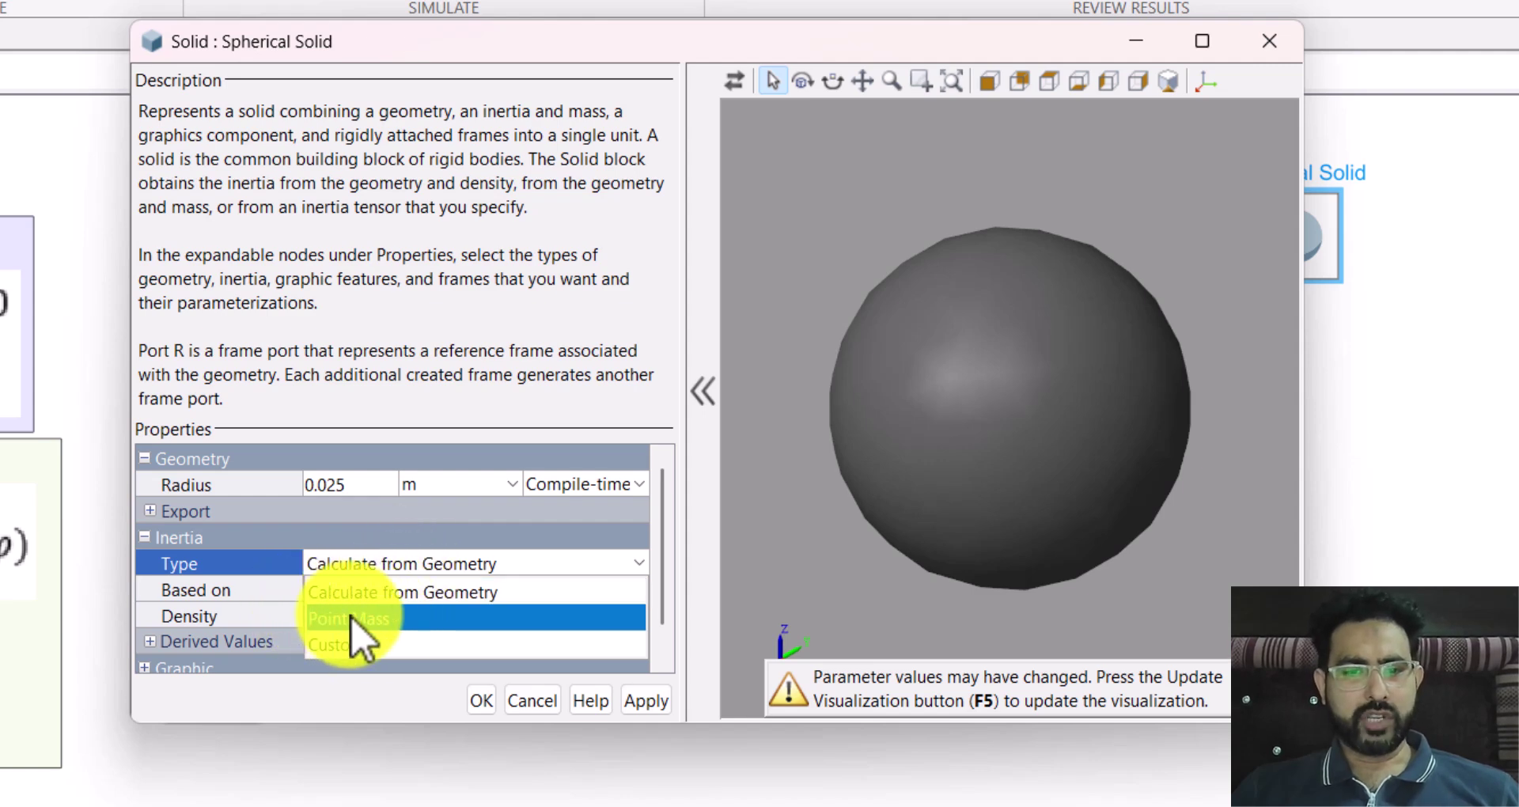
{"action": "left_click", "coordinate": [388, 618]}
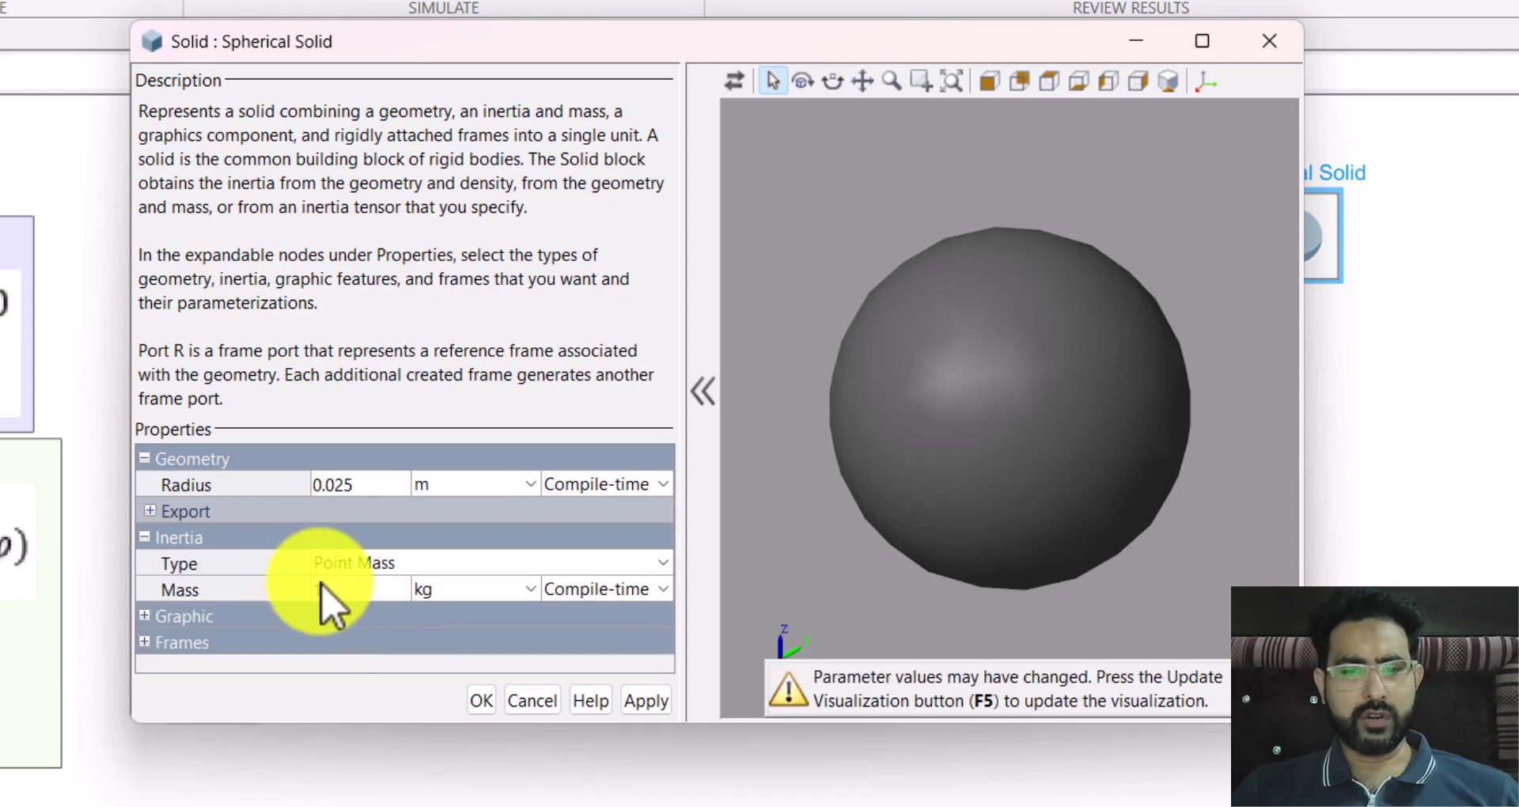
{"action": "left_click", "coordinate": [340, 594]}
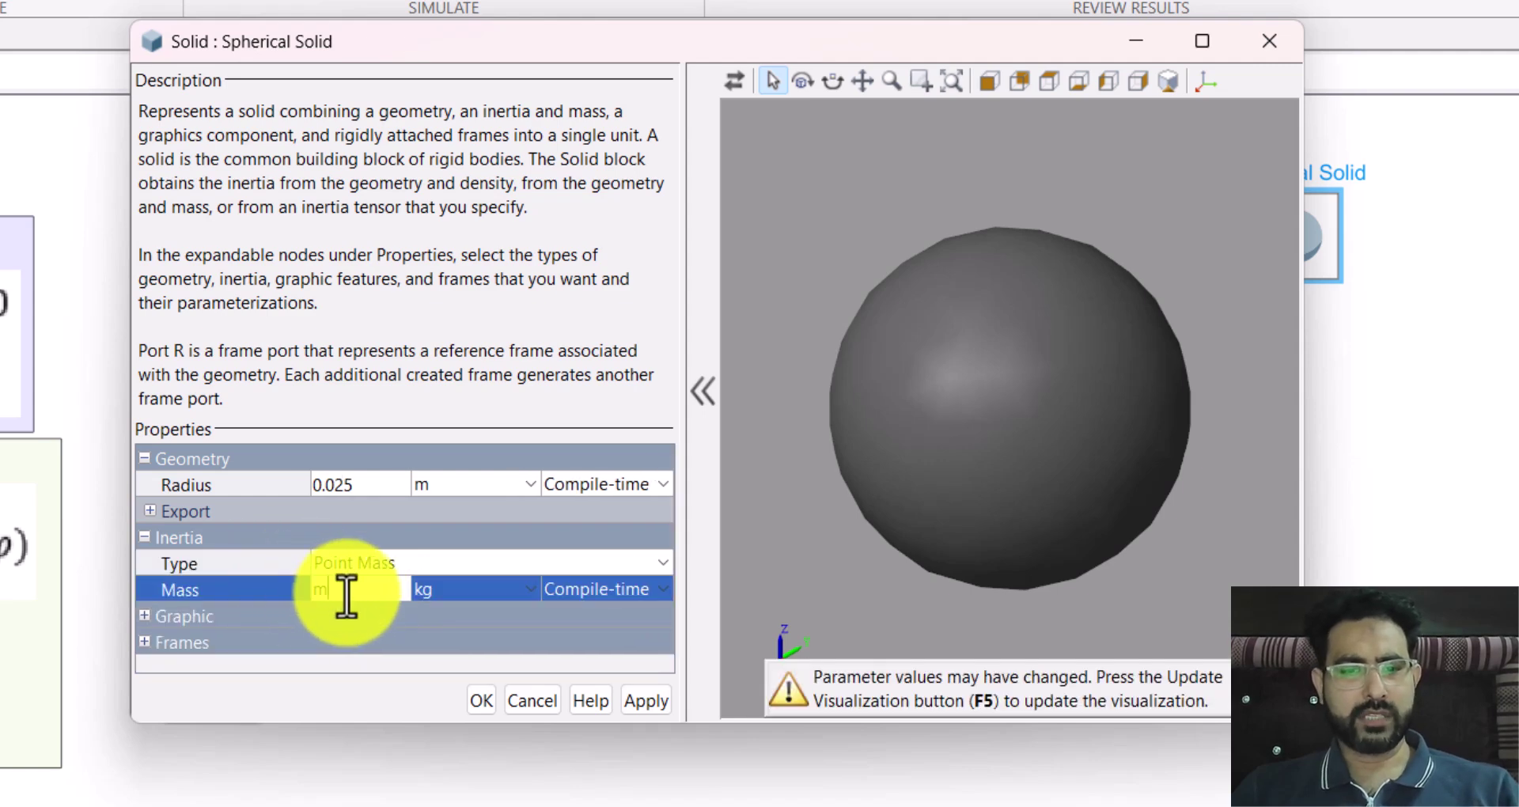
{"action": "type", "text": "m"}
Set the Spherical Solid's graphic color to the magenta swatch [0.8 0.0 0.8], apply it, update the visualization, and close the block dialog
{"action": "left_click", "coordinate": [154, 616]}
{"action": "left_click", "coordinate": [145, 616]}
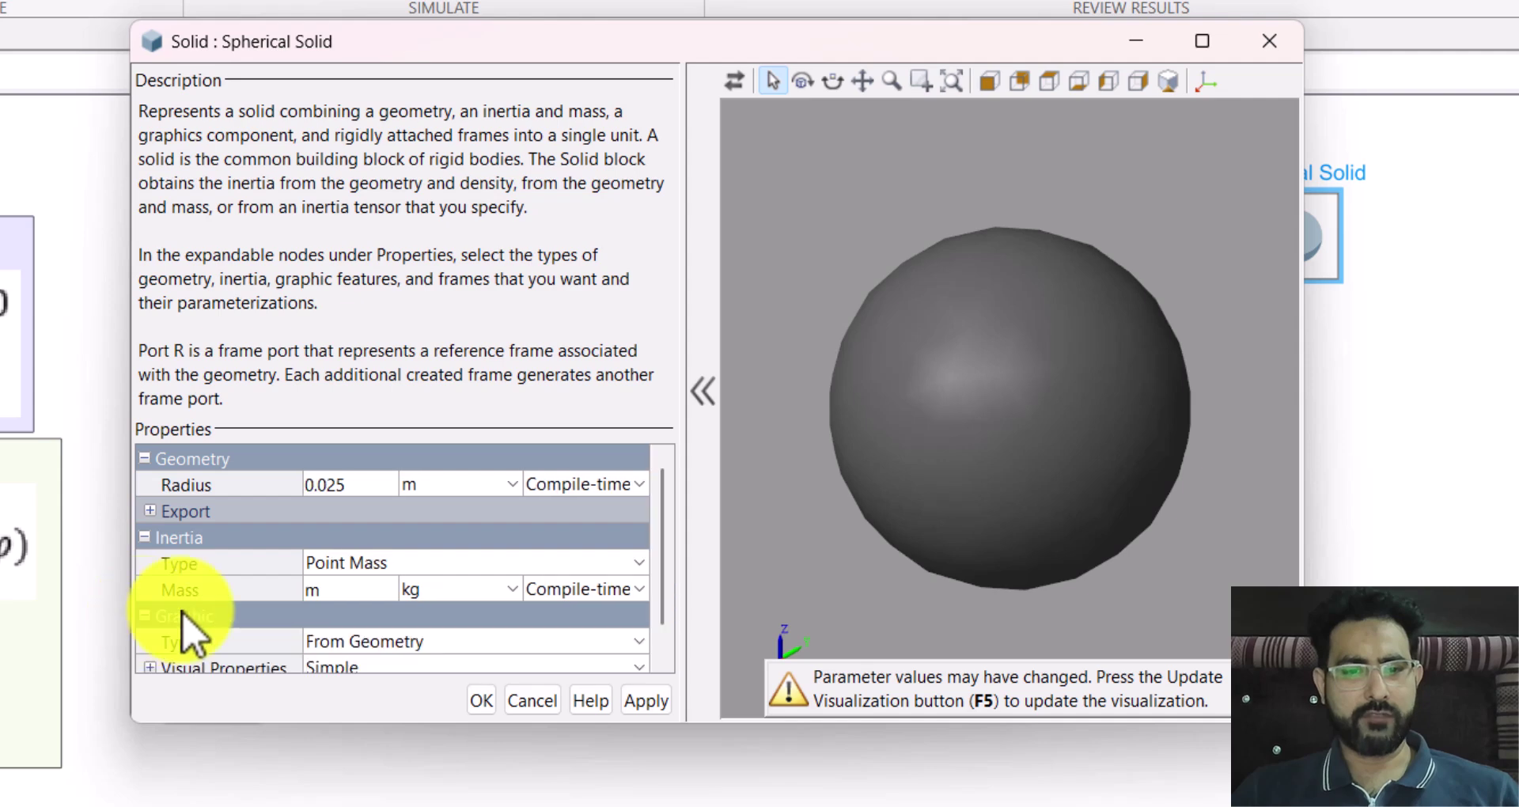
{"action": "scroll", "coordinate": [380, 664], "scroll_direction": "down", "scroll_amount": 1}
{"action": "left_click", "coordinate": [150, 633]}
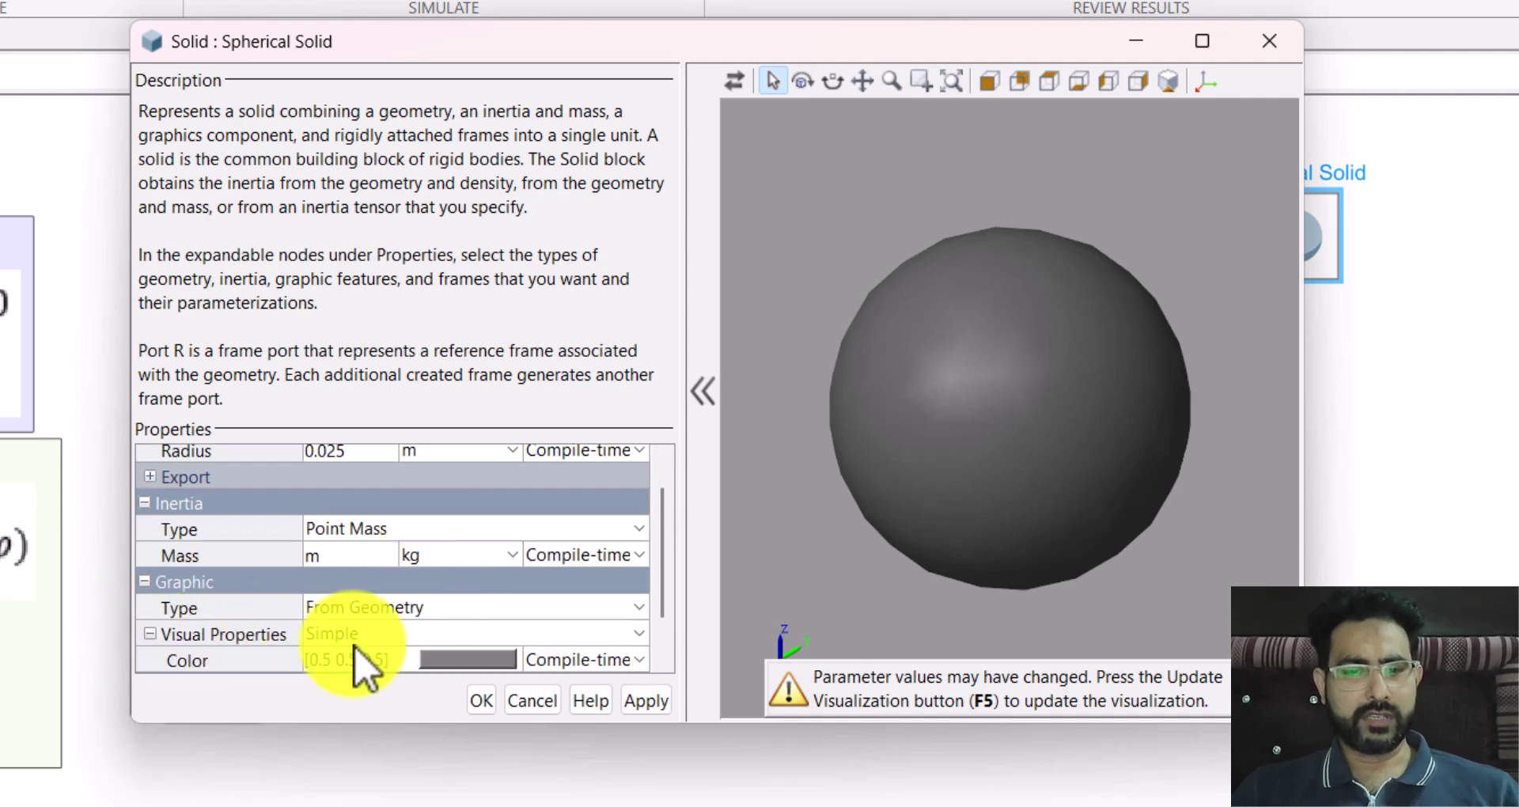
{"action": "left_click", "coordinate": [445, 660]}
{"action": "left_click", "coordinate": [626, 337]}
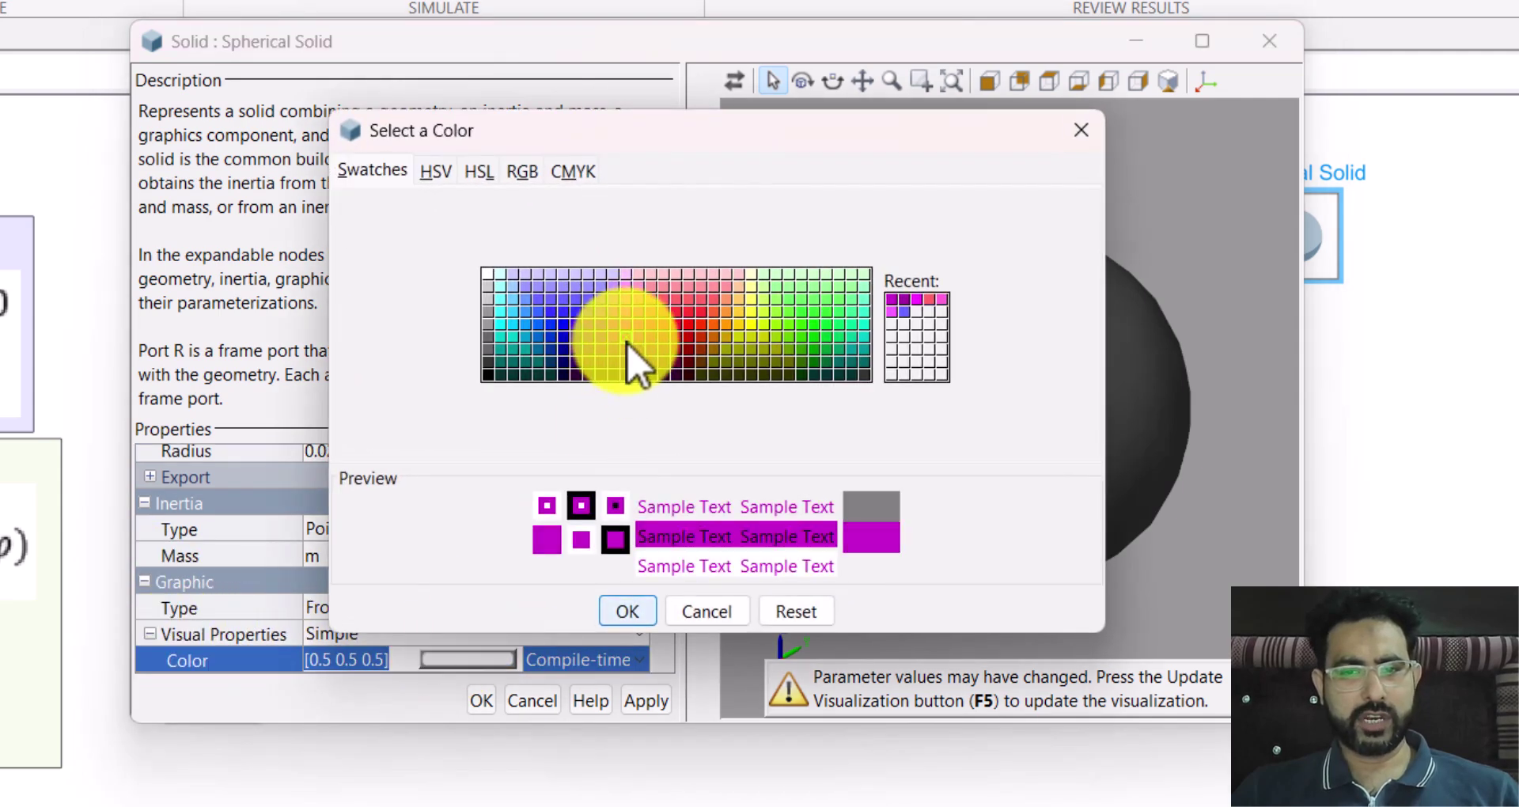
{"action": "left_click", "coordinate": [621, 609]}
{"action": "left_click", "coordinate": [646, 700]}
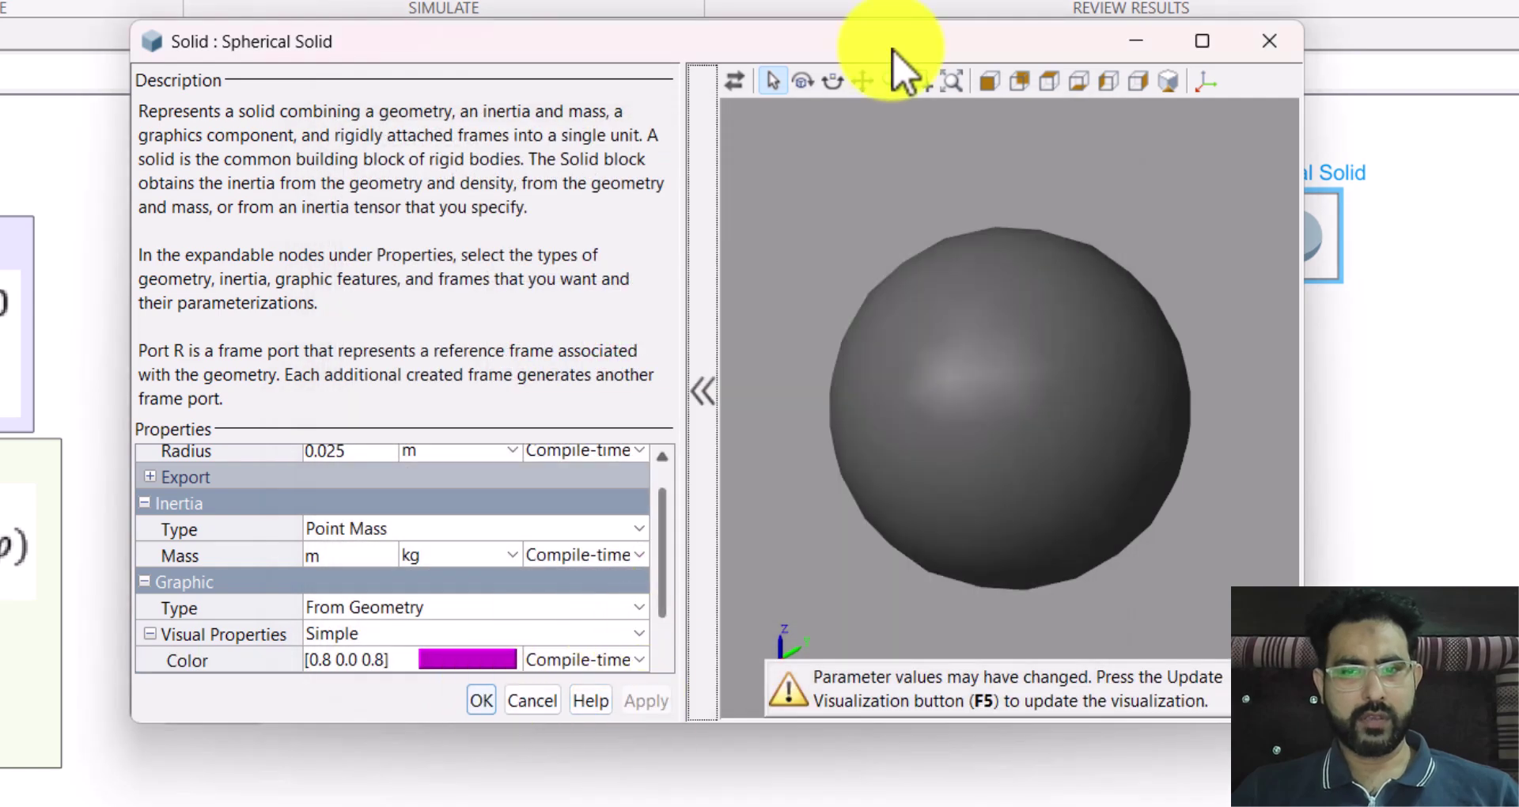
{"action": "left_click", "coordinate": [734, 79]}
{"action": "scroll", "coordinate": [997, 428], "scroll_direction": "up", "scroll_amount": 10}
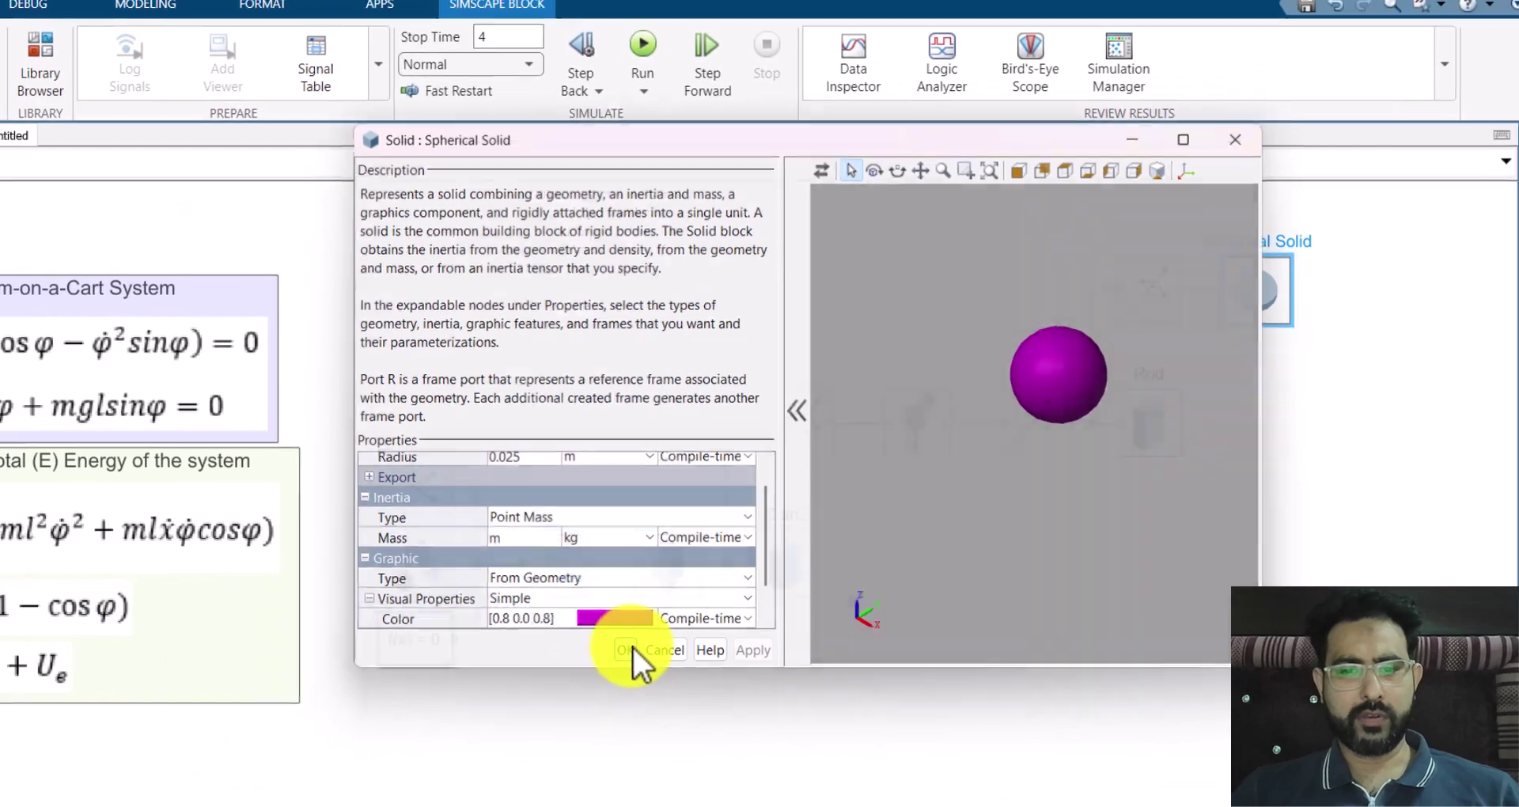
{"action": "left_click", "coordinate": [481, 700]}
{"action": "left_click", "coordinate": [667, 52]}
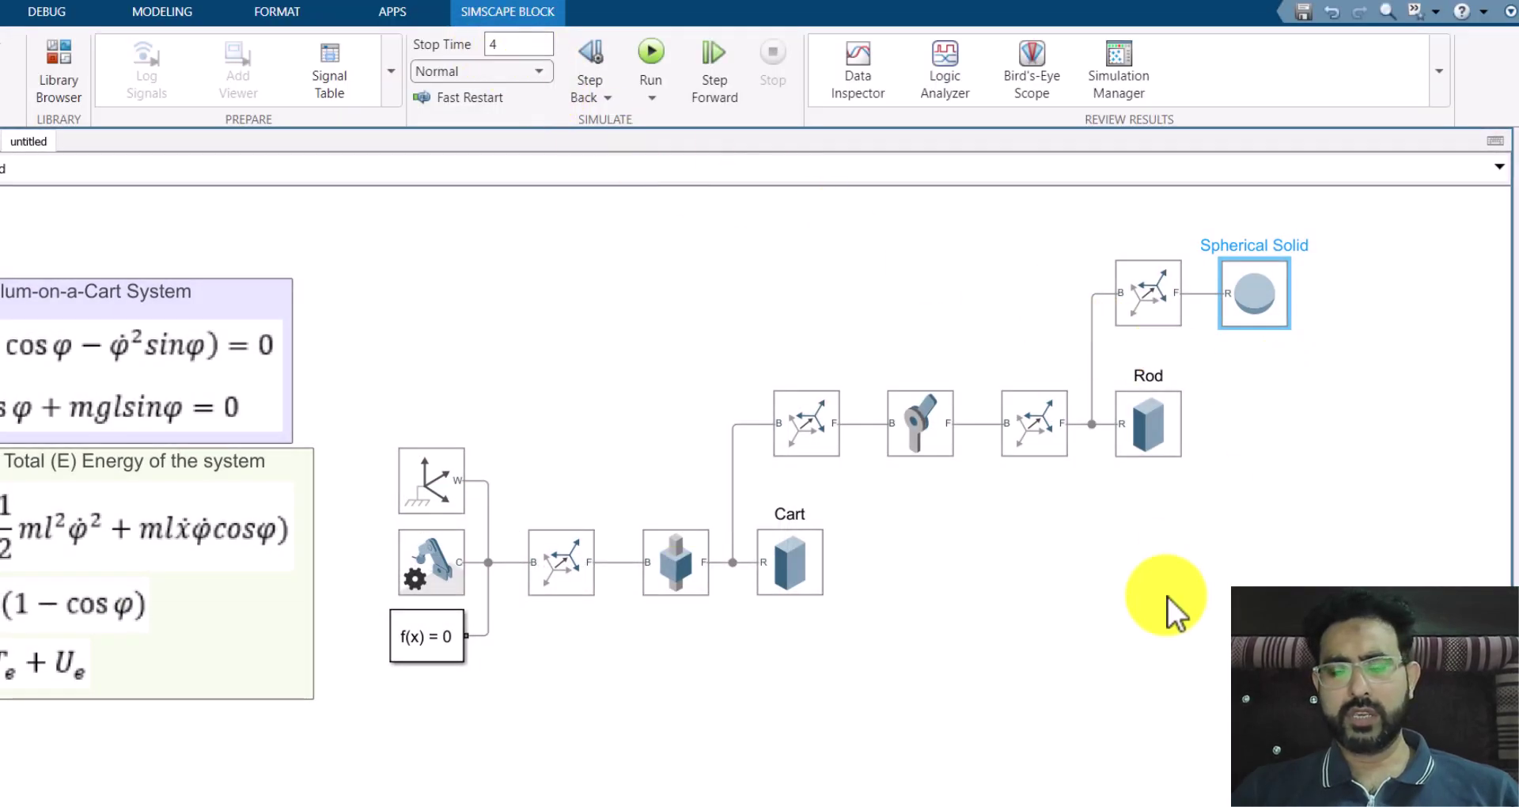
Add a MATLAB Function block in the empty canvas area below the cart's block chain
{"action": "left_click", "coordinate": [791, 736]}
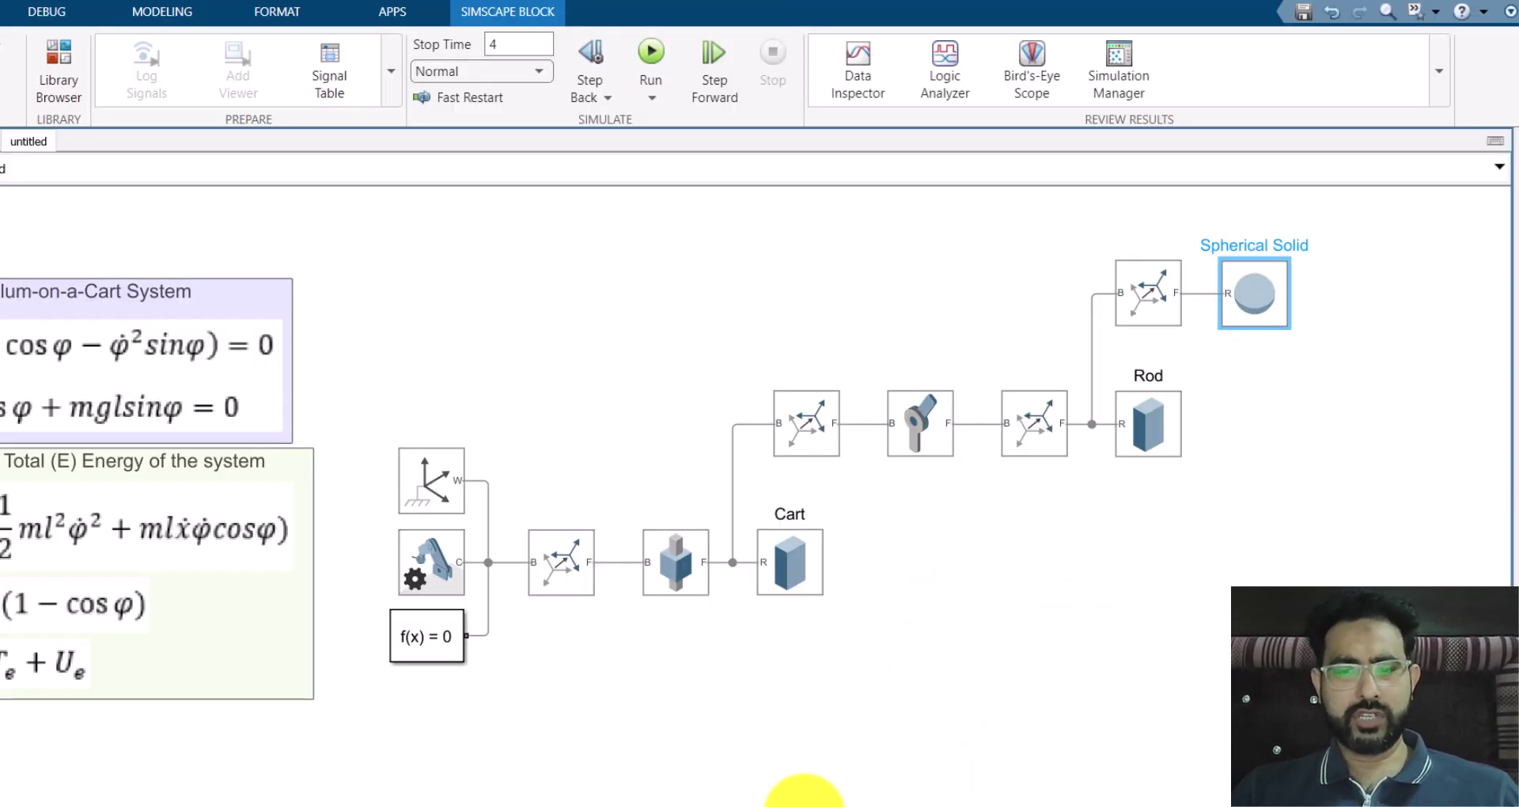
{"action": "left_click_drag", "start_coordinate": [797, 803], "coordinate": [593, 803]}
{"action": "left_click", "coordinate": [278, 577]}
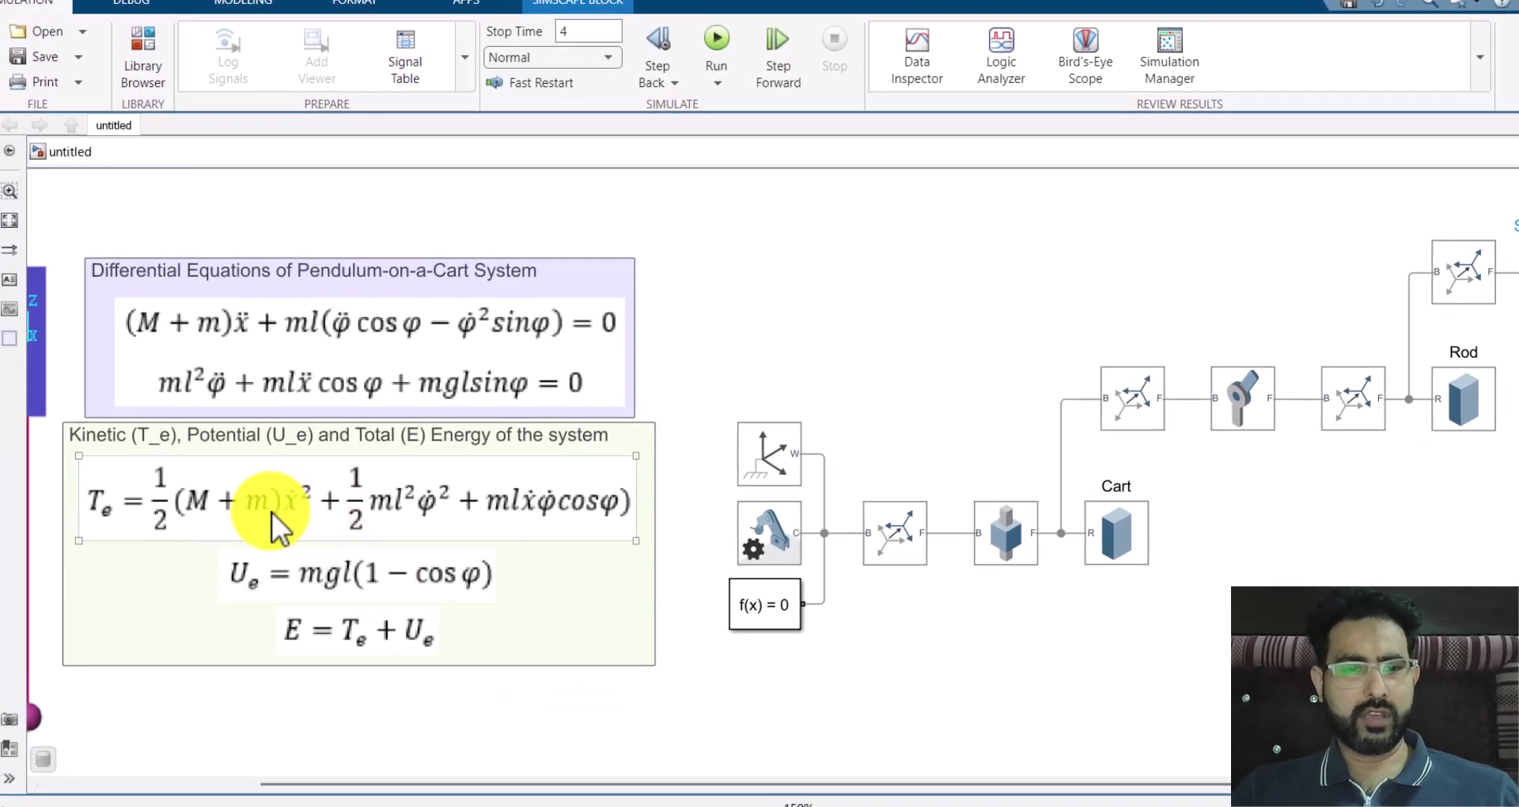
{"action": "left_click", "coordinate": [916, 634]}
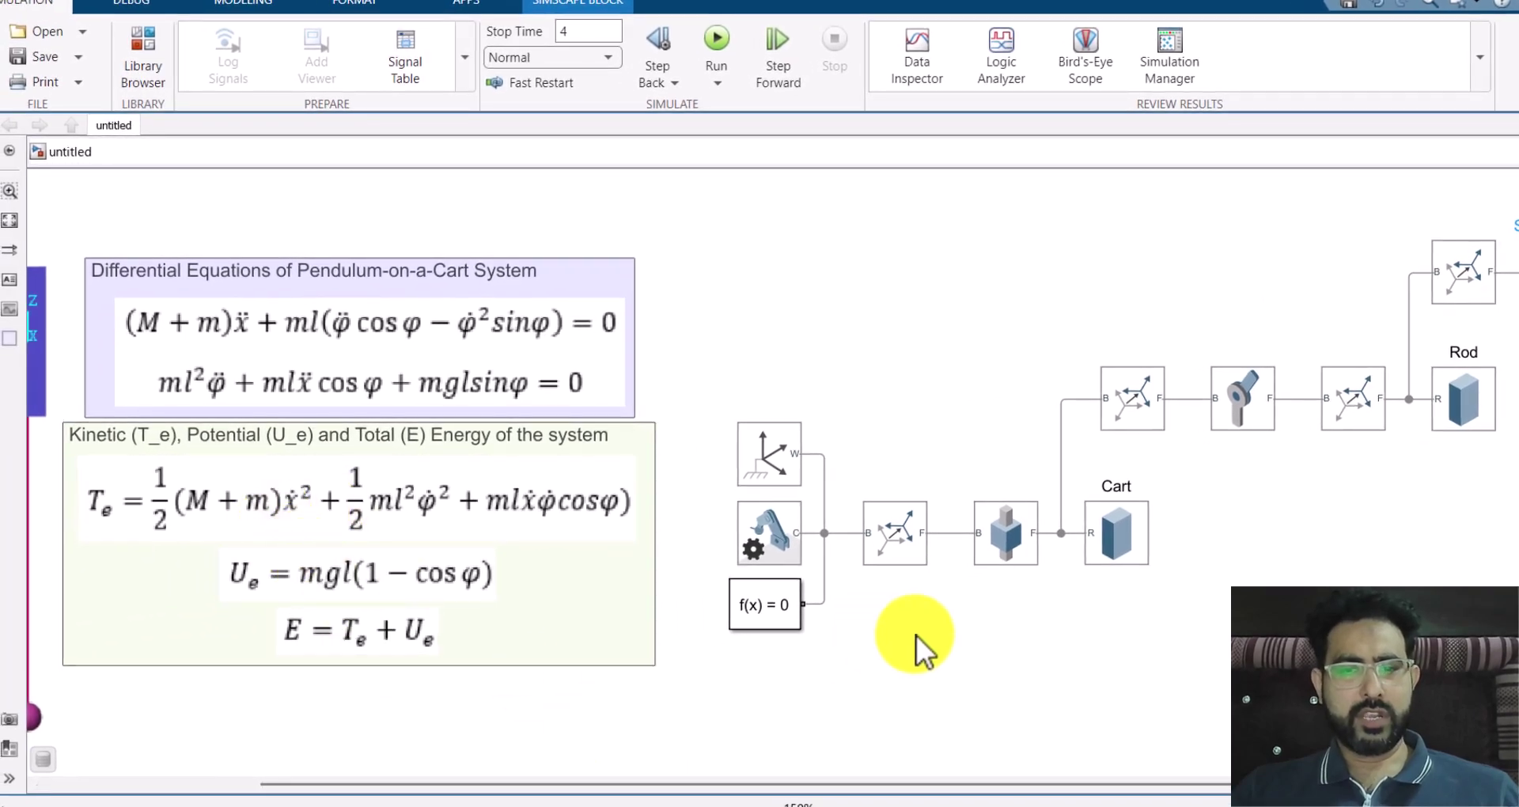
{"action": "double_click", "coordinate": [884, 696]}
{"action": "type", "text": "matlab"}
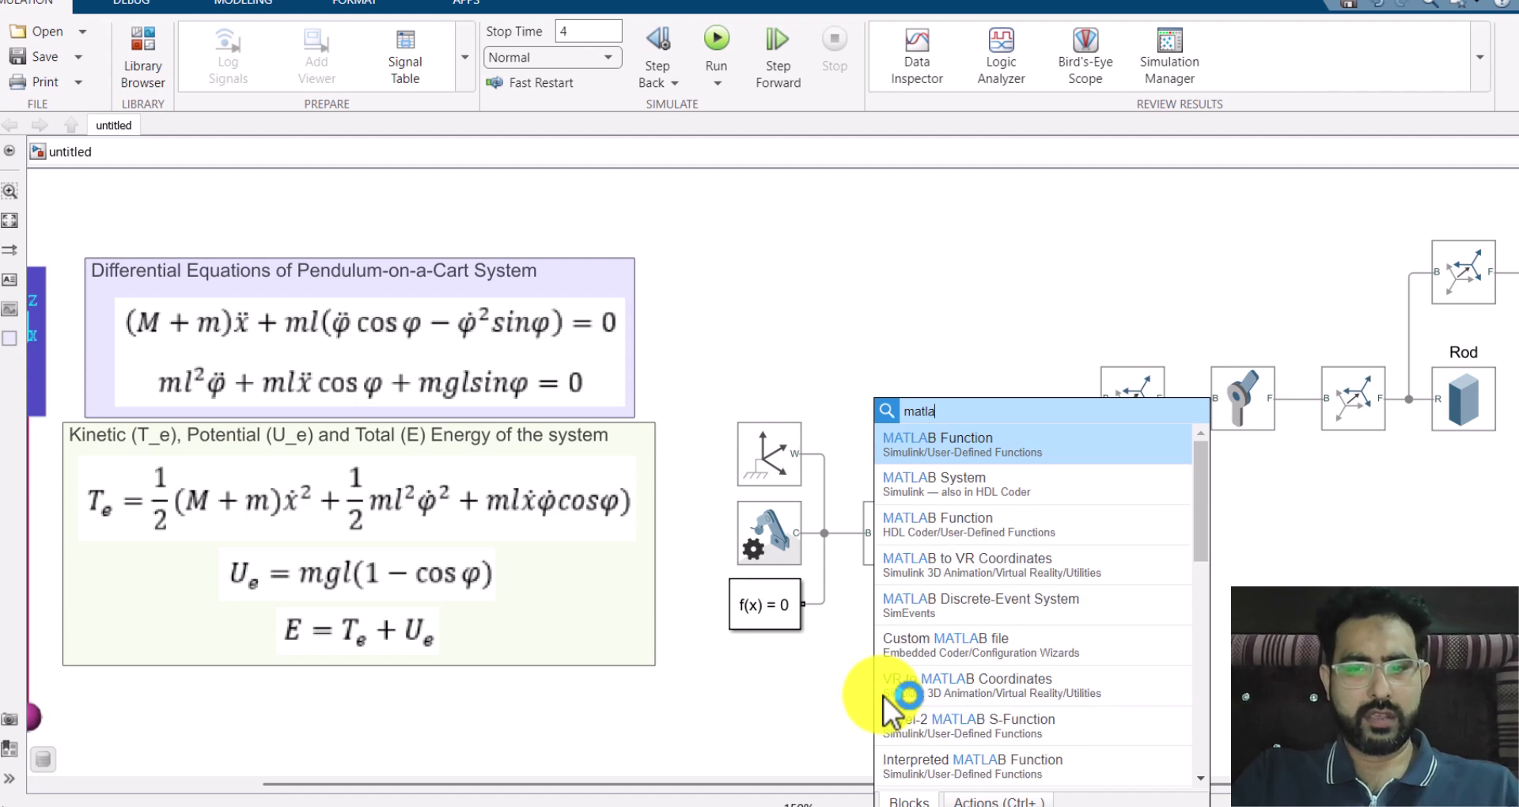
{"action": "left_click", "coordinate": [885, 696]}
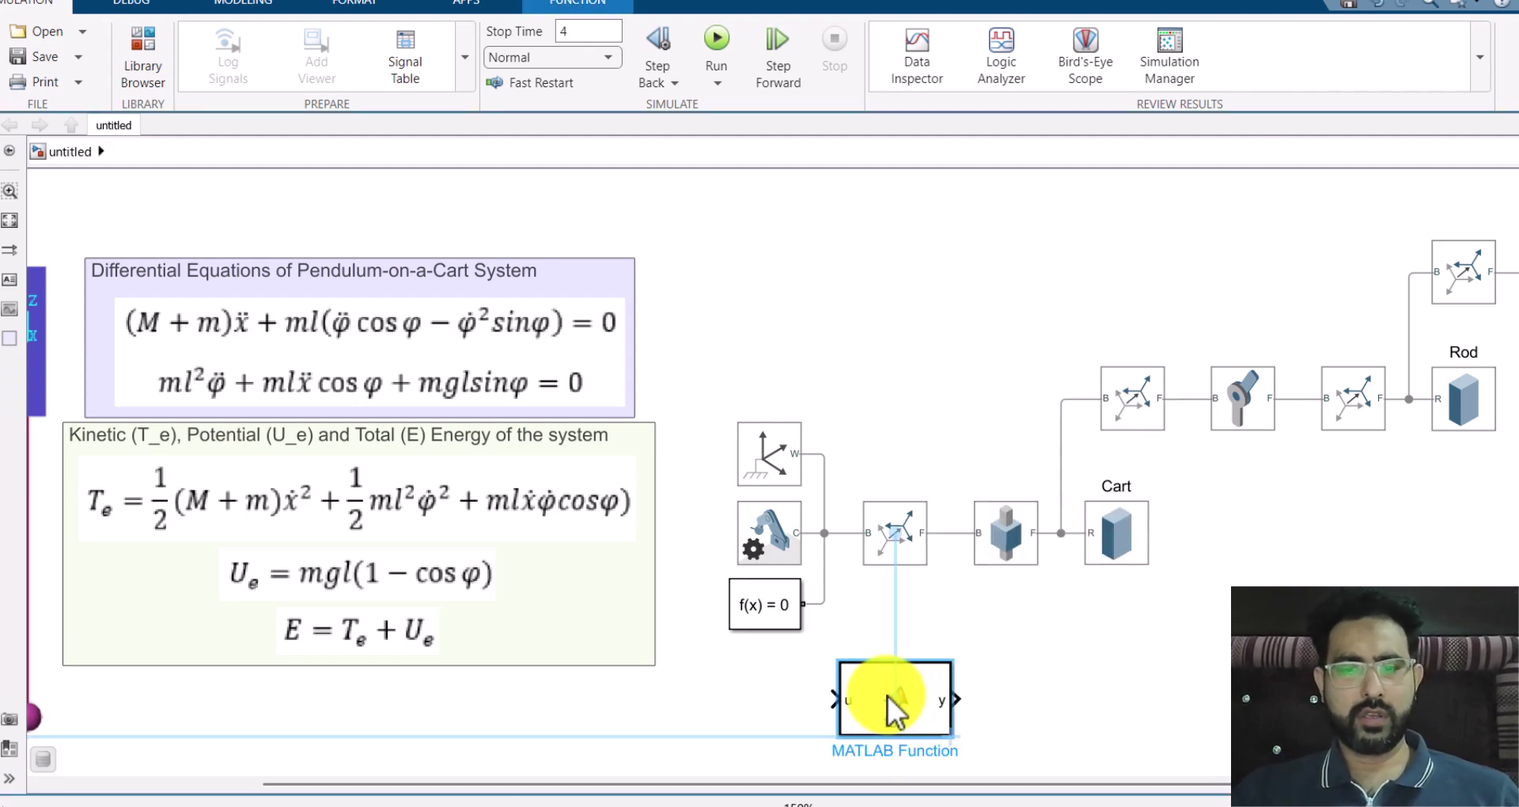
Reposition the MATLAB Function block slightly below the cart chain and open its code with the function's symbols displayed
{"action": "double_click", "coordinate": [909, 701]}
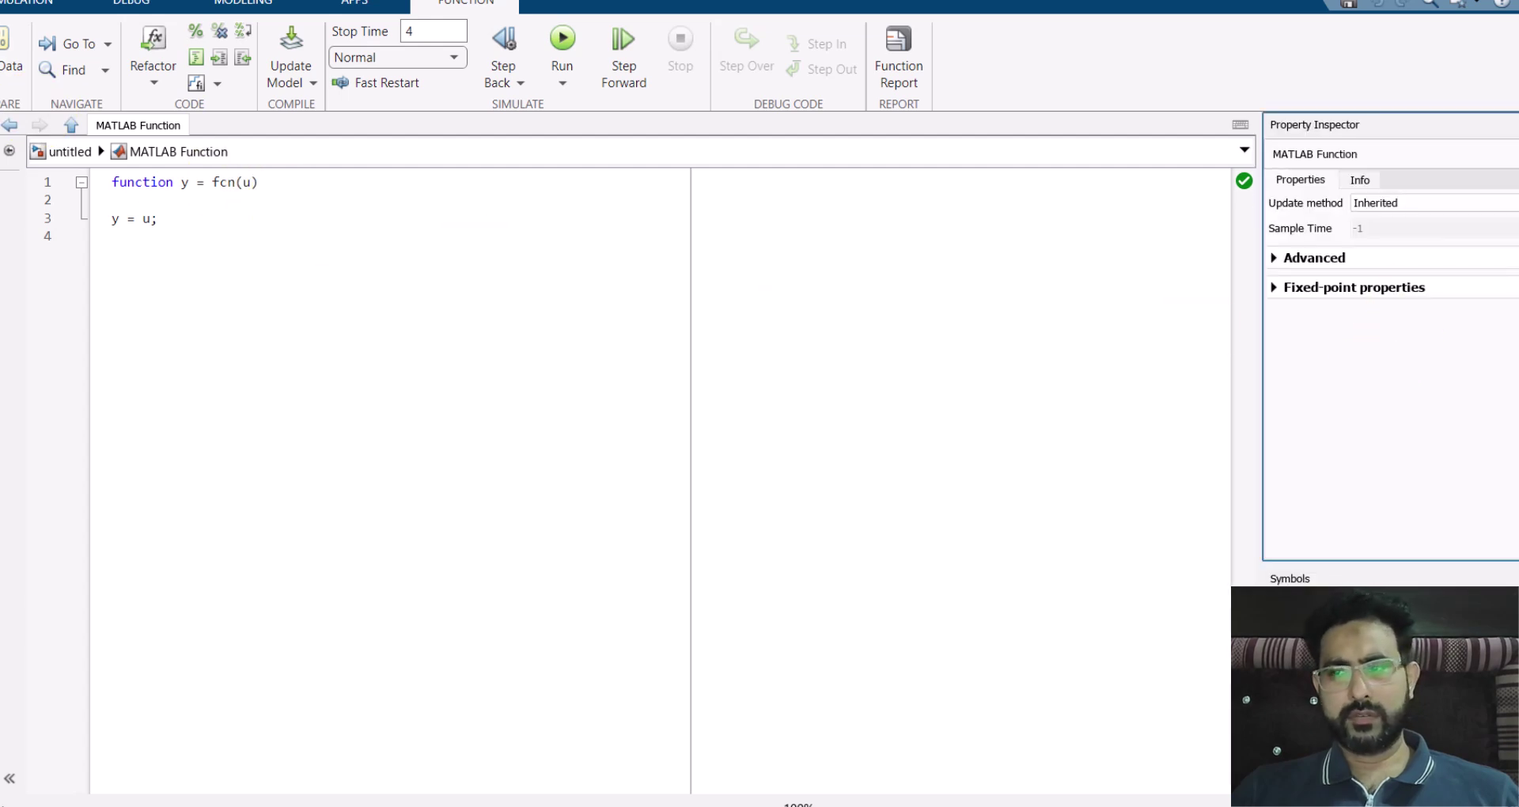
{"action": "left_click", "coordinate": [1289, 579]}
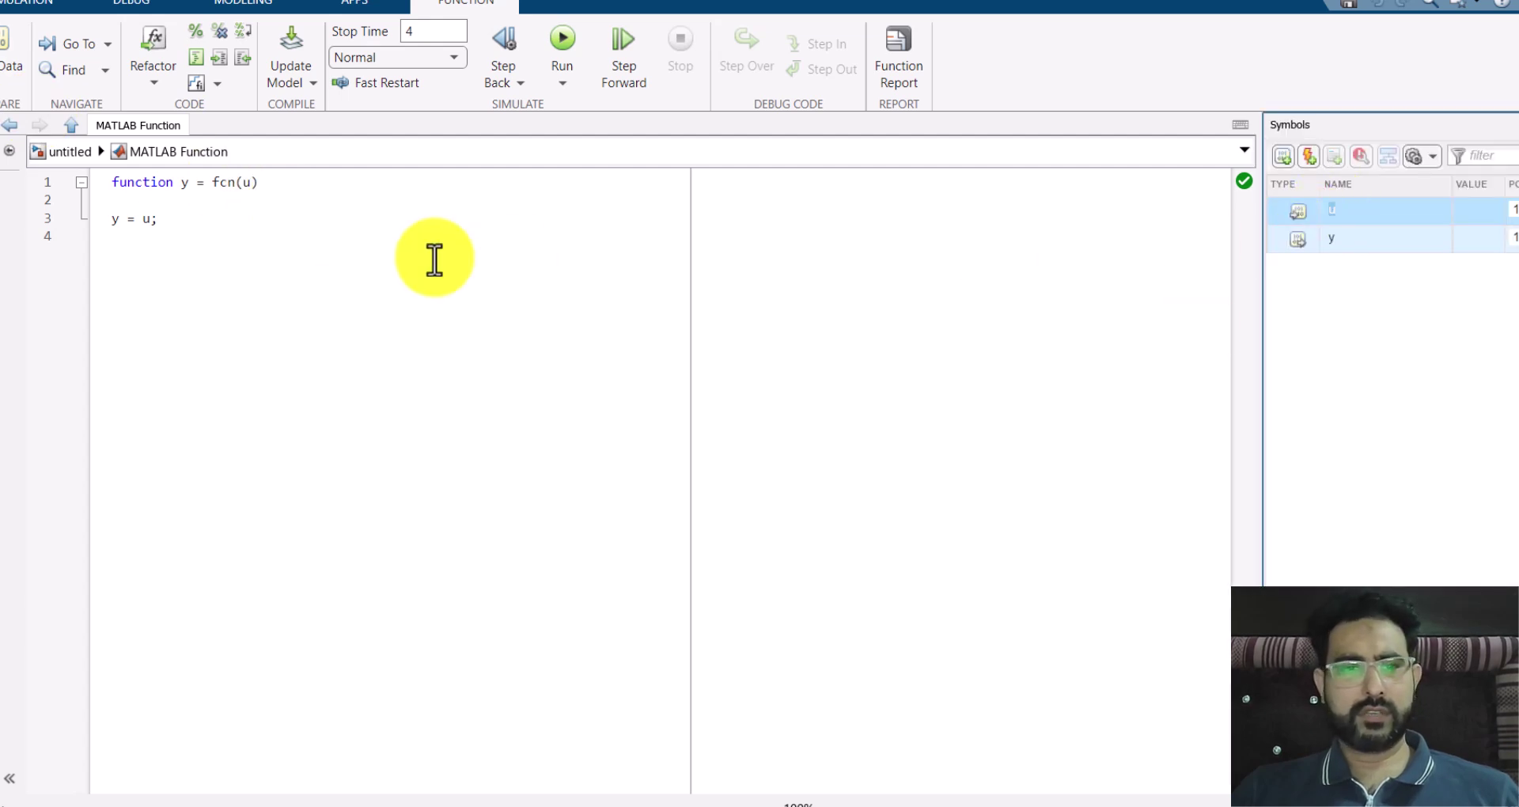
{"action": "left_click", "coordinate": [57, 151]}
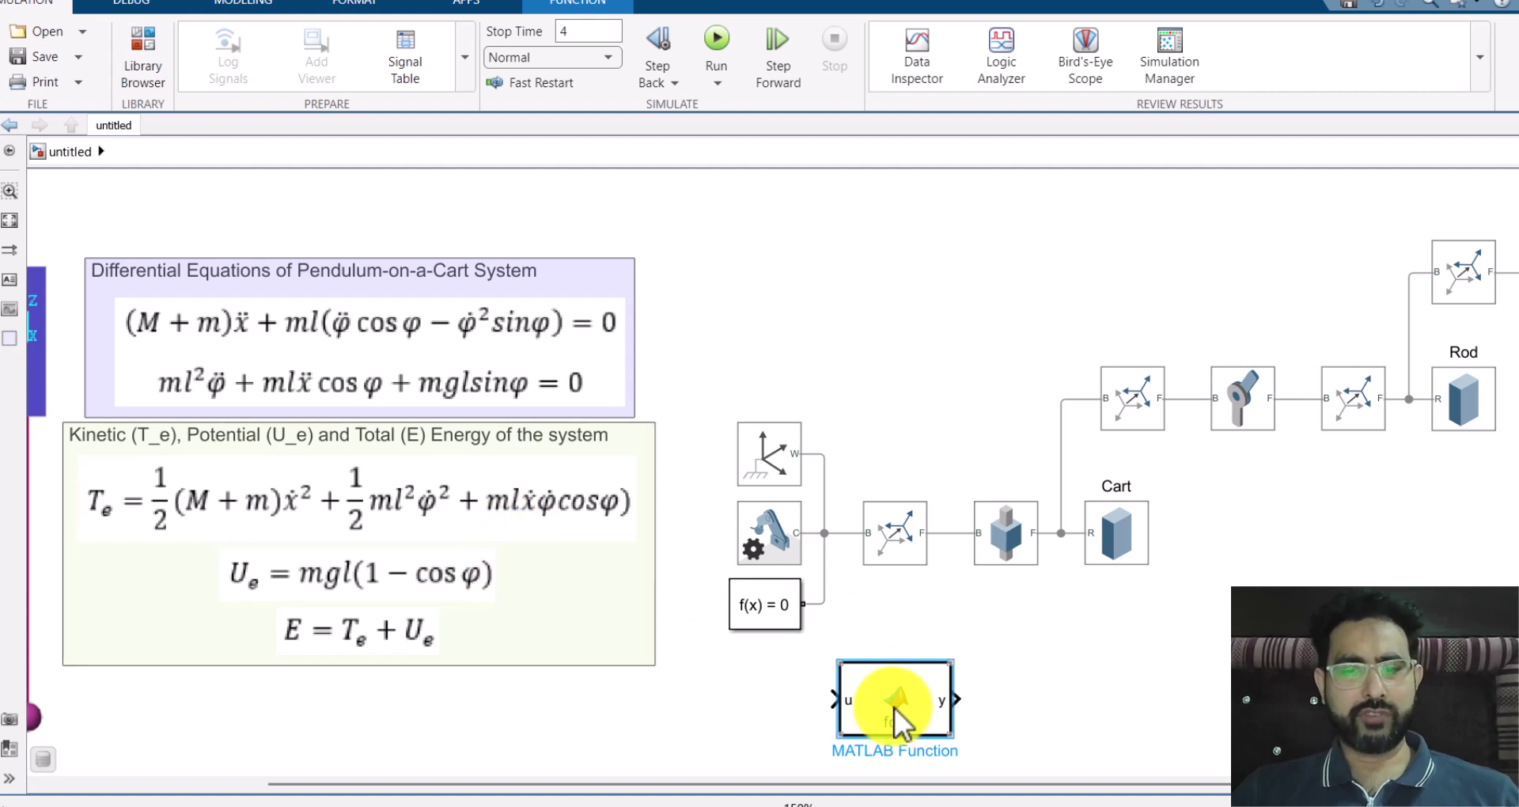
{"action": "left_click_drag", "start_coordinate": [896, 707], "coordinate": [935, 683]}
{"action": "double_click", "coordinate": [923, 679]}
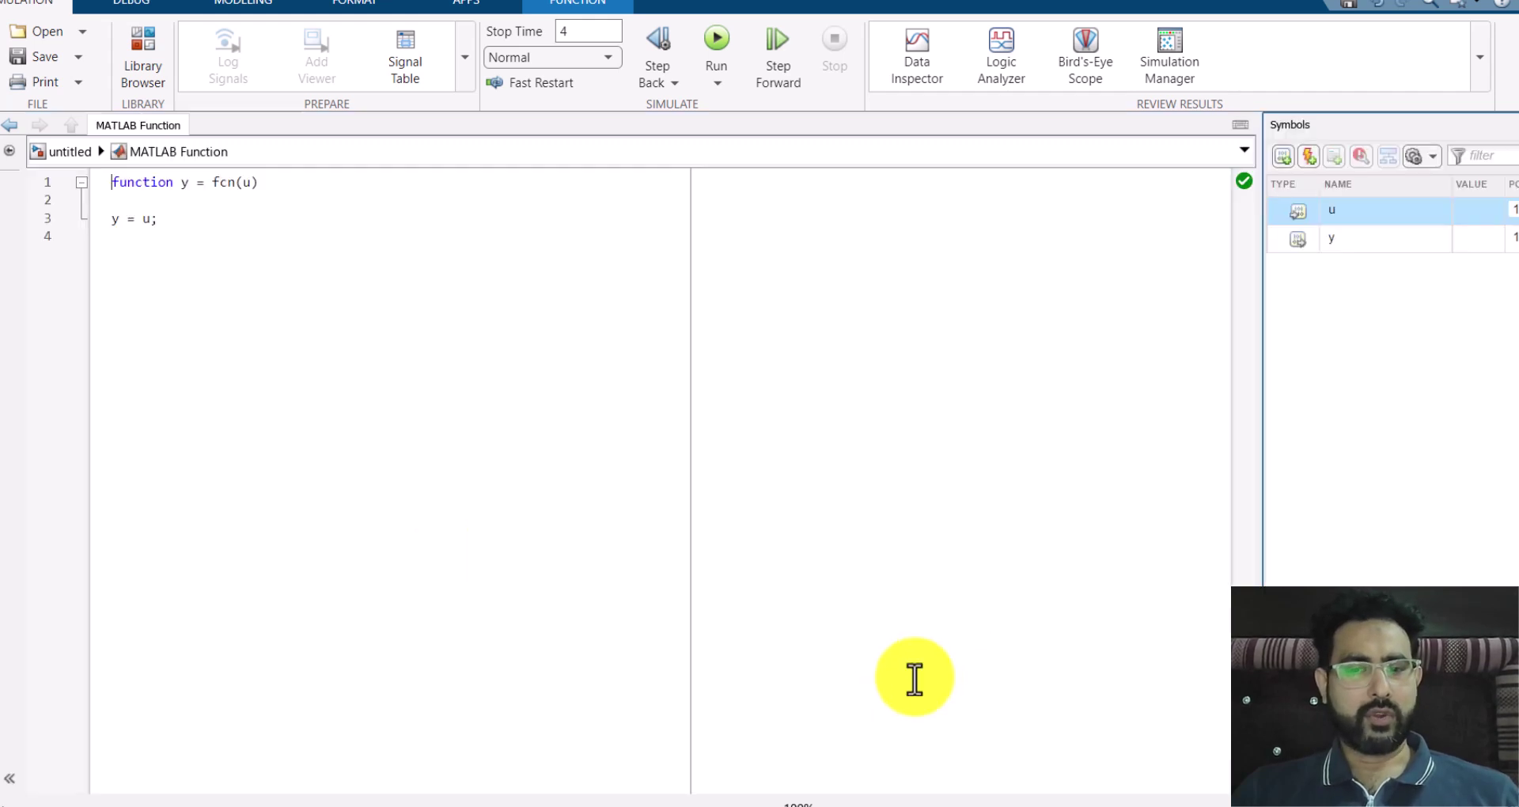
Rename the MATLAB Function's input symbol u as x_dot
{"action": "left_click", "coordinate": [1329, 211]}
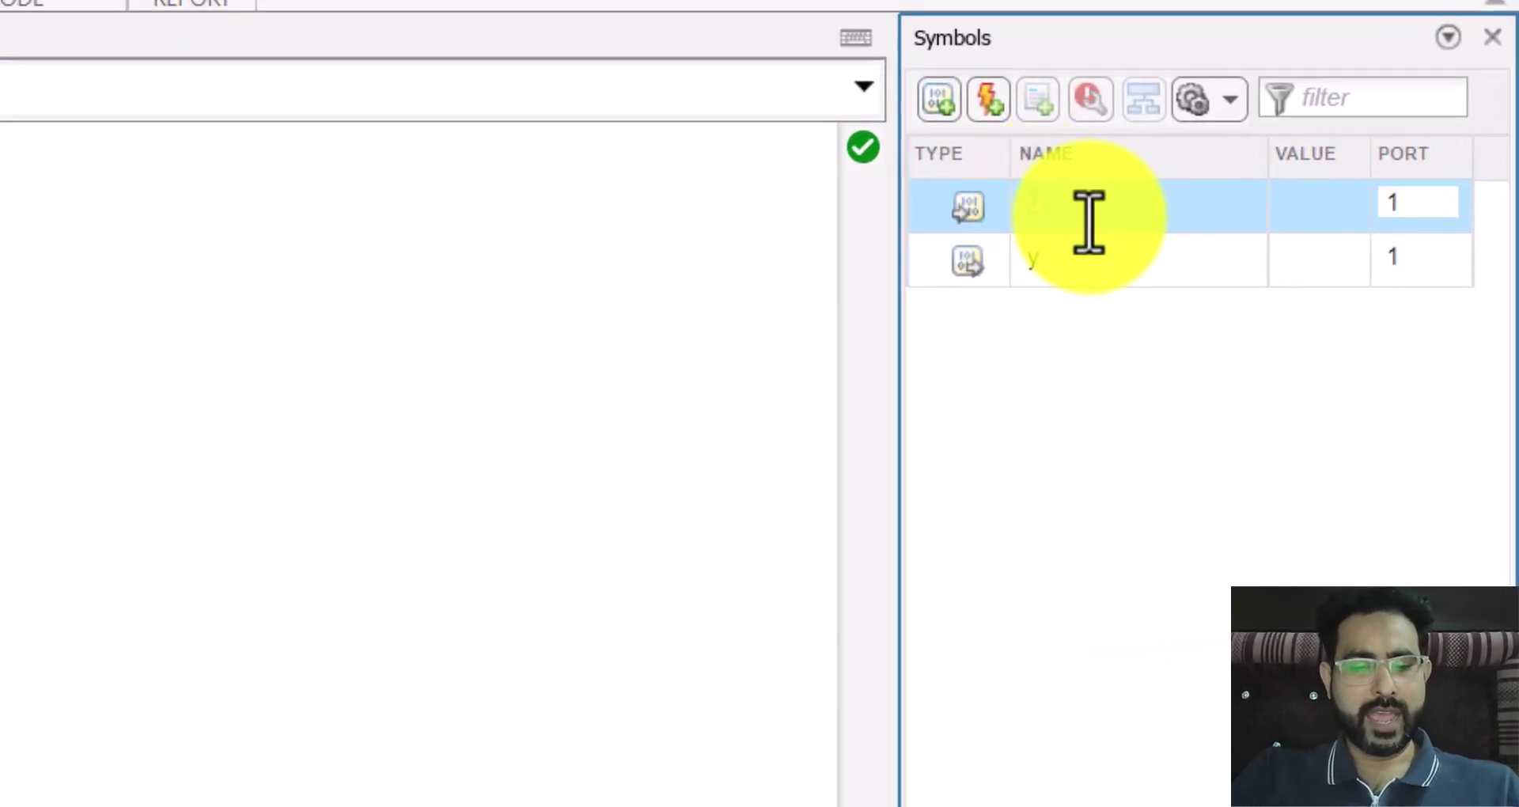
{"action": "type", "text": "x_dot"}
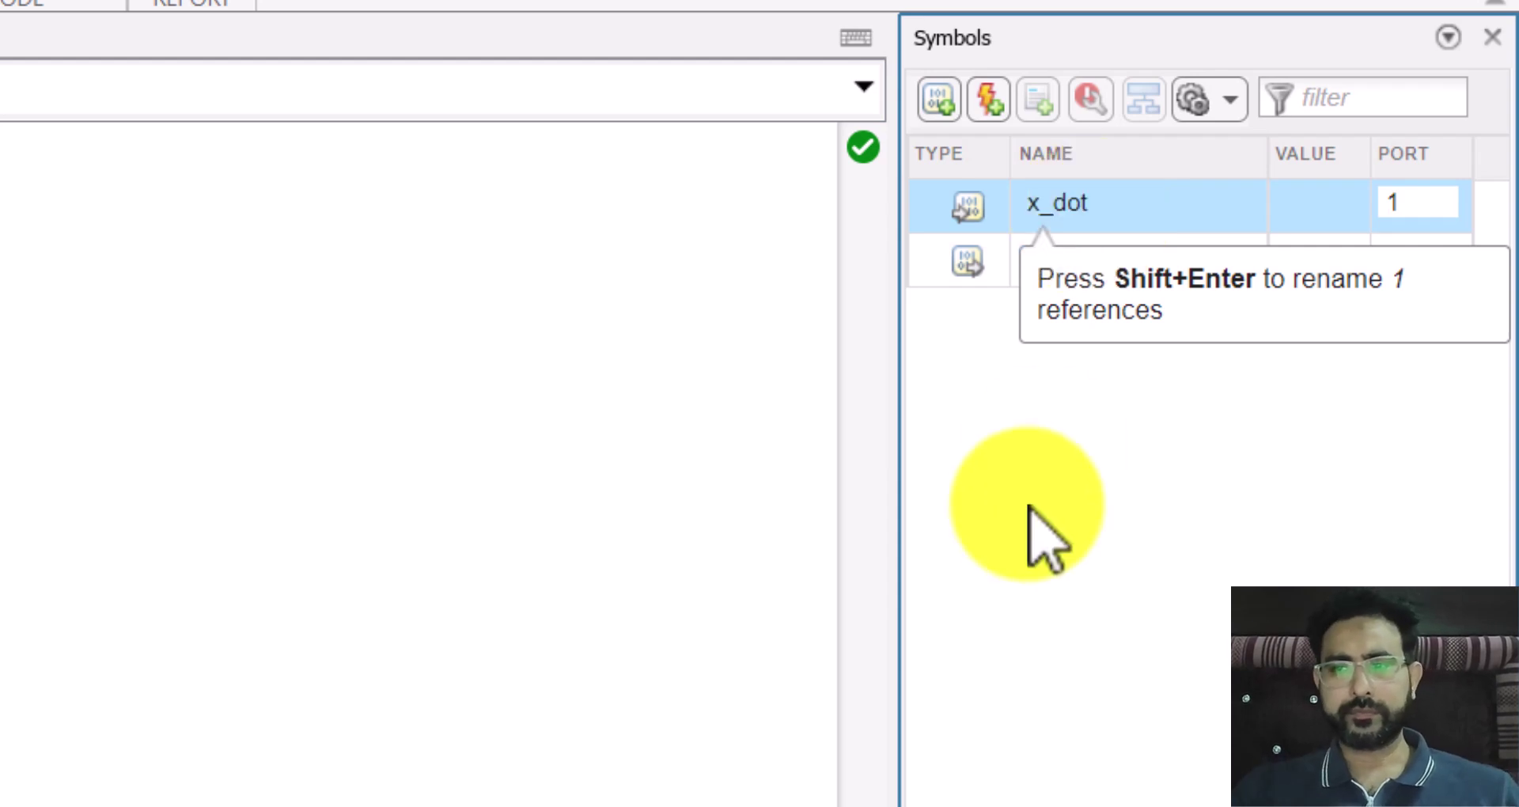
{"action": "left_click", "coordinate": [1035, 526]}
Add two more input data symbols to the MATLAB Function and name them phi_dot and phi
{"action": "left_click", "coordinate": [950, 95]}
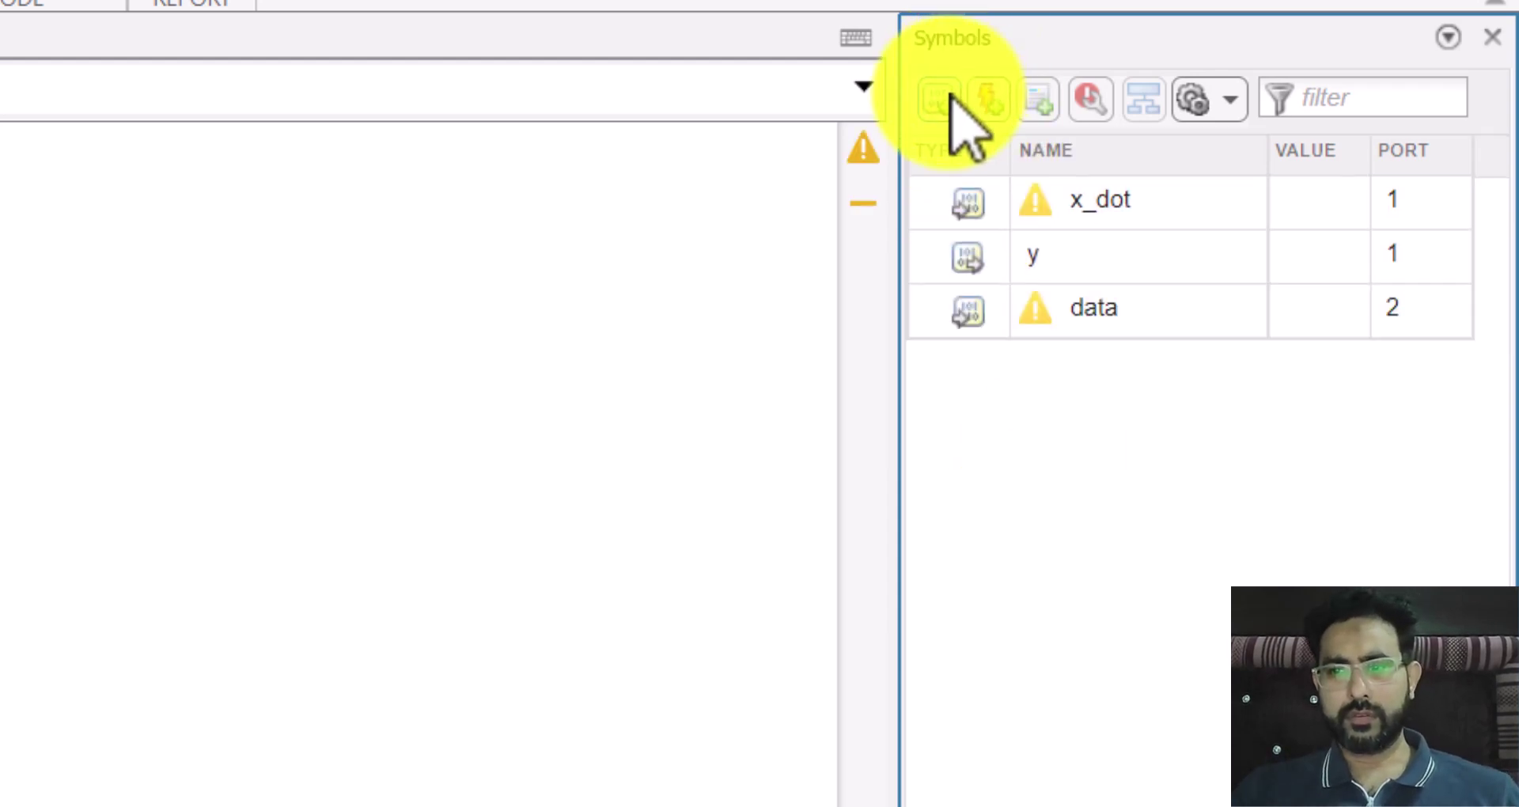
{"action": "left_click", "coordinate": [949, 95]}
{"action": "double_click", "coordinate": [1106, 307]}
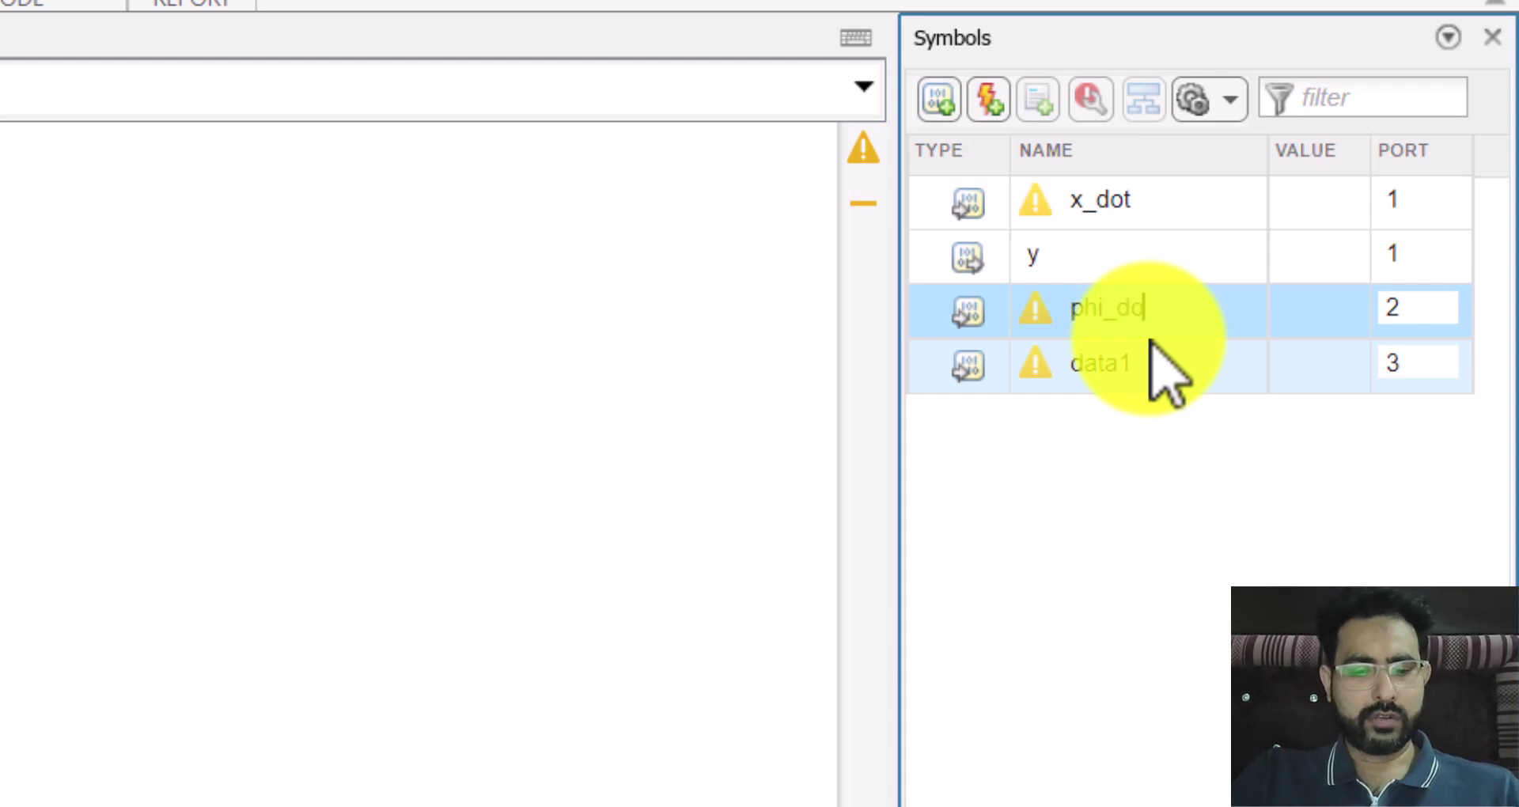
{"action": "type", "text": "phi_dot"}
{"action": "left_click", "coordinate": [1122, 367]}
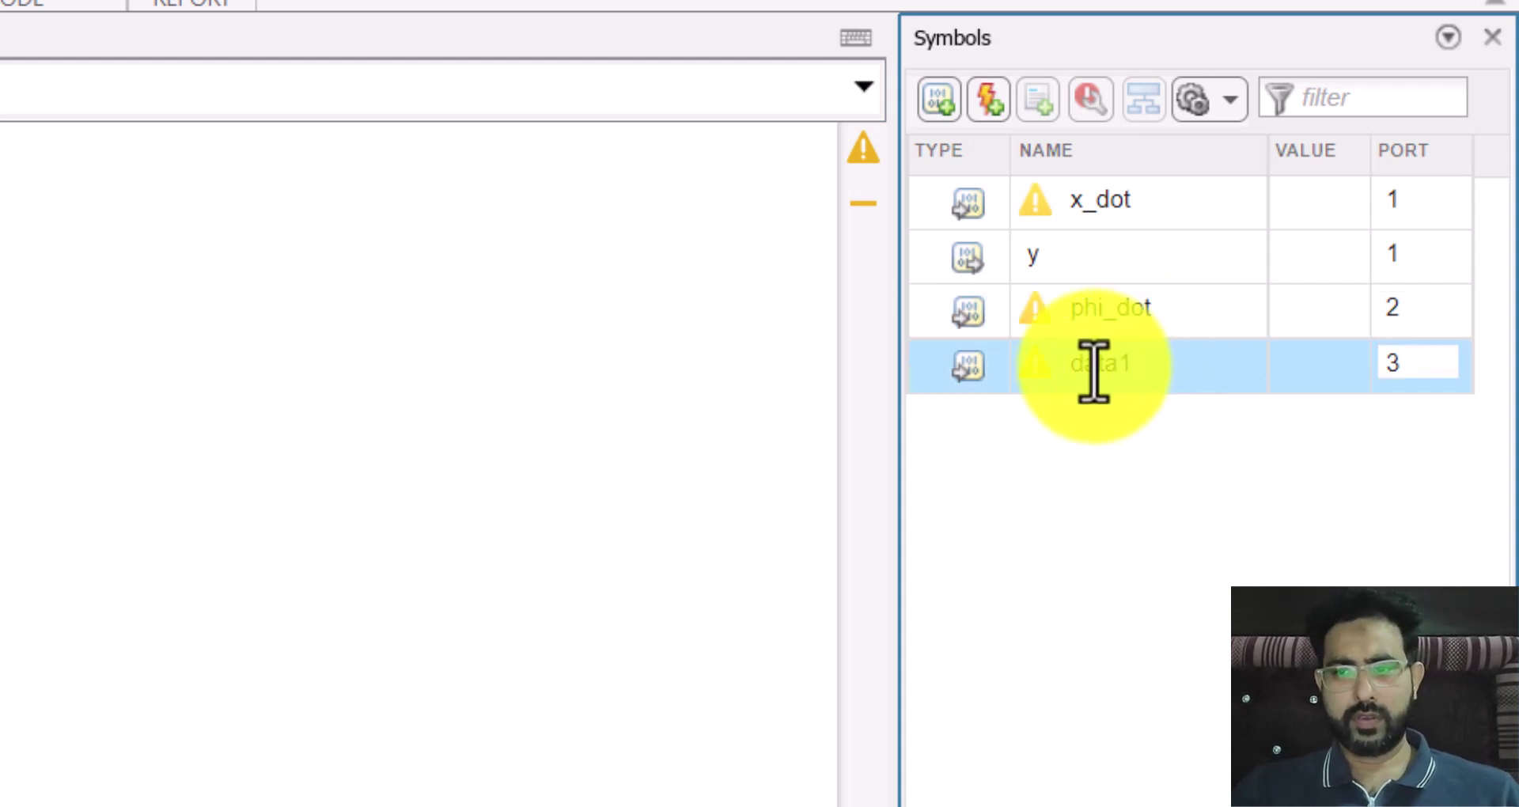
{"action": "double_click", "coordinate": [1095, 366]}
{"action": "type", "text": "p"}
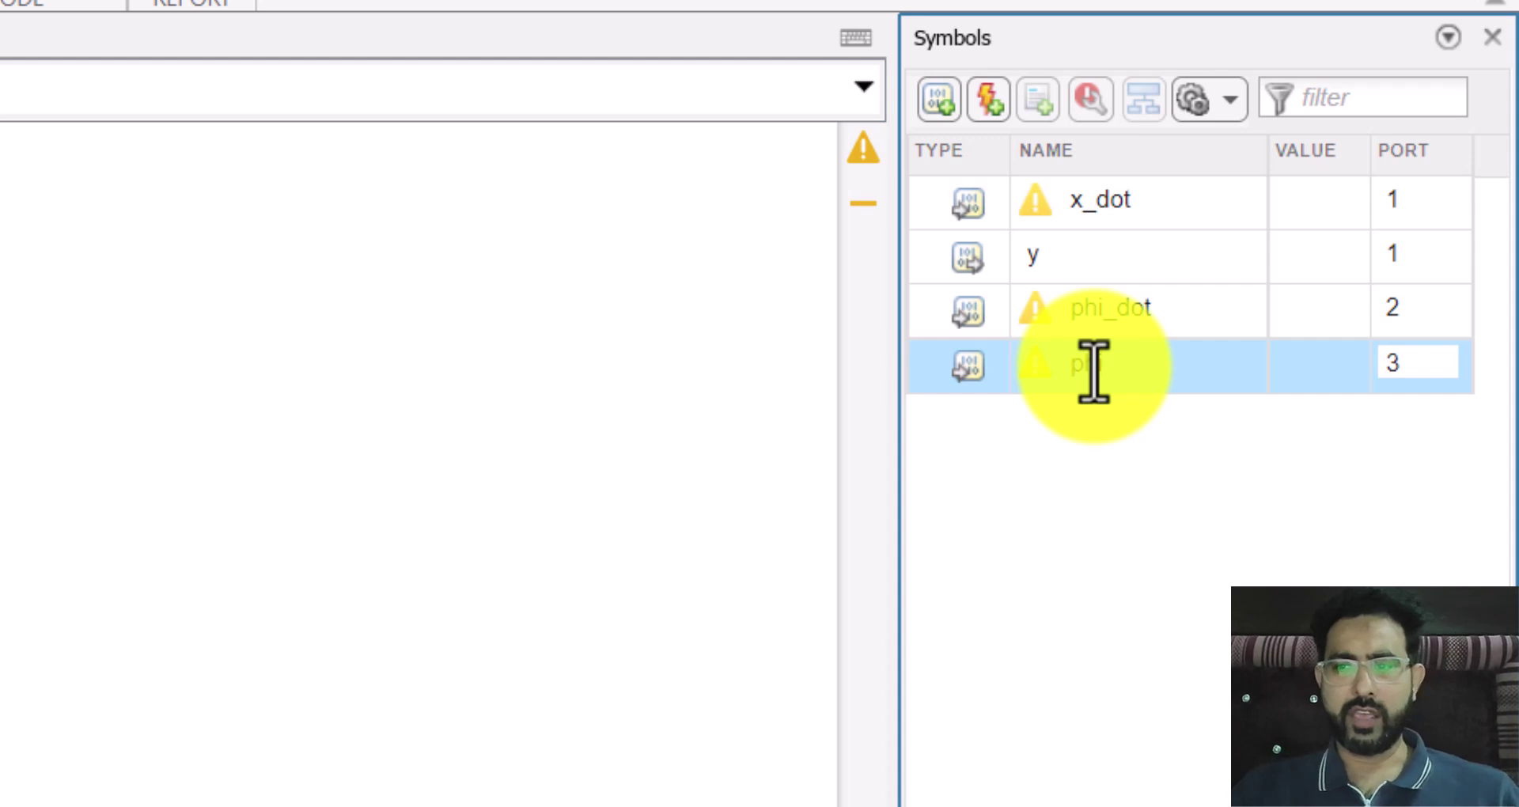
{"action": "type", "text": "hi"}
{"action": "left_click", "coordinate": [1084, 523]}
Rename the MATLAB Function's output symbol y as T_e
{"action": "left_click", "coordinate": [1068, 324]}
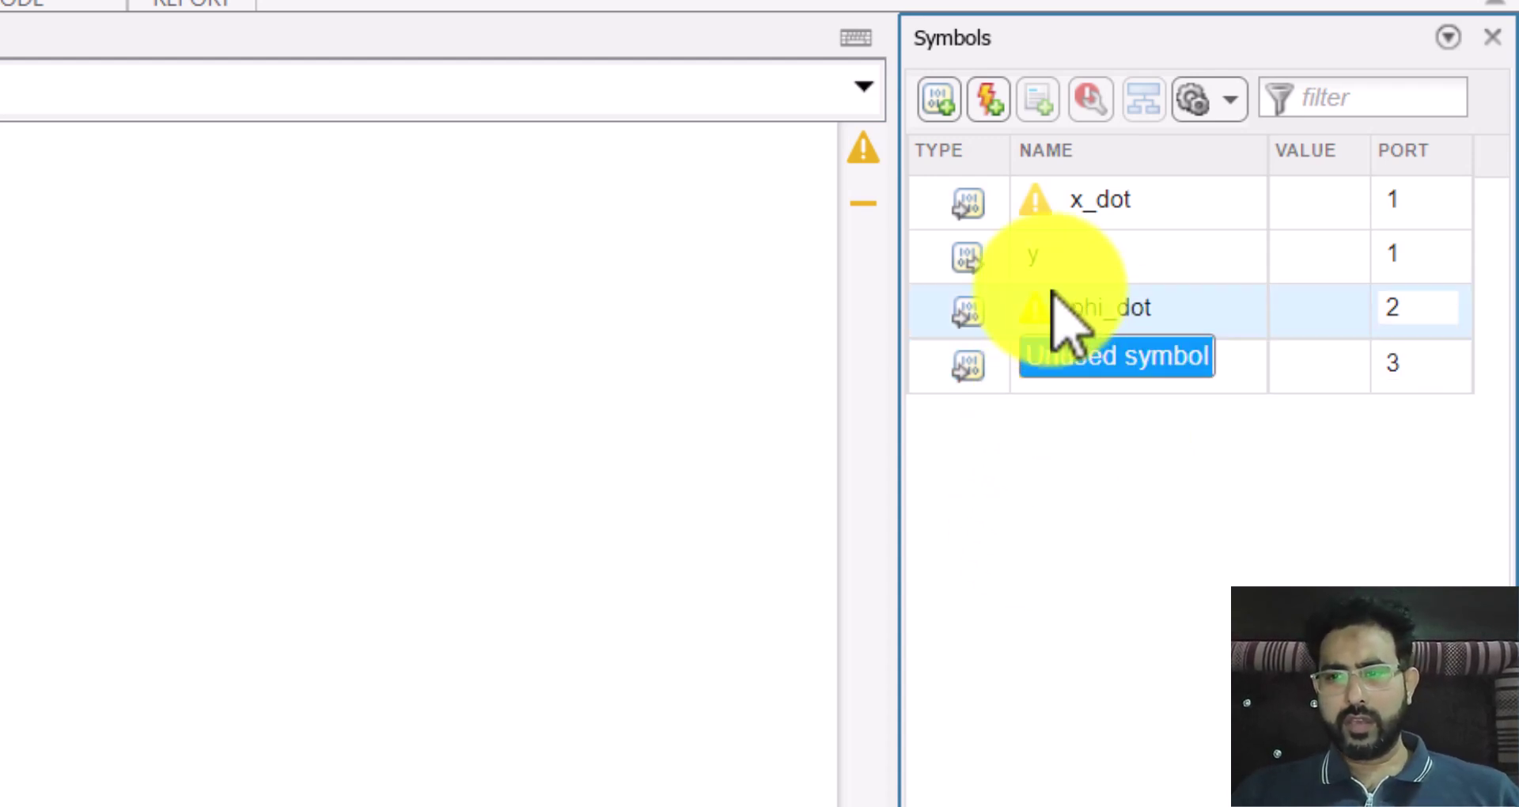
{"action": "left_click", "coordinate": [1041, 258]}
{"action": "left_click", "coordinate": [1035, 261]}
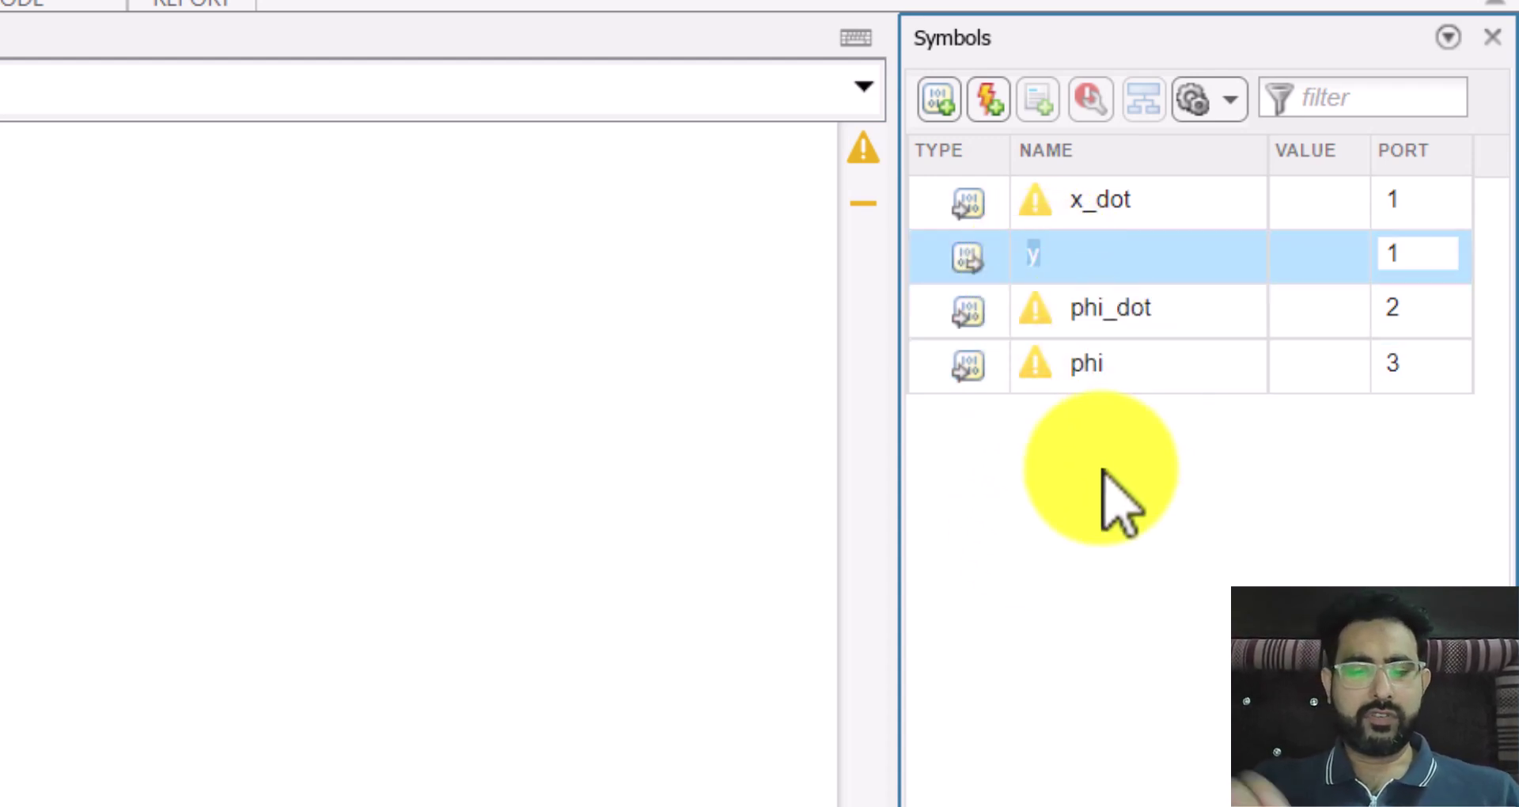
{"action": "type", "text": "T_e"}
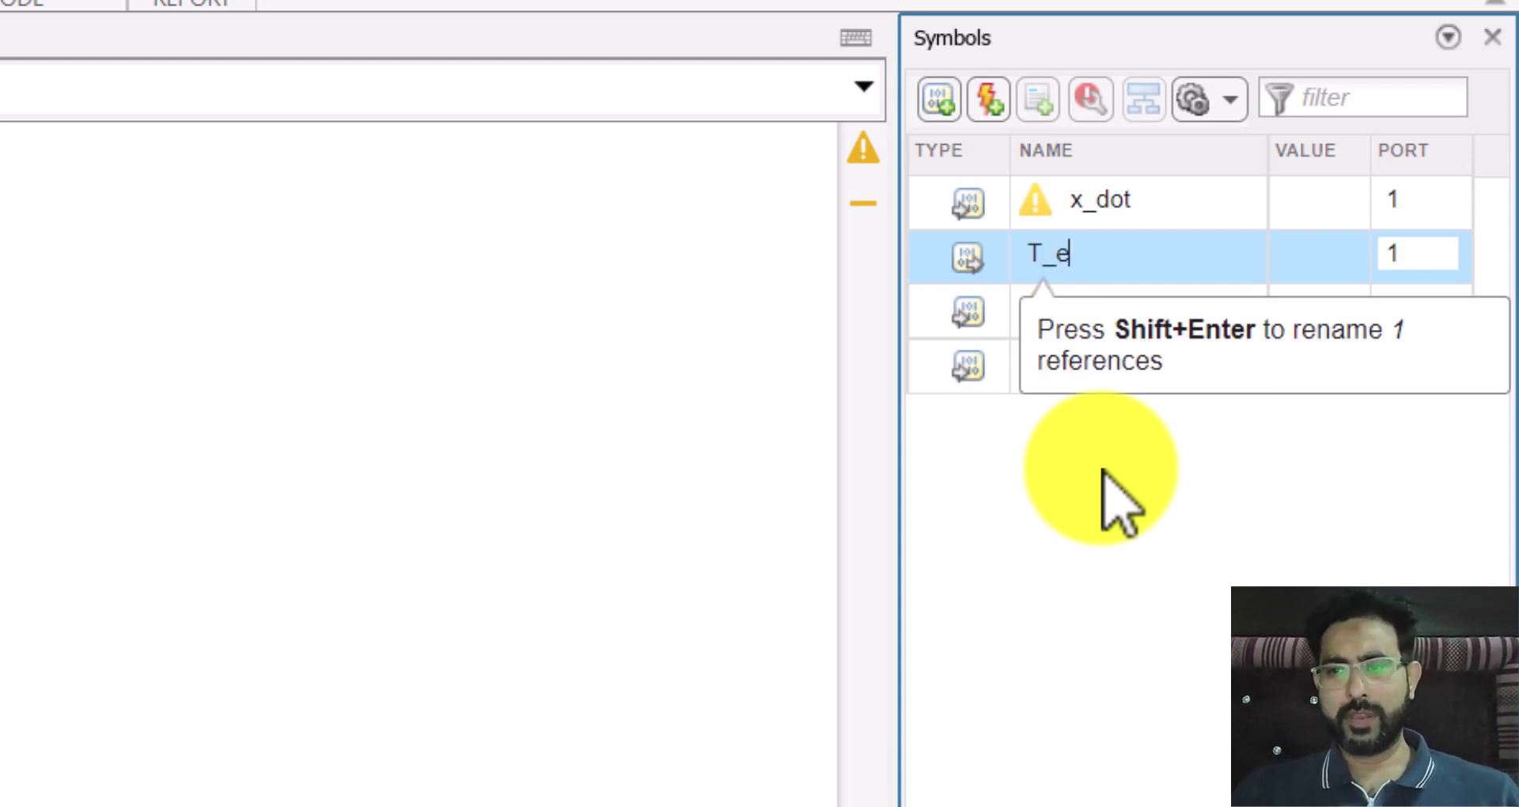
{"action": "left_click", "coordinate": [1005, 352]}
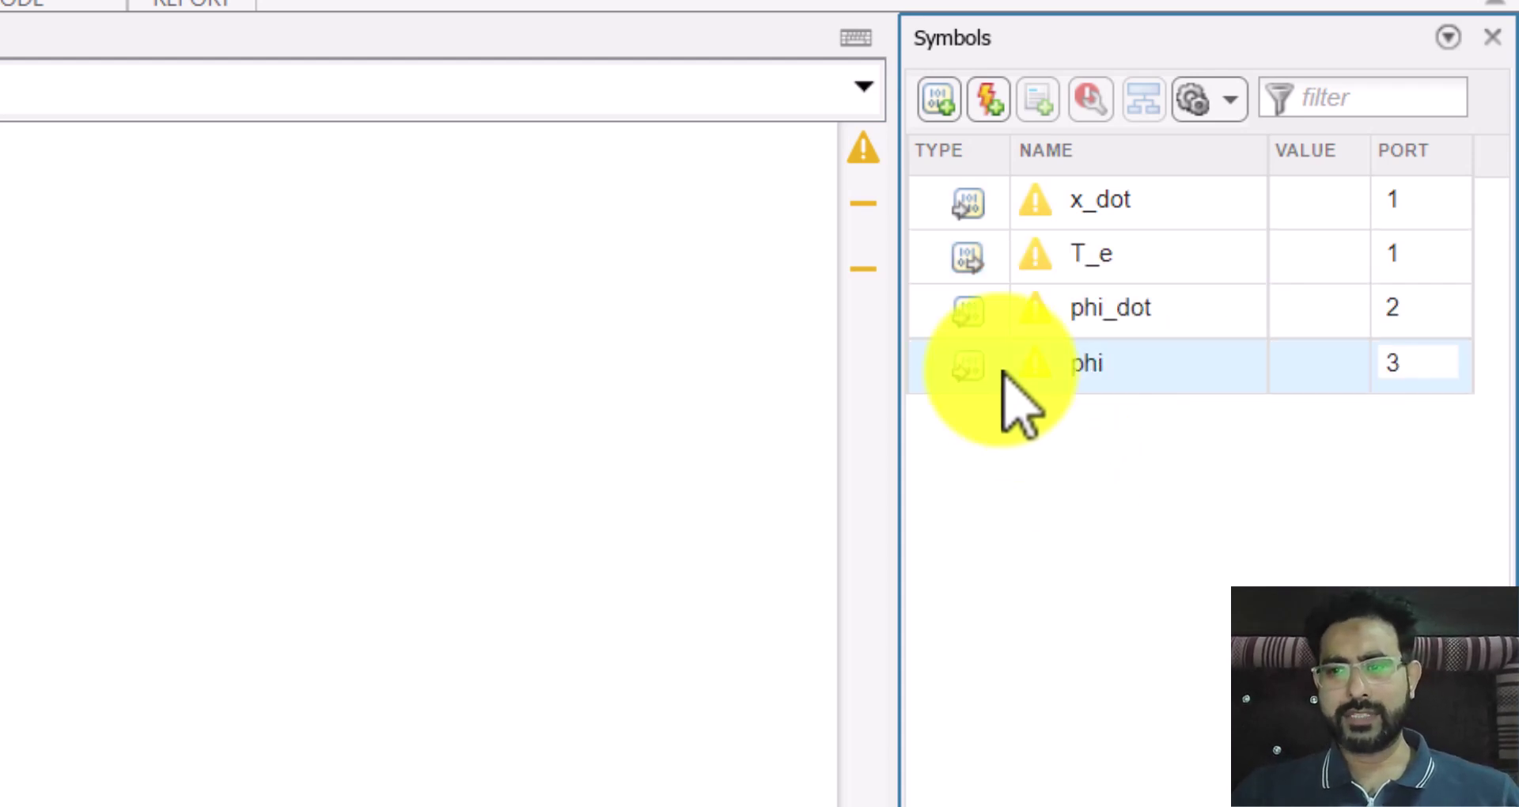
Add two further data symbols to the MATLAB Function and name them U_e and E
{"action": "left_click", "coordinate": [940, 107]}
{"action": "left_click", "coordinate": [940, 106]}
{"action": "left_click", "coordinate": [1084, 365]}
{"action": "left_click", "coordinate": [1104, 419]}
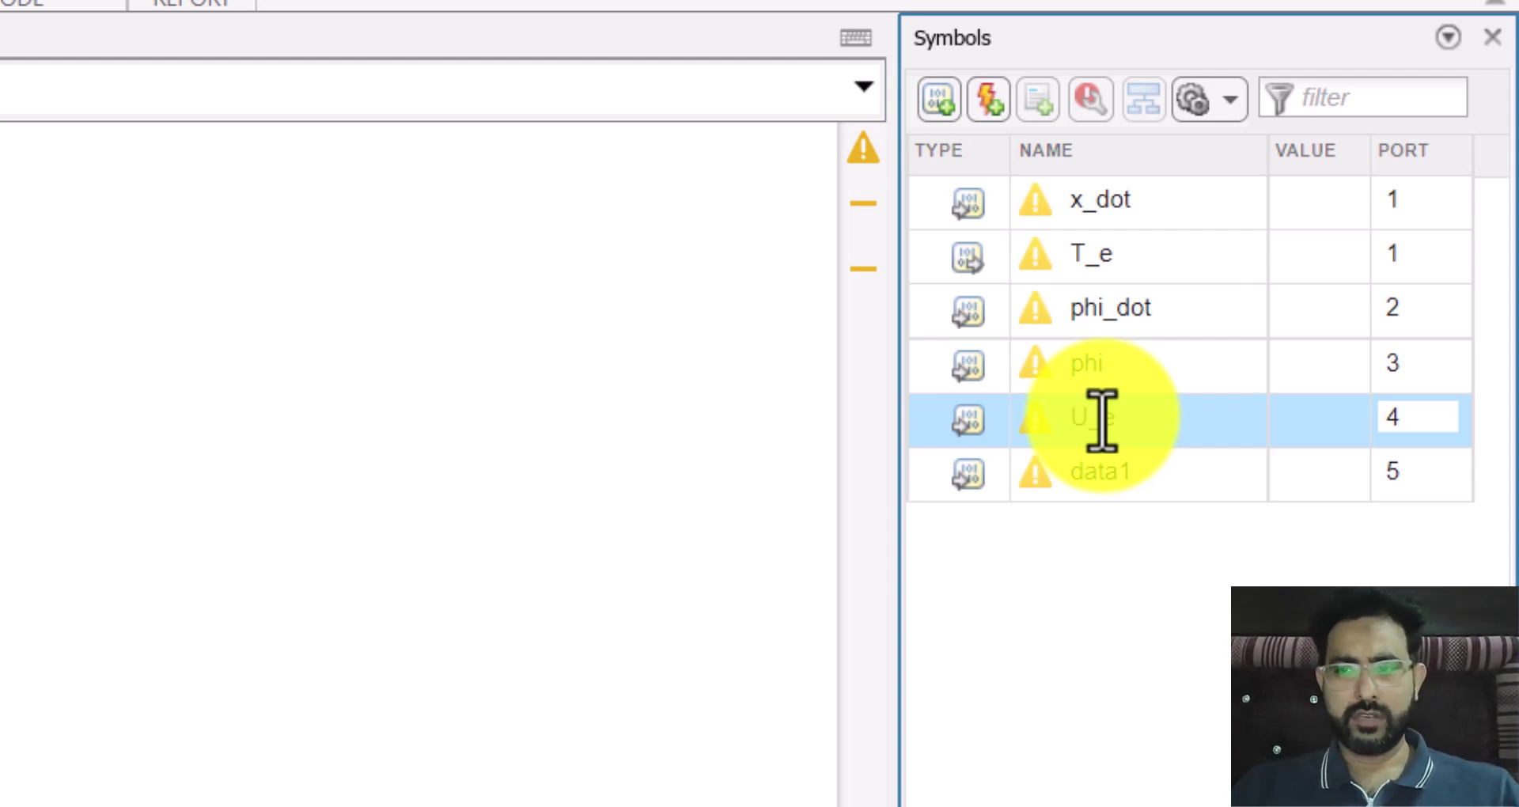
{"action": "left_click", "coordinate": [1079, 474]}
{"action": "left_click", "coordinate": [1103, 475]}
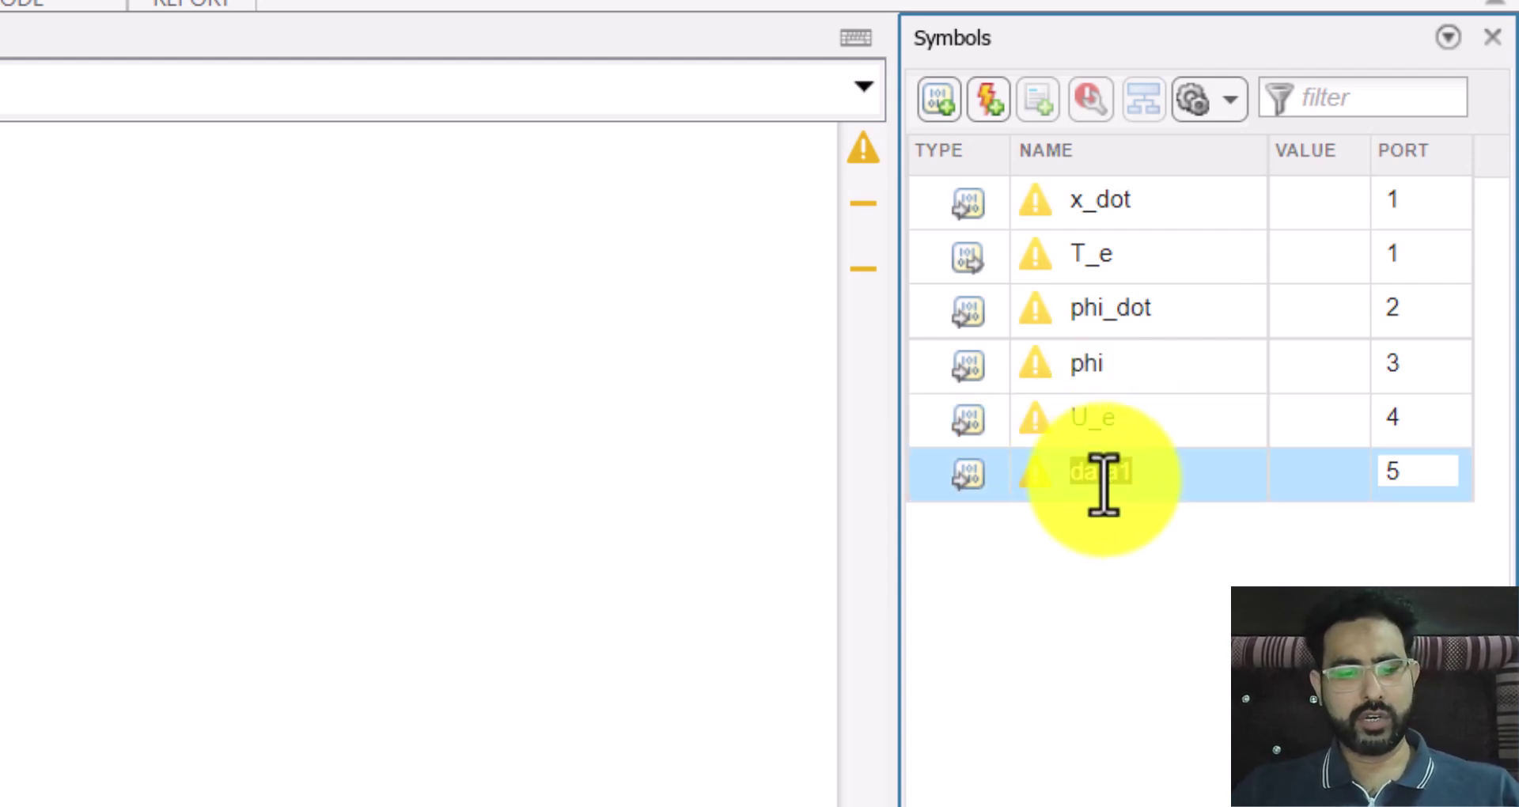
{"action": "type", "text": "E"}
{"action": "left_click", "coordinate": [1004, 308]}
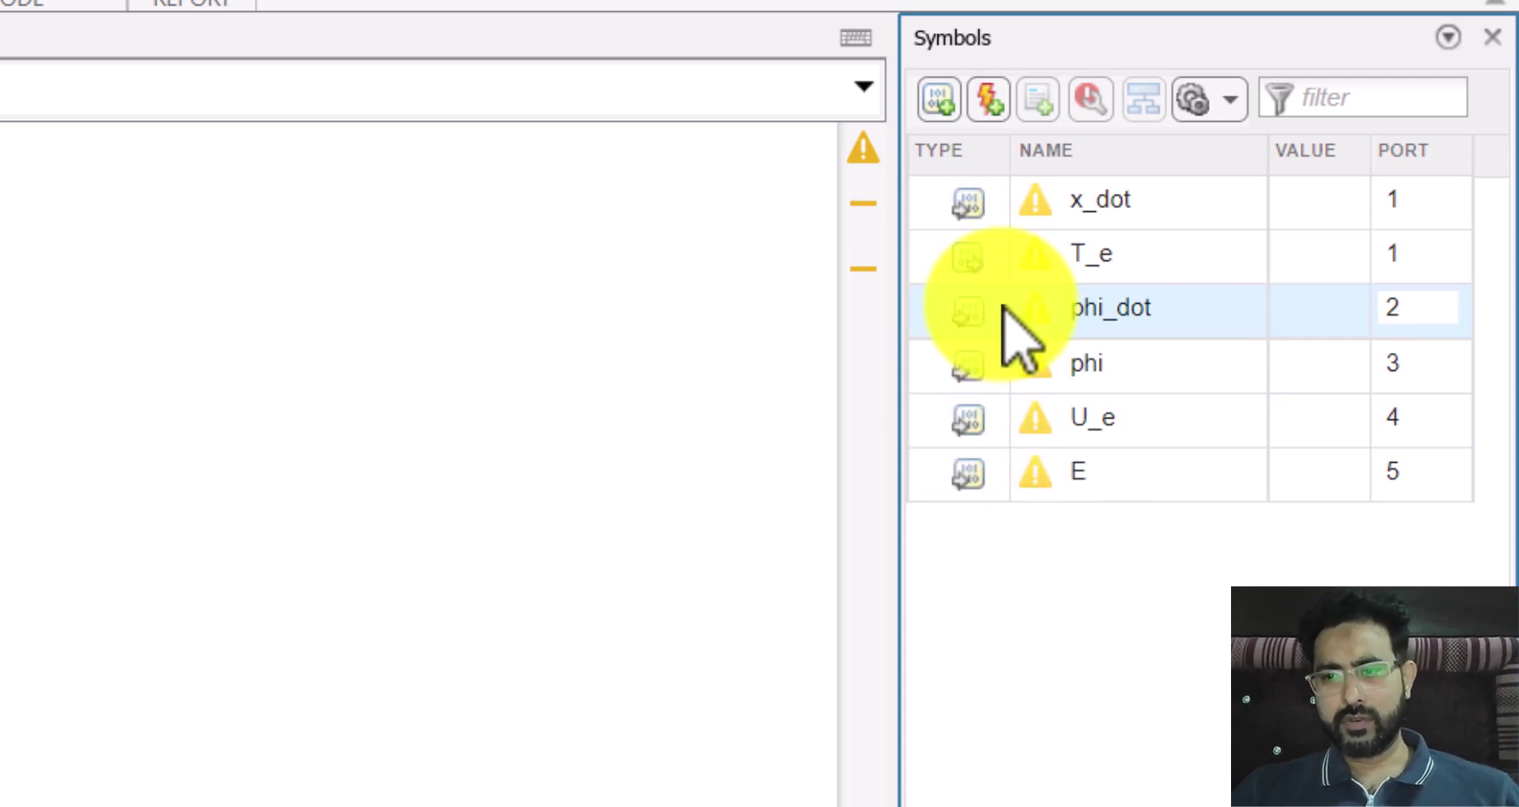
Change the type of symbol U_e from input data to output data
{"action": "left_click", "coordinate": [963, 254]}
{"action": "left_click", "coordinate": [995, 381]}
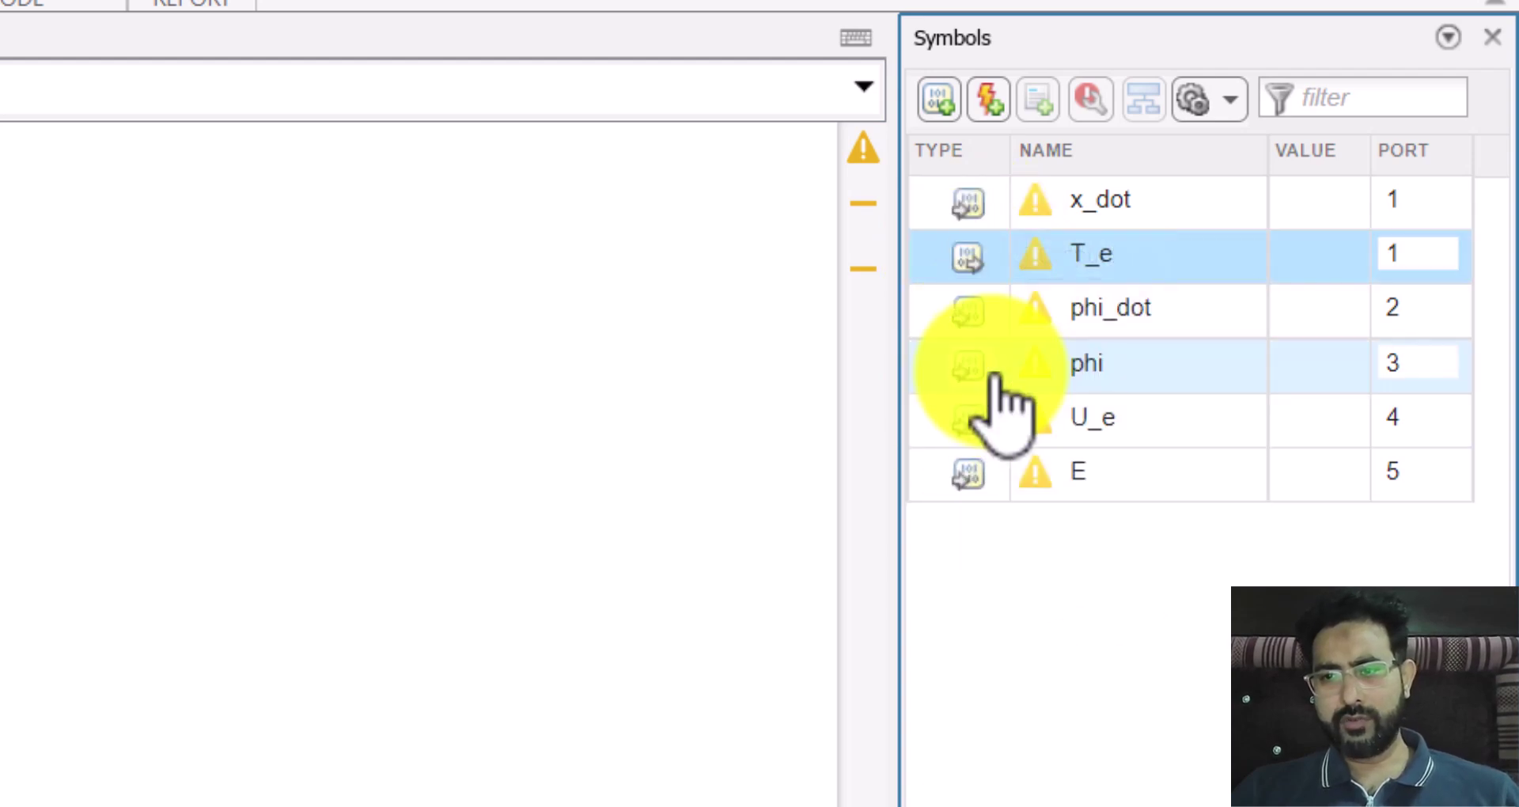
{"action": "left_click", "coordinate": [967, 418]}
{"action": "left_click", "coordinate": [1023, 544]}
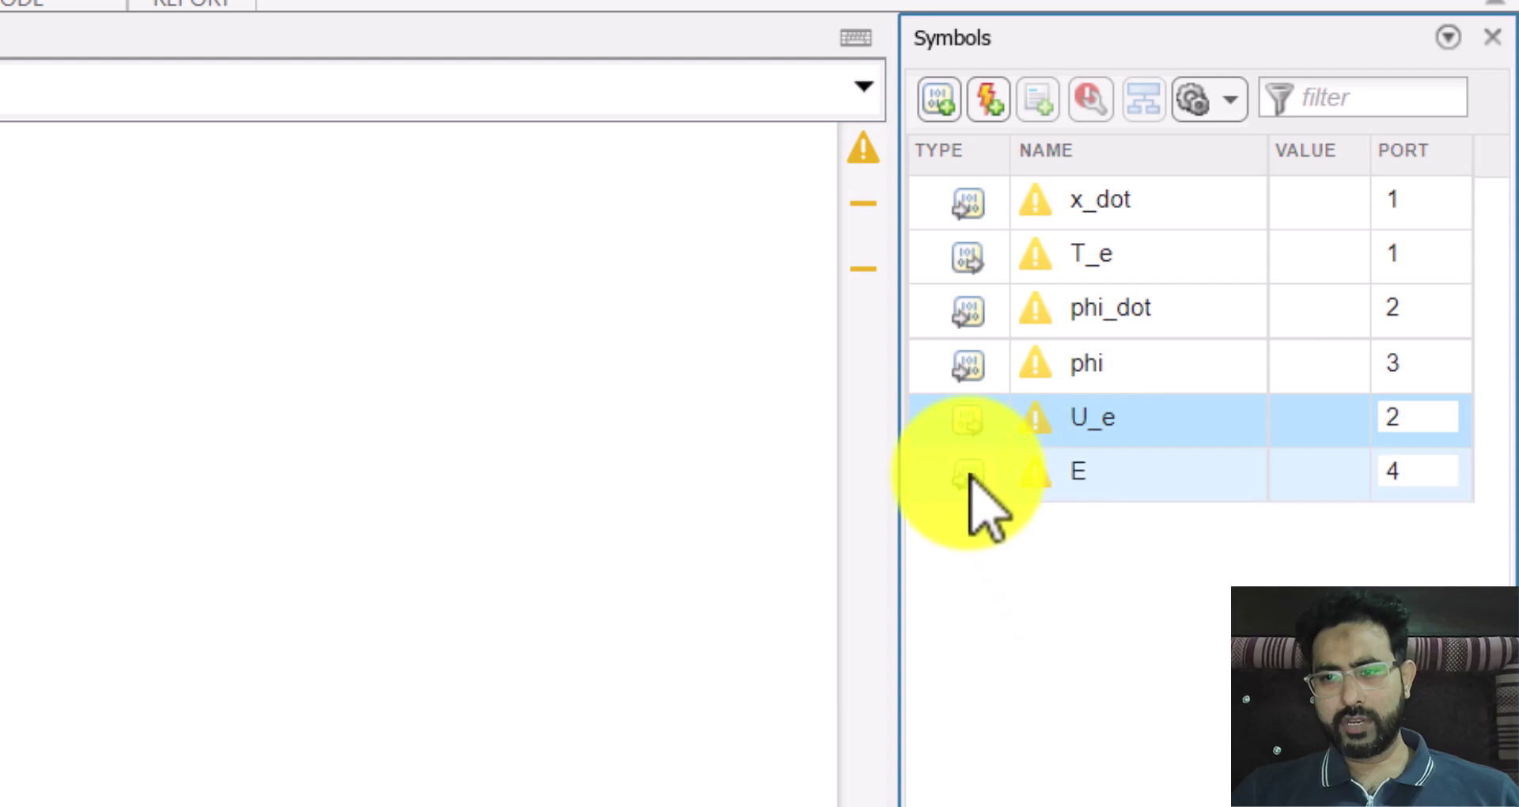
Change the type of symbol E from input data to output data
{"action": "left_click", "coordinate": [970, 477]}
{"action": "left_click", "coordinate": [1041, 598]}
{"action": "left_click", "coordinate": [1024, 687]}
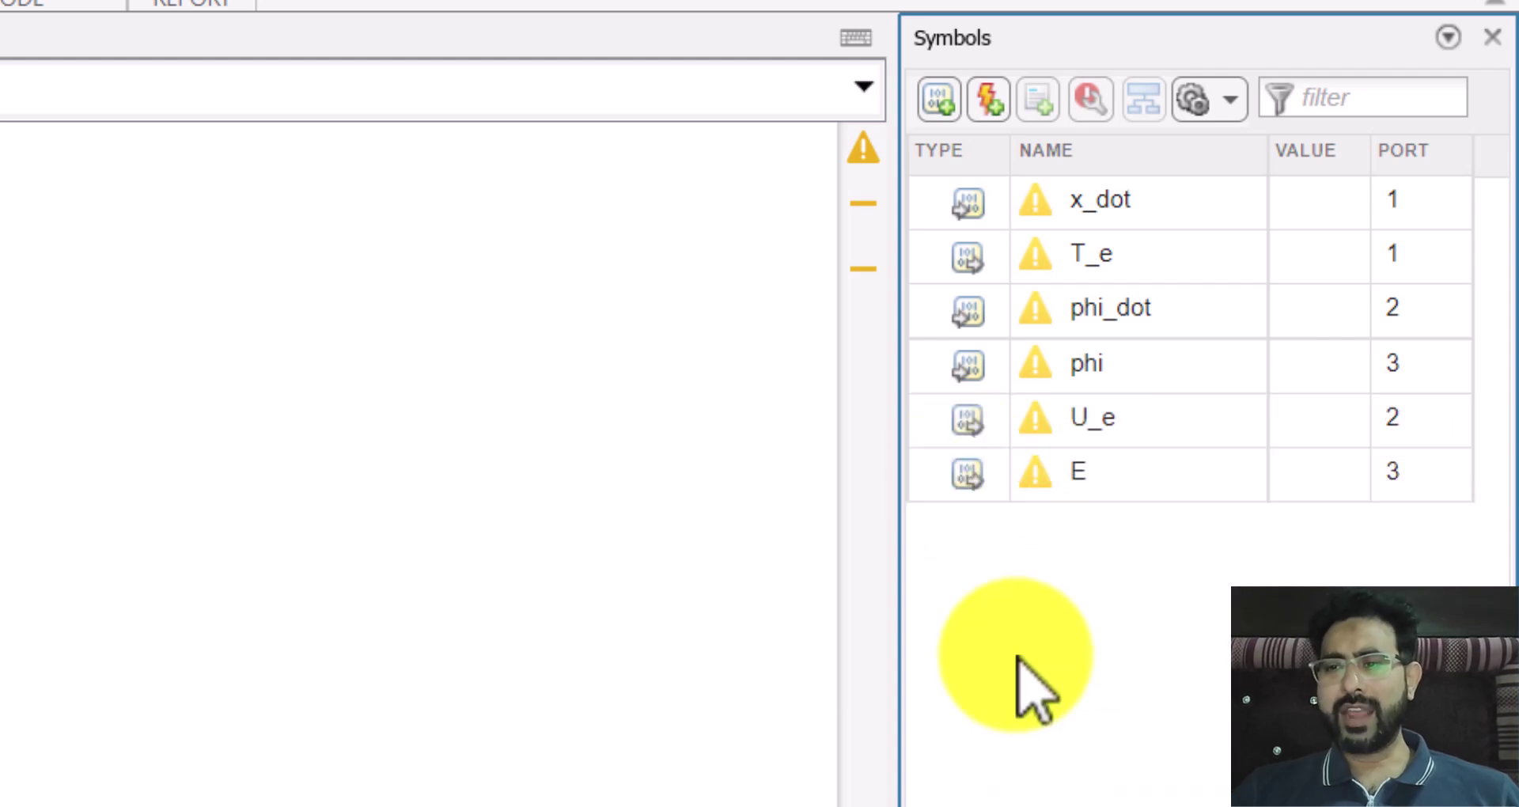
Add four more data symbols to the MATLAB Function and name the first two g and l
{"action": "left_click", "coordinate": [940, 98]}
{"action": "left_click", "coordinate": [939, 99]}
{"action": "left_click", "coordinate": [940, 96]}
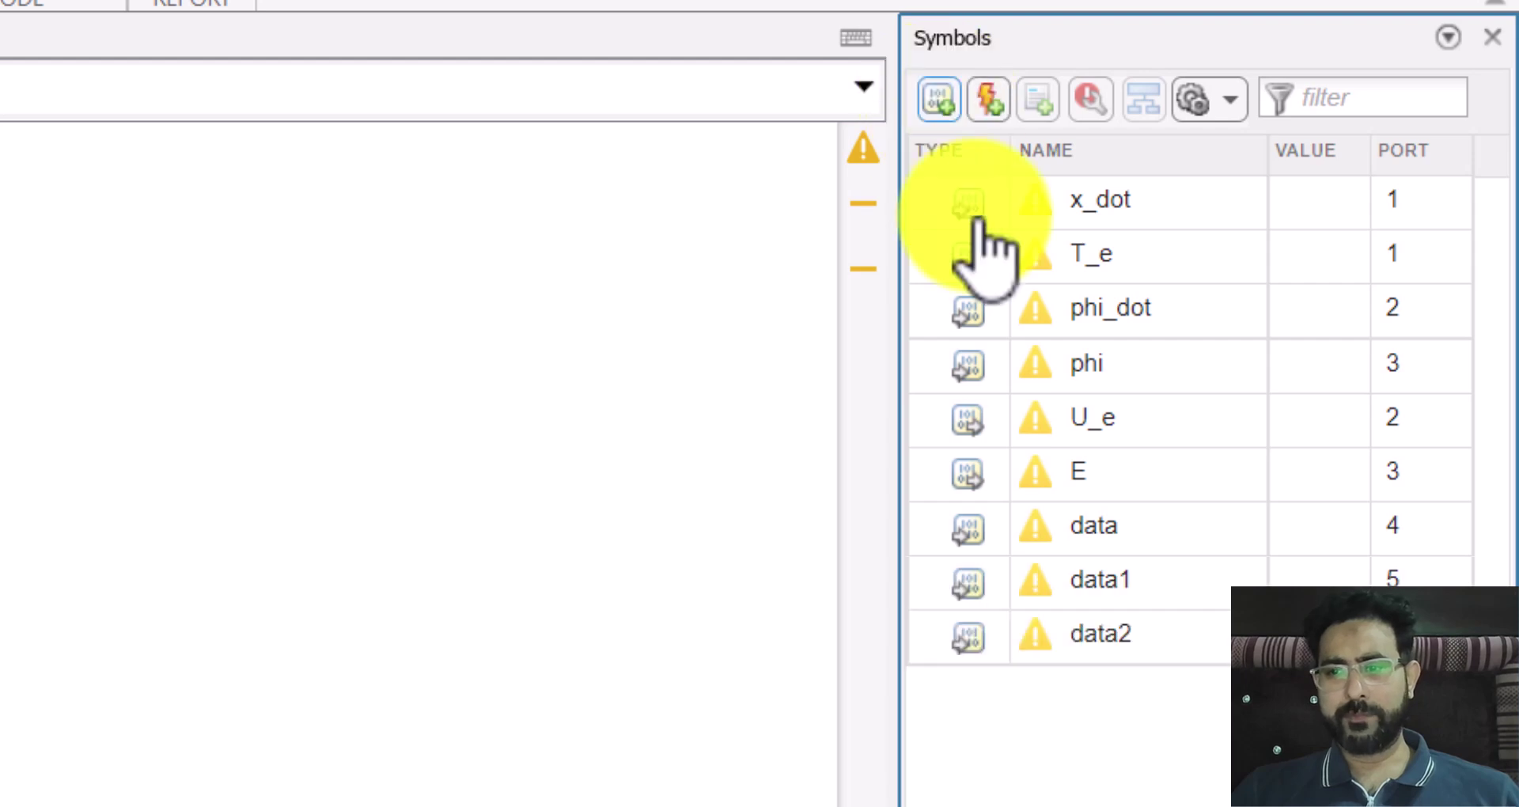
{"action": "left_click", "coordinate": [1085, 530]}
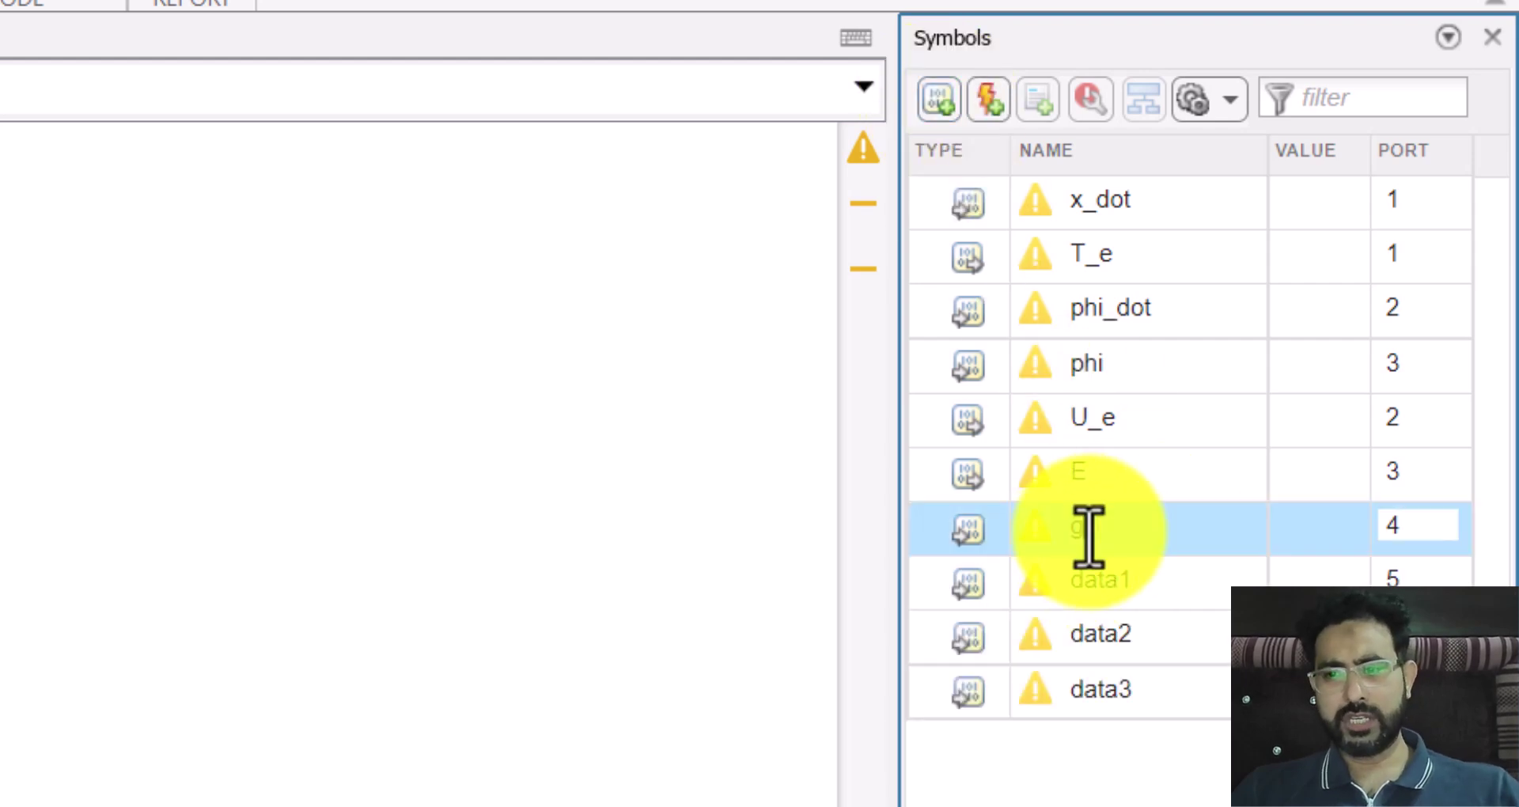
{"action": "type", "text": "g"}
{"action": "left_click", "coordinate": [1101, 580]}
{"action": "left_click", "coordinate": [1093, 580]}
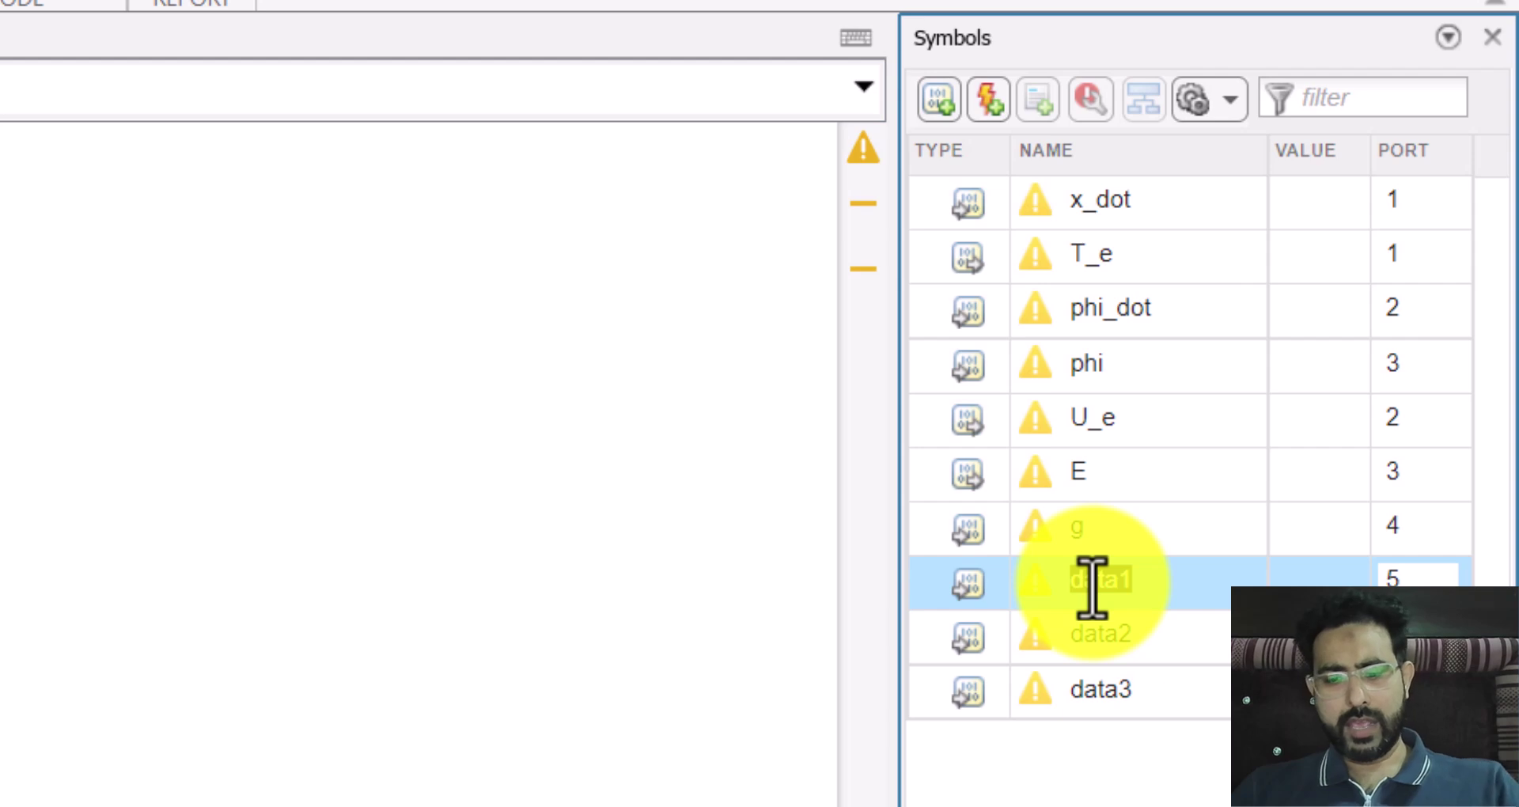
{"action": "type", "text": "l"}
Rename the data symbols data2 and data3 as M and m
{"action": "left_click", "coordinate": [1108, 637]}
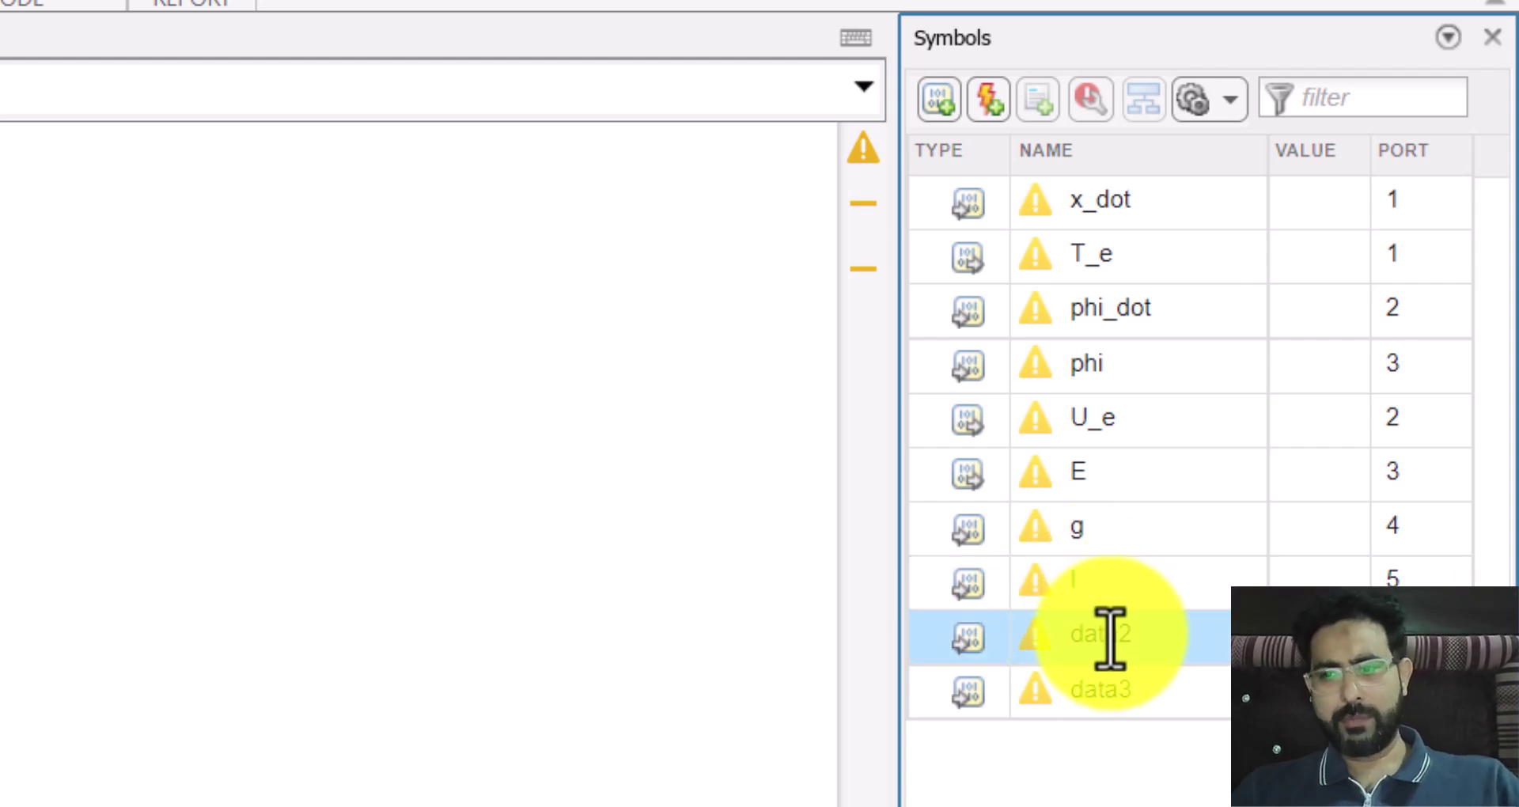
{"action": "left_click", "coordinate": [1107, 637]}
{"action": "type", "text": "M"}
{"action": "left_click", "coordinate": [1108, 687]}
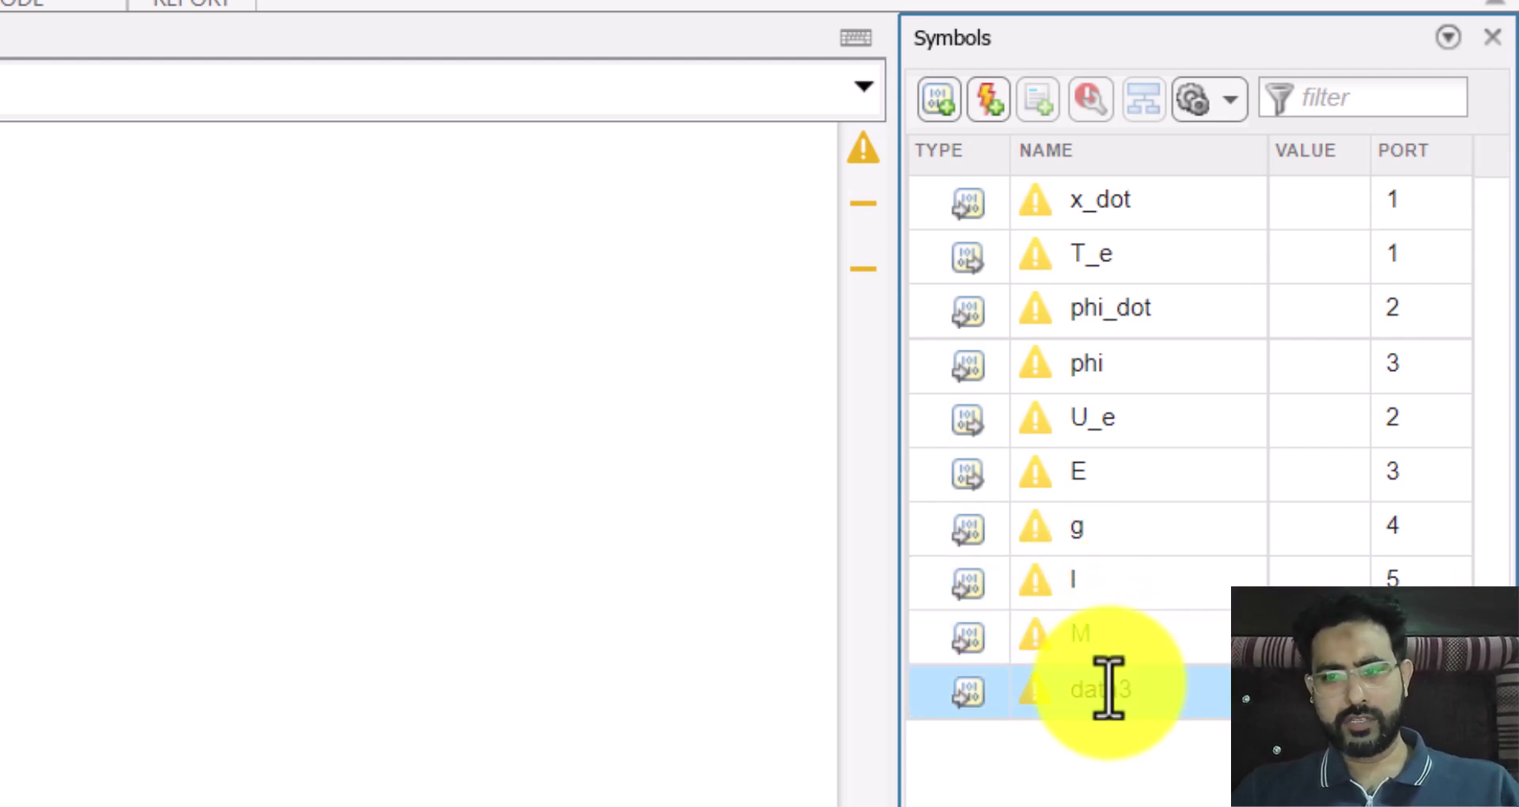
{"action": "left_click", "coordinate": [1107, 687]}
{"action": "type", "text": "m"}
{"action": "key", "text": "Return"}
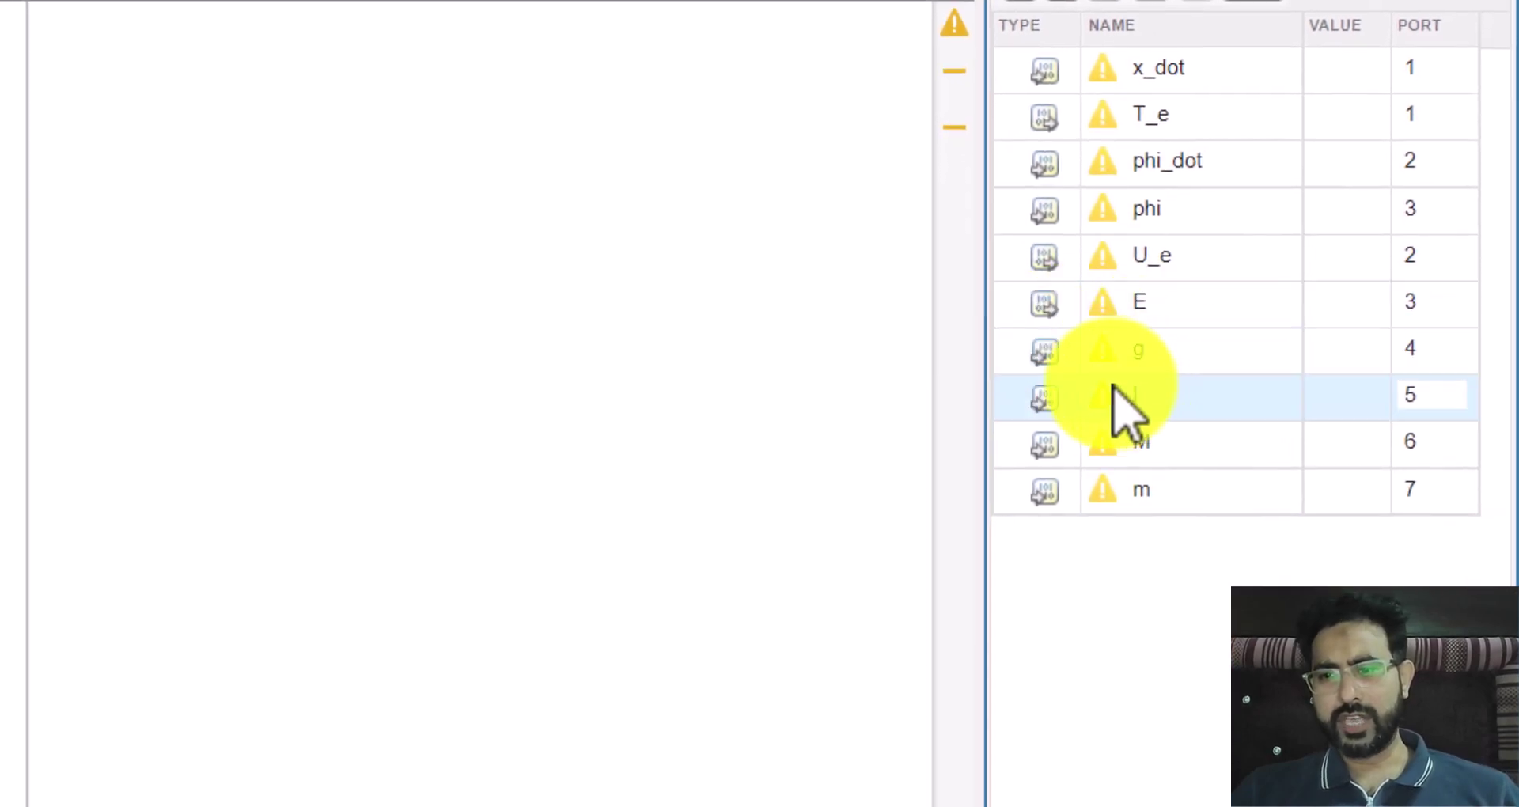
Change the type of symbols g, l, M and m from input data to parameter data
{"action": "left_click", "coordinate": [1043, 350]}
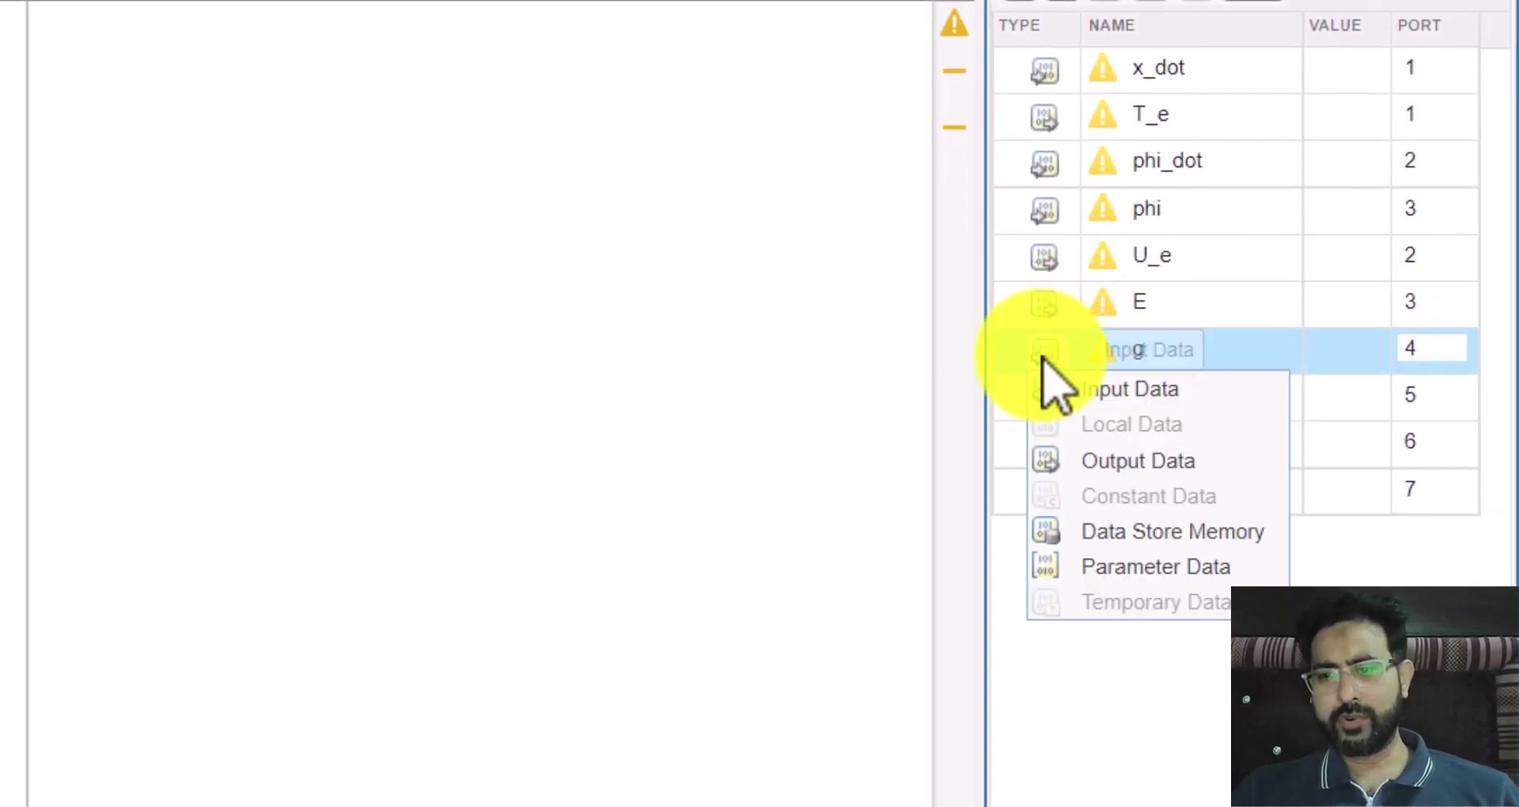
{"action": "left_click", "coordinate": [1068, 570]}
{"action": "left_click", "coordinate": [1044, 396]}
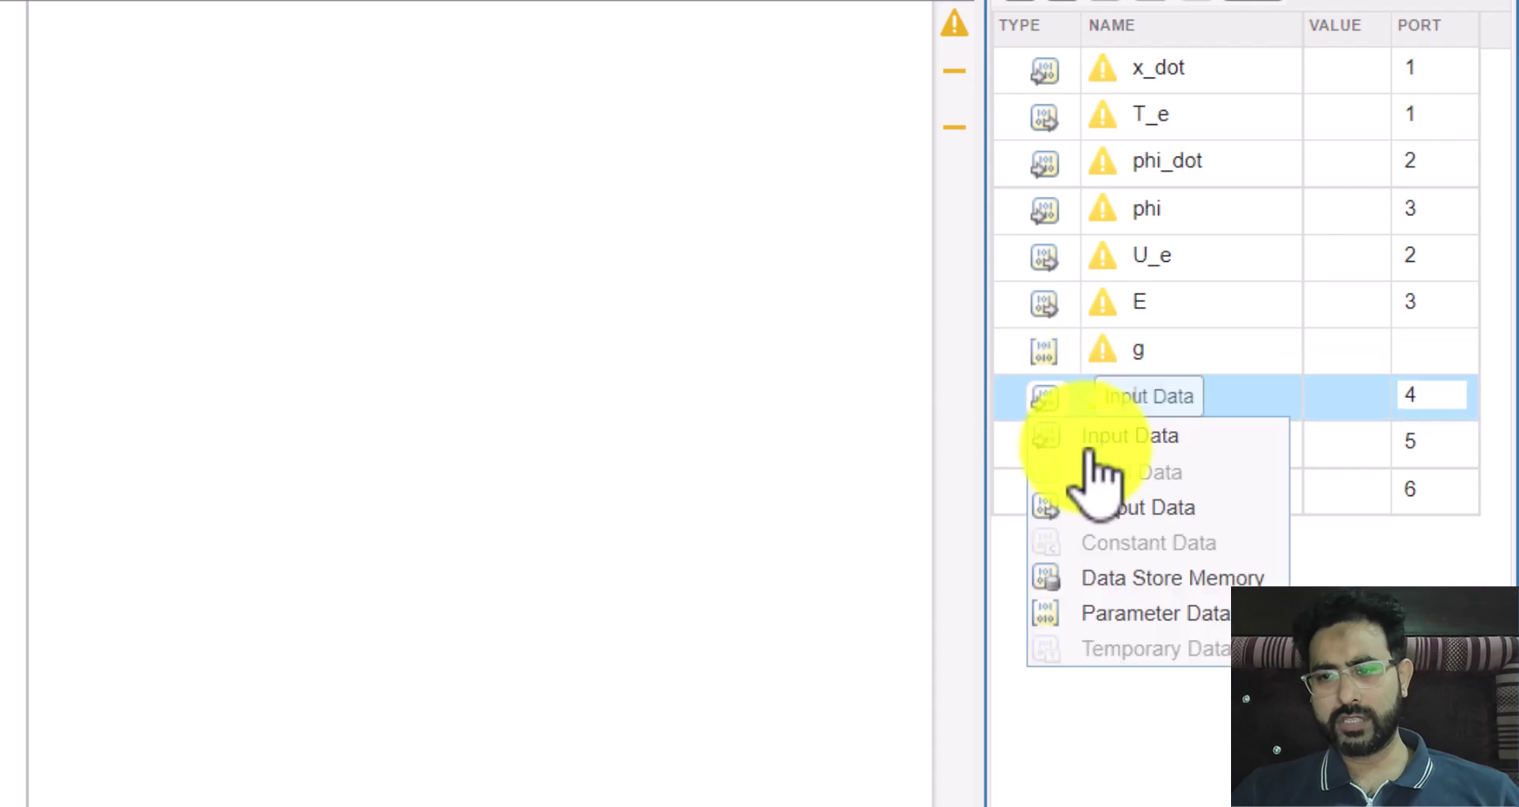
{"action": "left_click", "coordinate": [1124, 610]}
{"action": "left_click", "coordinate": [1045, 443]}
{"action": "left_click", "coordinate": [1139, 660]}
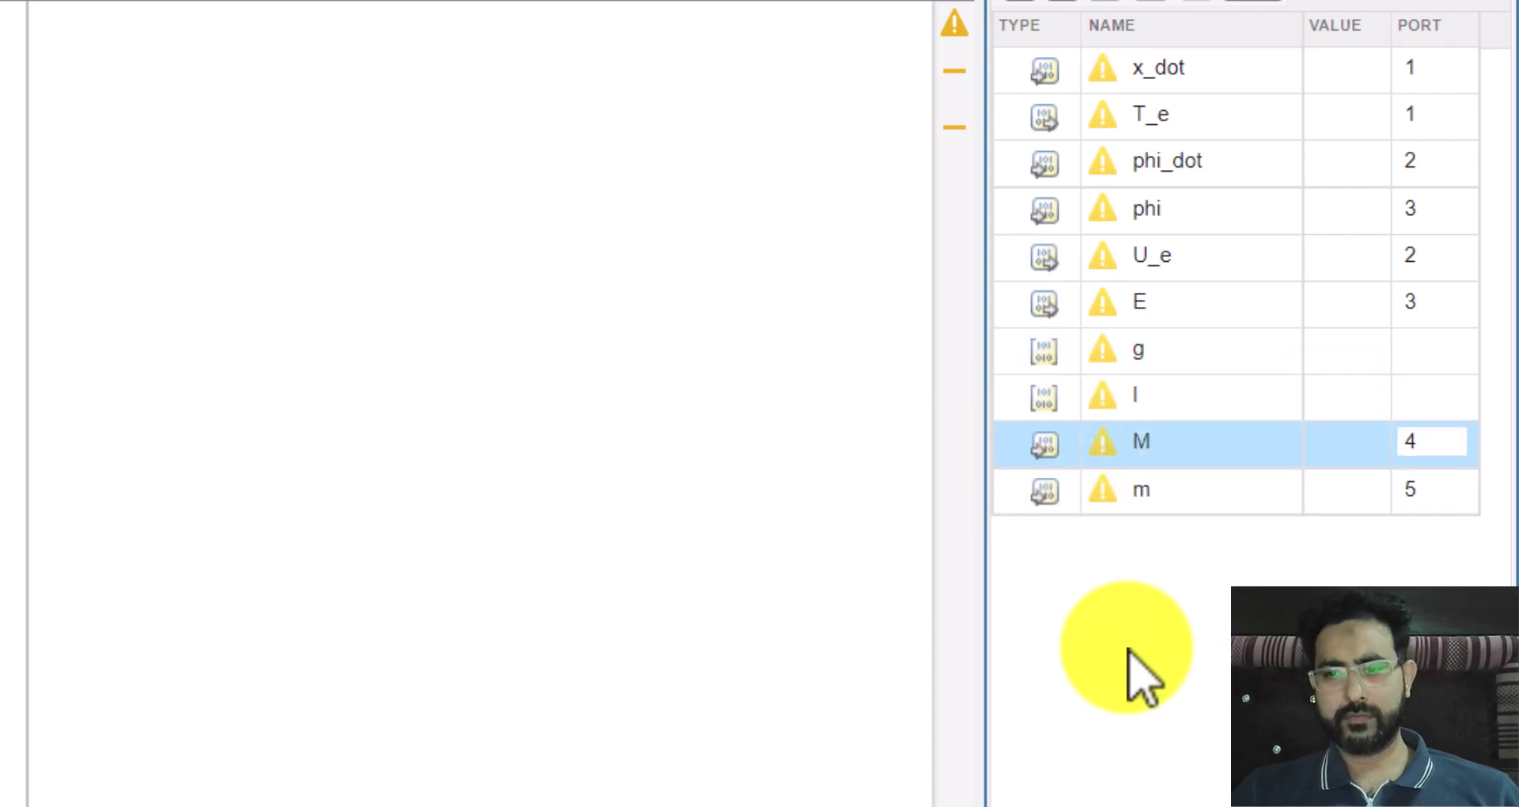
{"action": "left_click", "coordinate": [1045, 491]}
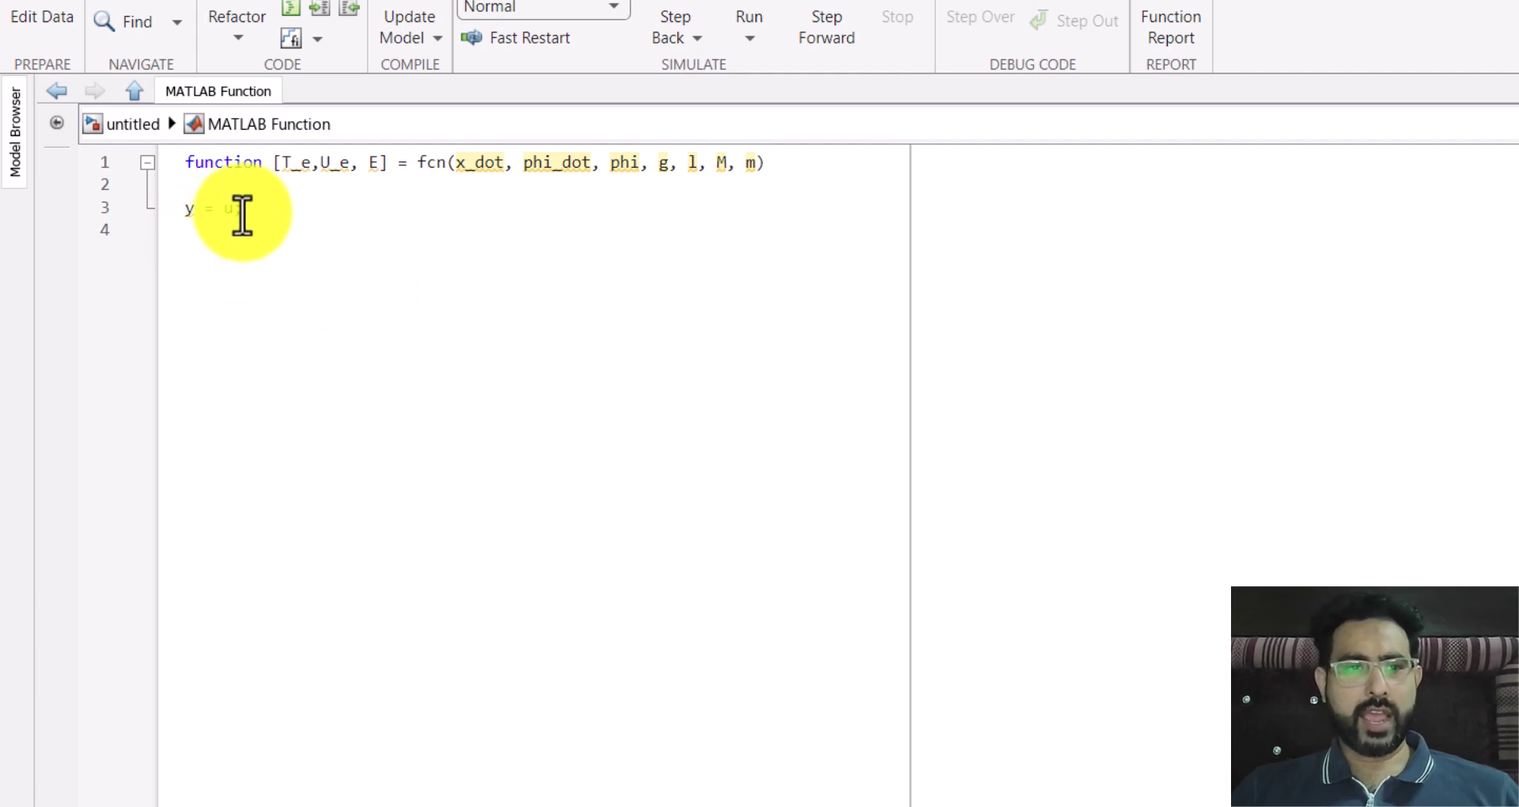
Replace the line y = u; with the first kinetic energy term from the model's equation: T_e = 0.5*(M+m)*x_dot^2 +
{"action": "left_click_drag", "start_coordinate": [246, 209], "coordinate": [177, 222]}
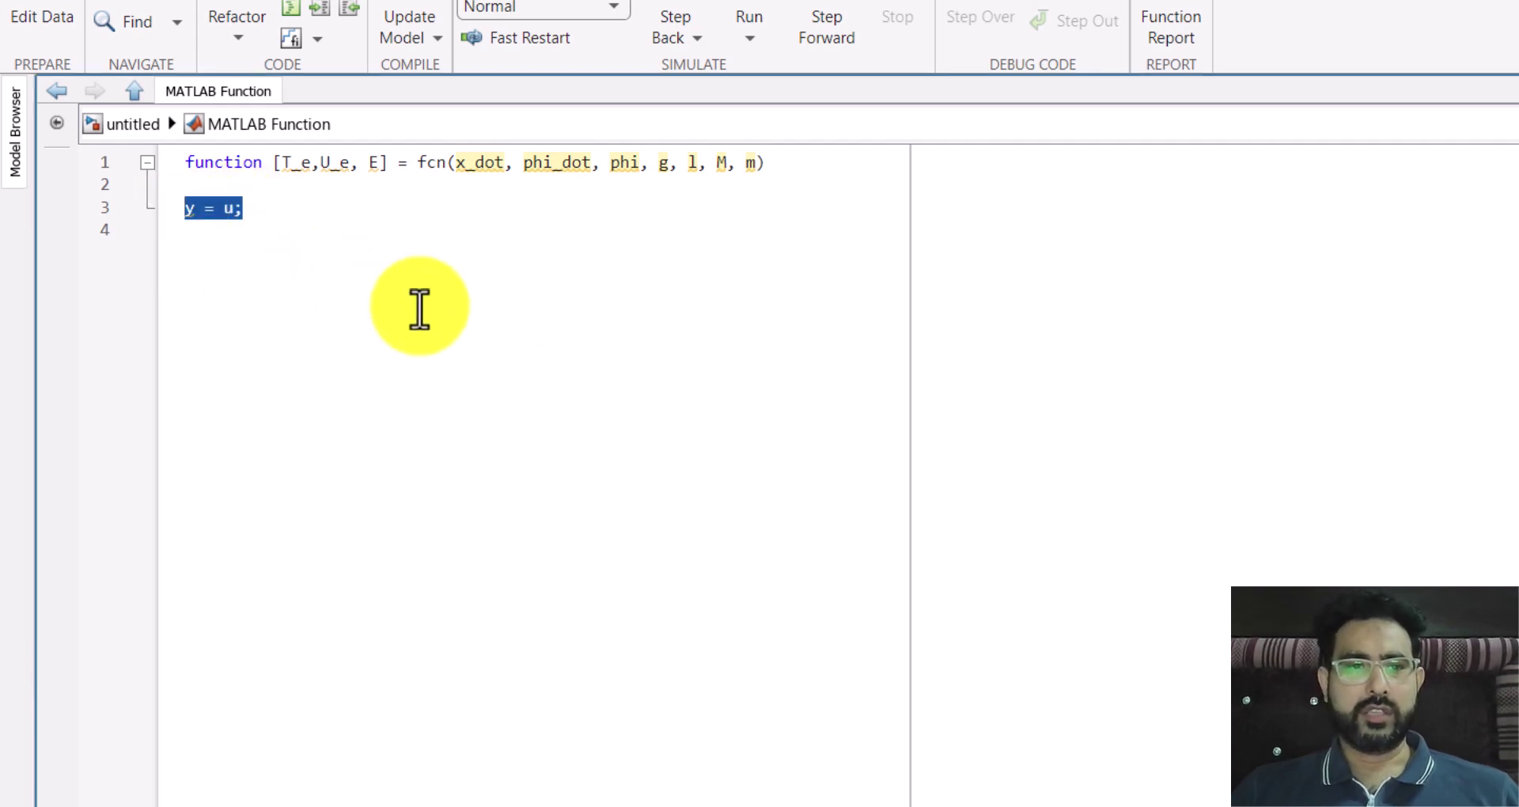
{"action": "type", "text": "T_"}
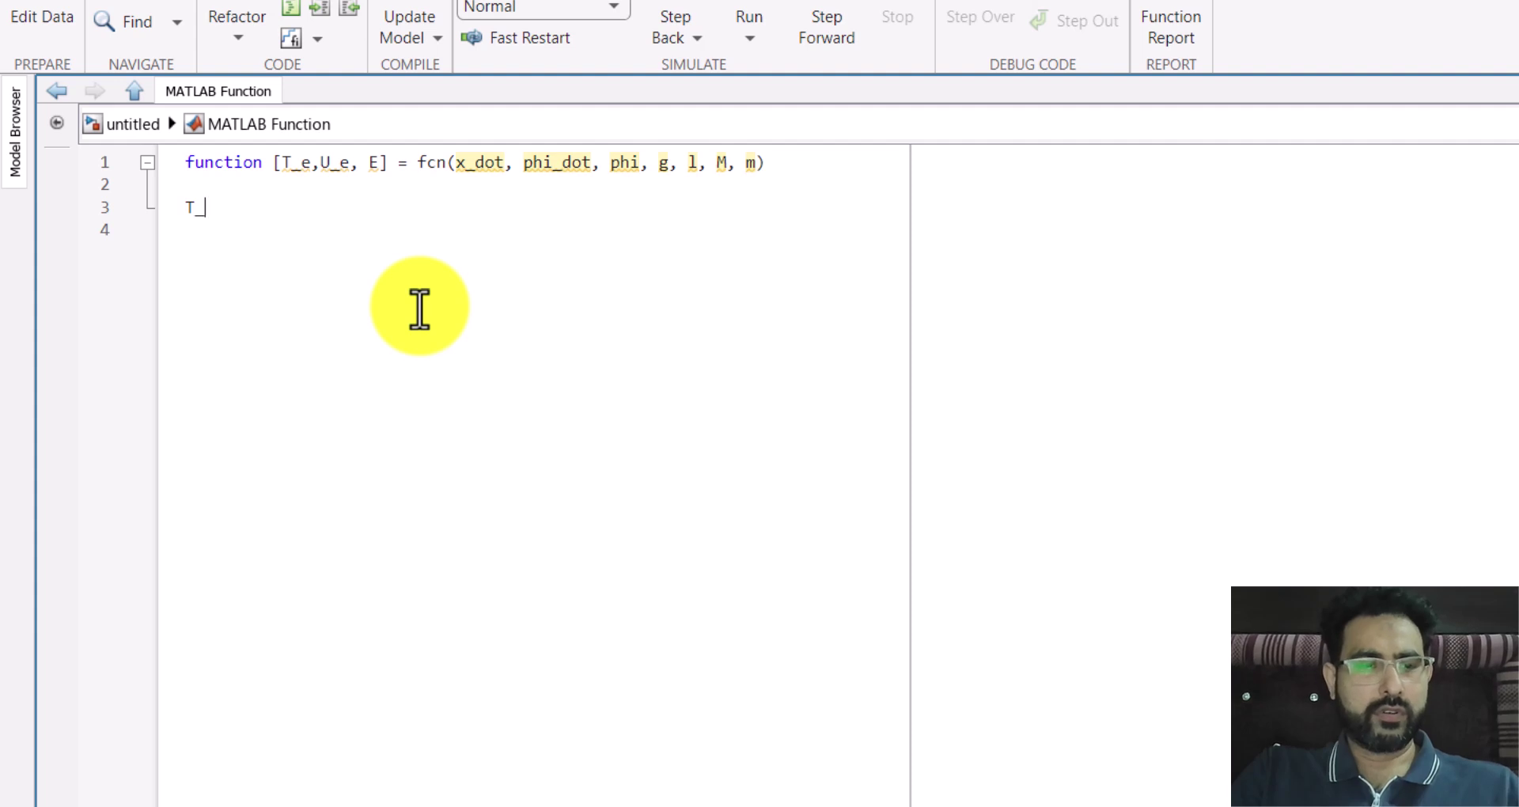
{"action": "type", "text": "e ="}
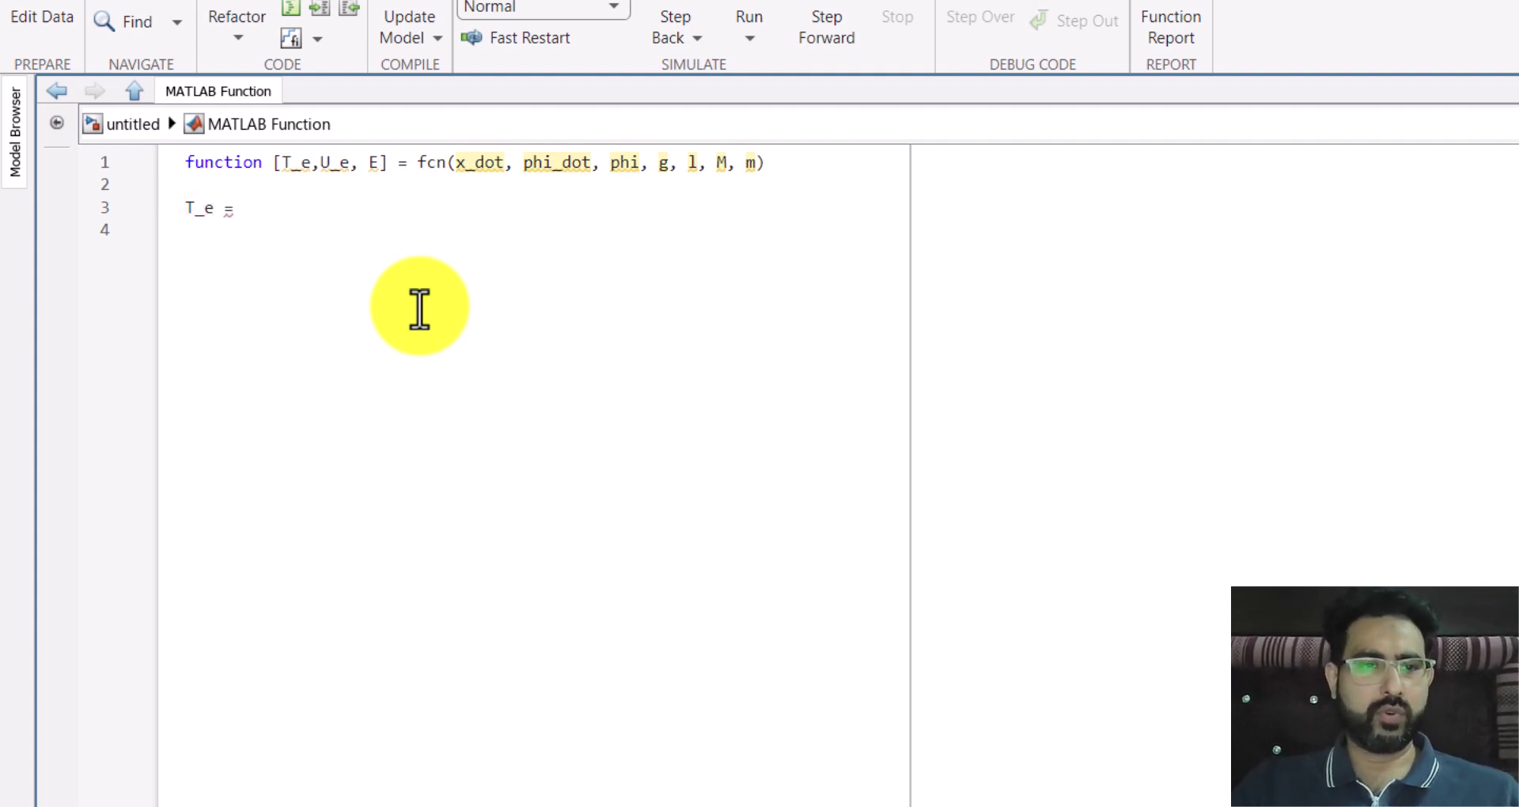
{"action": "left_click", "coordinate": [135, 124]}
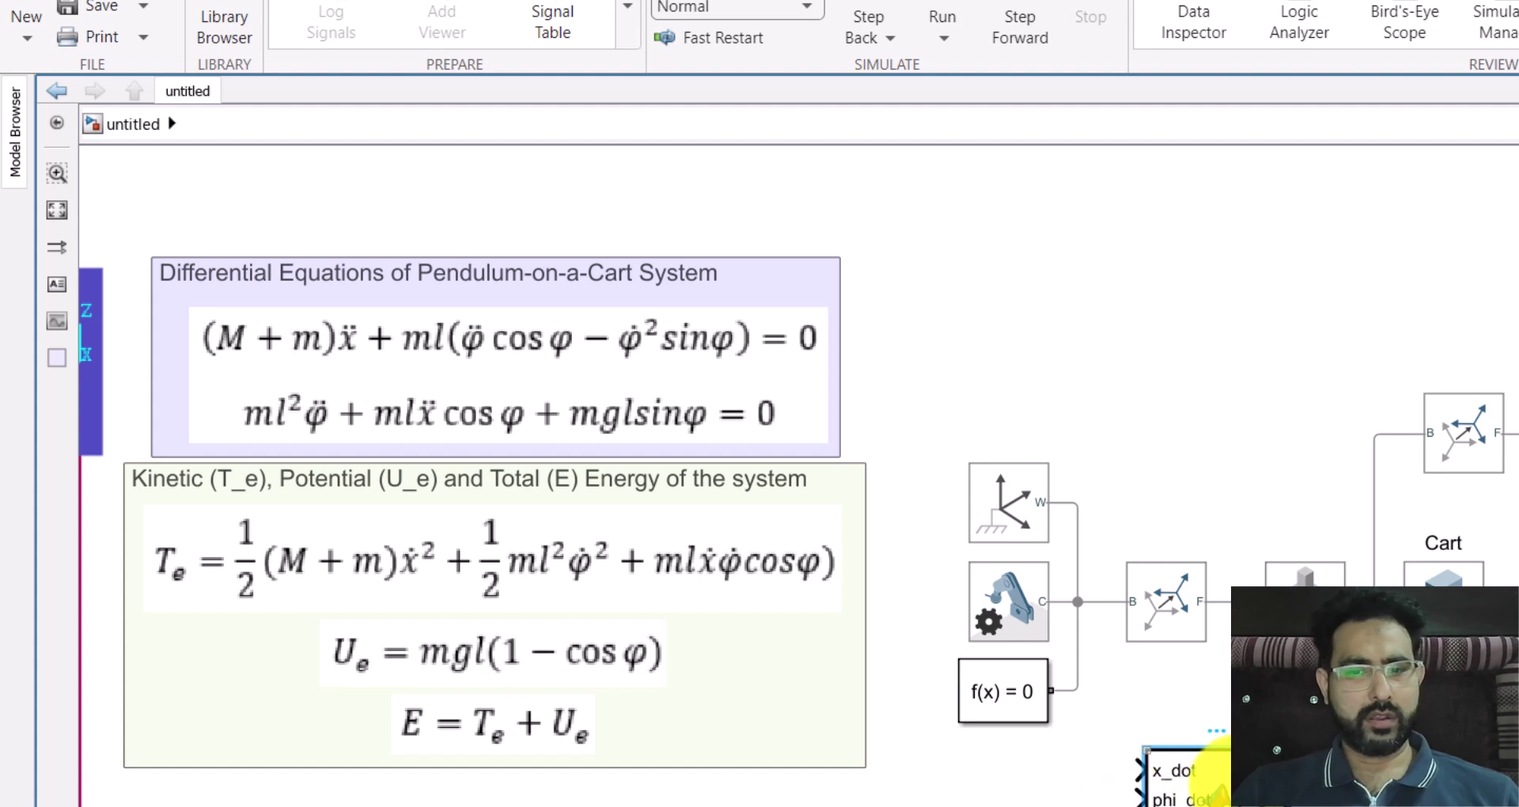
{"action": "double_click", "coordinate": [1179, 779]}
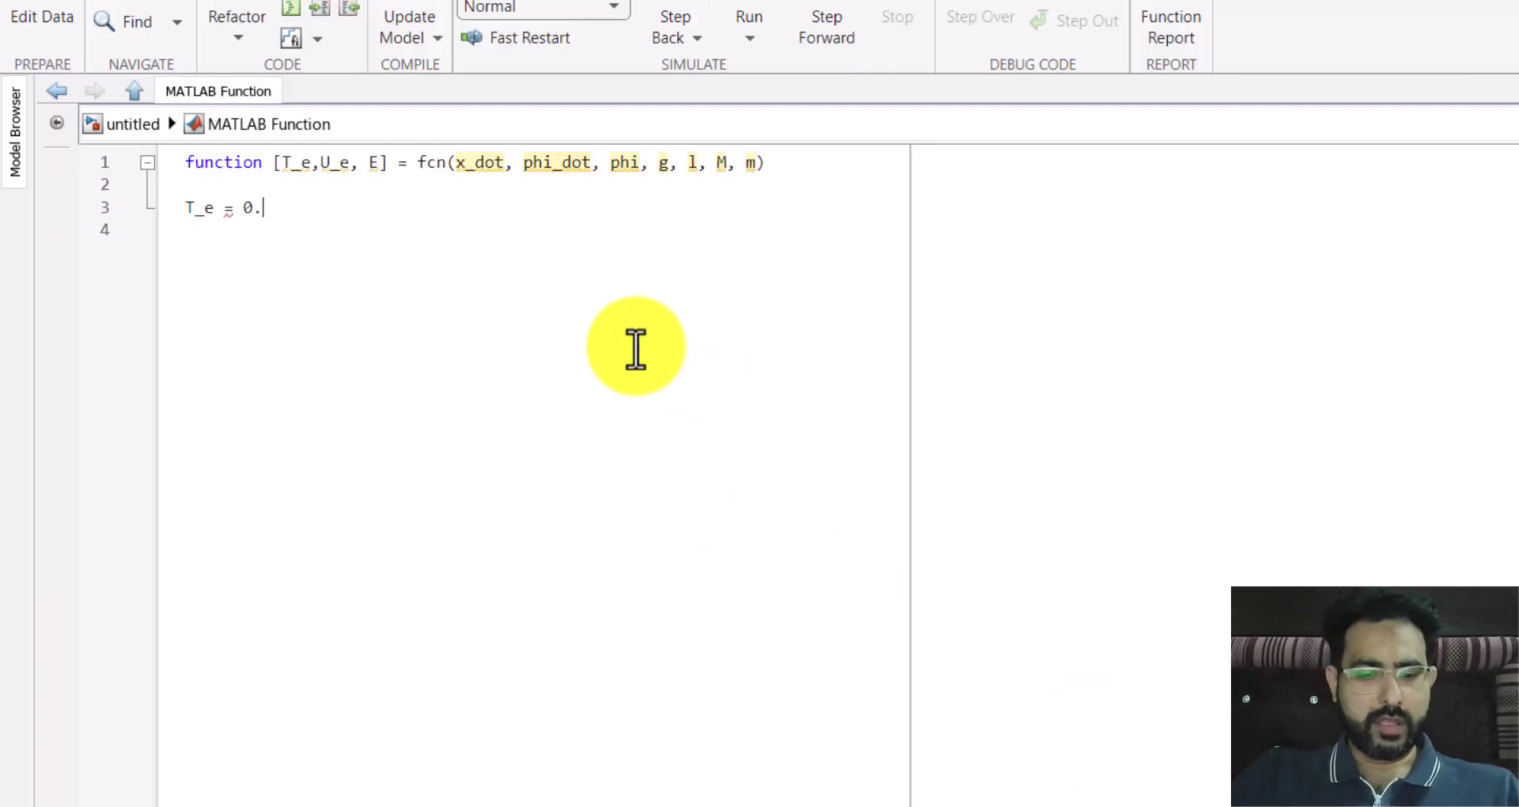
{"action": "type", "text": "*("}
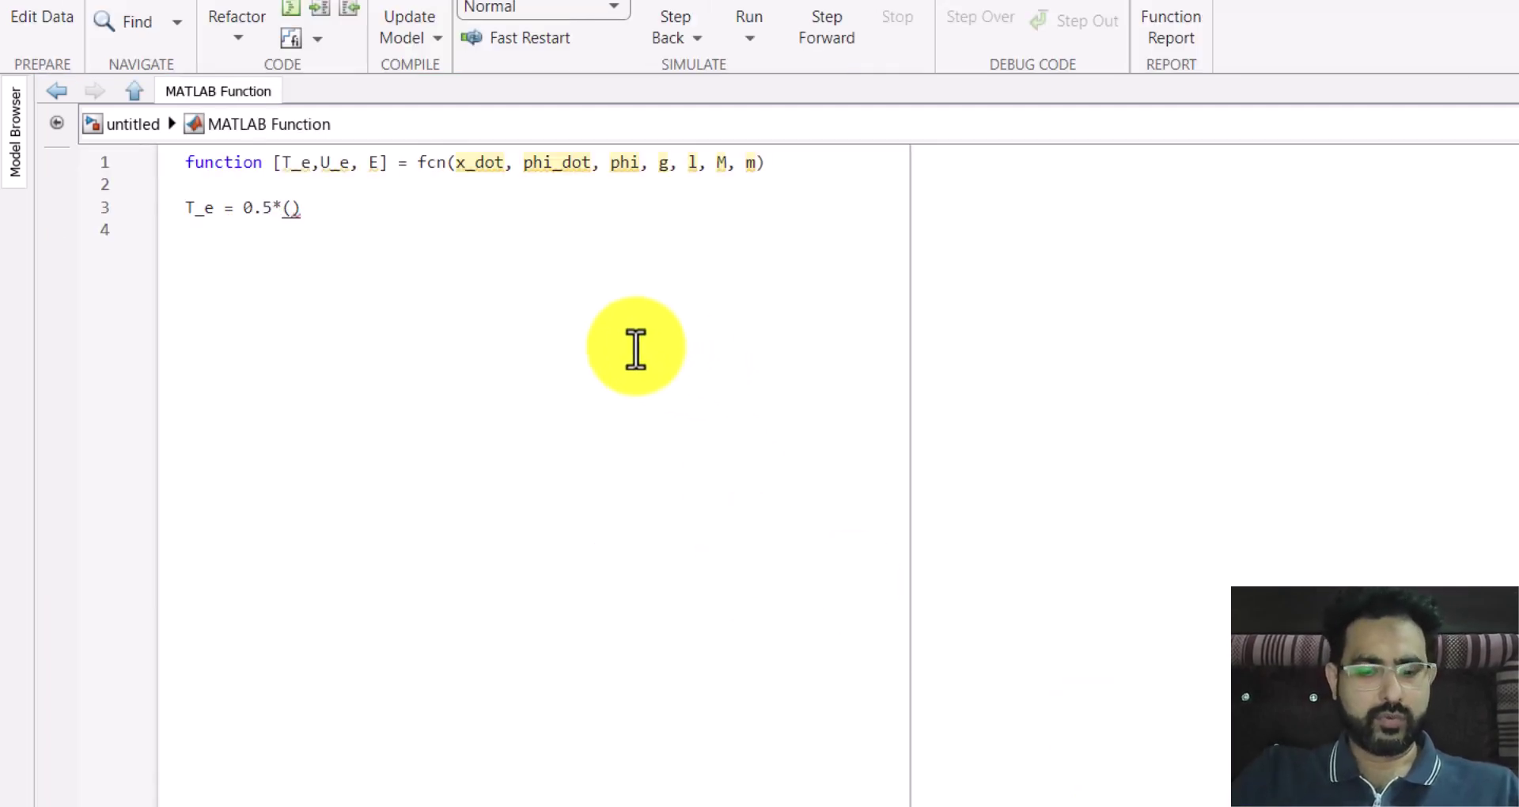
{"action": "type", "text": "M+m"}
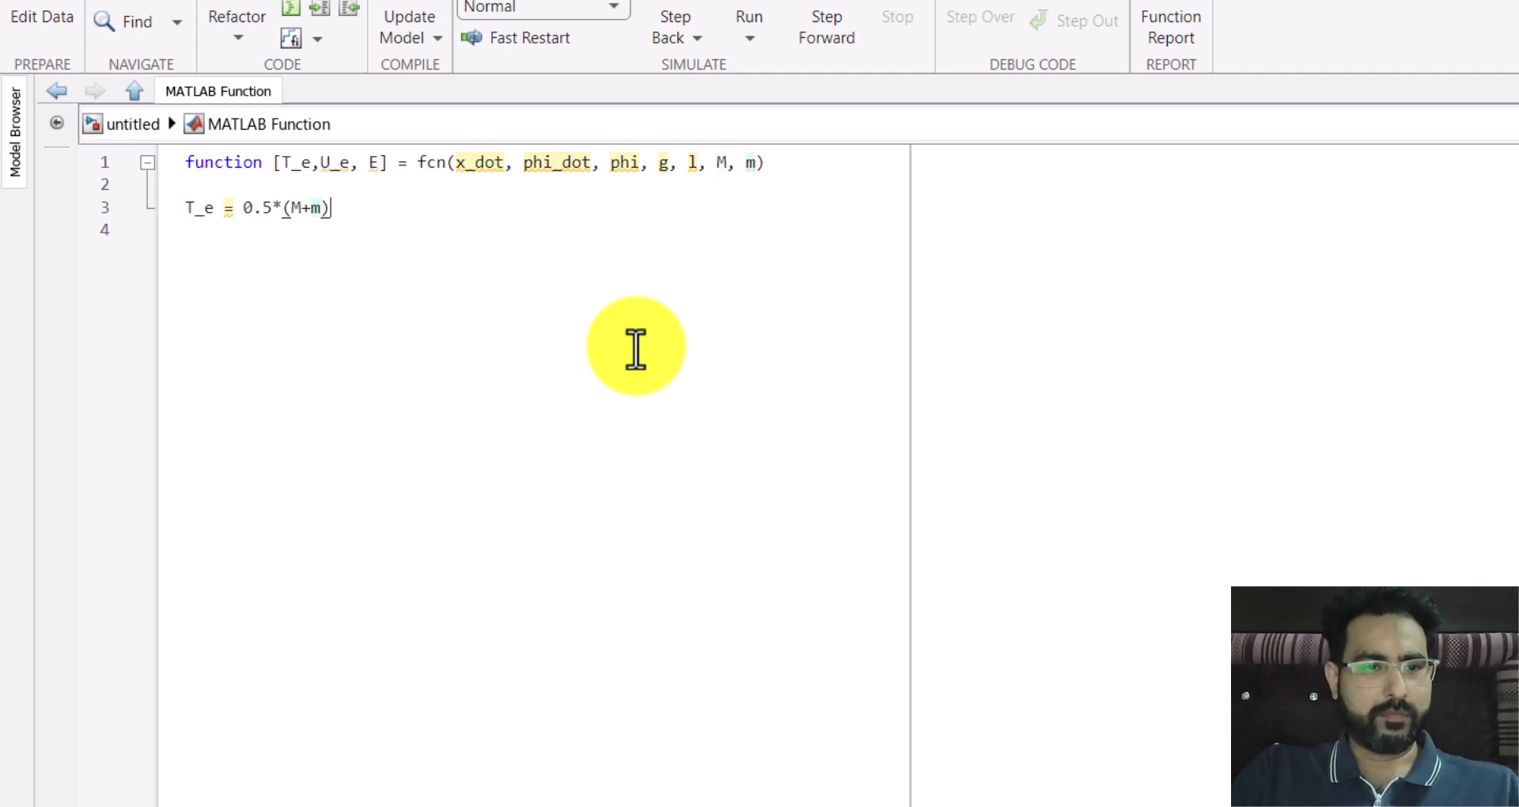
{"action": "type", "text": ")*x_dot"}
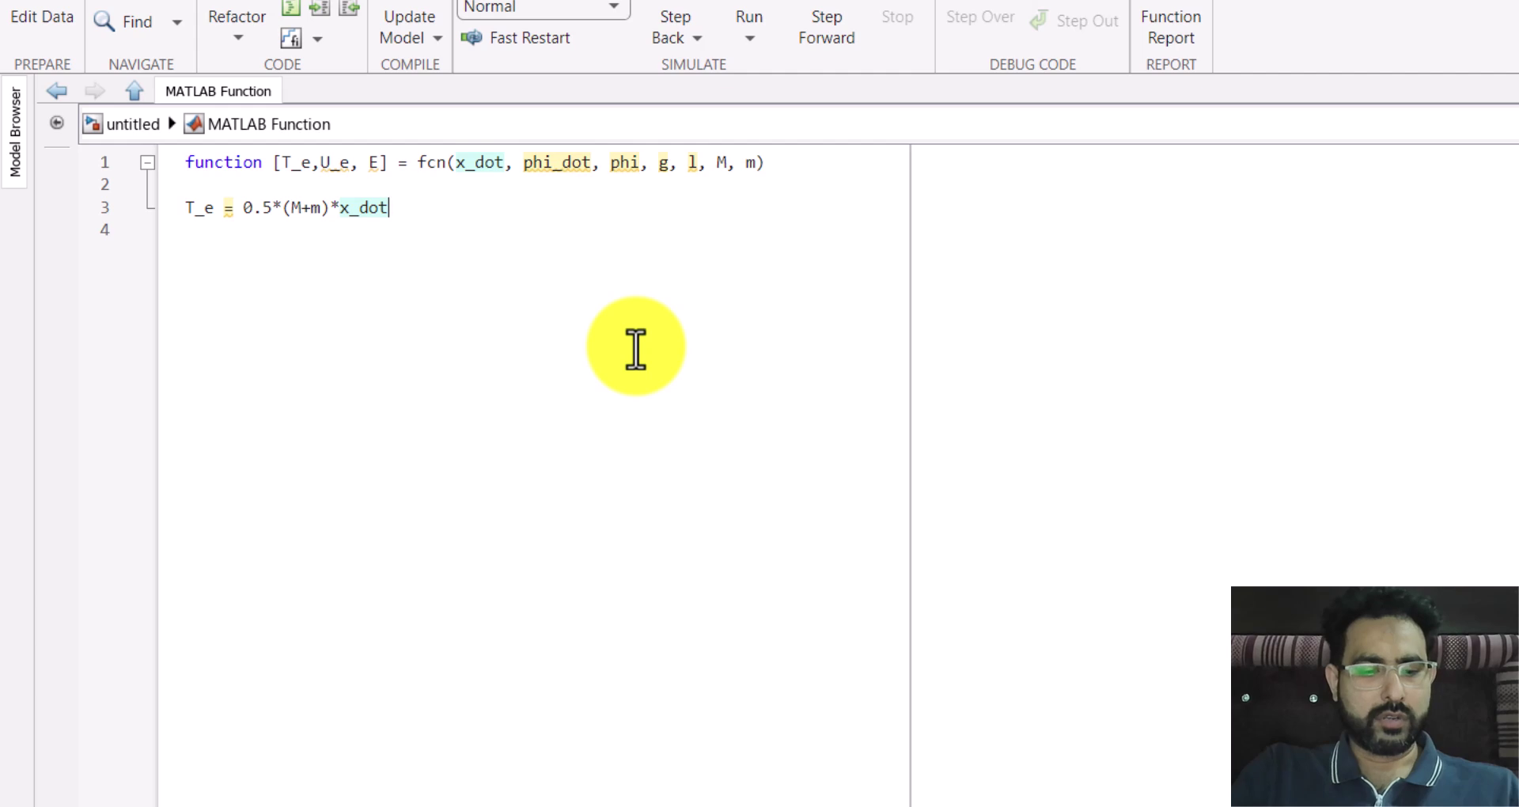
{"action": "type", "text": "^2 +"}
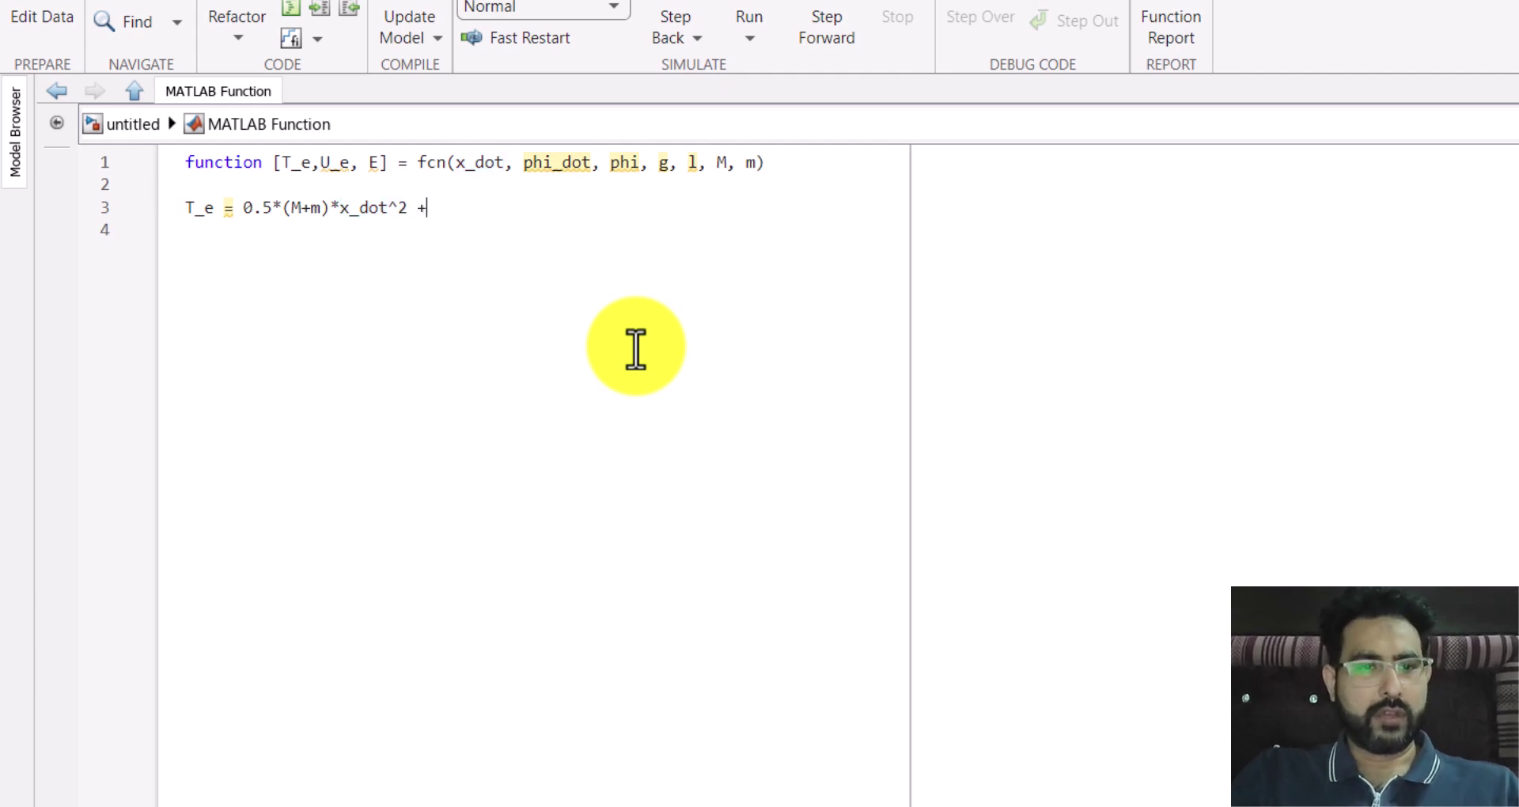
Append the second kinetic energy term from the model's equation to the T_e line: 0.5*m*(l^2)*phi_dot^2 +
{"action": "left_click", "coordinate": [131, 124]}
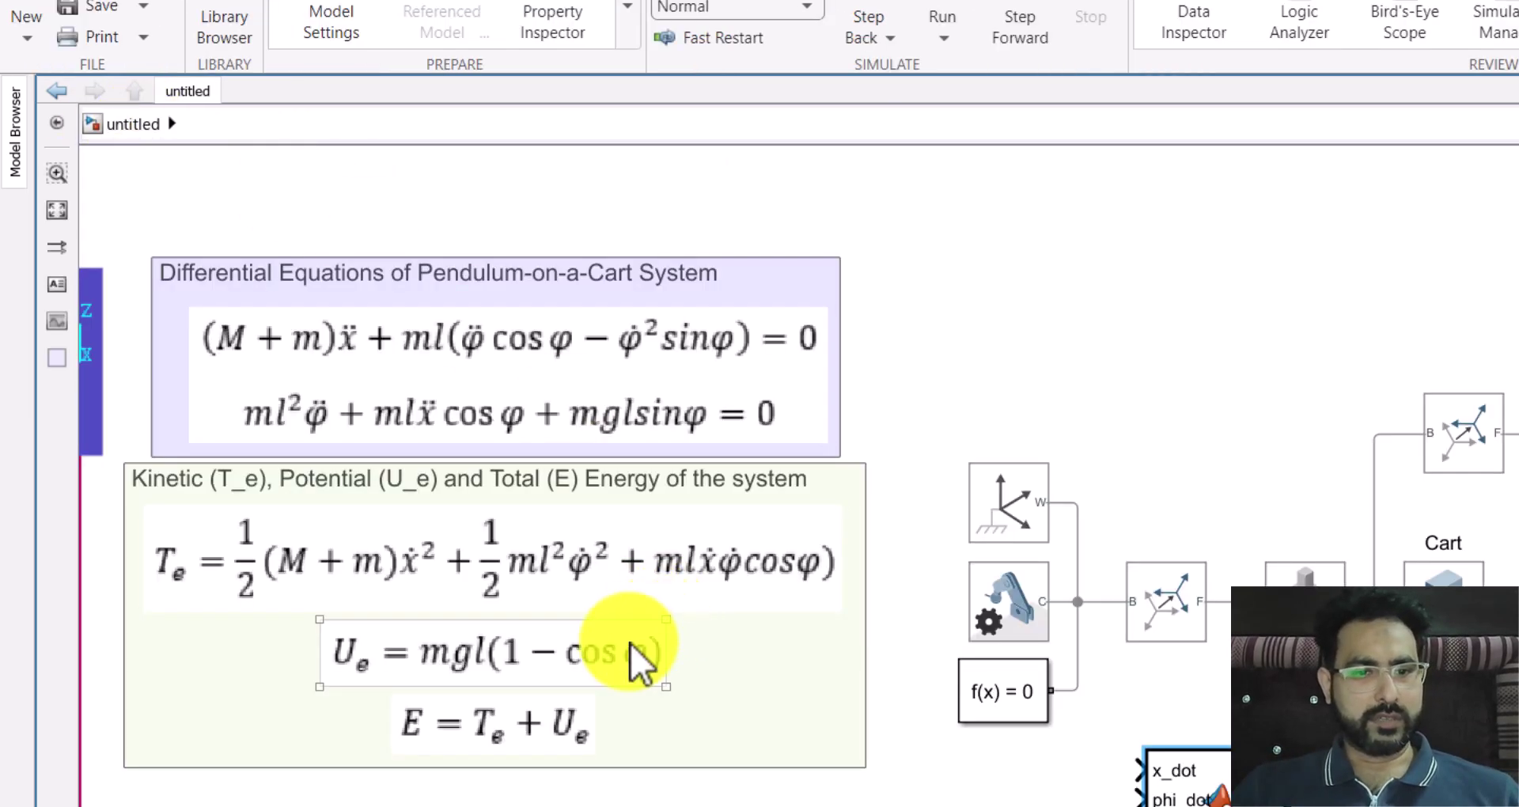
{"action": "left_click", "coordinate": [495, 544]}
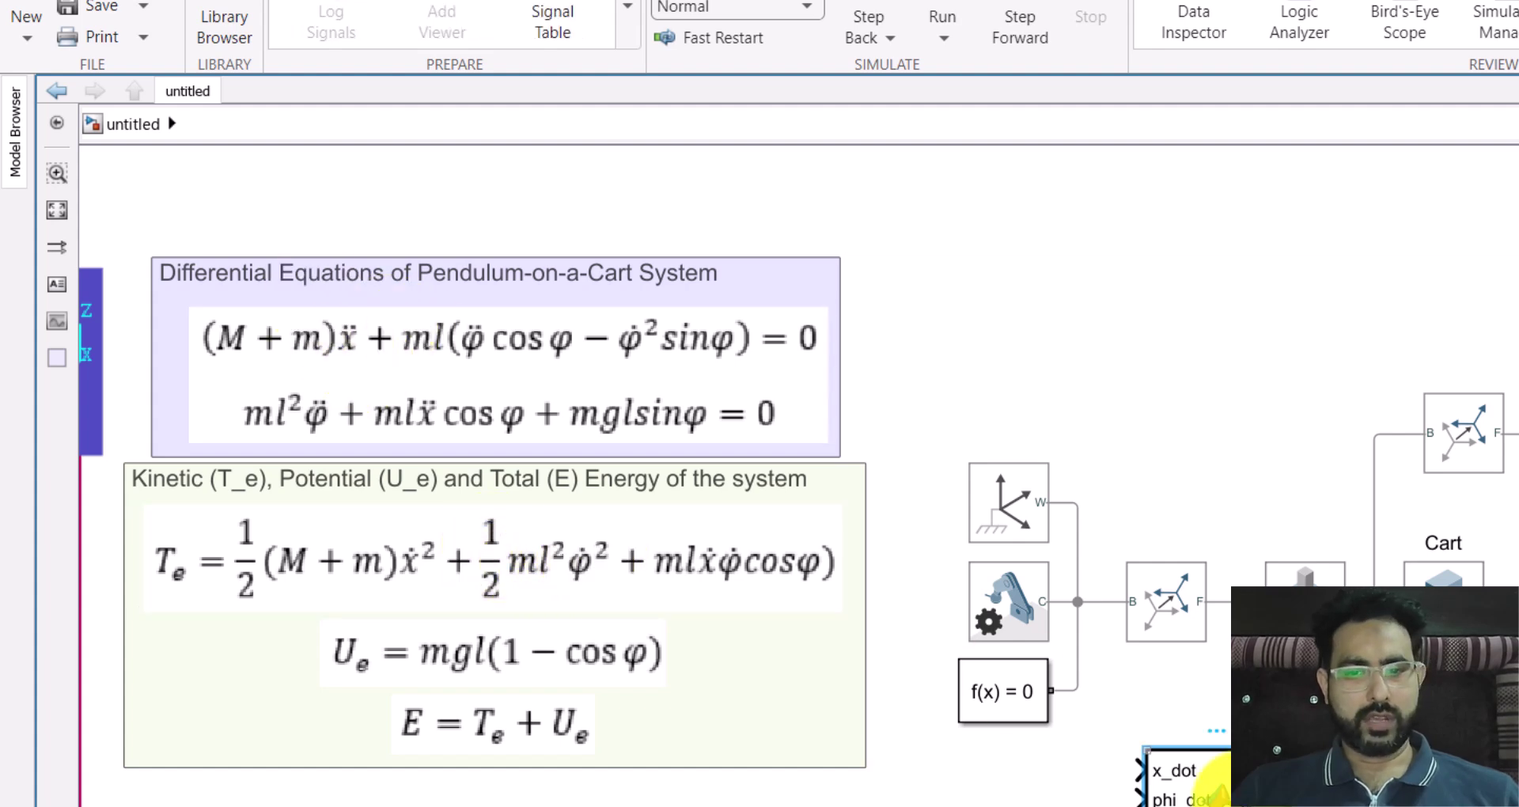
{"action": "double_click", "coordinate": [1183, 784]}
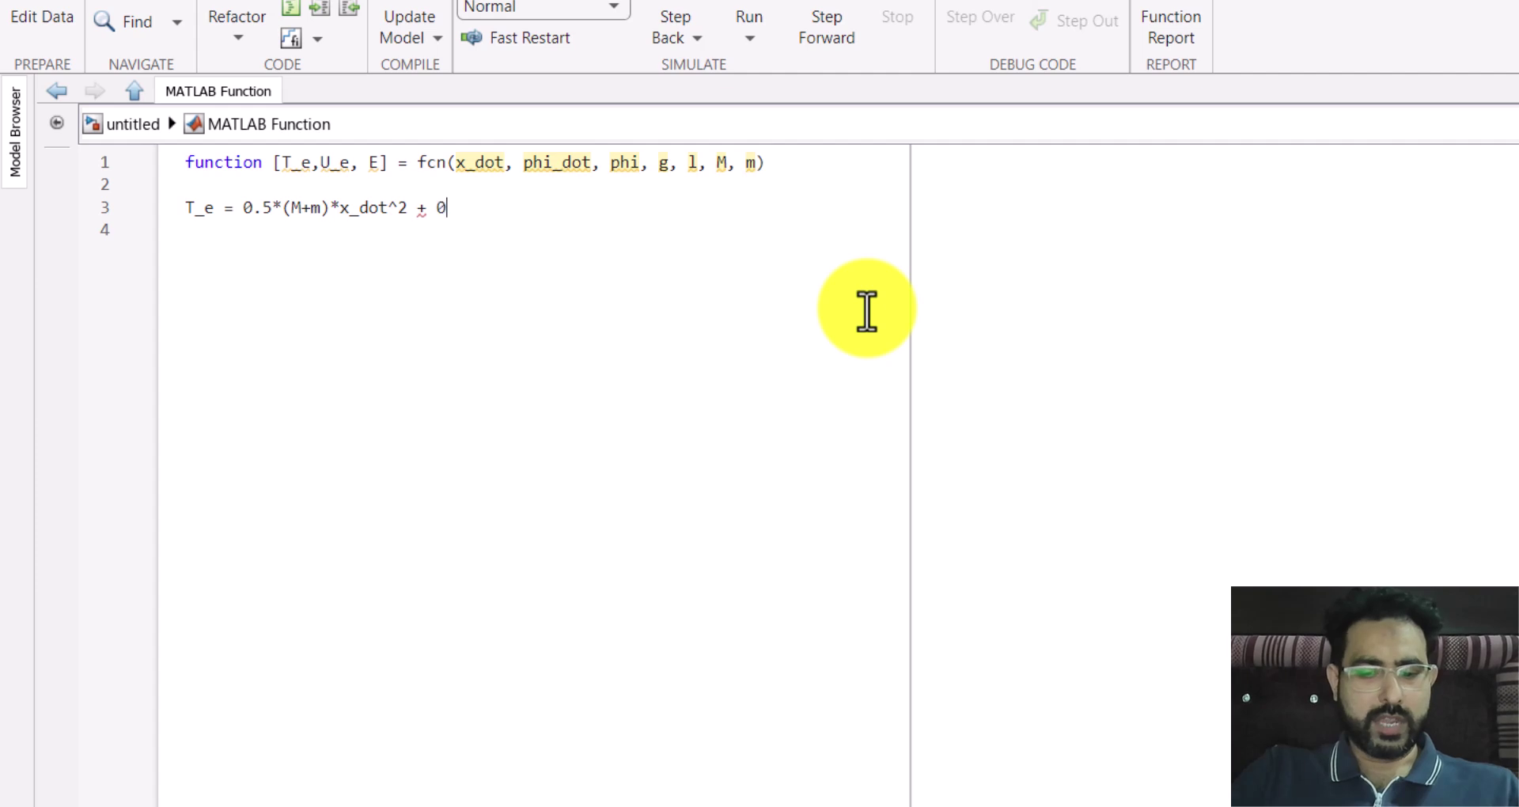
{"action": "type", "text": "5*"}
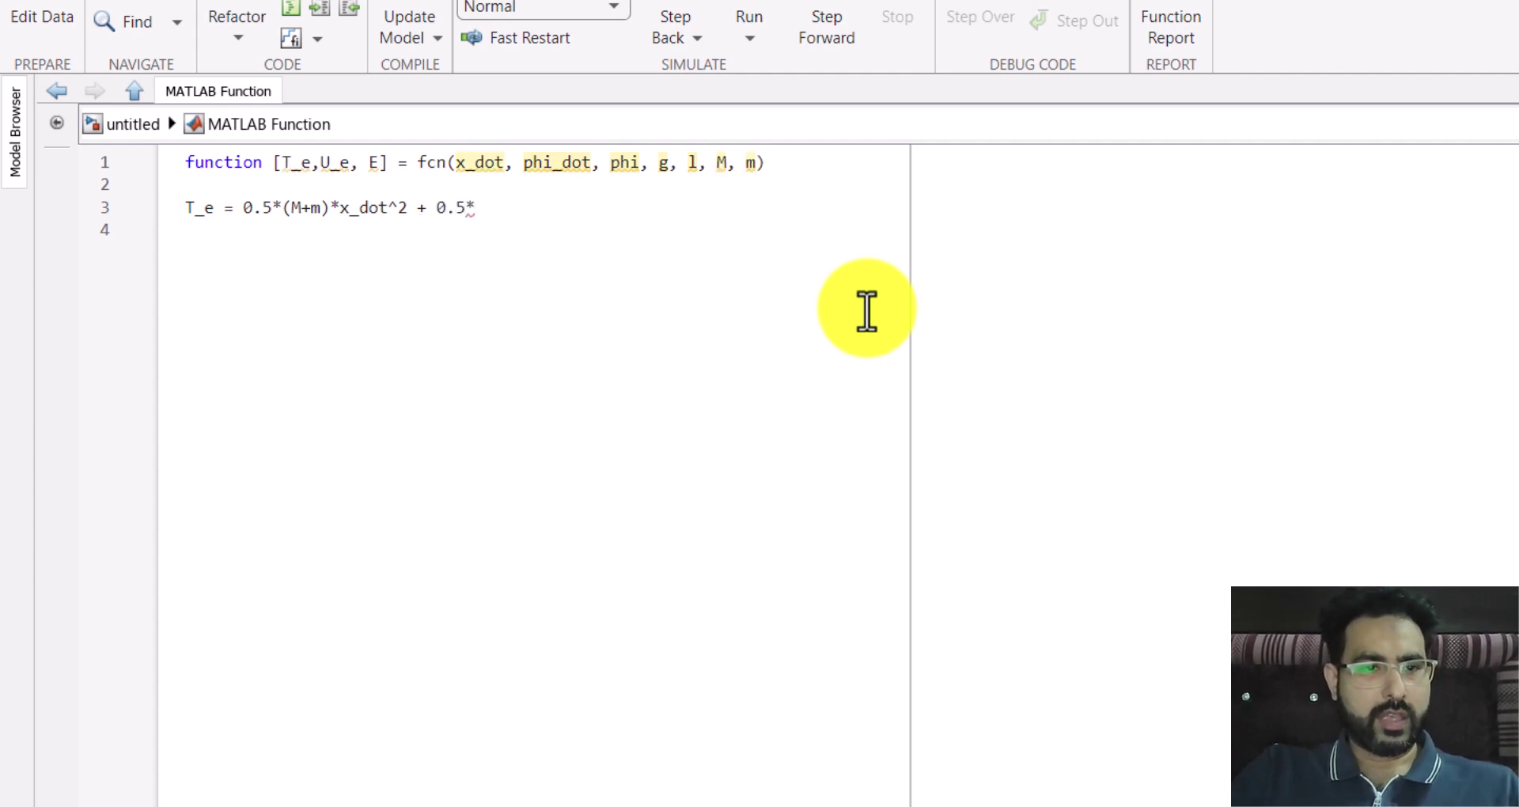
{"action": "type", "text": "m*l"}
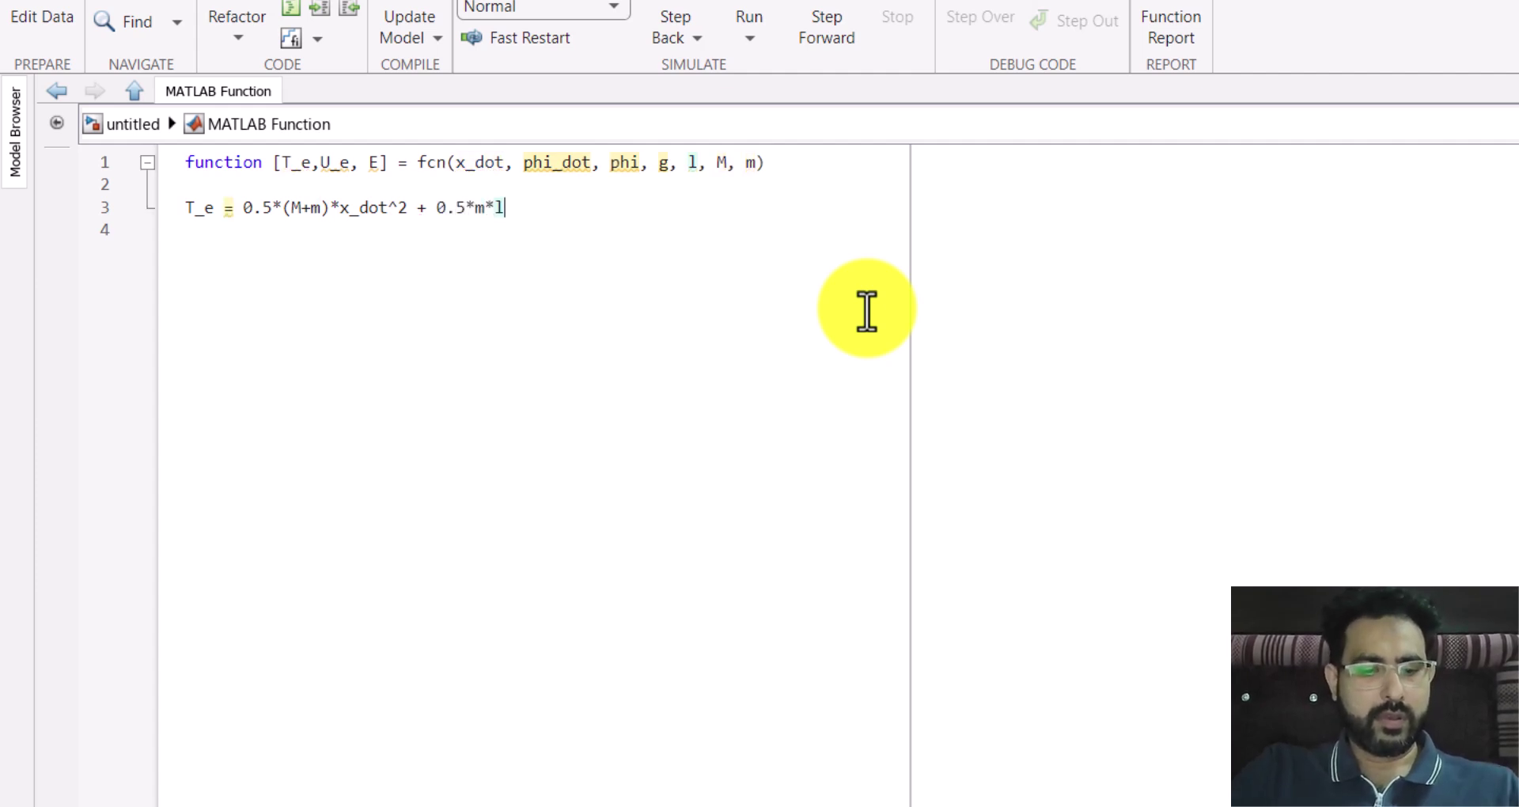
{"action": "type", "text": "^2*"}
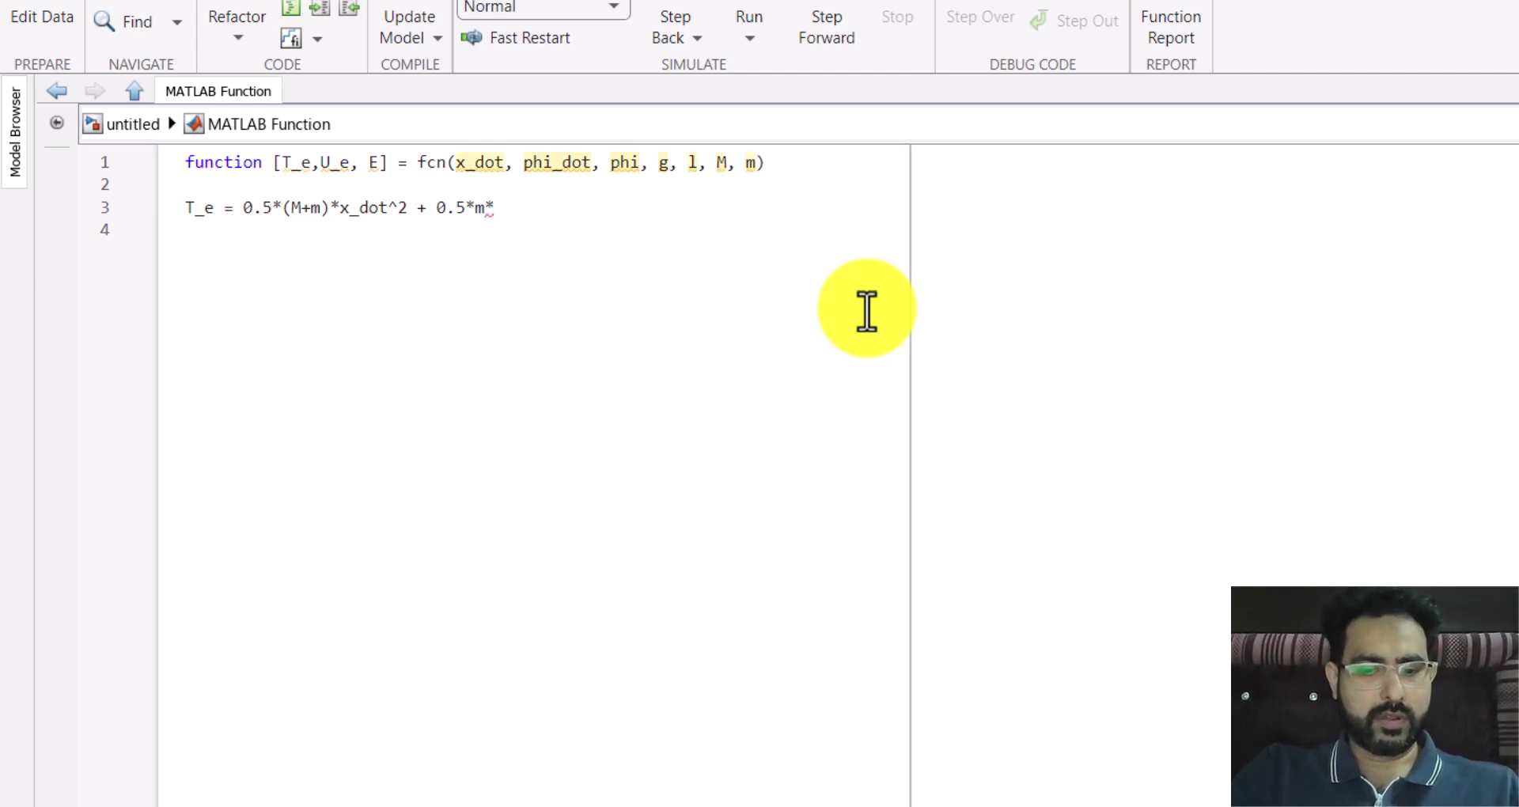
{"action": "type", "text": "l^2"}
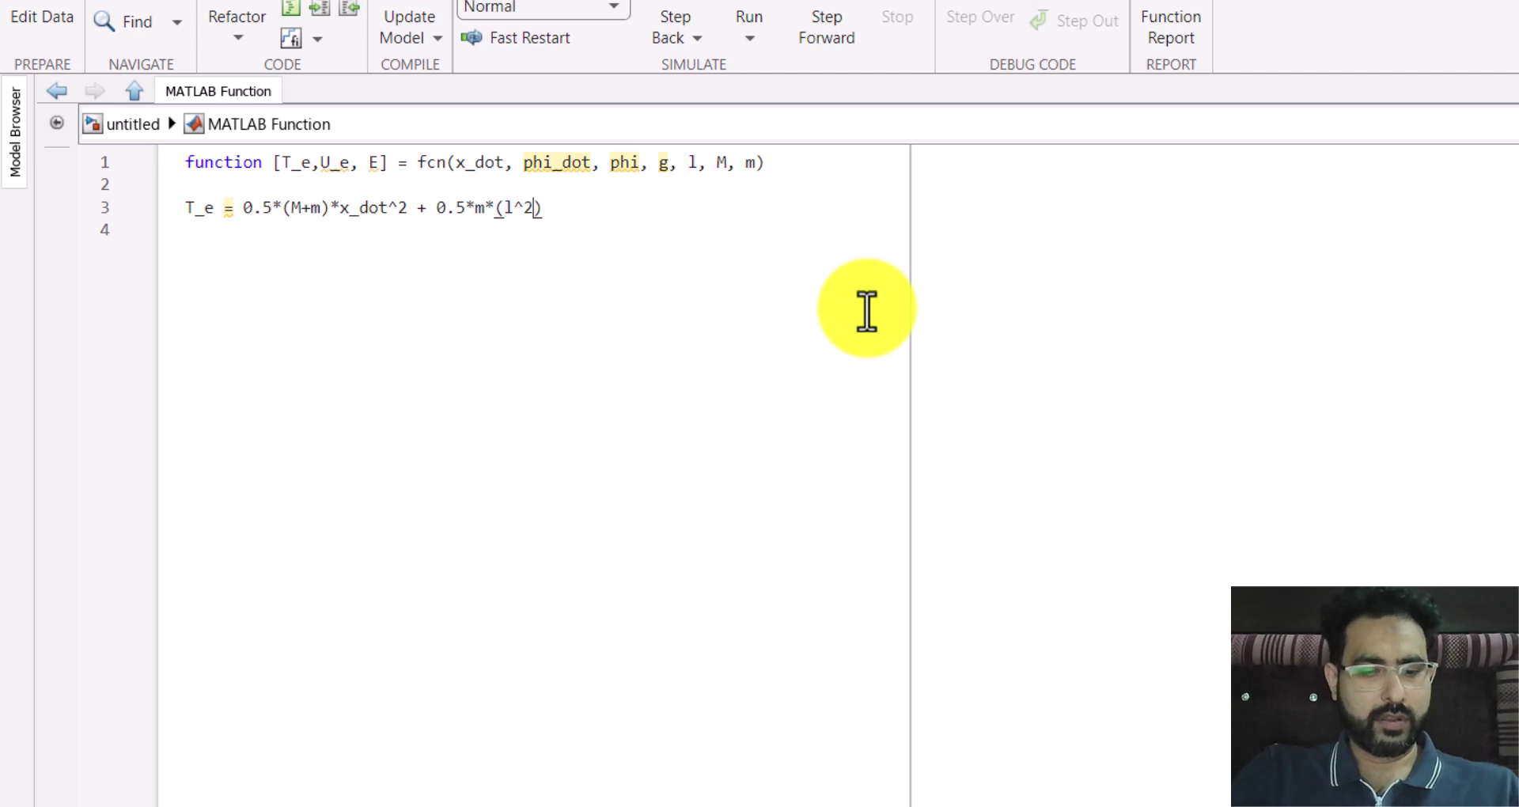
{"action": "type", "text": "*"}
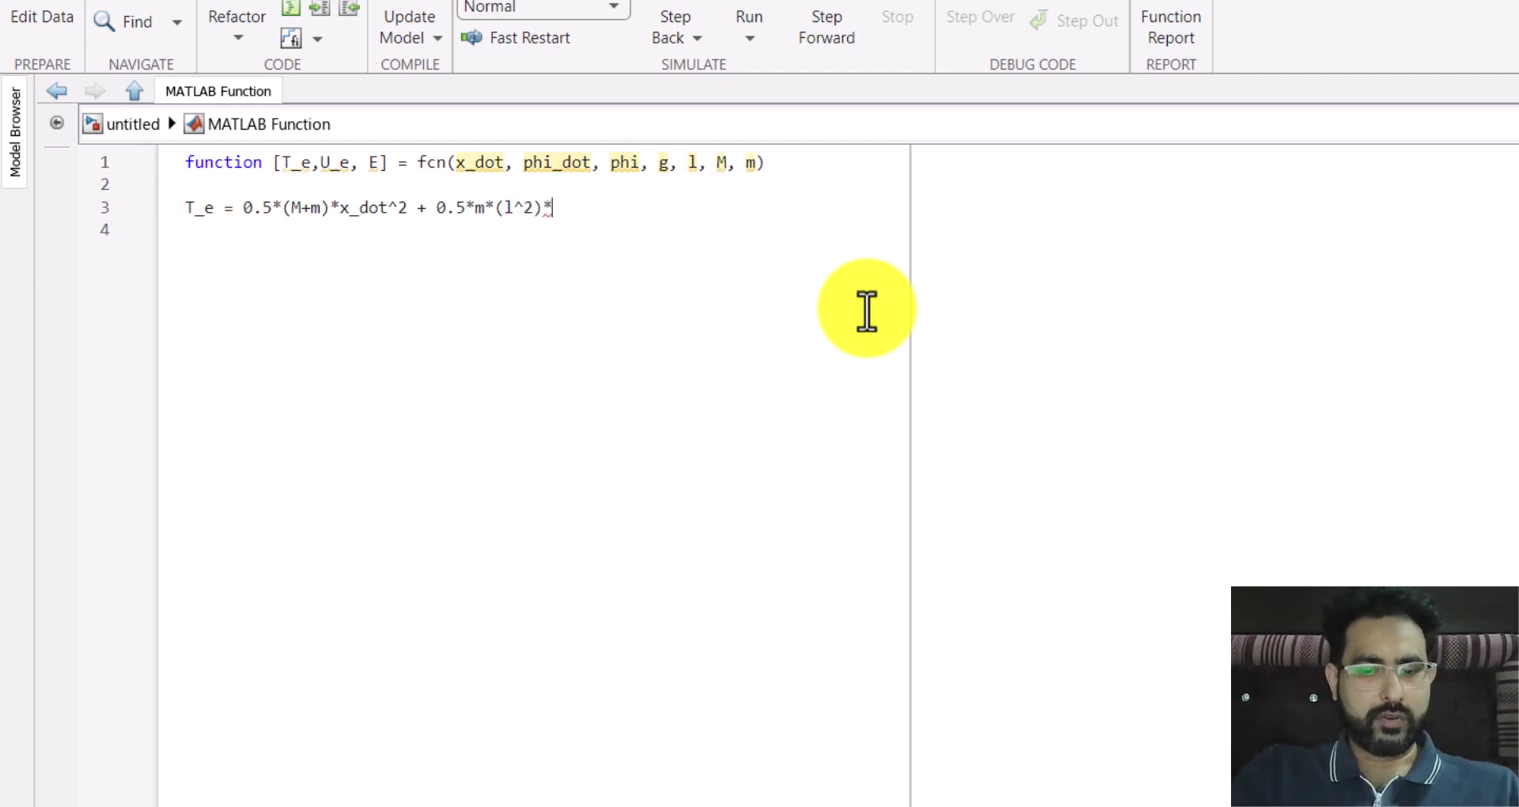
{"action": "type", "text": "phi_dot"}
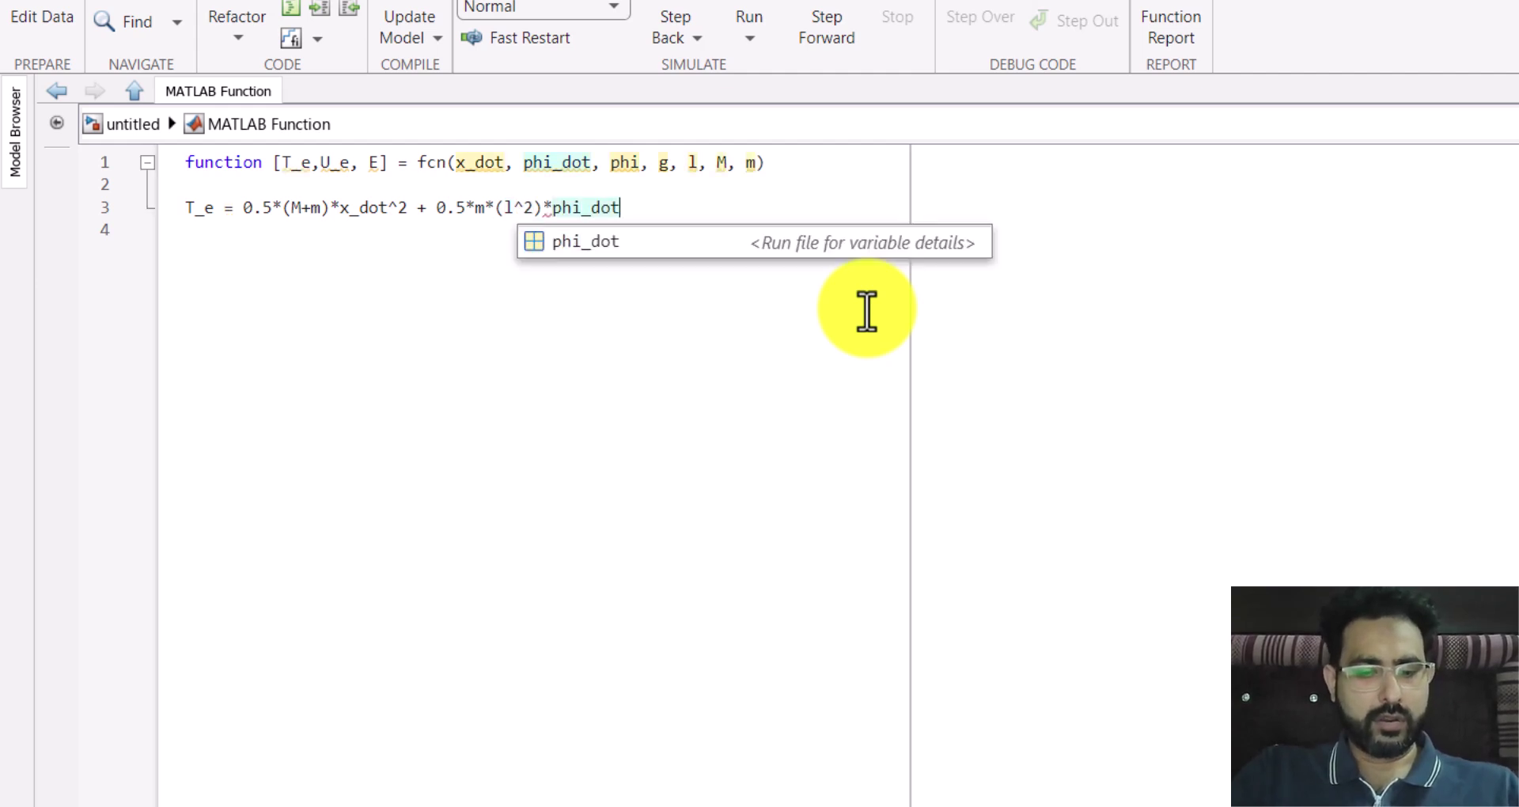
{"action": "type", "text": "^2 +"}
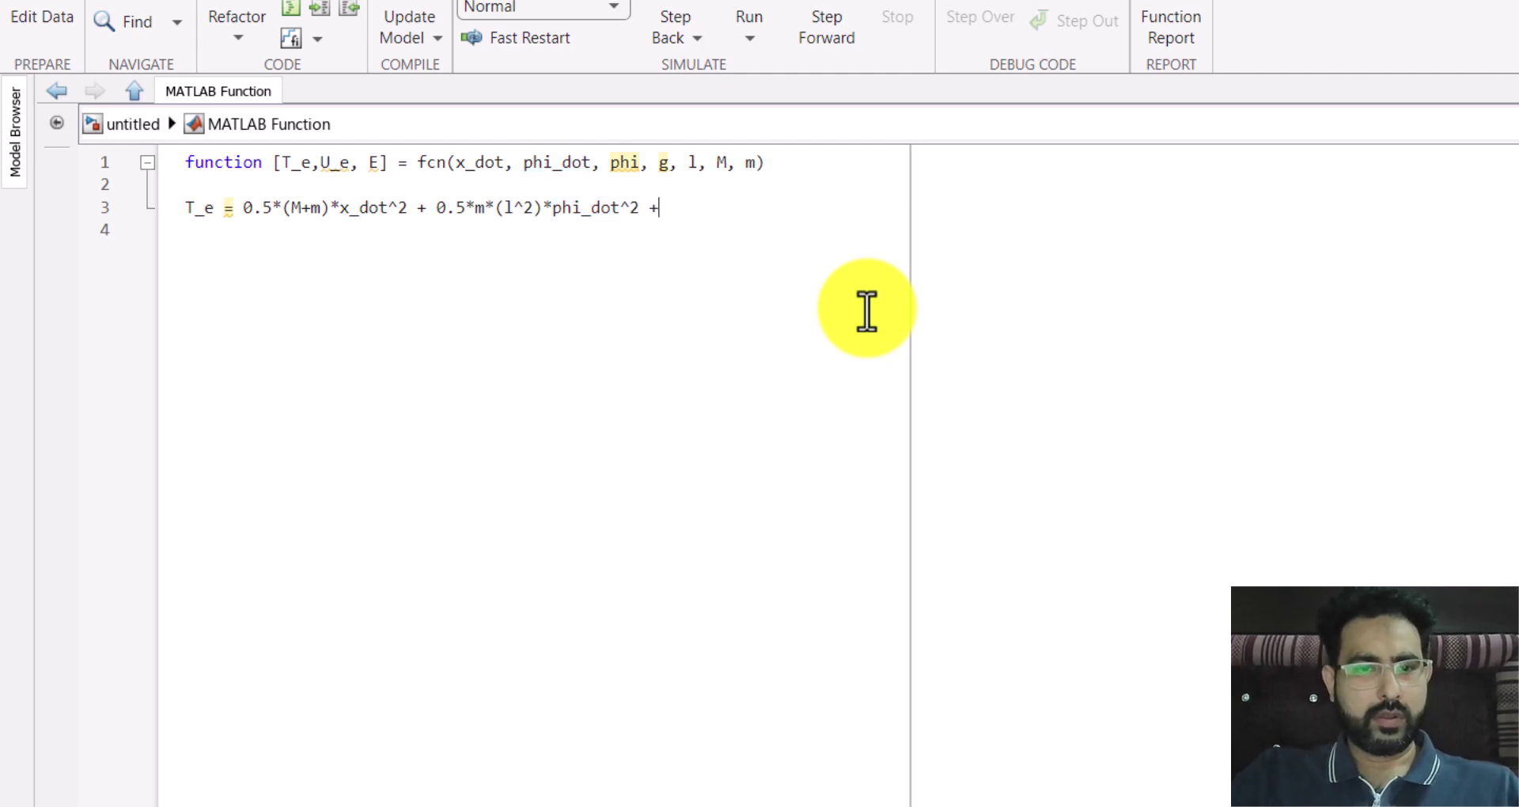
Check the kinetic energy equation in the model and append its third term to the T_e line: m*l*x_dot*phi_dot*cos(phi);
{"action": "left_click", "coordinate": [119, 126]}
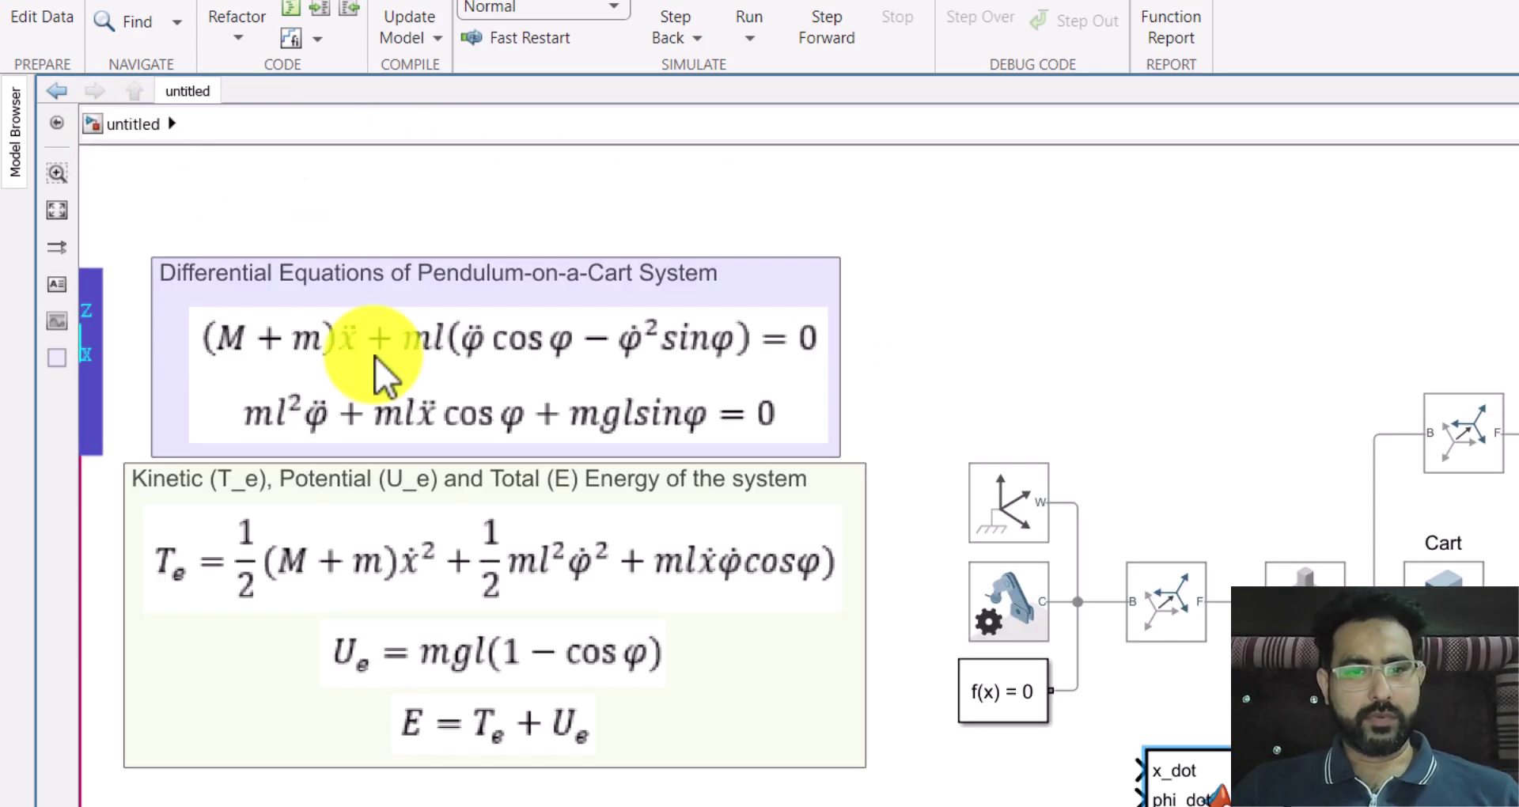
{"action": "left_click", "coordinate": [662, 578]}
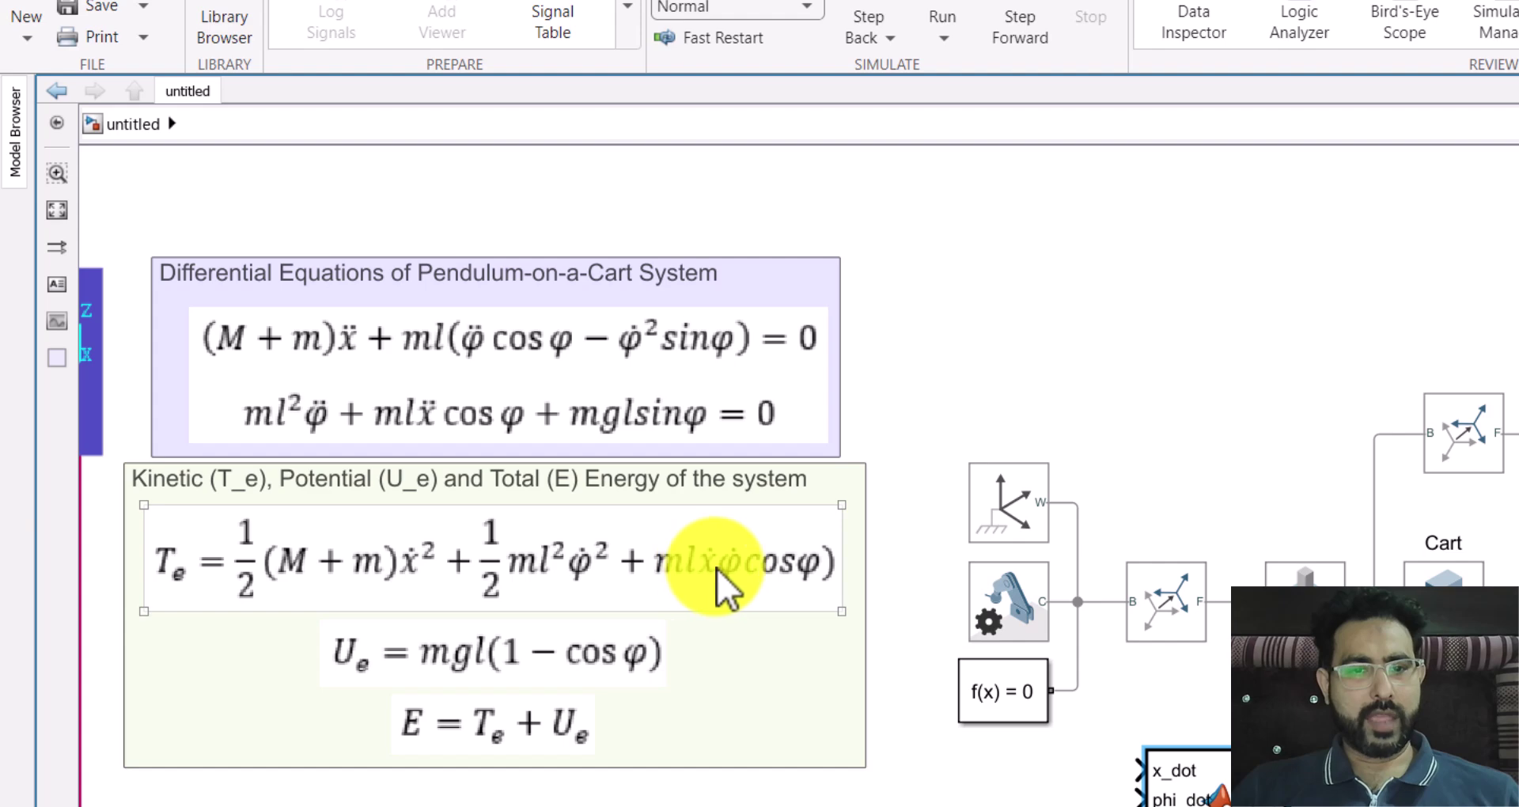
{"action": "left_click", "coordinate": [467, 178]}
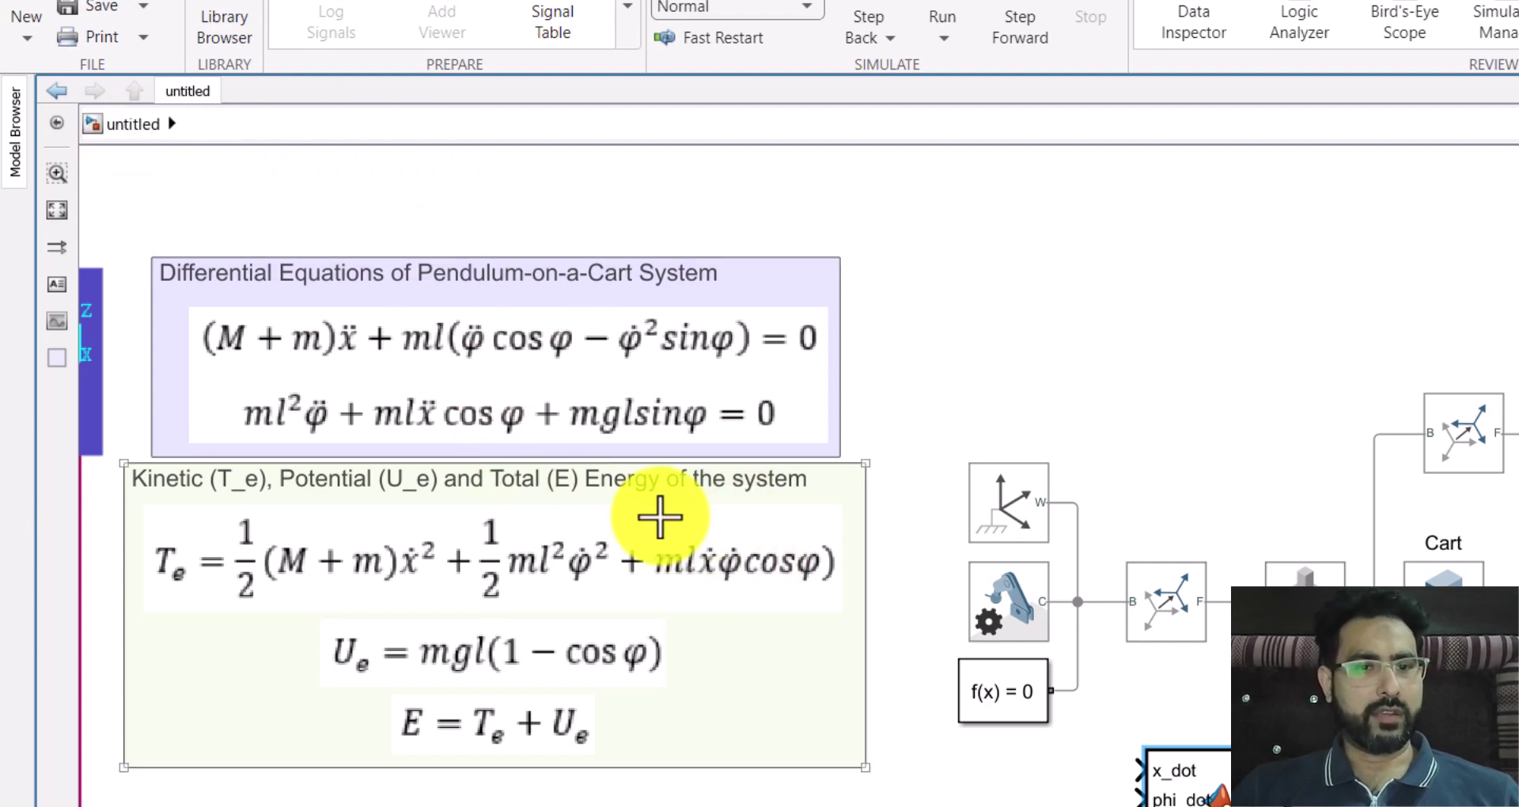
{"action": "double_click", "coordinate": [1206, 792]}
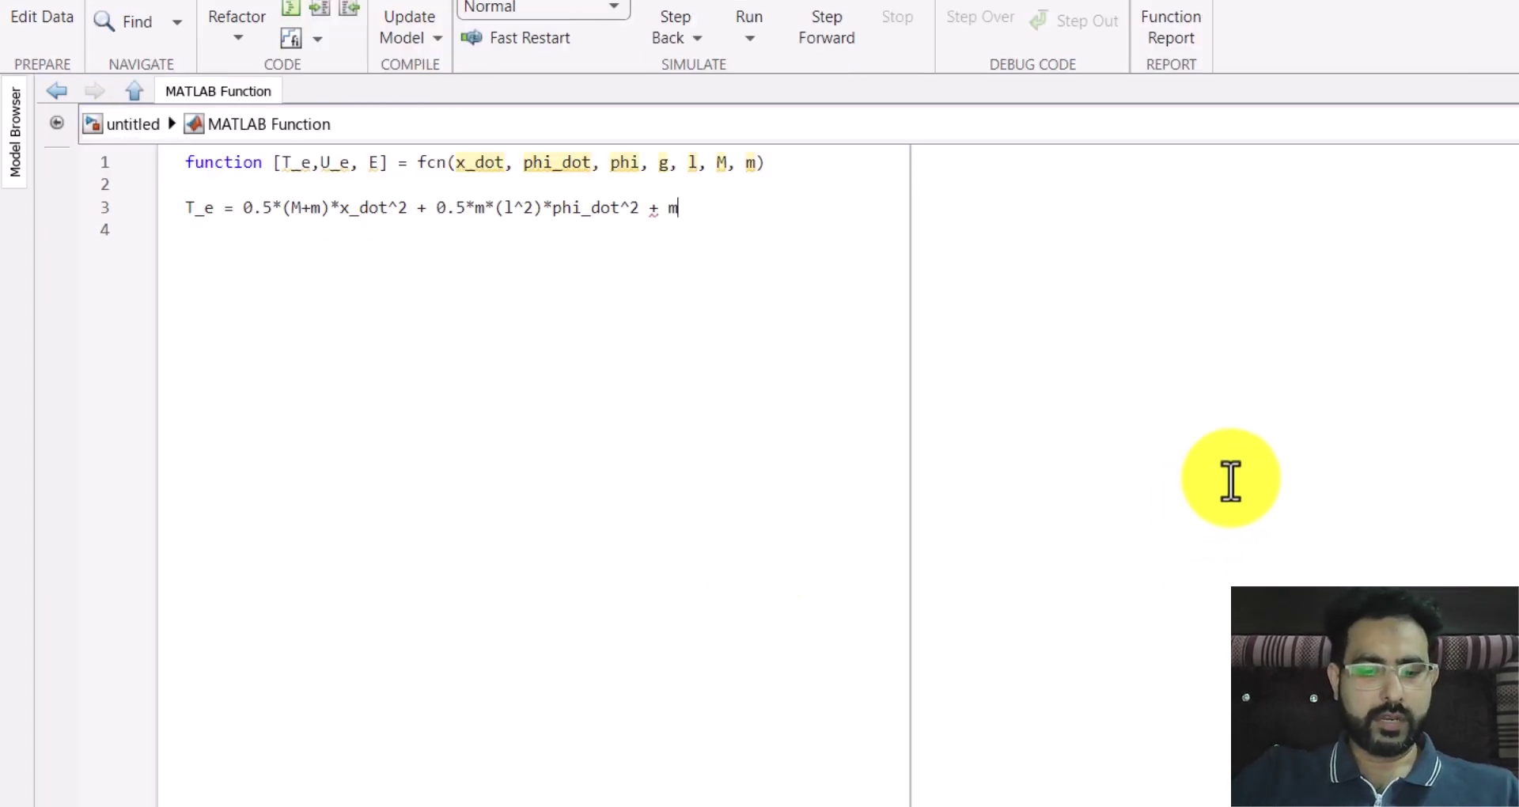
{"action": "type", "text": "*l"}
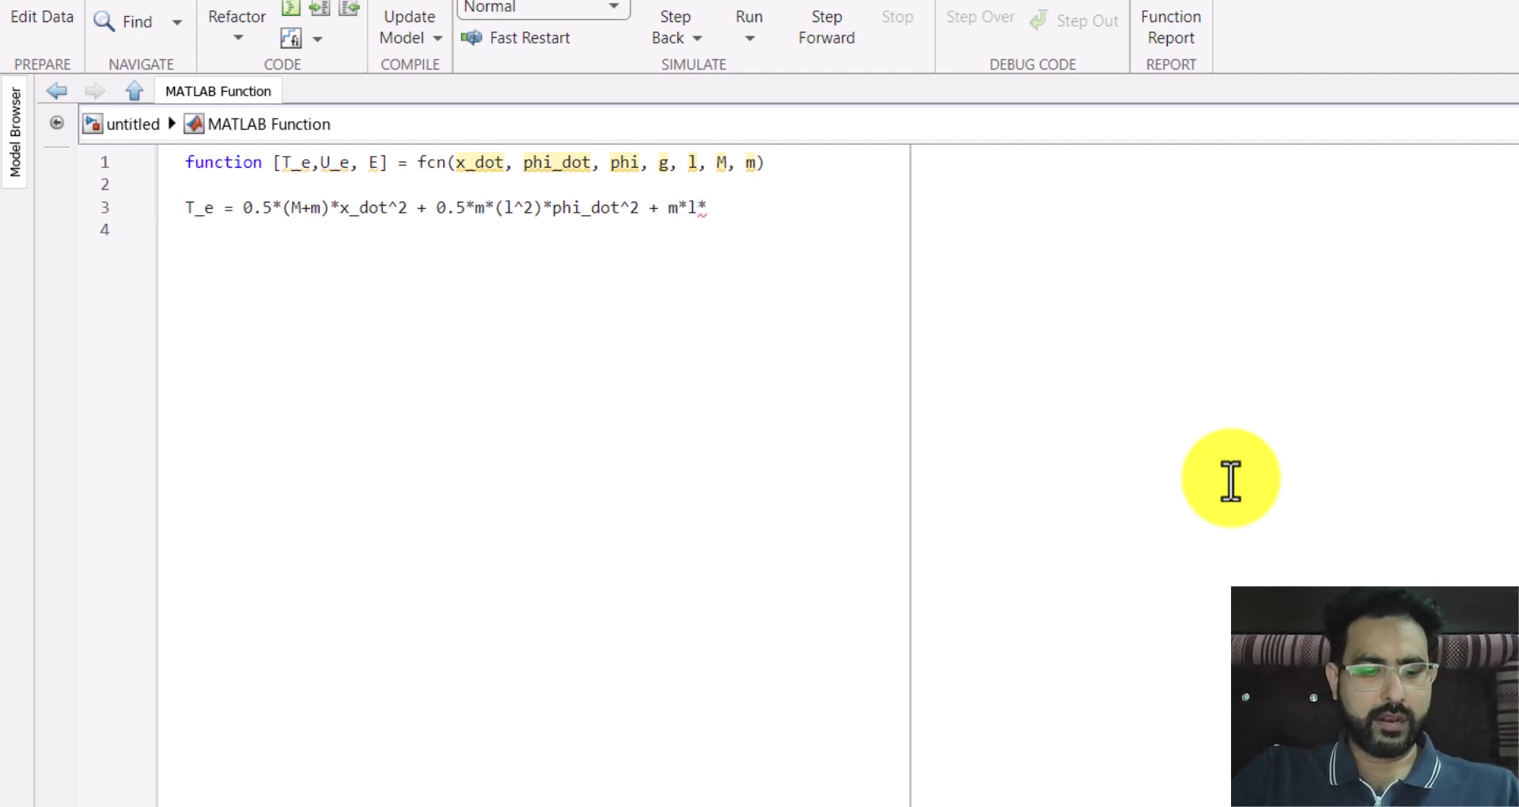
{"action": "type", "text": "*x_dot"}
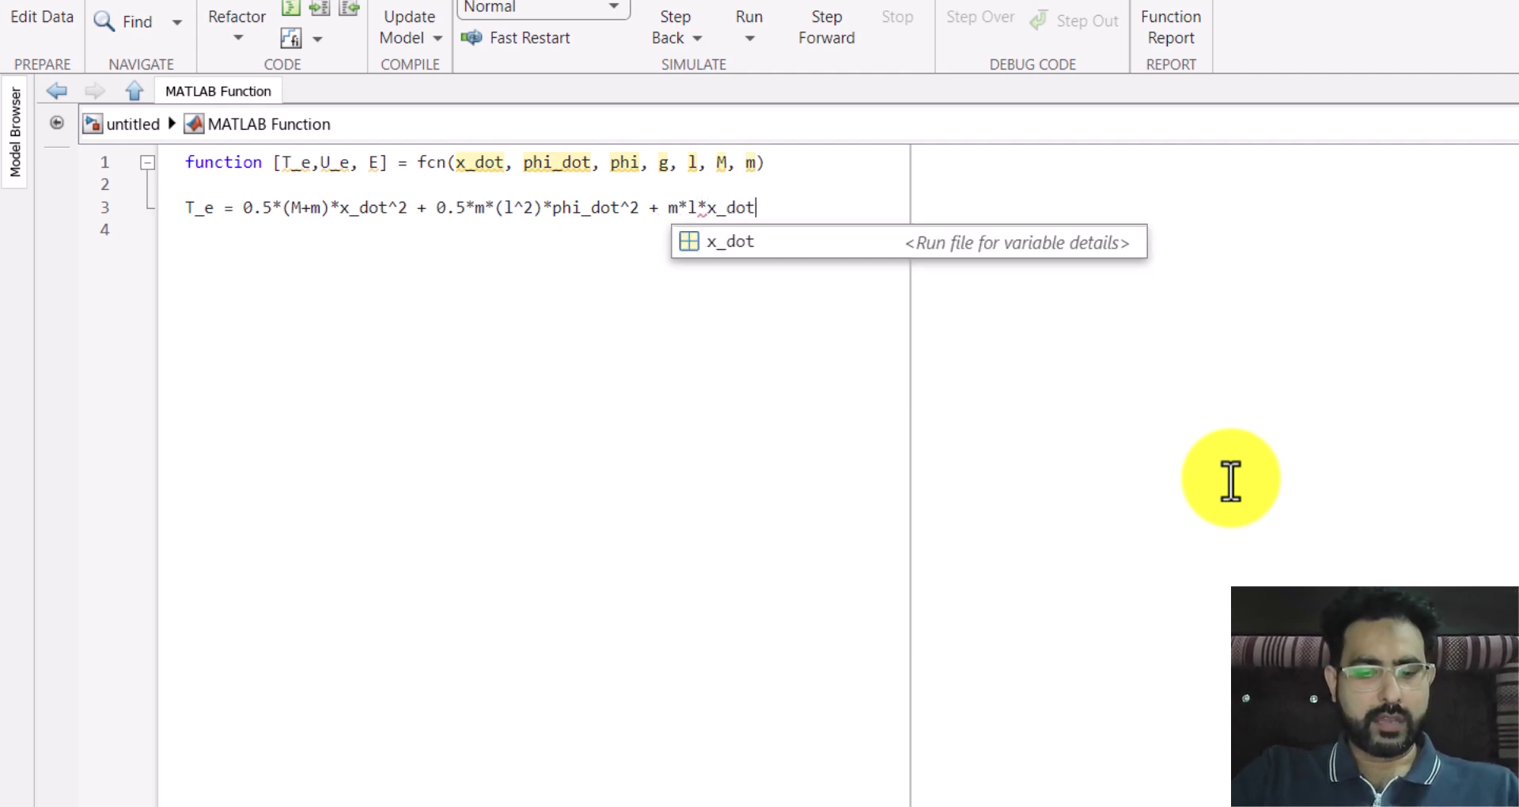
{"action": "type", "text": "*ph"}
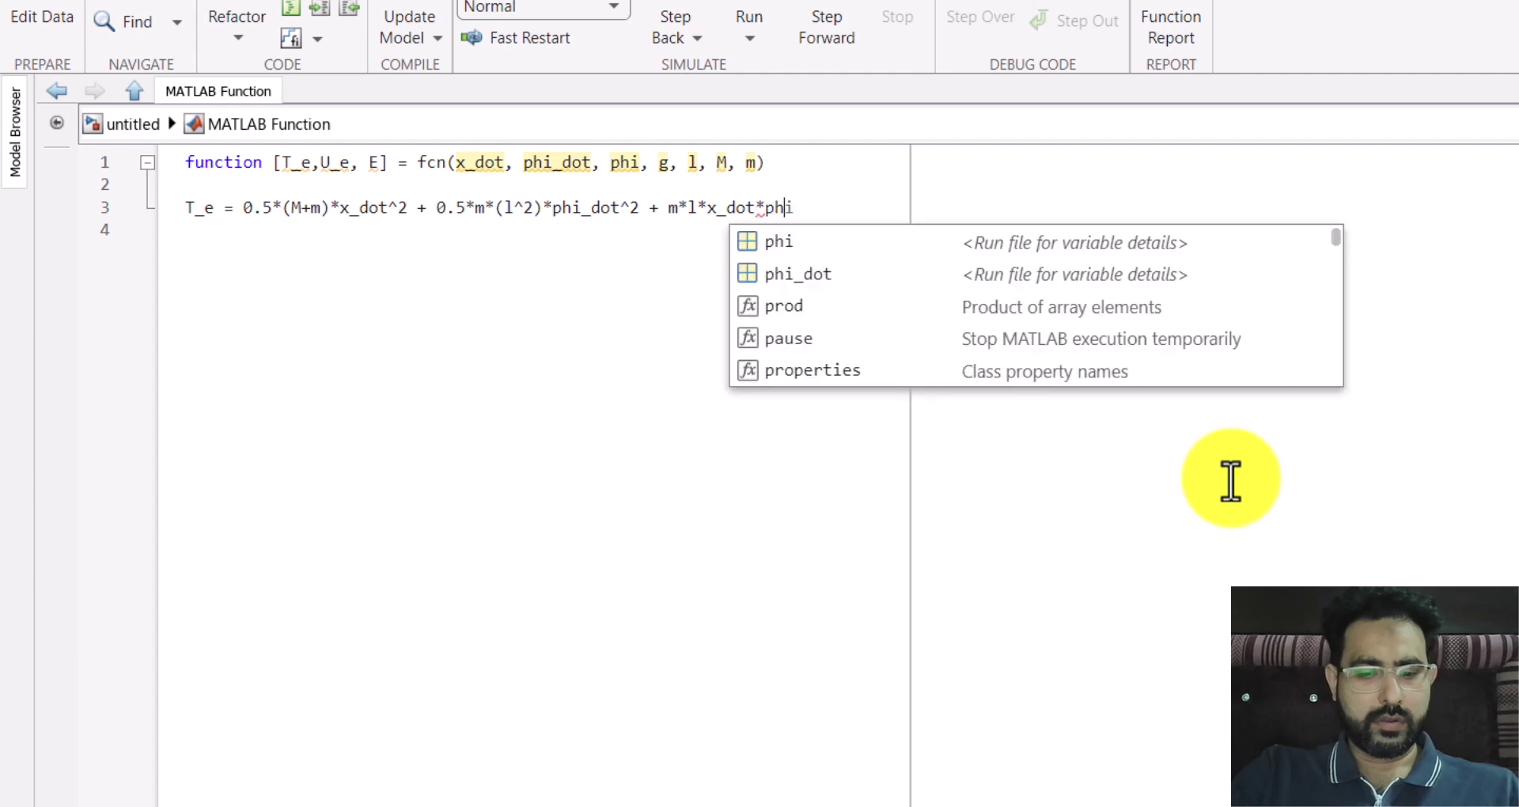
{"action": "type", "text": "i_dit"}
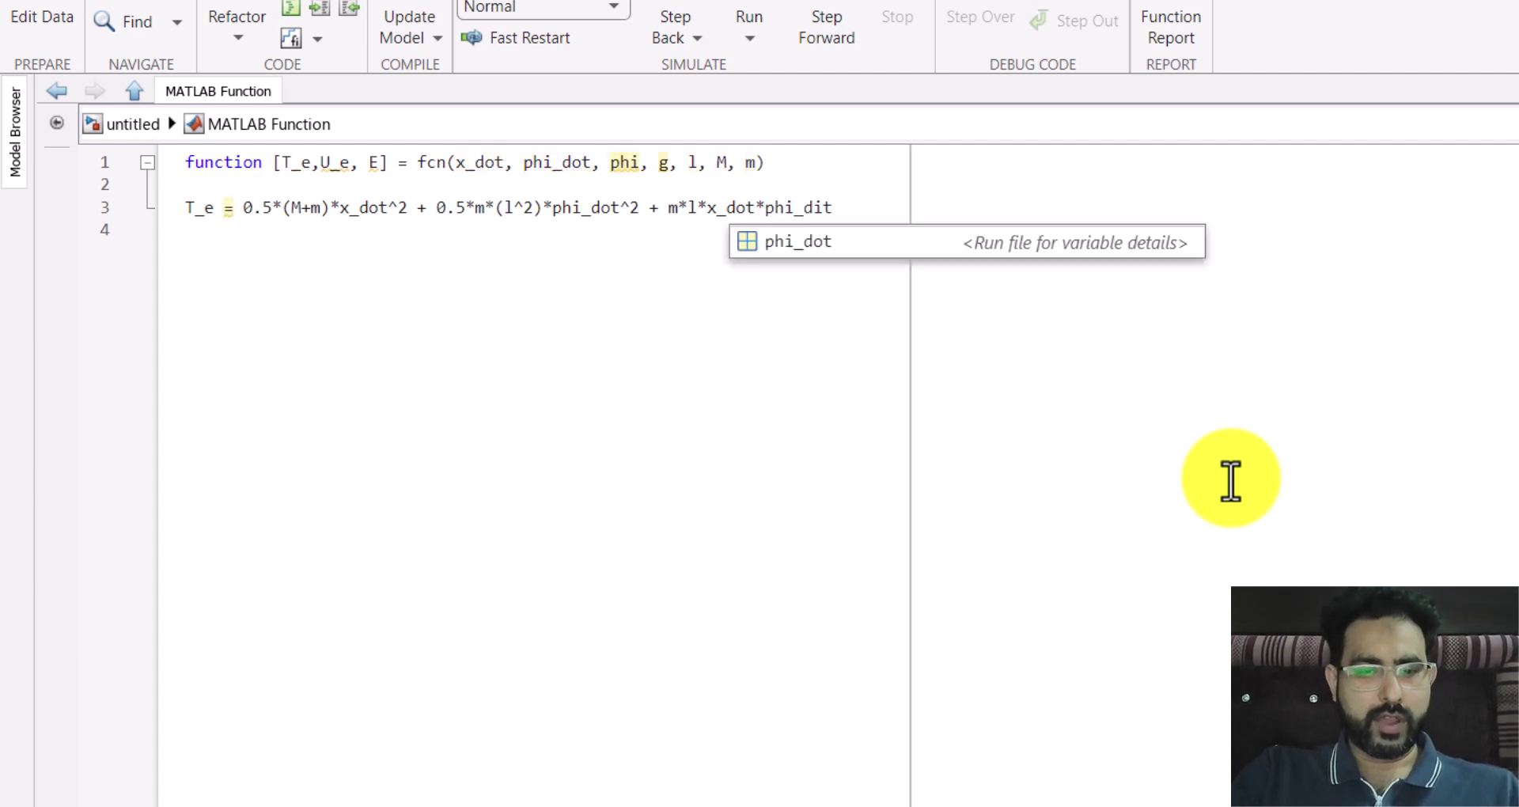
{"action": "key", "text": "BackSpace"}
{"action": "key", "text": "BackSpace"}
{"action": "type", "text": "ot*co"}
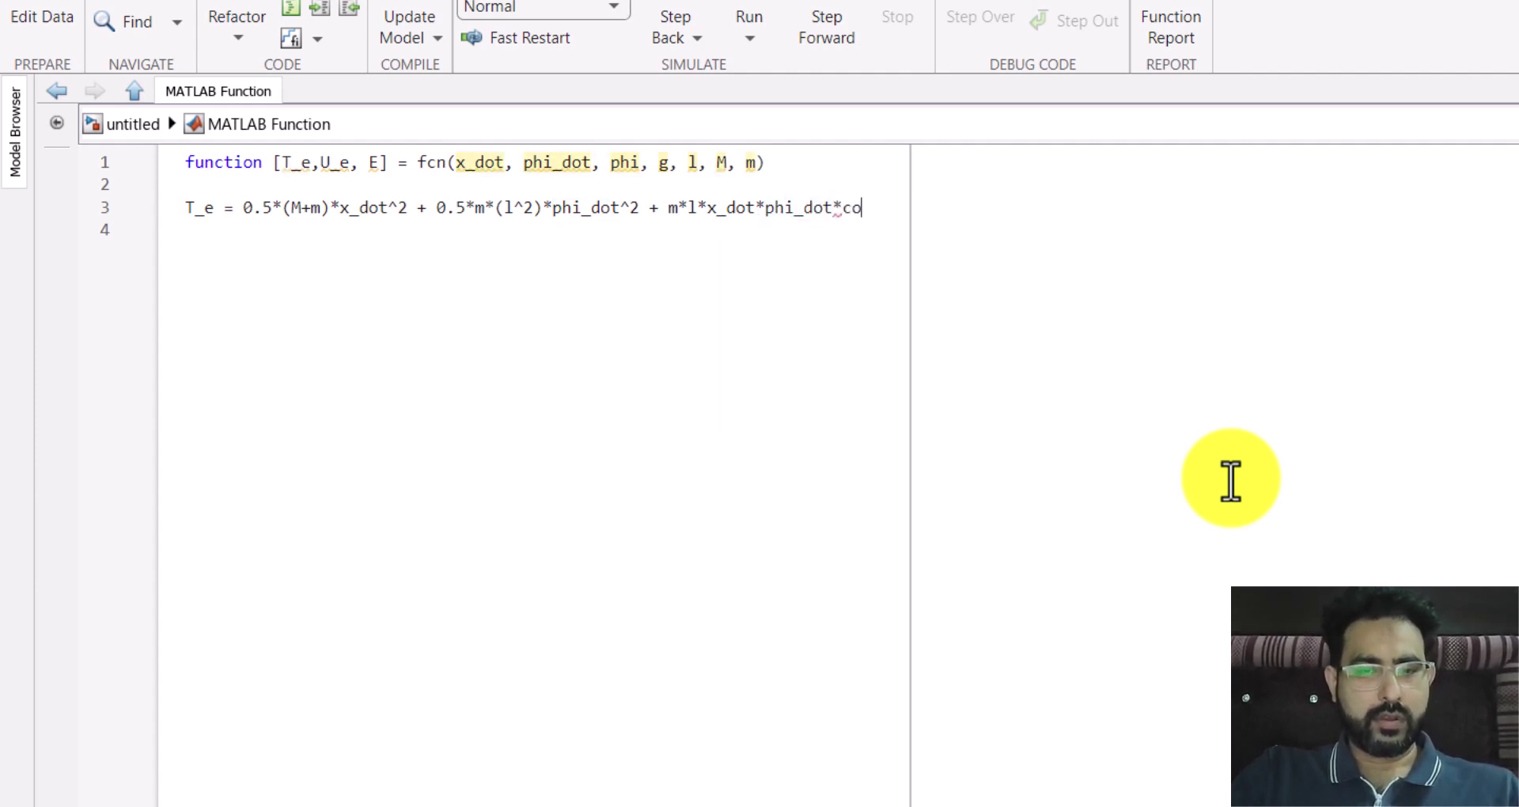
{"action": "type", "text": "s(phi)"}
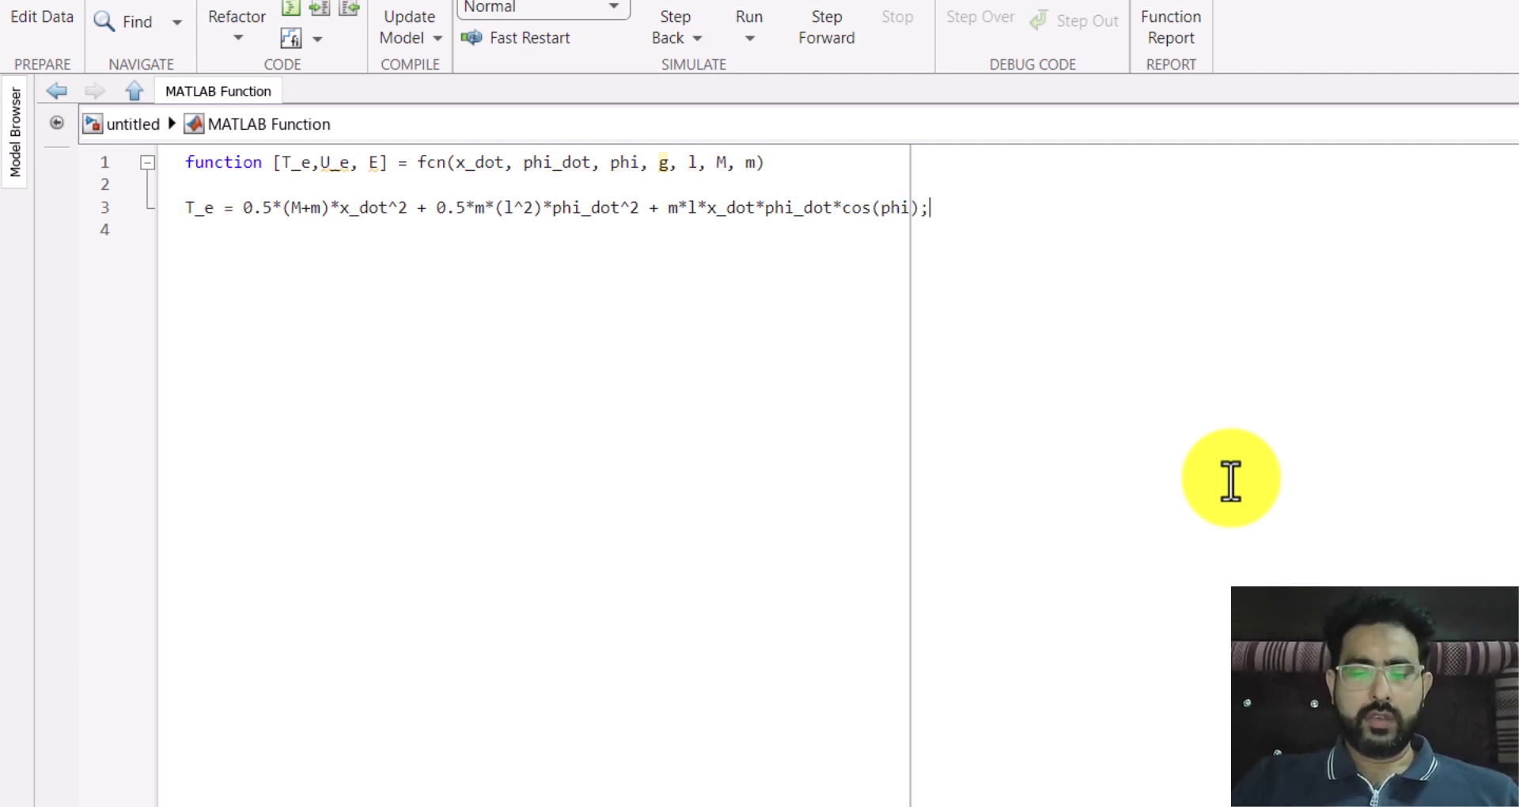
Add the potential energy equation on a new line below T_e: U_e = m*g*l*(1-cos(phi));
{"action": "type", "text": "U_e"}
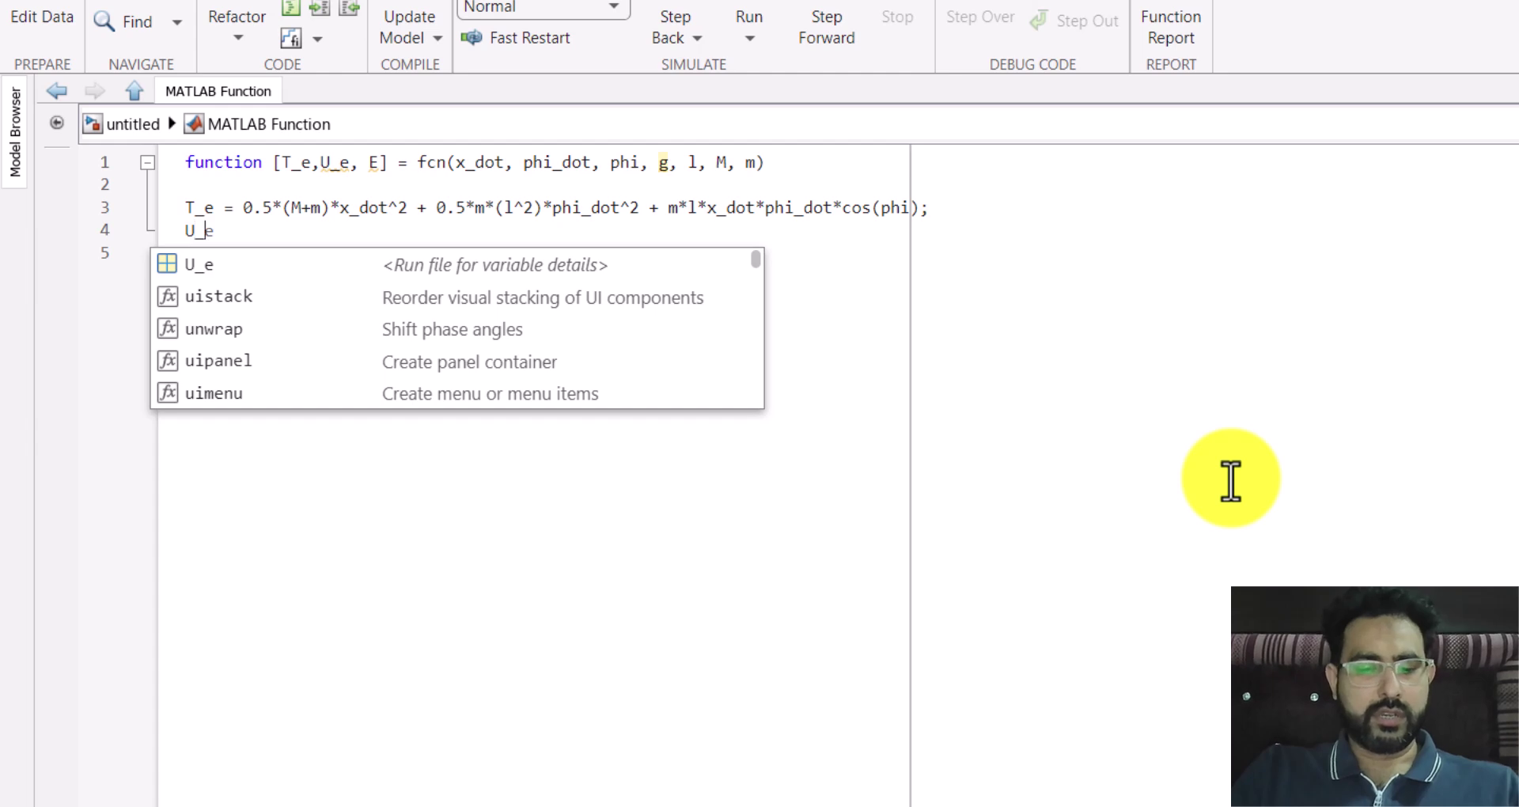
{"action": "key", "text": "Escape"}
{"action": "type", "text": "= "}
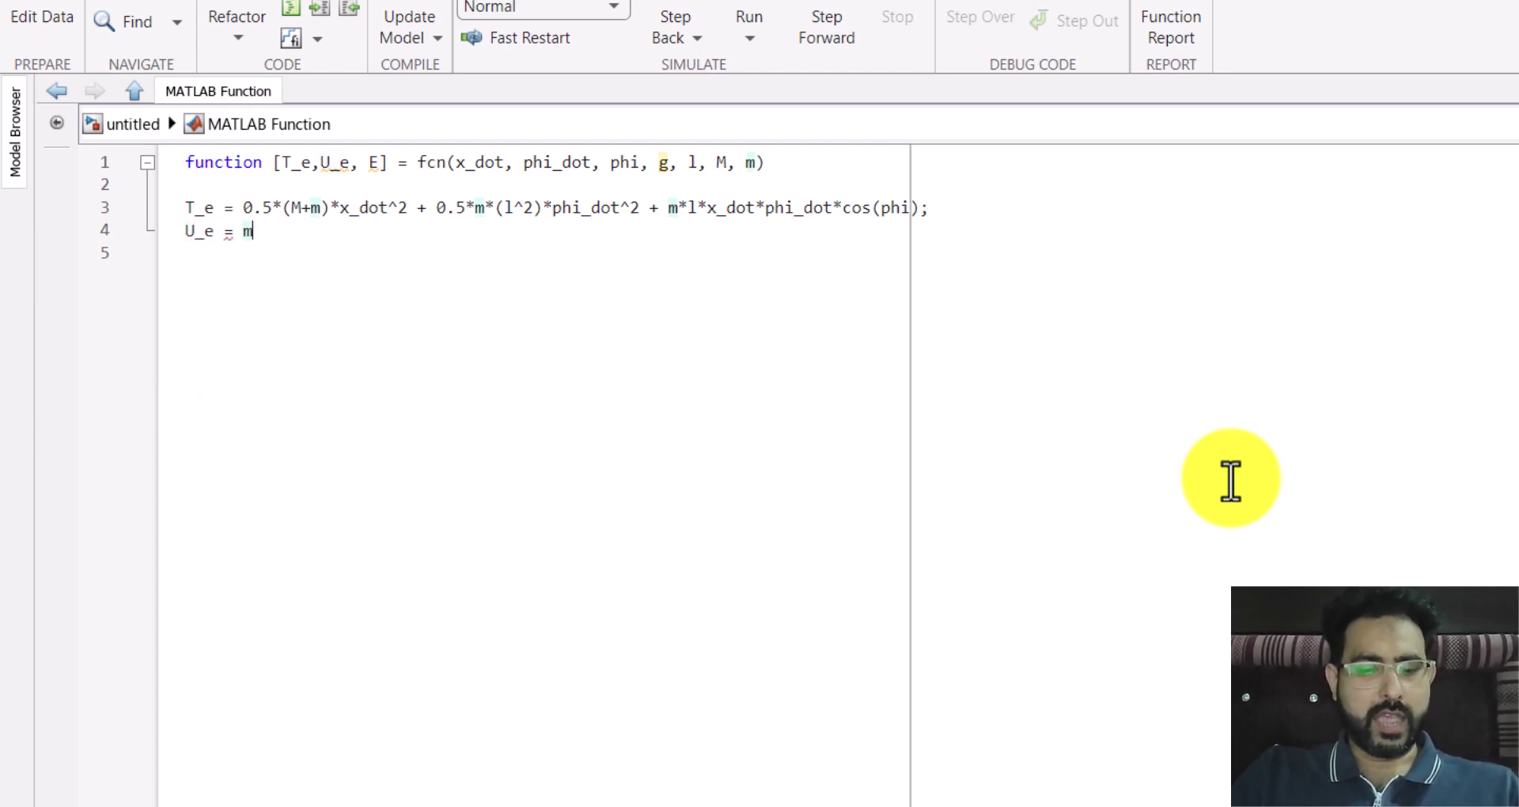
{"action": "type", "text": "m*g*l"}
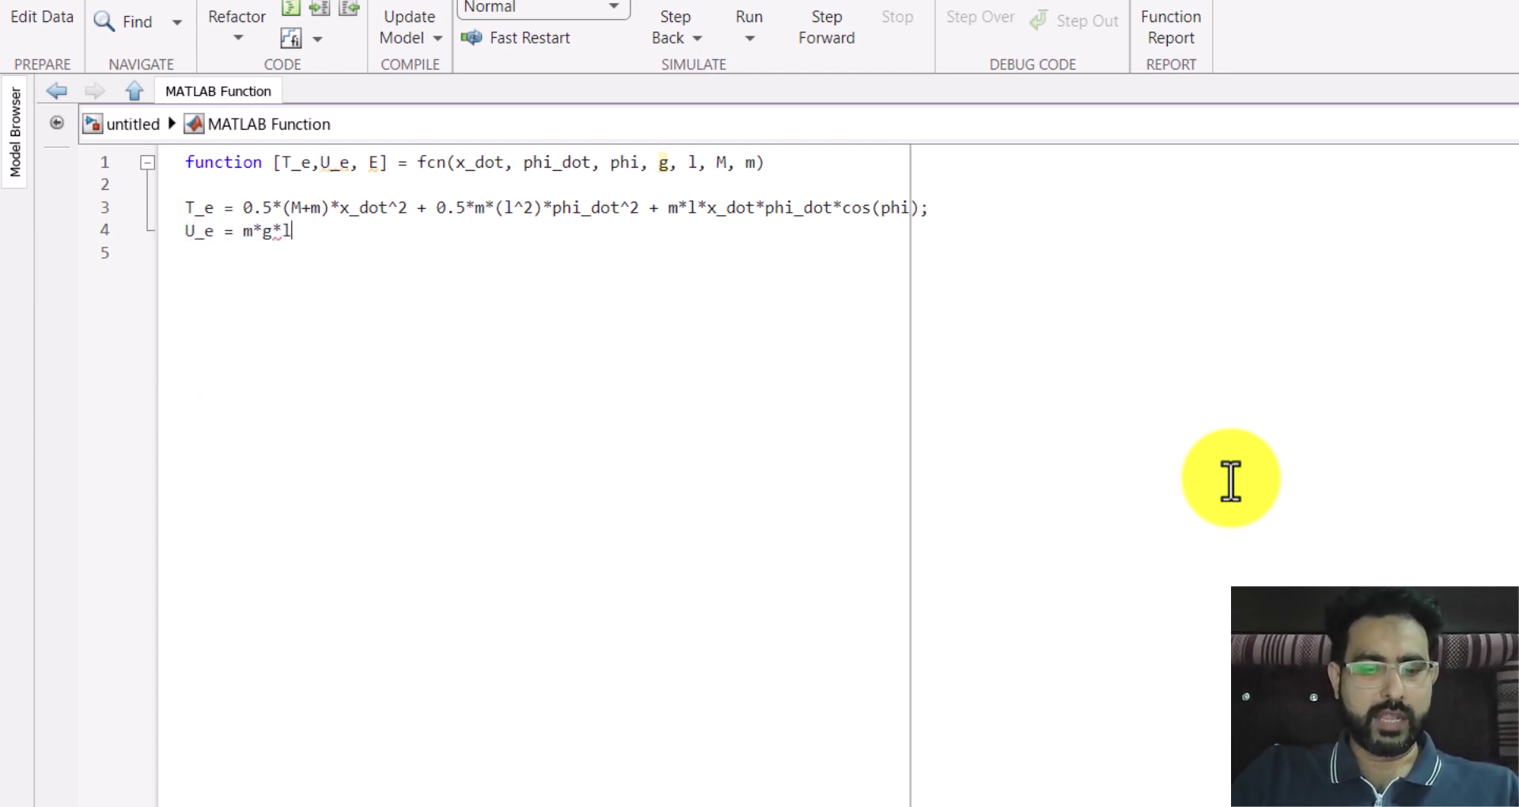
{"action": "type", "text": "("}
{"action": "key", "text": "BackSpace"}
{"action": "type", "text": "*"}
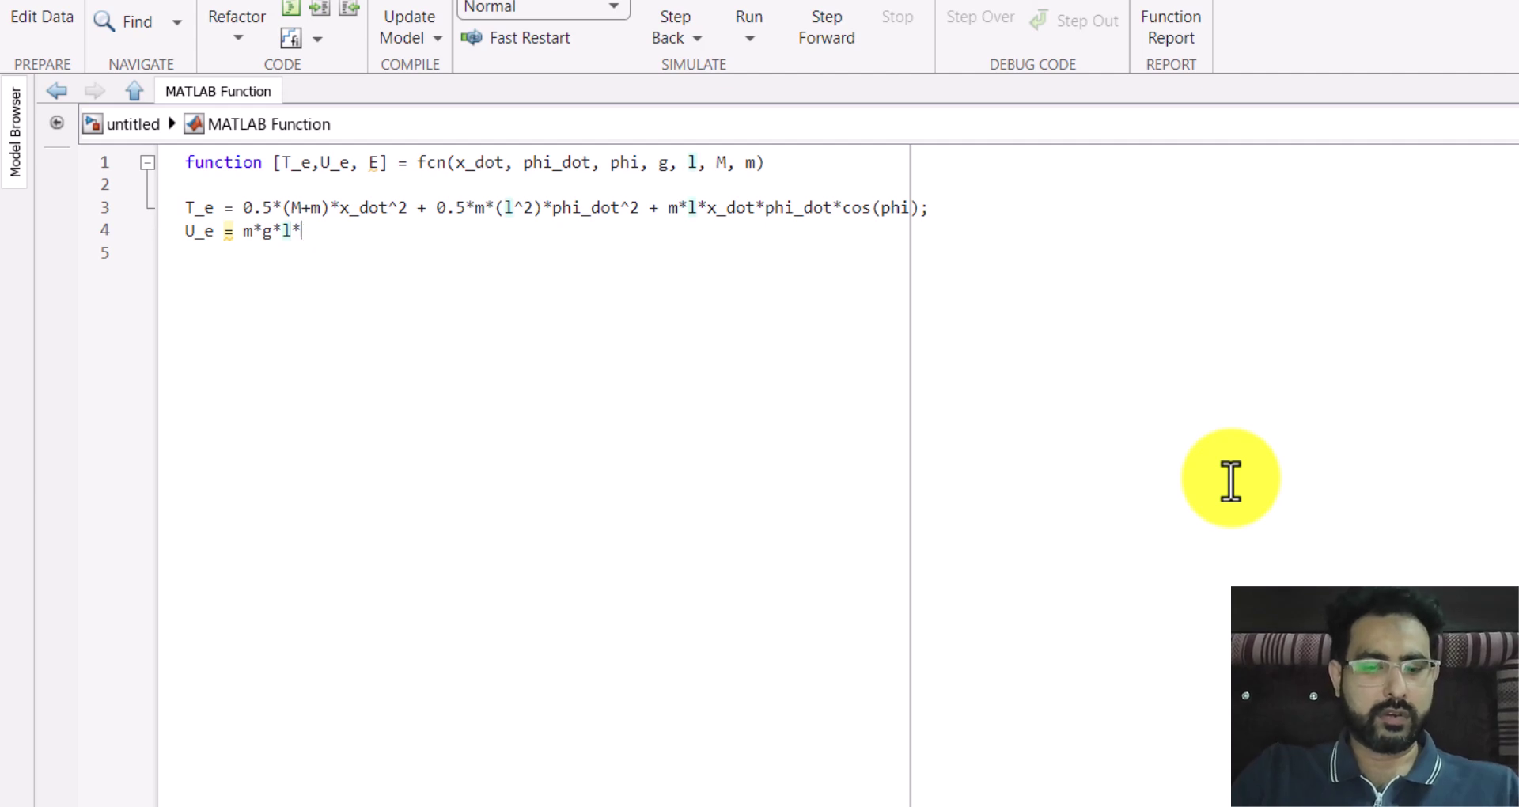
{"action": "type", "text": "(1-cos"}
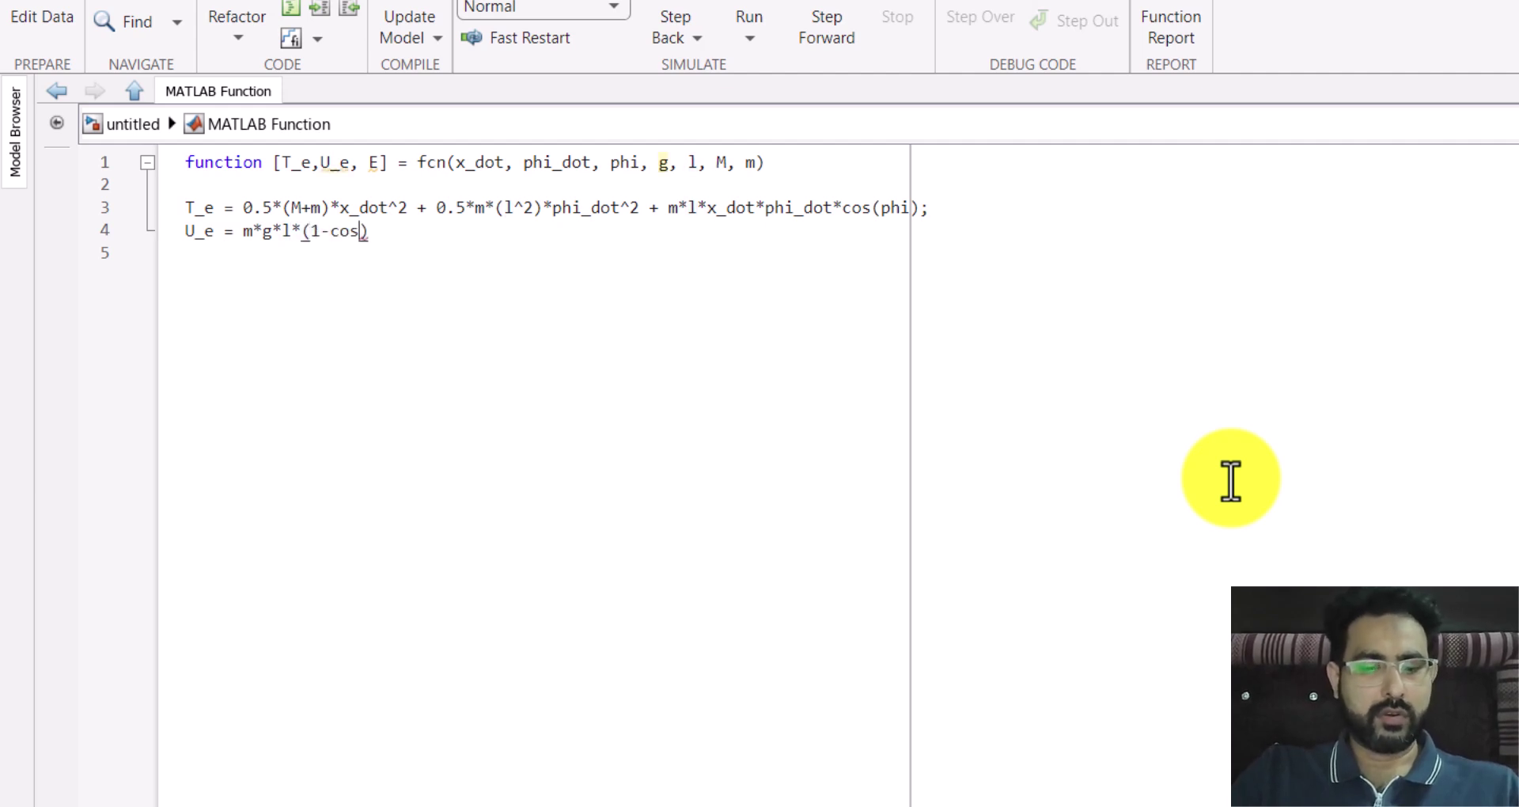
{"action": "type", "text": "(phi));"}
{"action": "key", "text": "Return"}
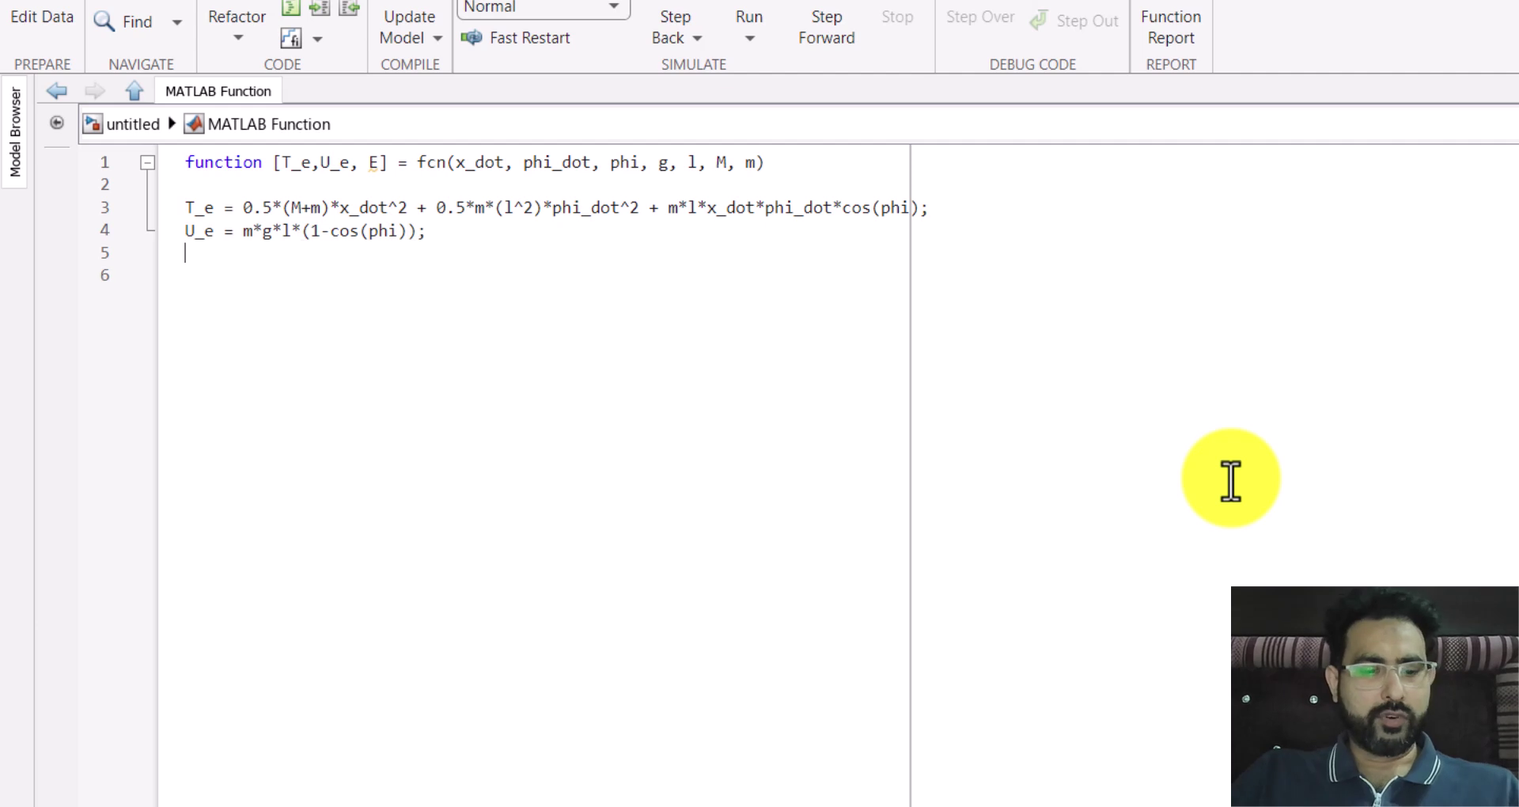
Add the total energy line E = T_e + U_e; and return to the top-level model with the energy equations
{"action": "type", "text": "E = T_e "}
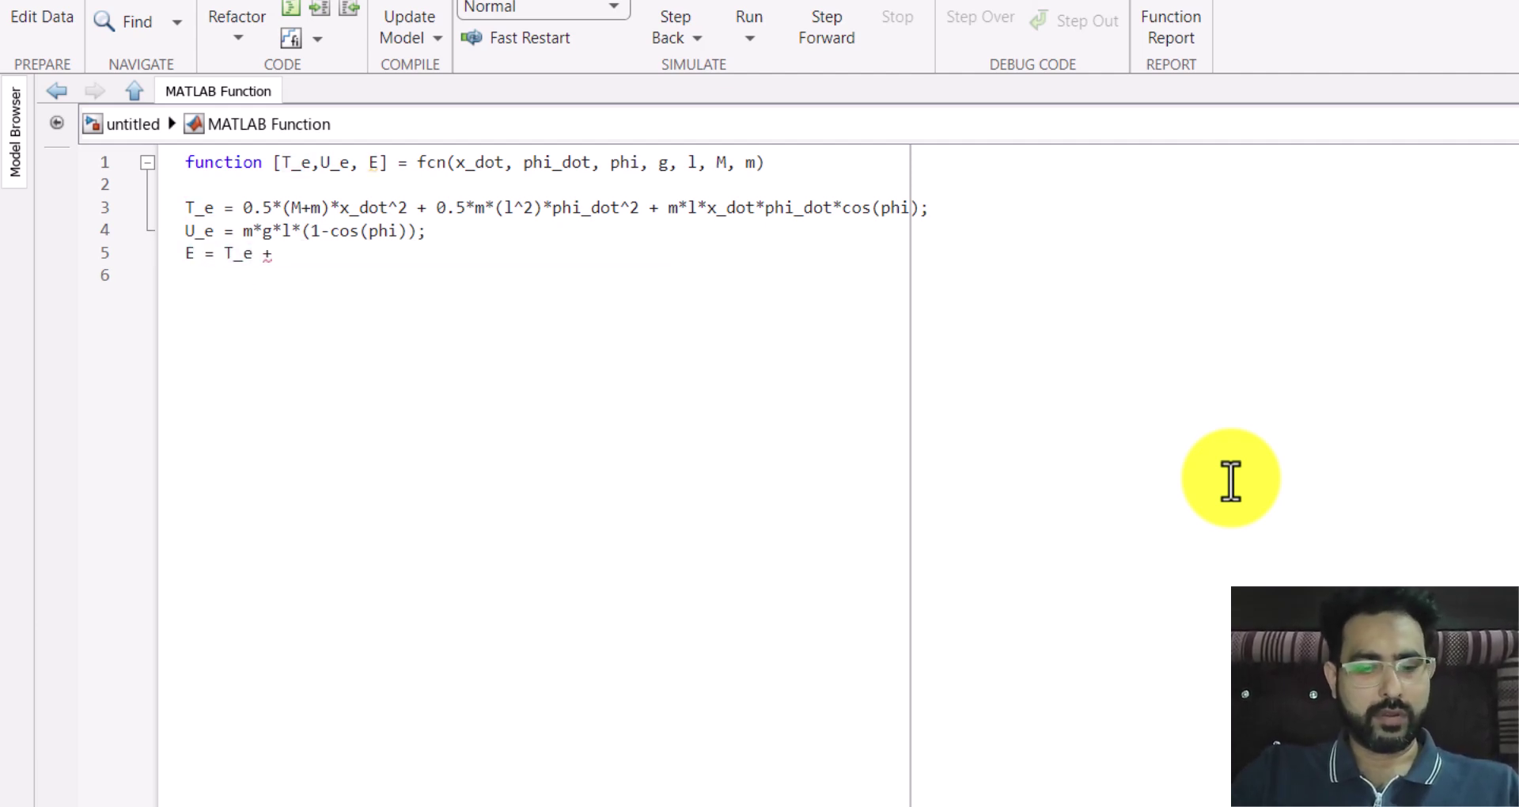
{"action": "type", "text": "+ U_e;"}
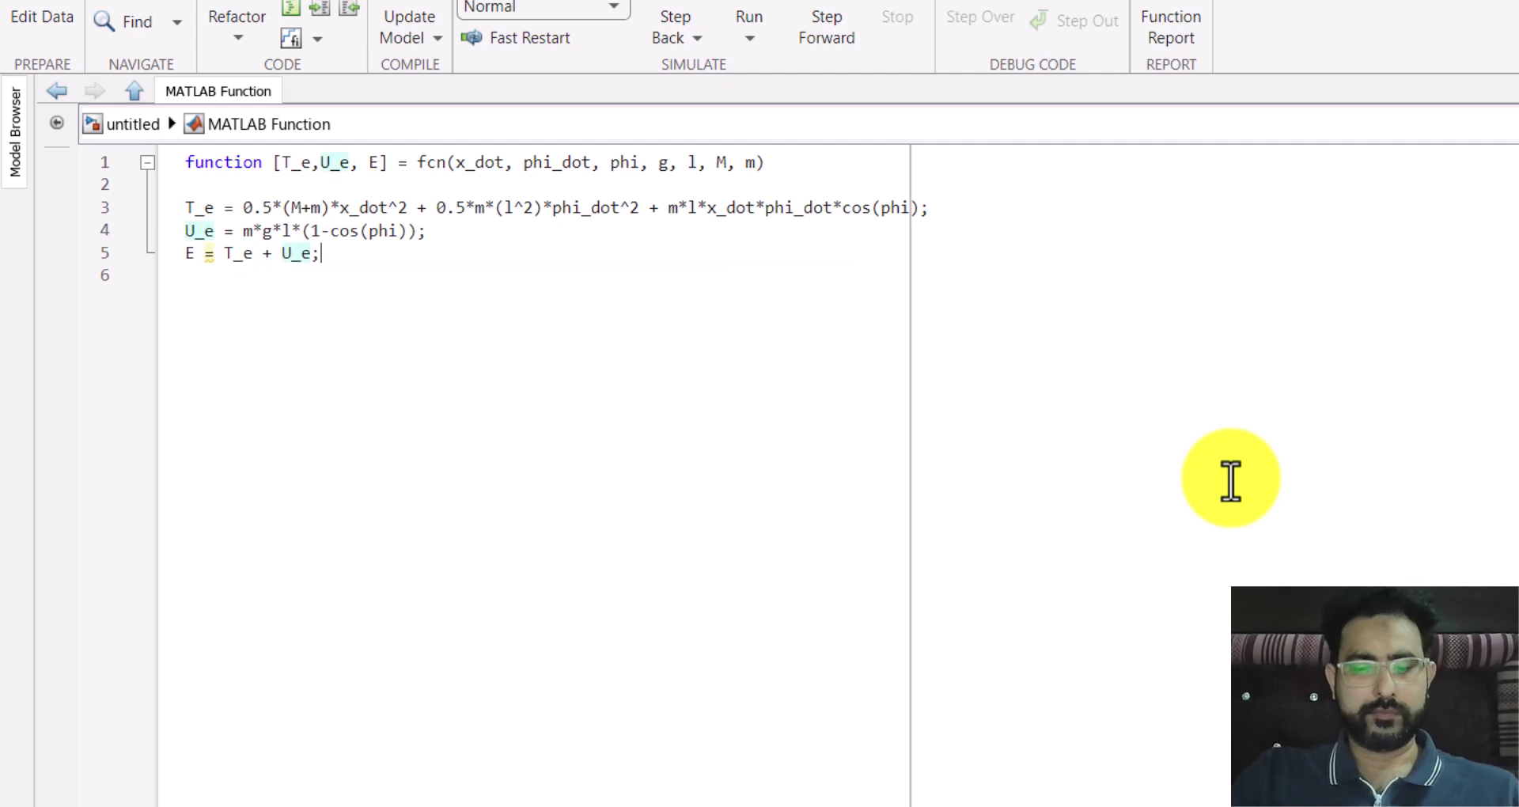
{"action": "left_click", "coordinate": [165, 136]}
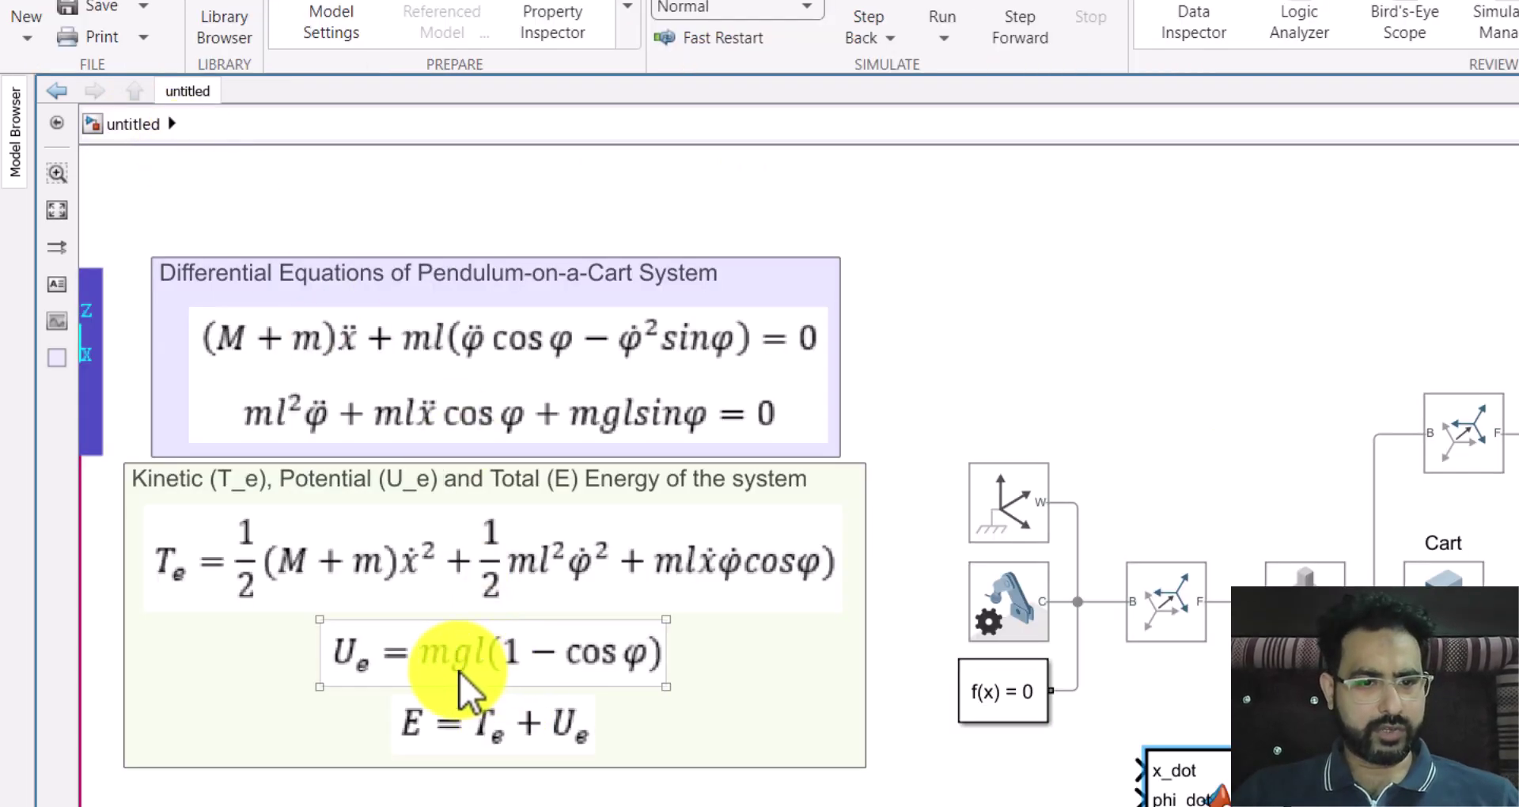
{"action": "left_click", "coordinate": [413, 581]}
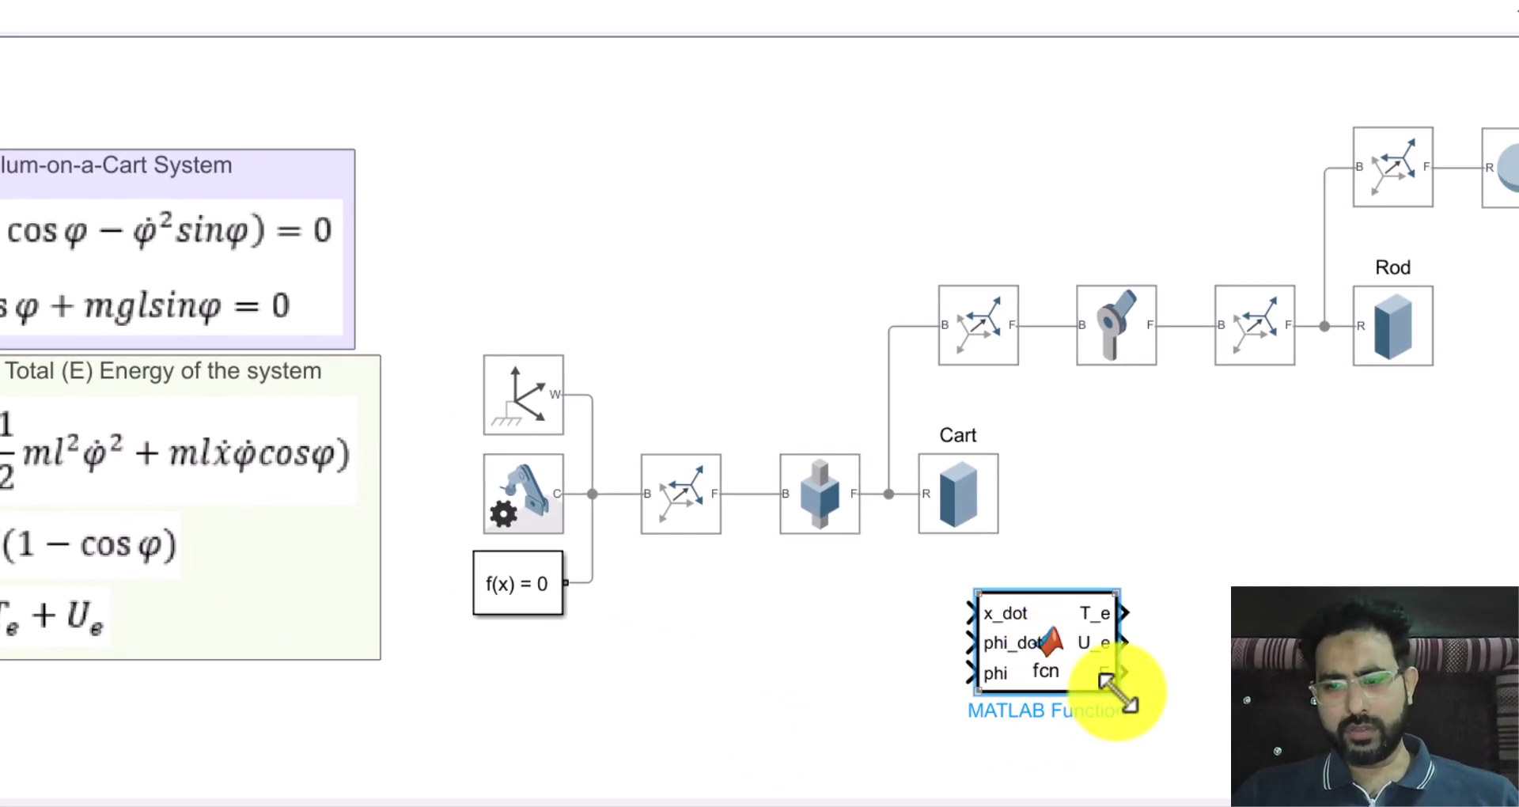
Enlarge and reposition the MATLAB Function block below the cart assembly, and rename it Energies
{"action": "left_click_drag", "start_coordinate": [1117, 692], "coordinate": [1156, 729]}
{"action": "left_click", "coordinate": [1086, 749]}
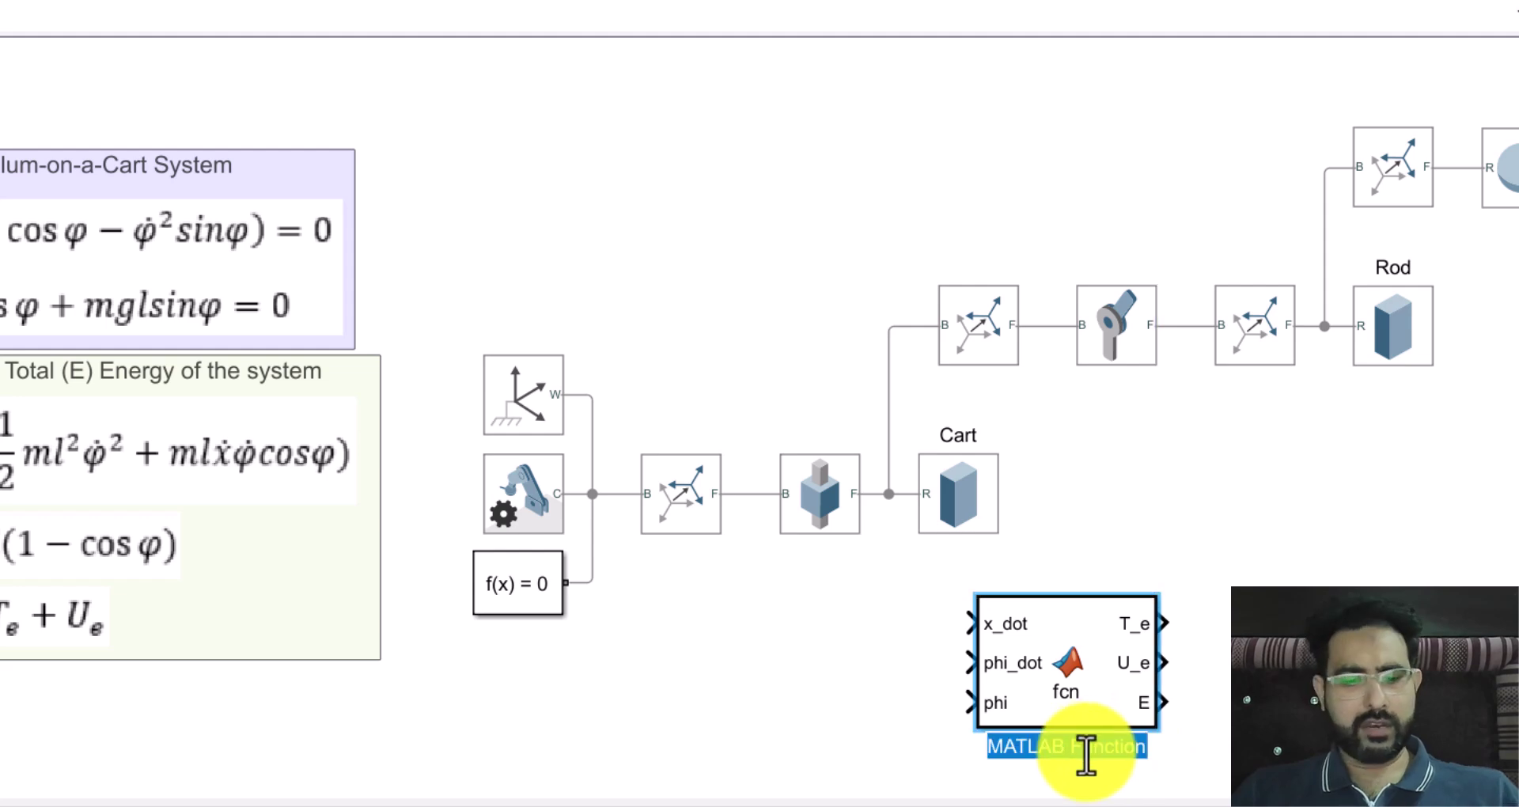
{"action": "type", "text": "Ener"}
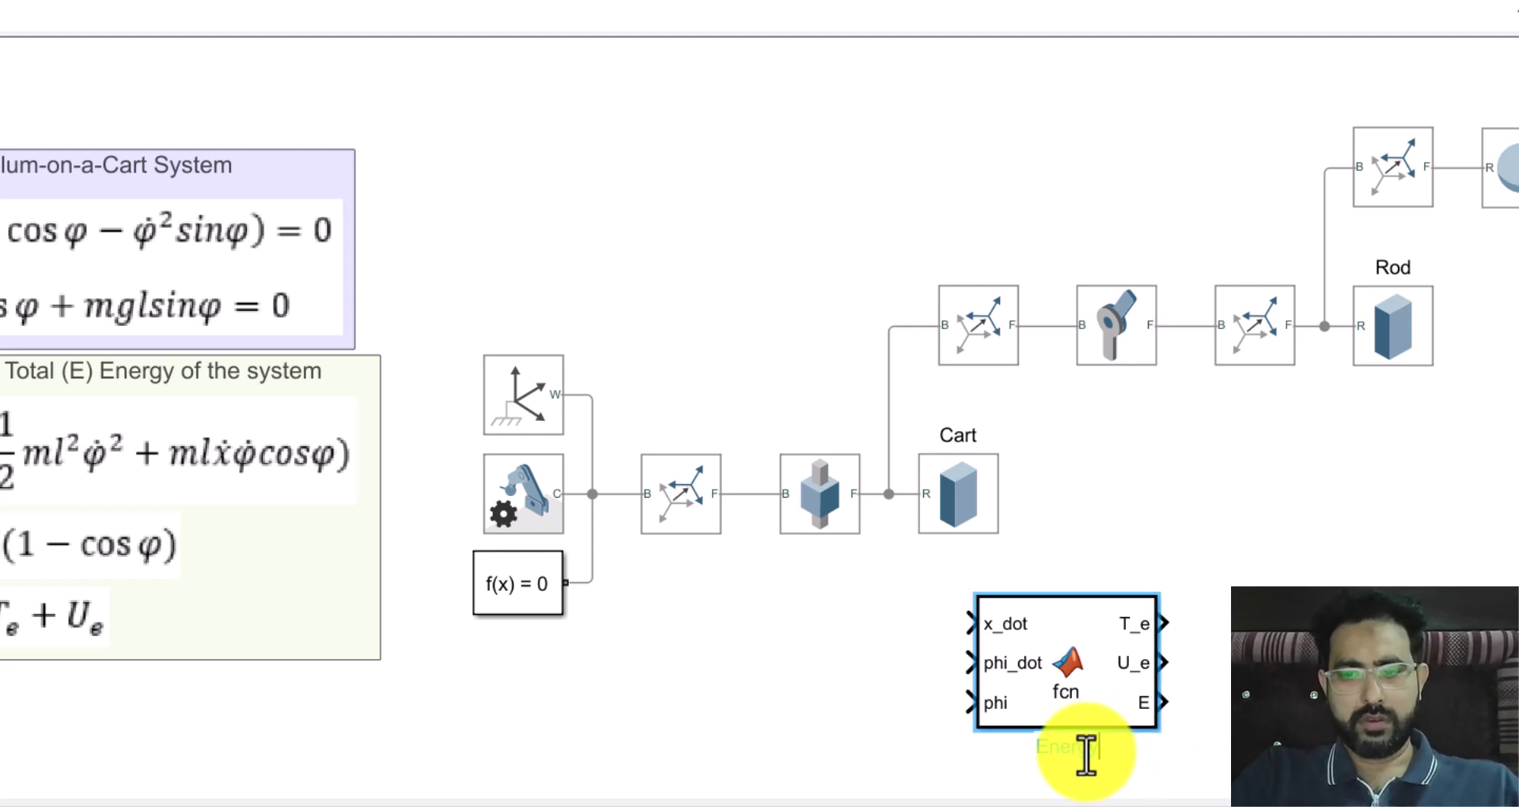
{"action": "type", "text": "gies"}
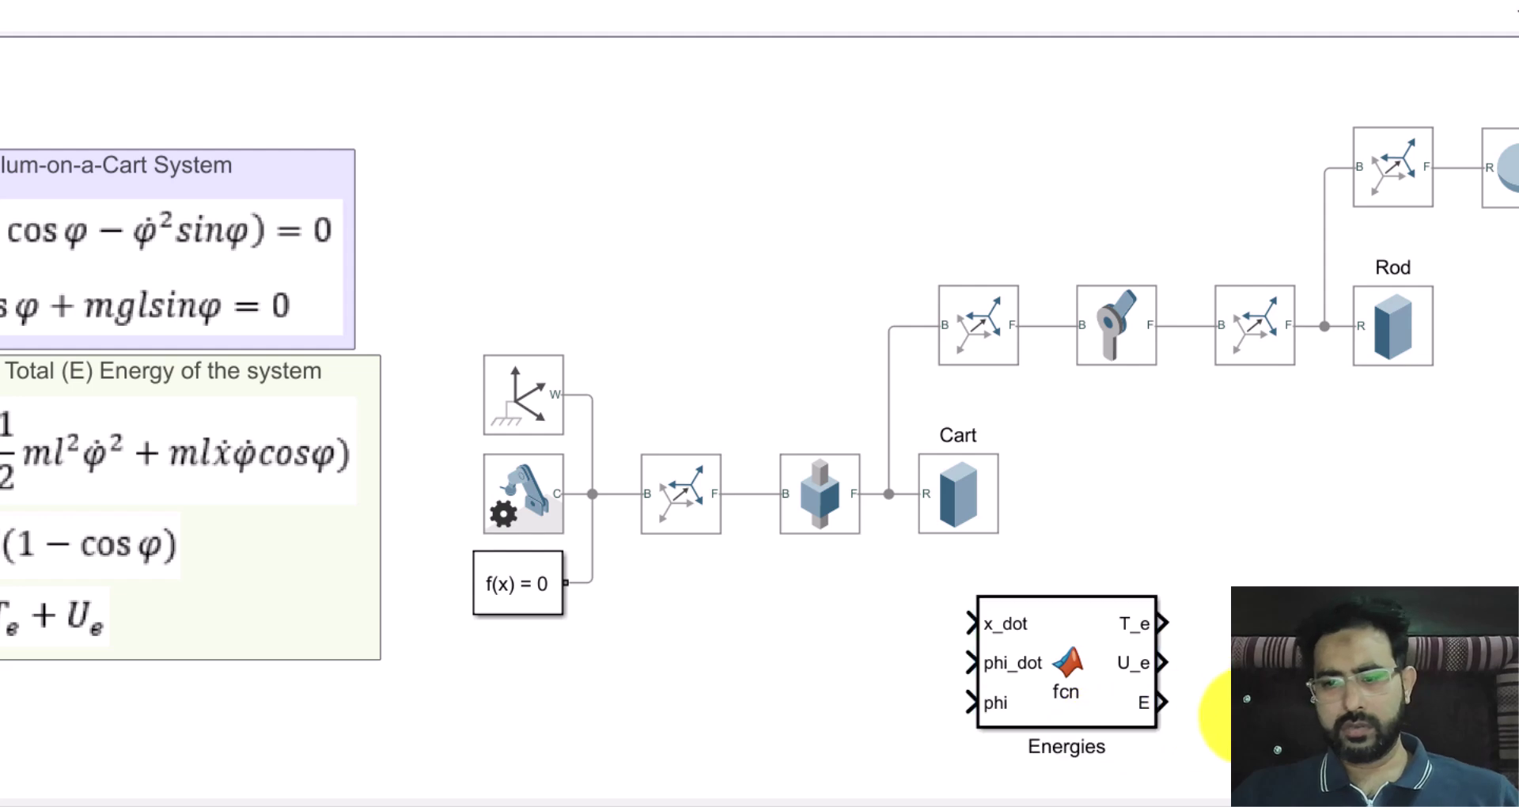
{"action": "left_click_drag", "start_coordinate": [1059, 713], "coordinate": [1109, 714]}
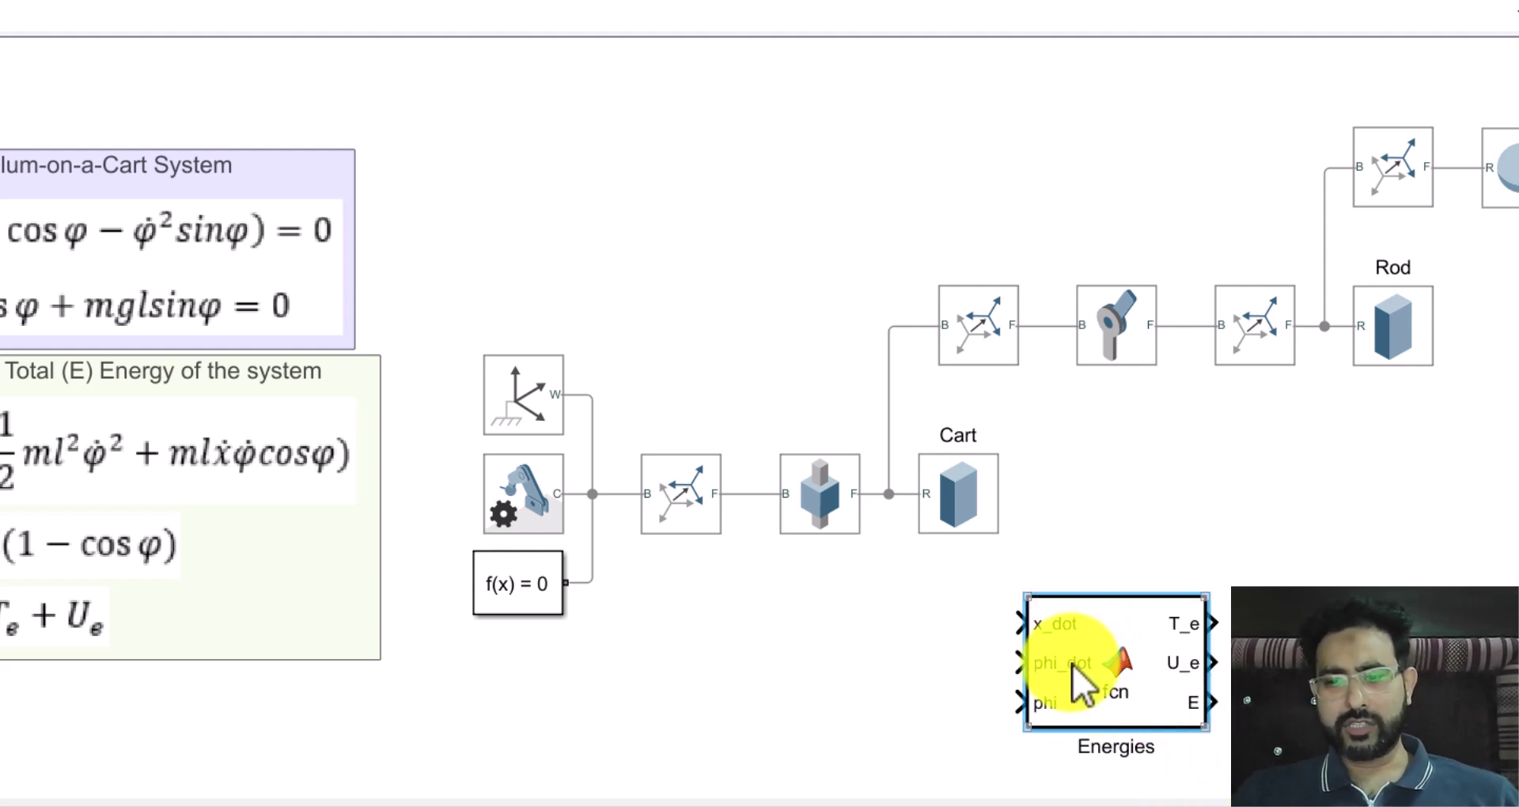
{"action": "left_click_drag", "start_coordinate": [1119, 705], "coordinate": [1141, 705]}
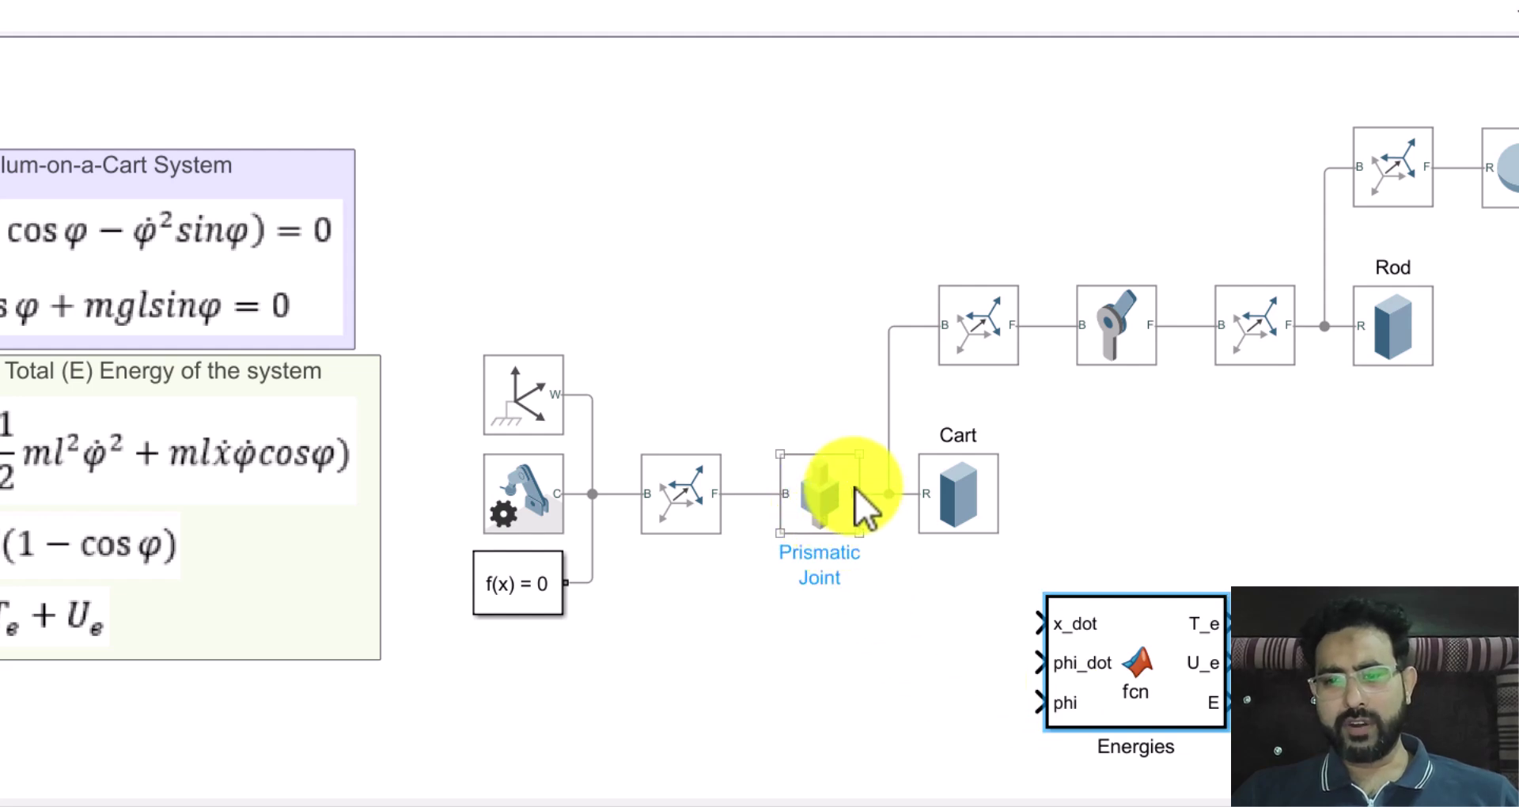
Enable velocity sensing on the Prismatic Joint and close its block parameters
{"action": "double_click", "coordinate": [803, 514]}
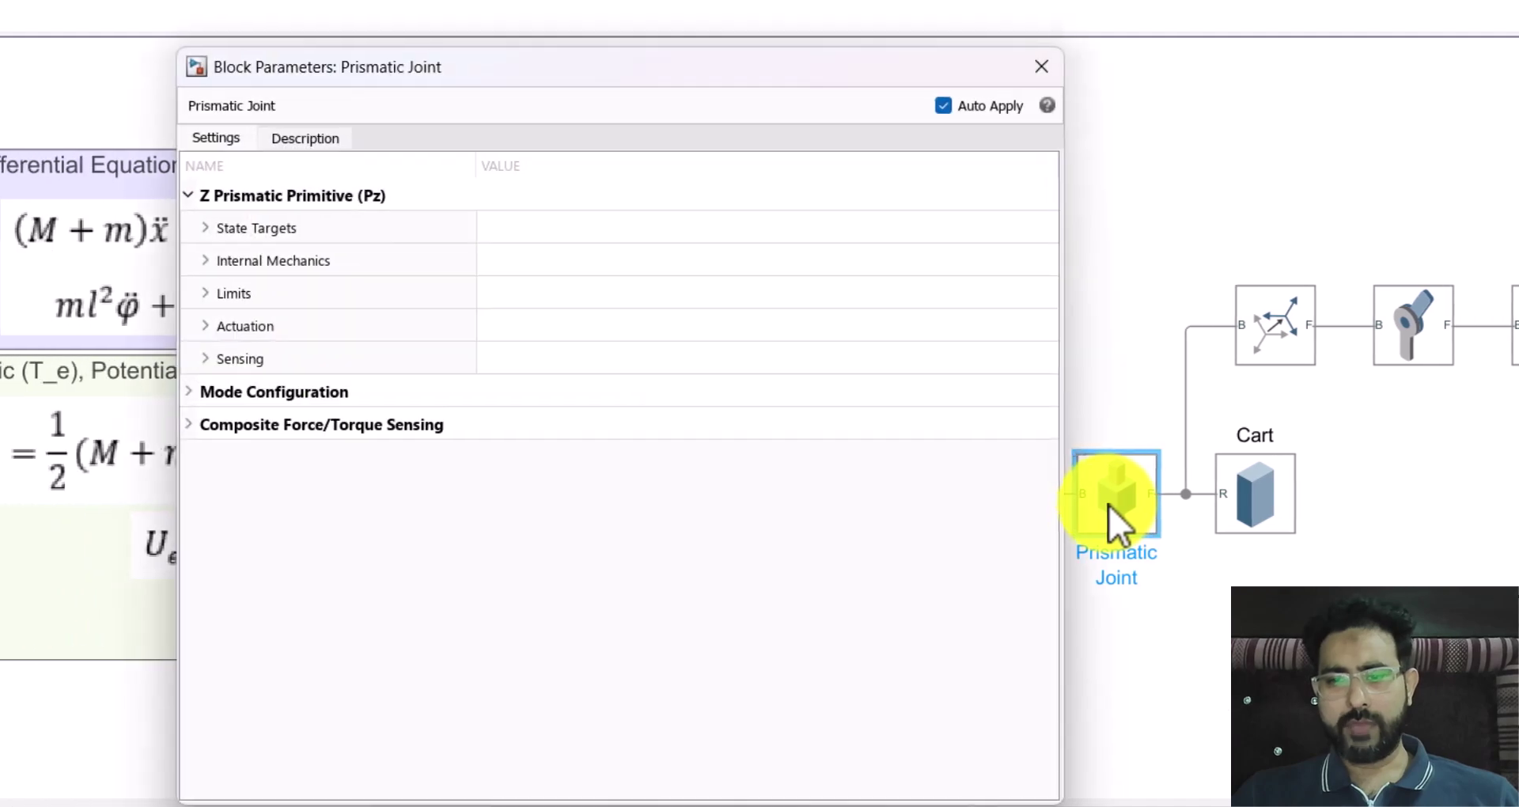
{"action": "left_click", "coordinate": [206, 357]}
{"action": "left_click", "coordinate": [244, 423]}
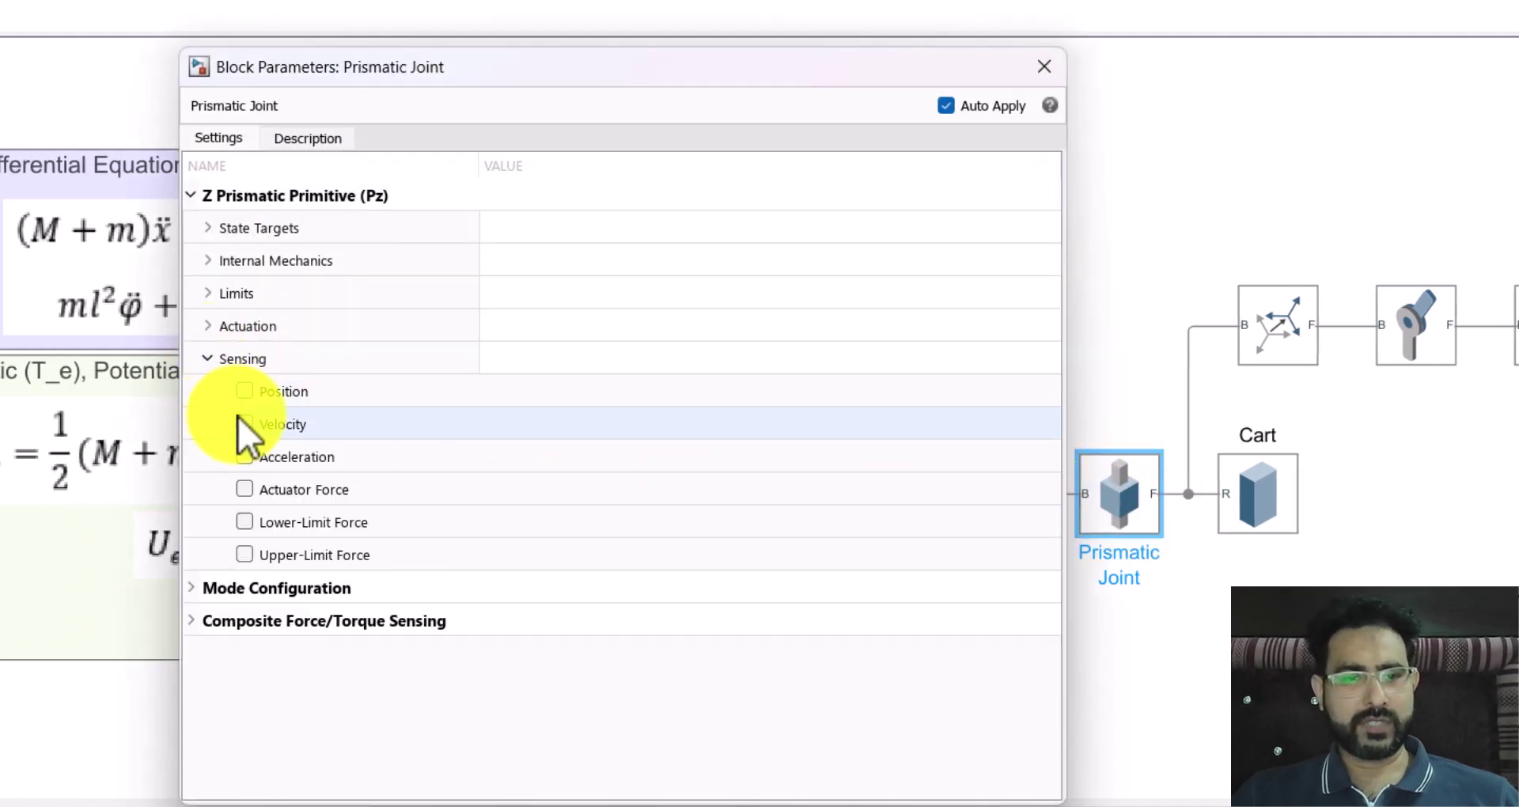
{"action": "left_click", "coordinate": [1045, 67]}
Add a PS-Simulink Converter that links the Prismatic Joint's velocity output v to the x_dot input of the Energies block
{"action": "left_click", "coordinate": [1041, 620]}
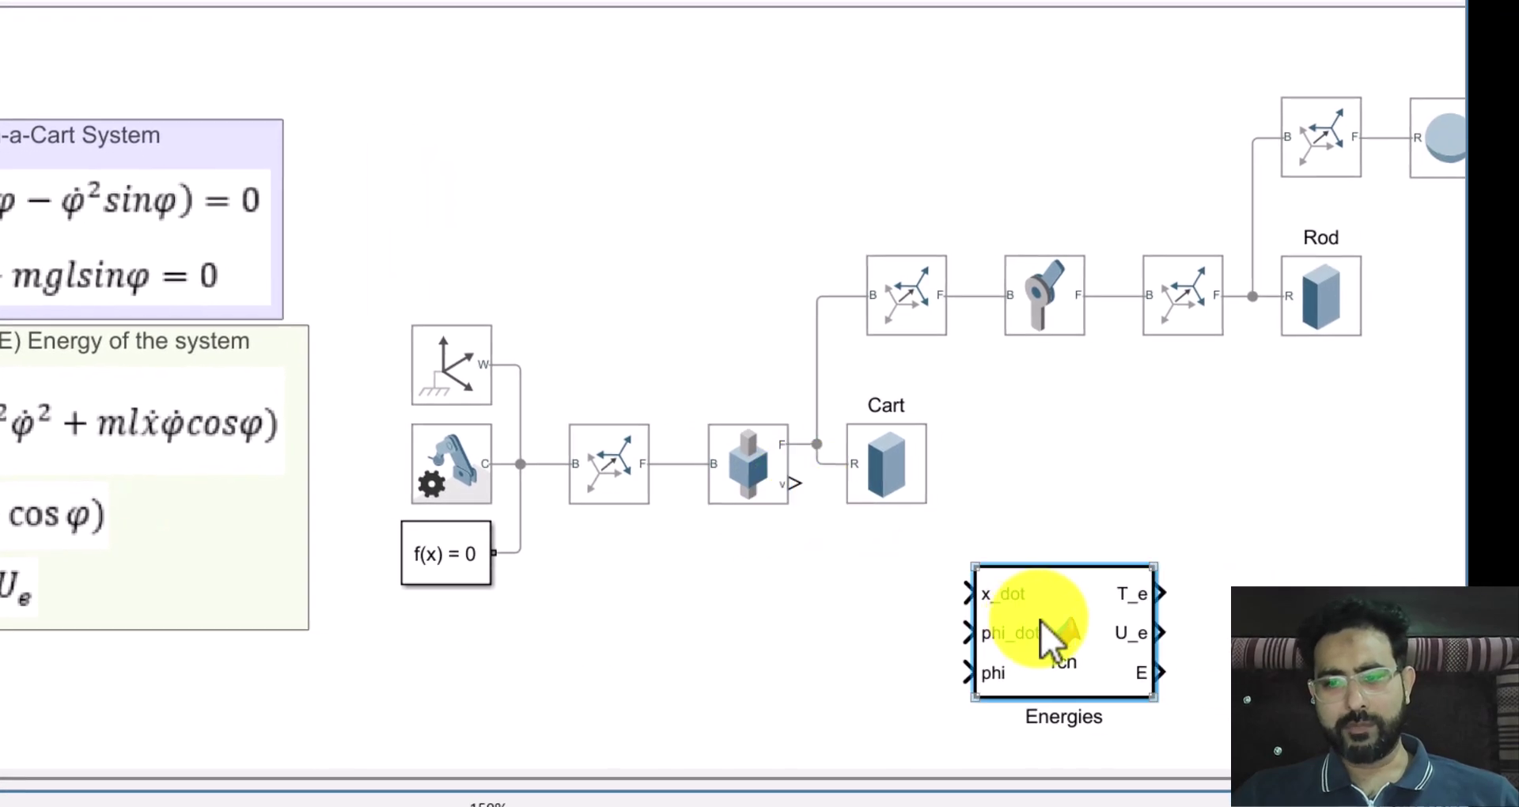
{"action": "double_click", "coordinate": [867, 588]}
{"action": "type", "text": "ps"}
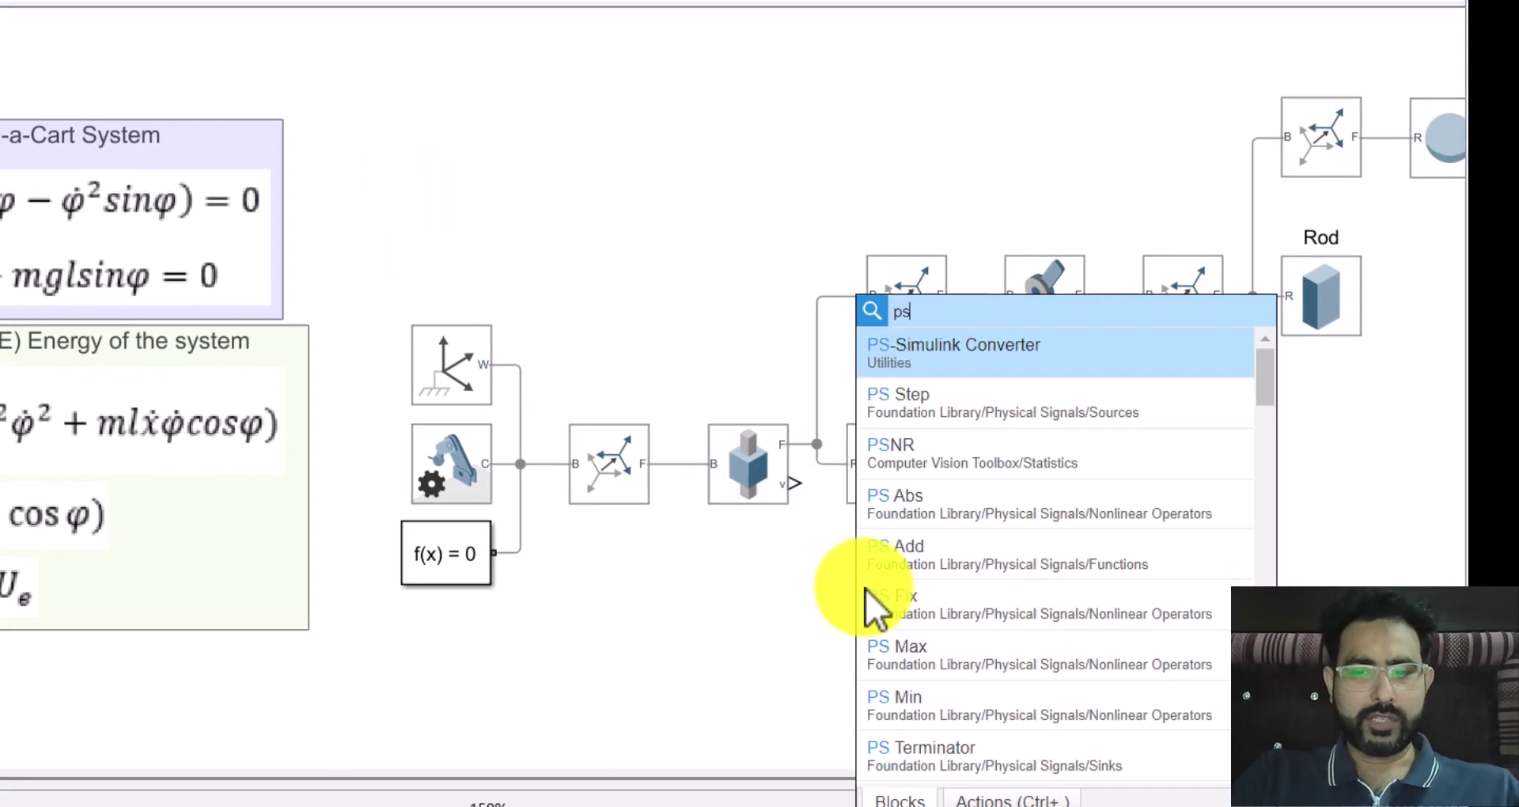
{"action": "key", "text": "Return"}
{"action": "left_click_drag", "start_coordinate": [880, 586], "coordinate": [962, 590]}
{"action": "left_click_drag", "start_coordinate": [852, 595], "coordinate": [788, 485]}
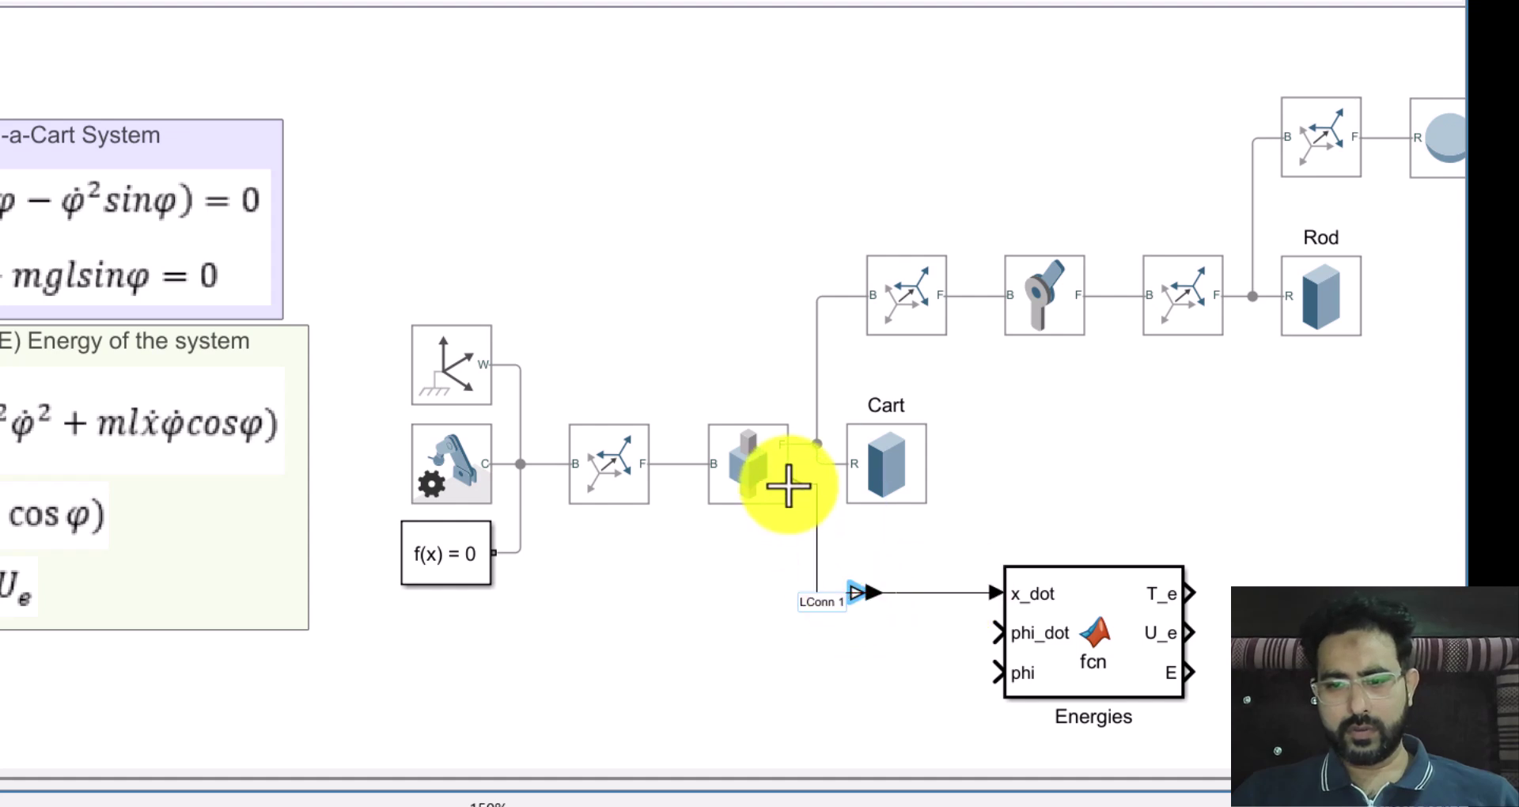
Move the Energies block farther away from the PS-Simulink Converter, leaving more space before its inputs
{"action": "left_click", "coordinate": [1084, 630]}
{"action": "left_click_drag", "start_coordinate": [1083, 629], "coordinate": [1124, 630]}
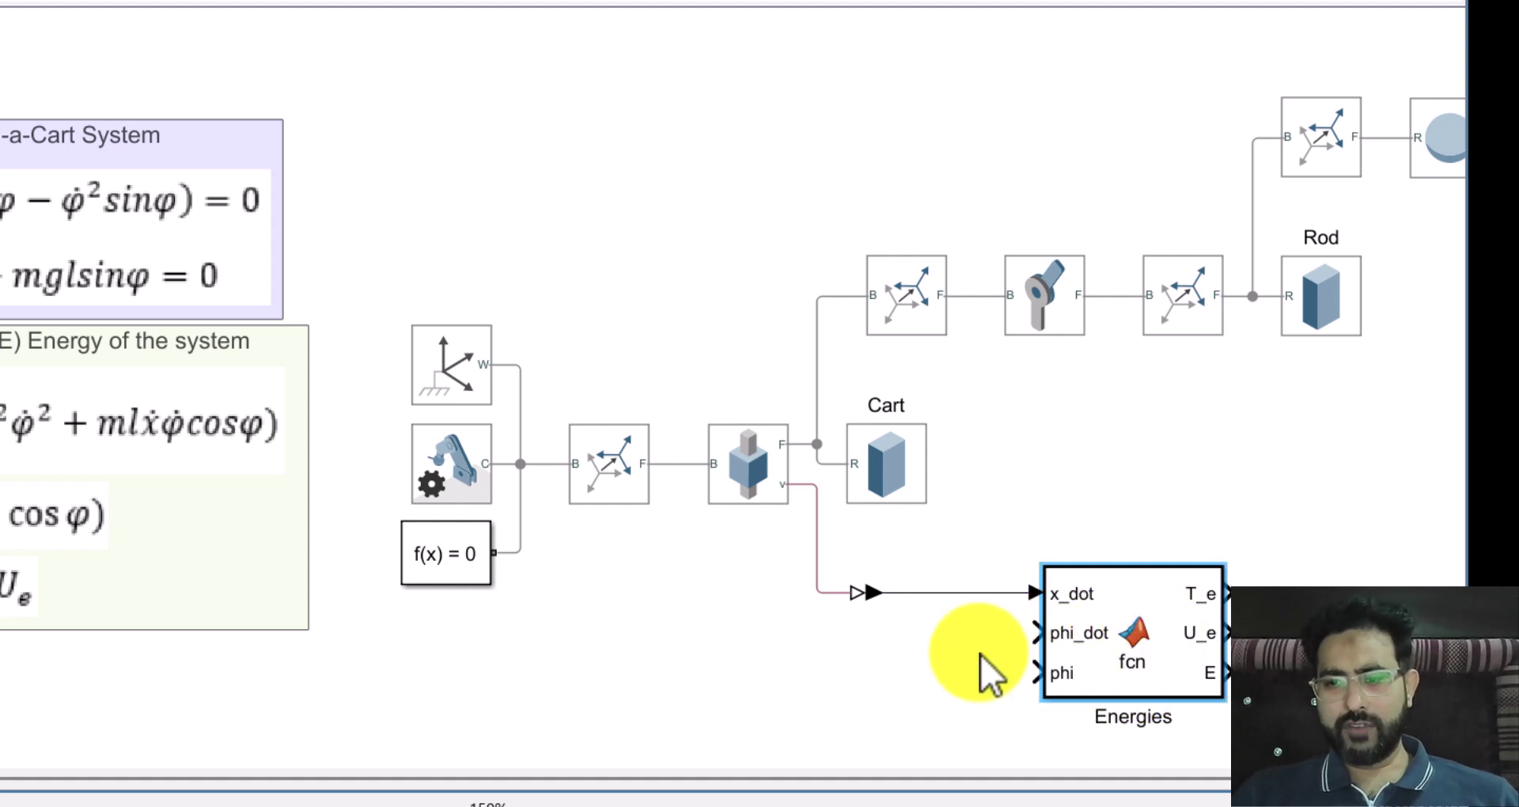
{"action": "left_click_drag", "start_coordinate": [966, 651], "coordinate": [807, 499]}
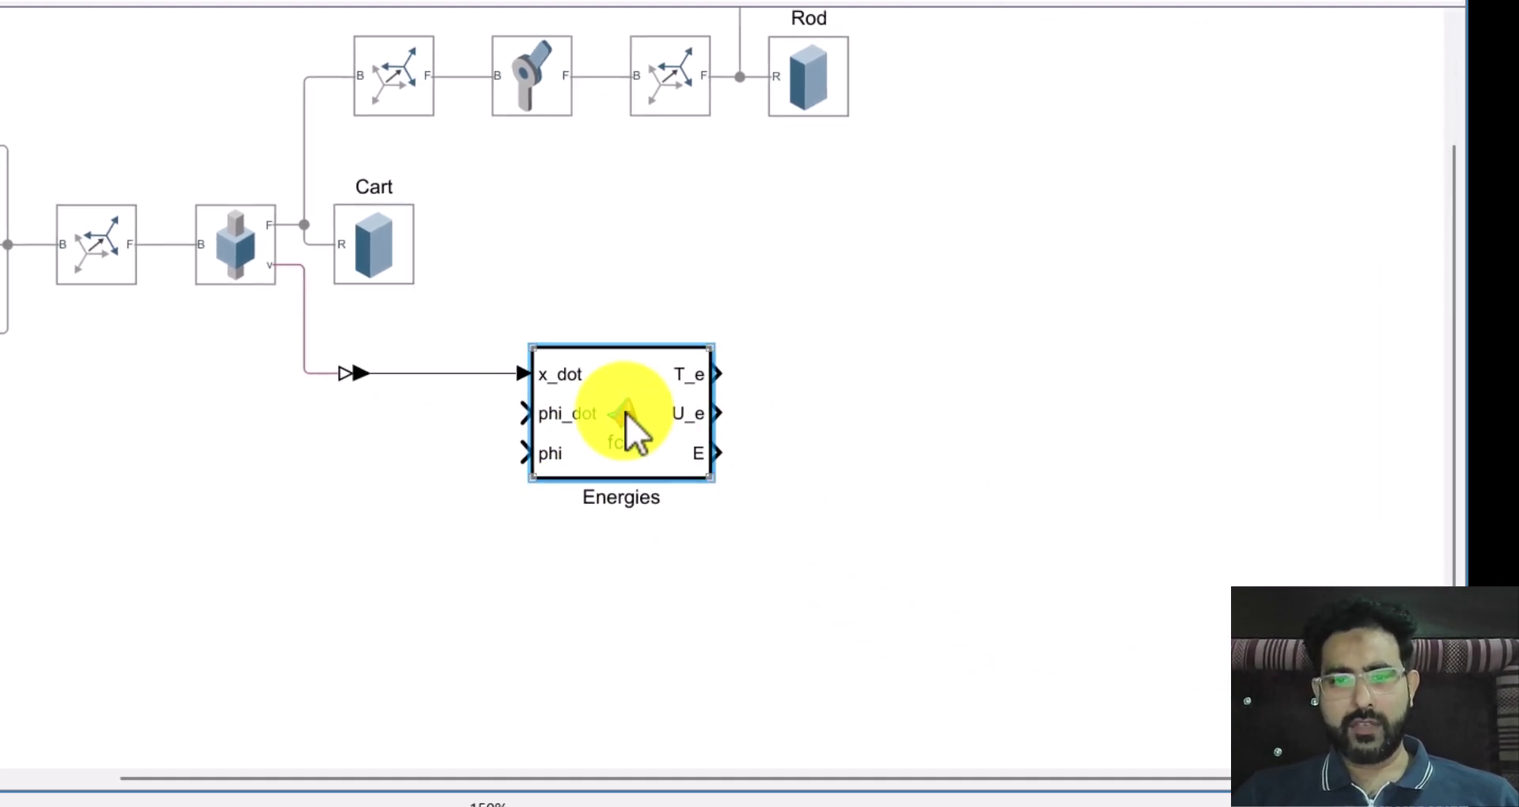
{"action": "left_click_drag", "start_coordinate": [631, 431], "coordinate": [759, 424]}
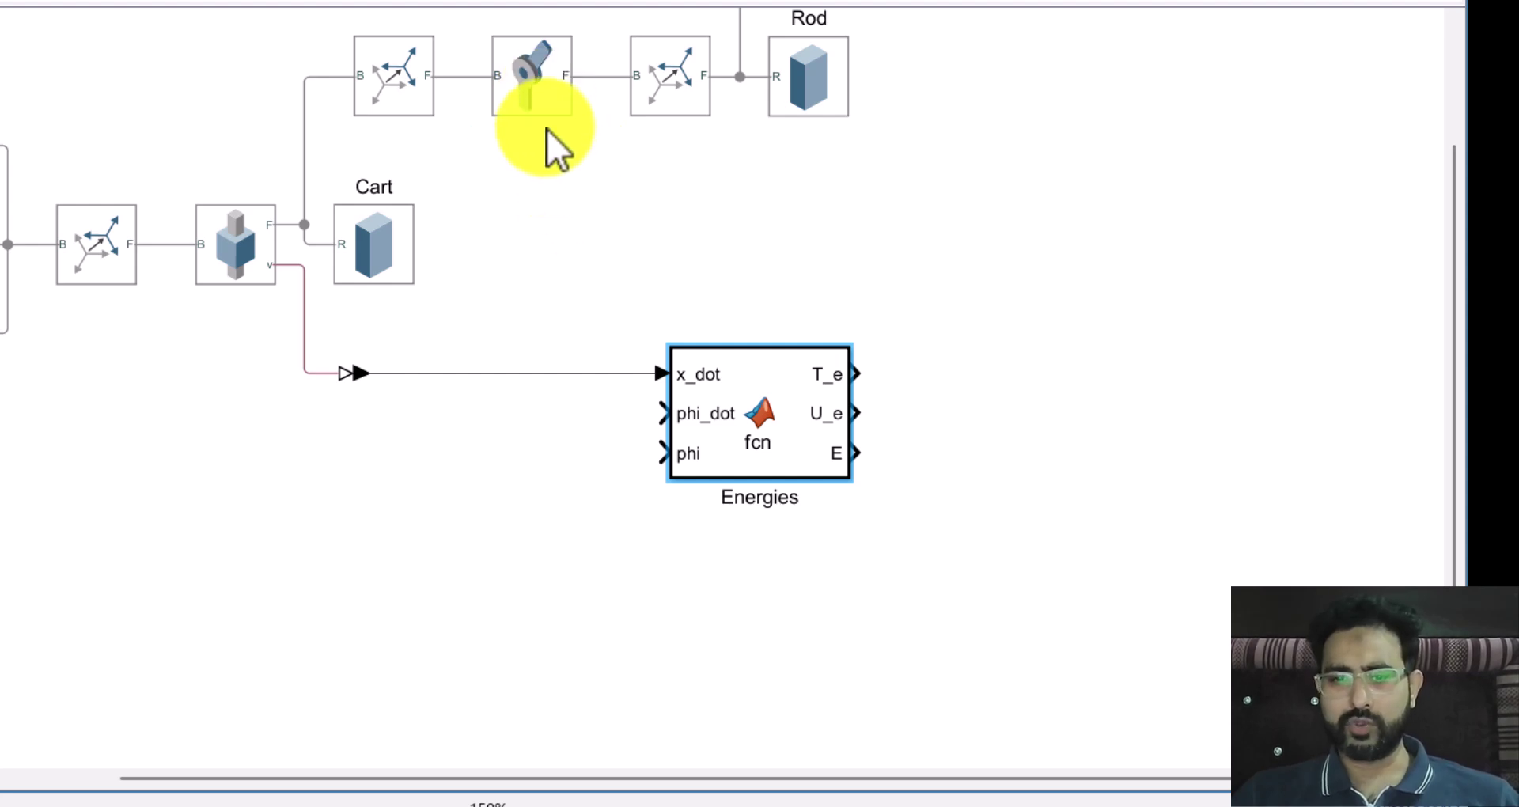
Enable position and velocity sensing on the Revolute Joint and close its block parameters
{"action": "double_click", "coordinate": [546, 99]}
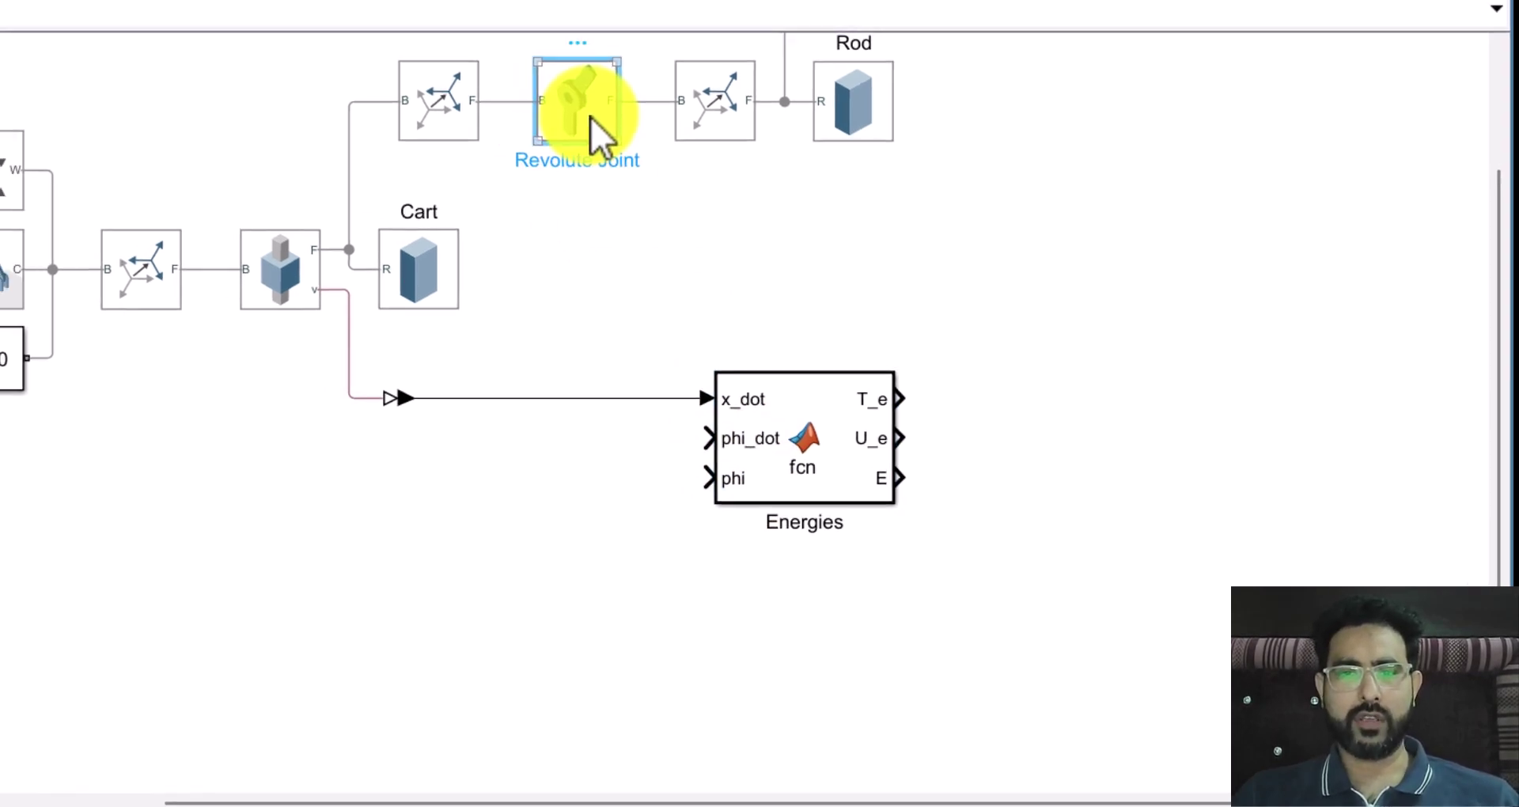
{"action": "left_click", "coordinate": [32, 288]}
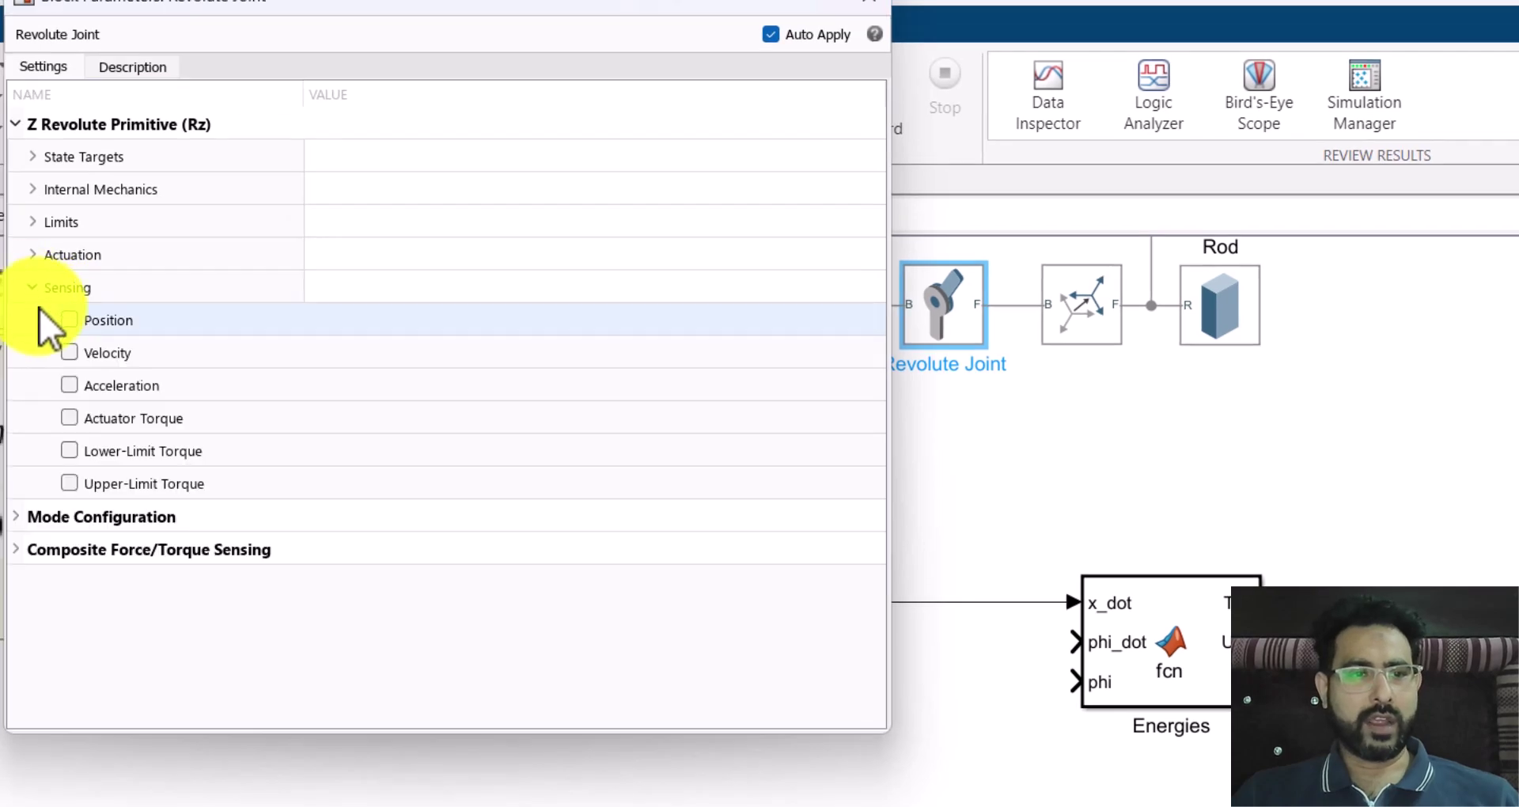
{"action": "left_click", "coordinate": [69, 320]}
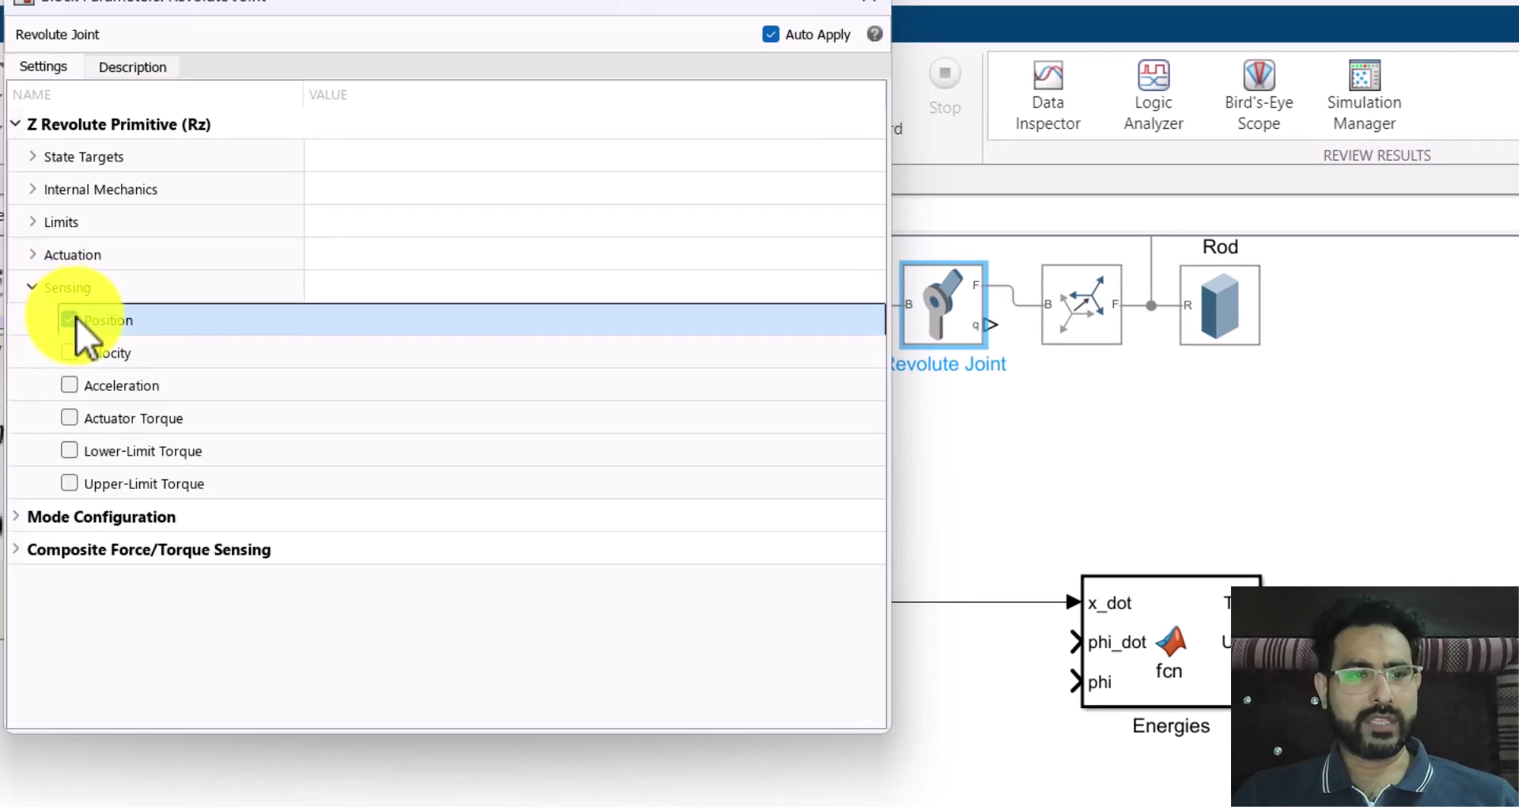
{"action": "left_click", "coordinate": [70, 352]}
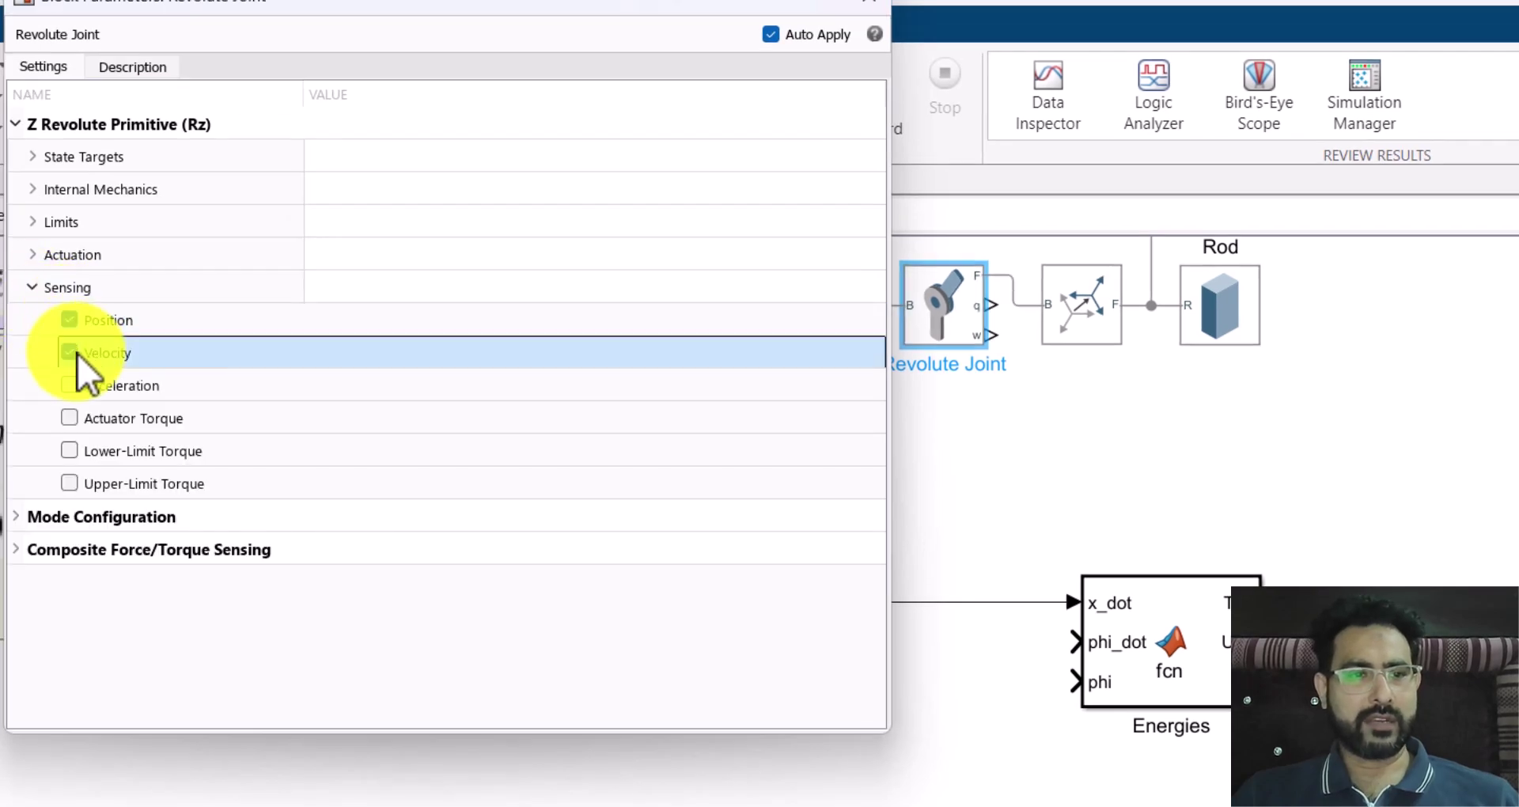
{"action": "left_click", "coordinate": [870, 4]}
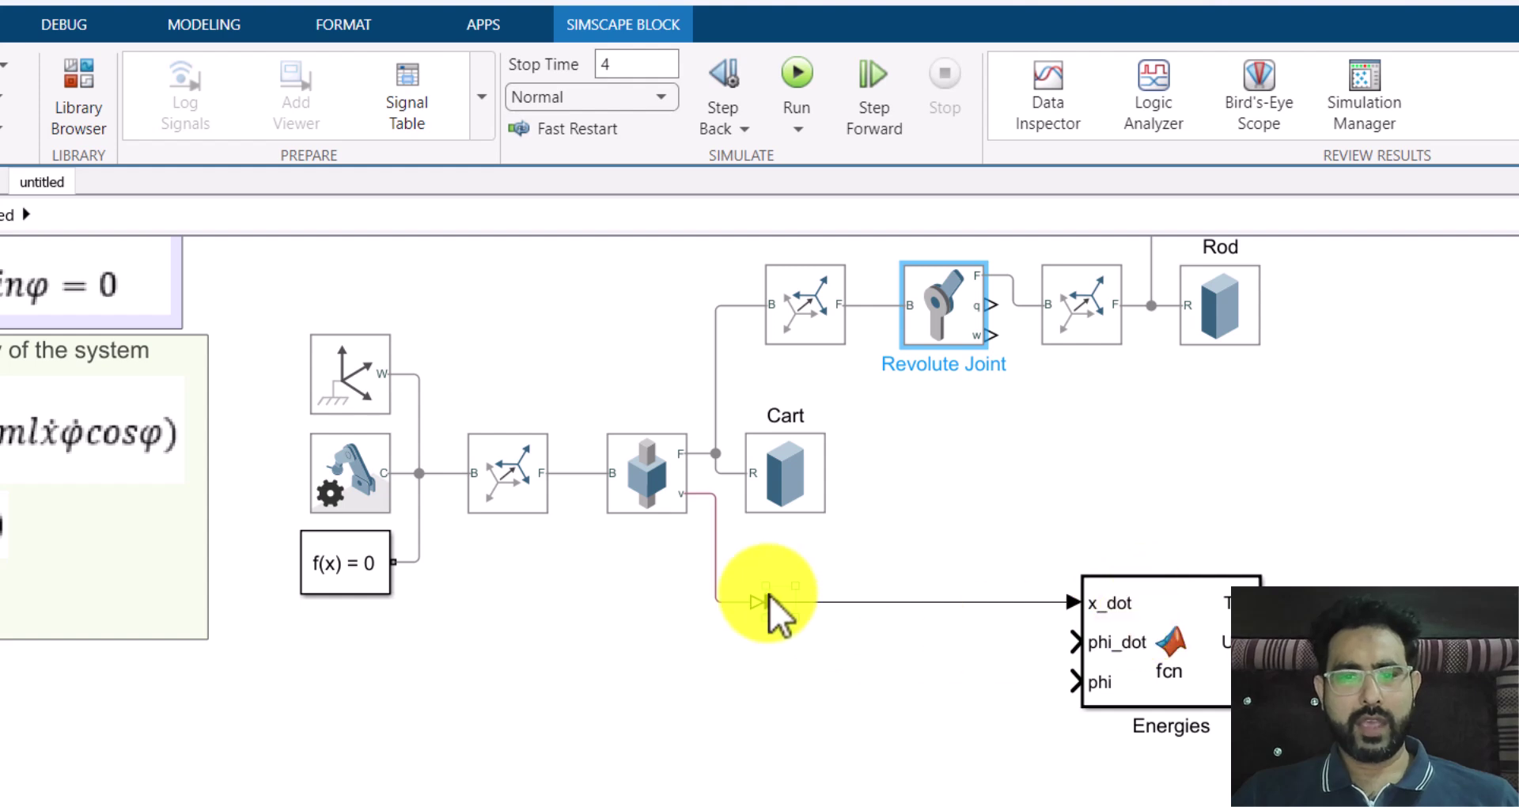
Place PS-Simulink Converters before the Energies inputs and wire the Revolute Joint's w output to phi_dot and q output to phi
{"action": "left_click_drag", "start_coordinate": [766, 603], "coordinate": [1001, 709]}
{"action": "left_click_drag", "start_coordinate": [722, 247], "coordinate": [871, 536]}
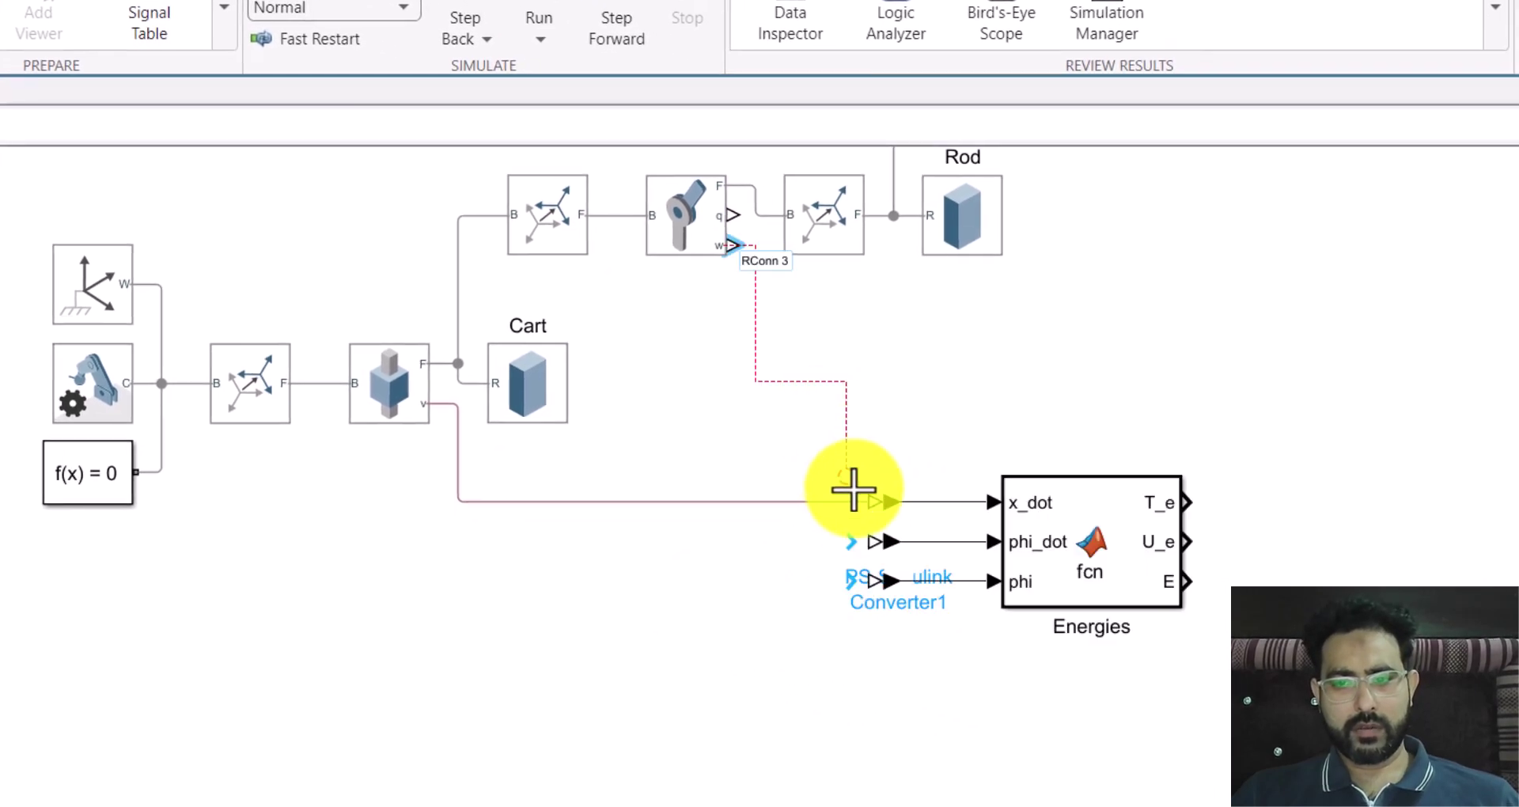
{"action": "mouse_move", "coordinate": [731, 212]}
{"action": "left_mouse_down"}
{"action": "mouse_move", "coordinate": [814, 570]}
{"action": "mouse_move", "coordinate": [873, 582]}
{"action": "left_mouse_up"}
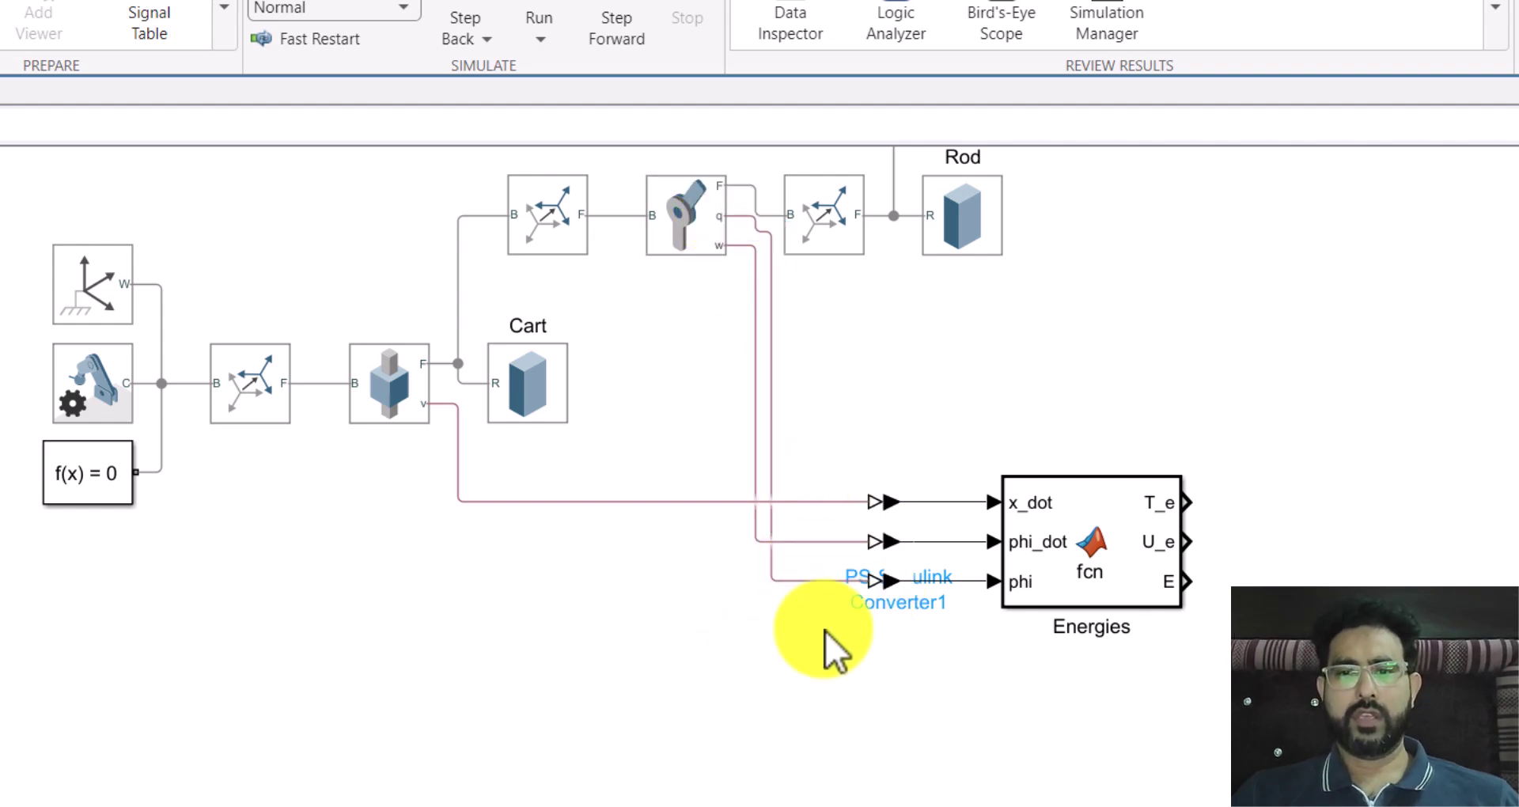
Add Terminator blocks to the T_e, U_e and E outputs of the Energies block
{"action": "double_click", "coordinate": [1268, 574]}
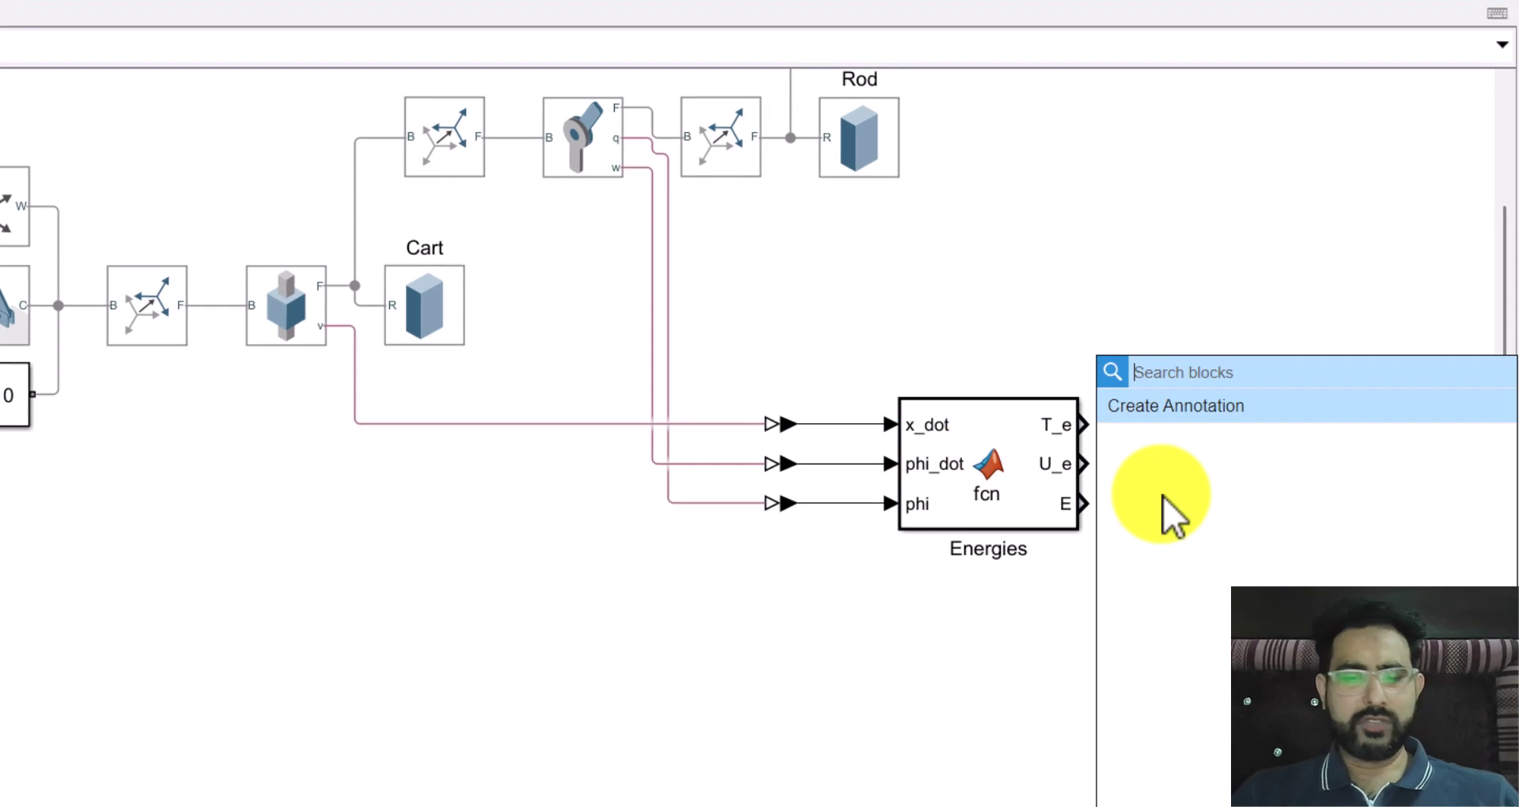
{"action": "type", "text": "ter"}
{"action": "key", "text": "Return"}
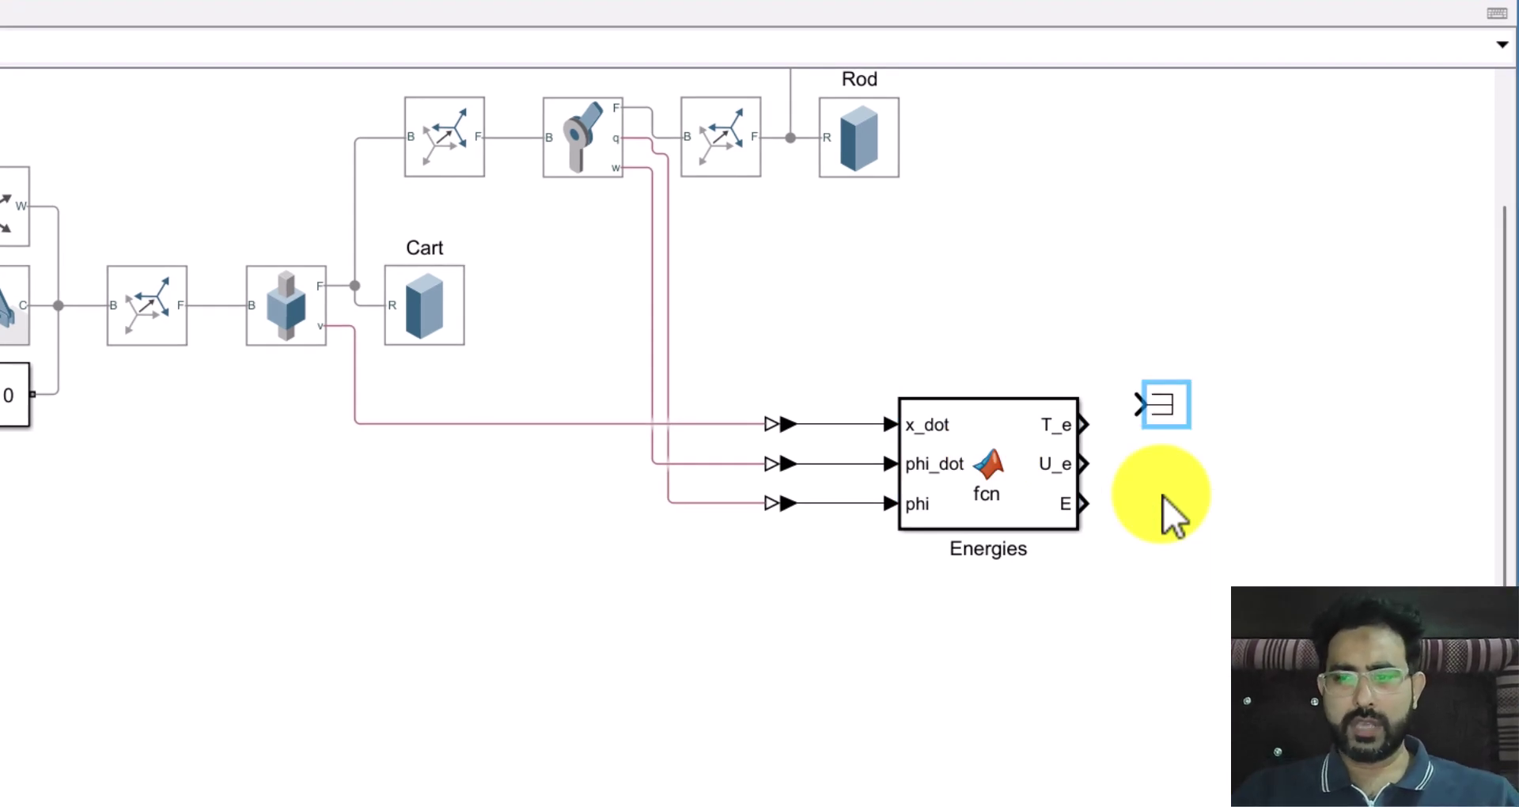
{"action": "left_click_drag", "start_coordinate": [1160, 407], "coordinate": [1166, 427]}
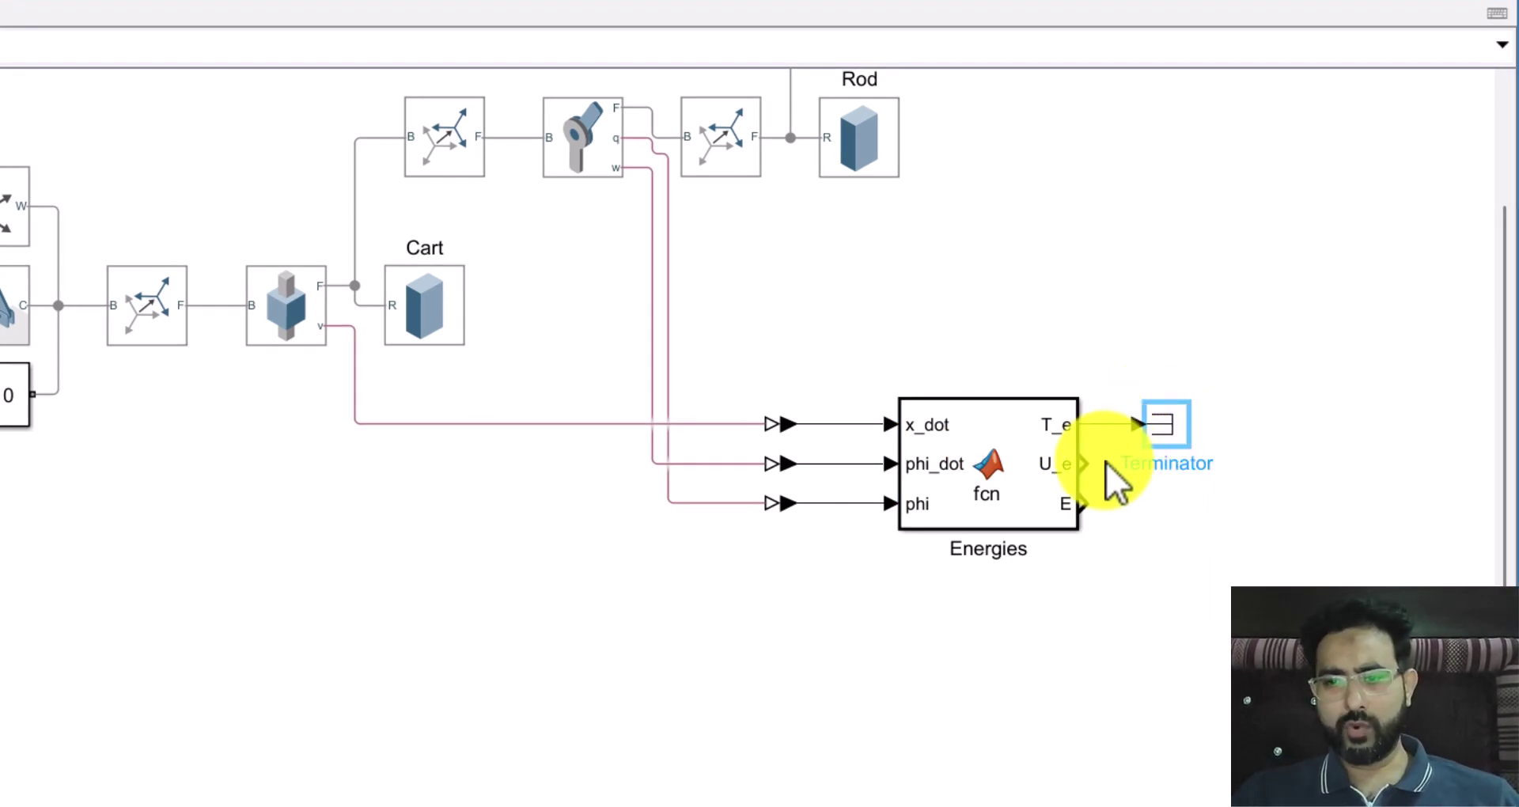
{"action": "left_click", "coordinate": [1176, 430]}
Label the three output signals of the Energies block T_e, U_e and E
{"action": "double_click", "coordinate": [1147, 425]}
{"action": "type", "text": "T"}
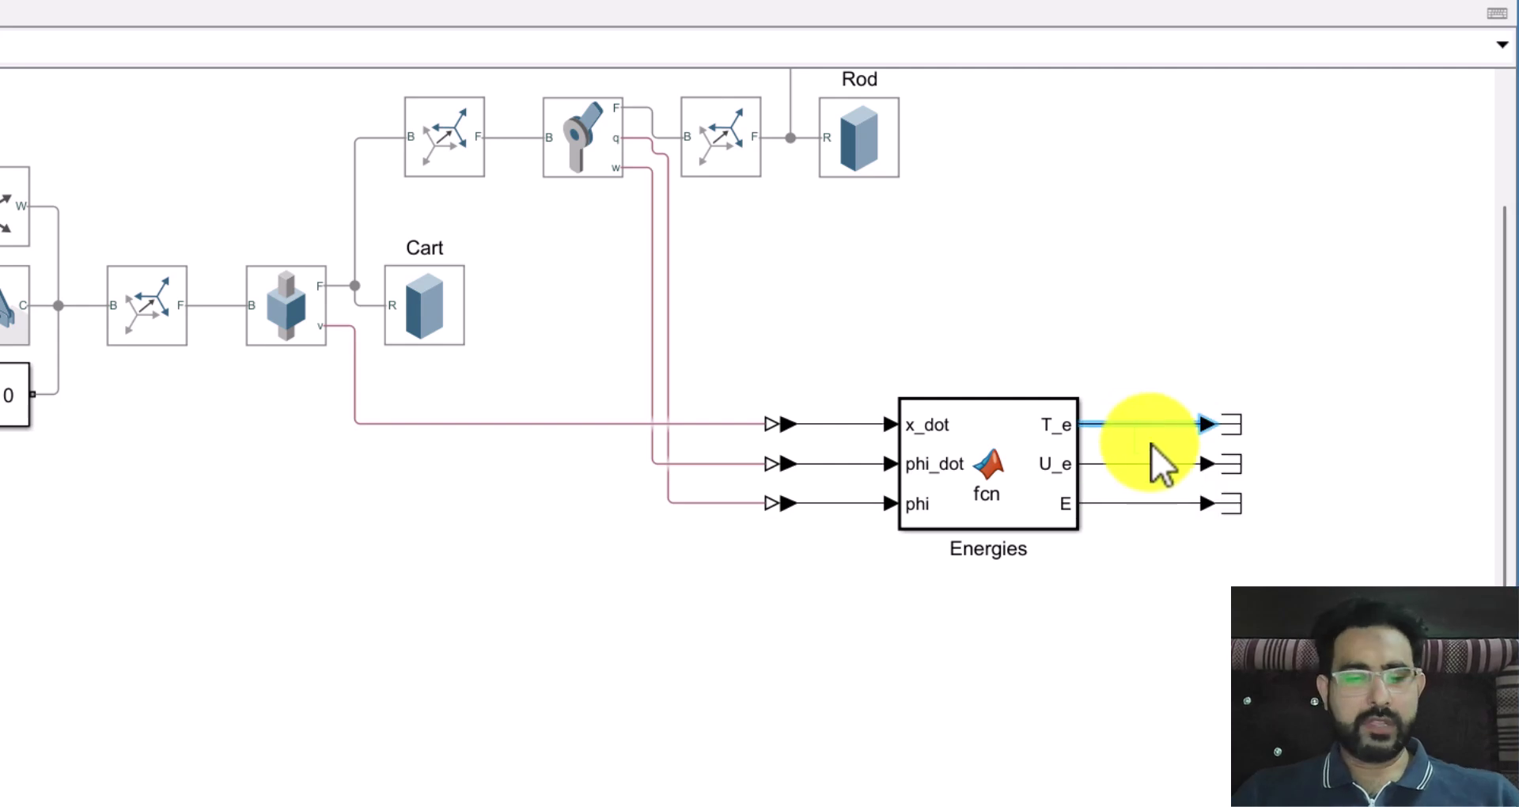
{"action": "type", "text": "_e"}
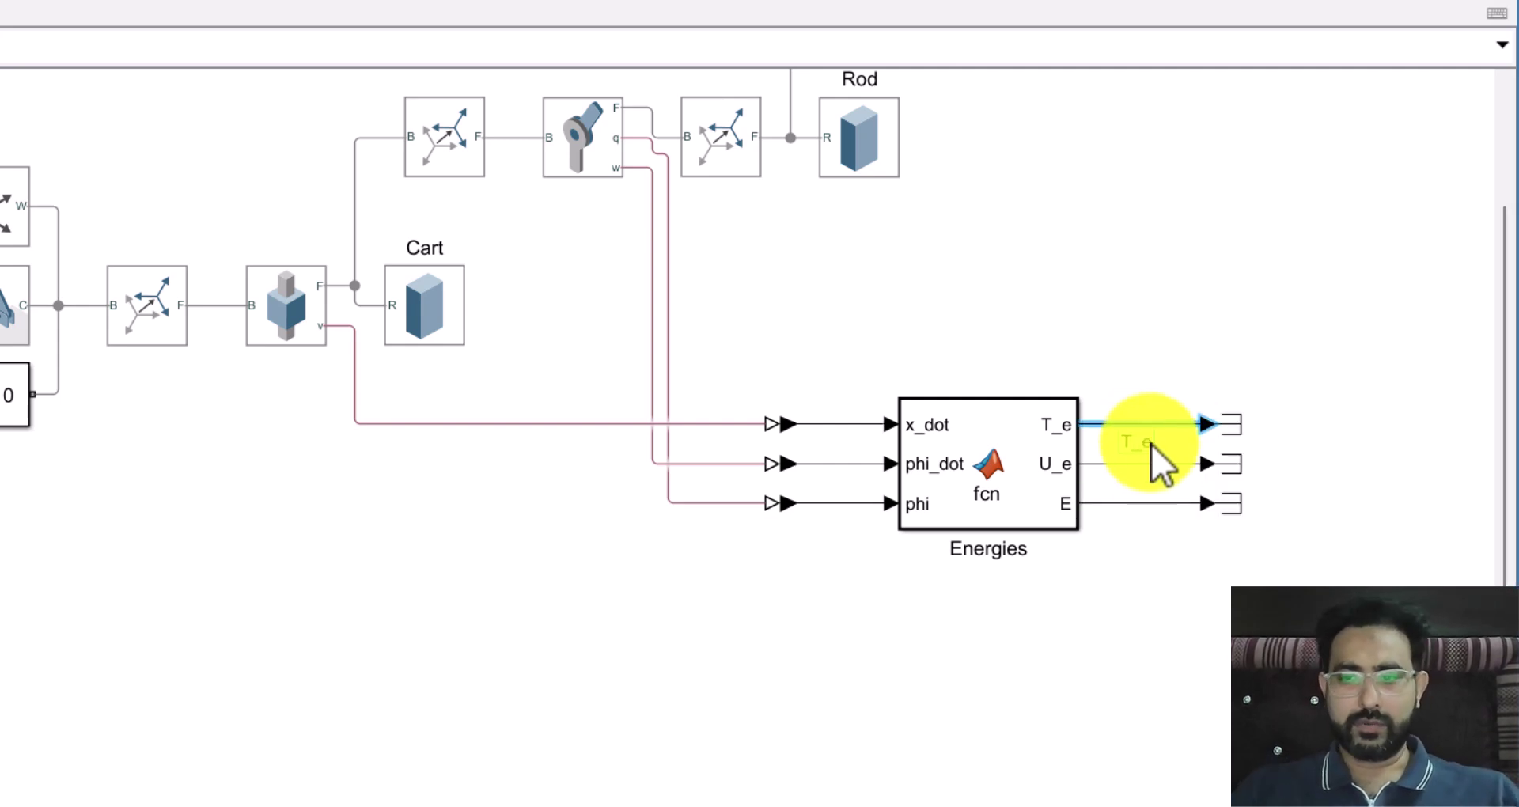
{"action": "left_click", "coordinate": [1157, 465]}
{"action": "double_click", "coordinate": [1156, 467]}
{"action": "type", "text": "U_e"}
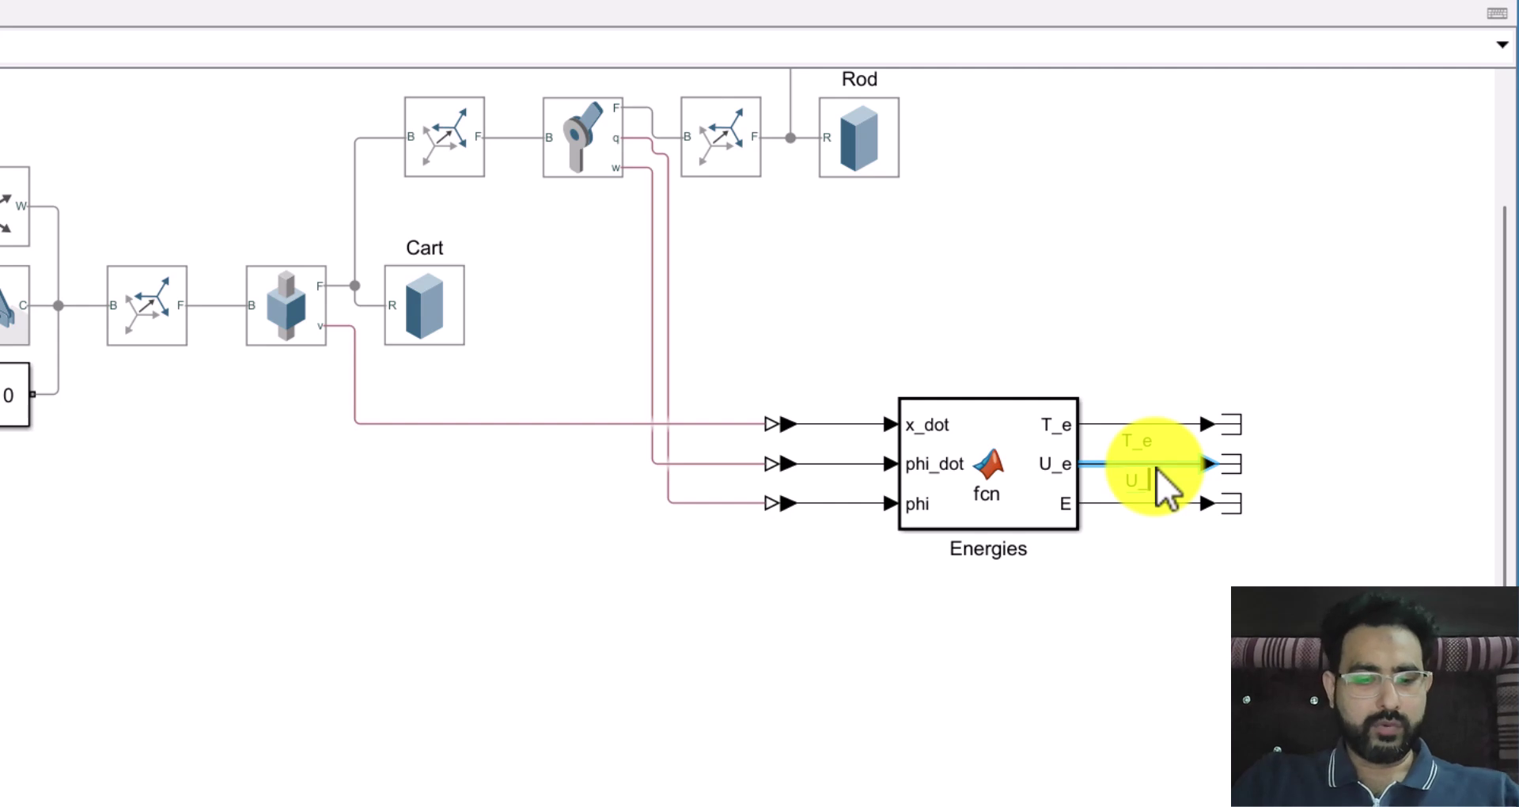
{"action": "left_click", "coordinate": [1166, 504]}
{"action": "double_click", "coordinate": [1166, 503]}
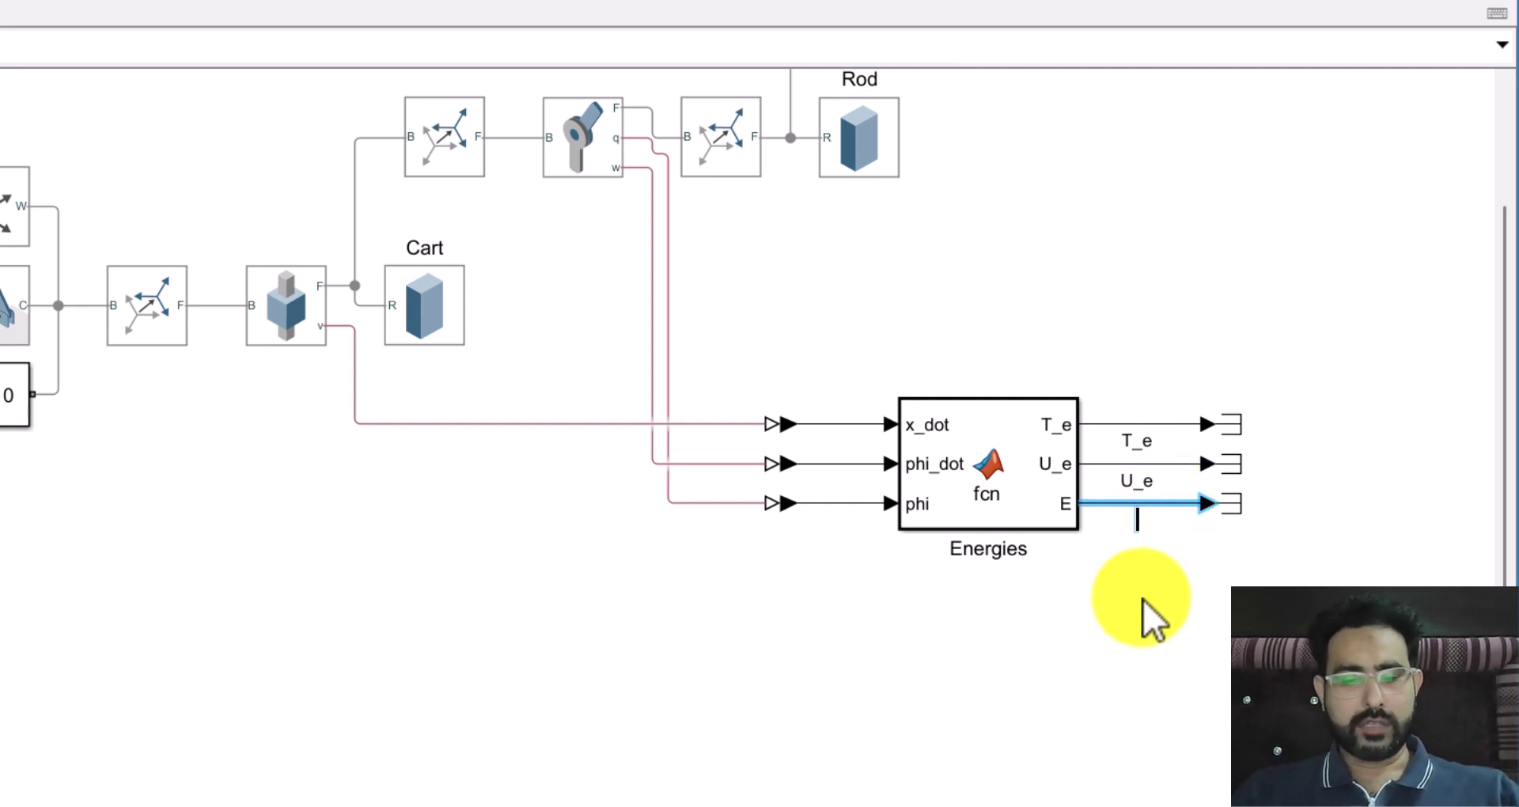
{"action": "type", "text": "E"}
{"action": "left_click", "coordinate": [1141, 630]}
Turn on signal logging for the T_e, U_e and E output signals of the Energies block
{"action": "left_click", "coordinate": [1117, 421]}
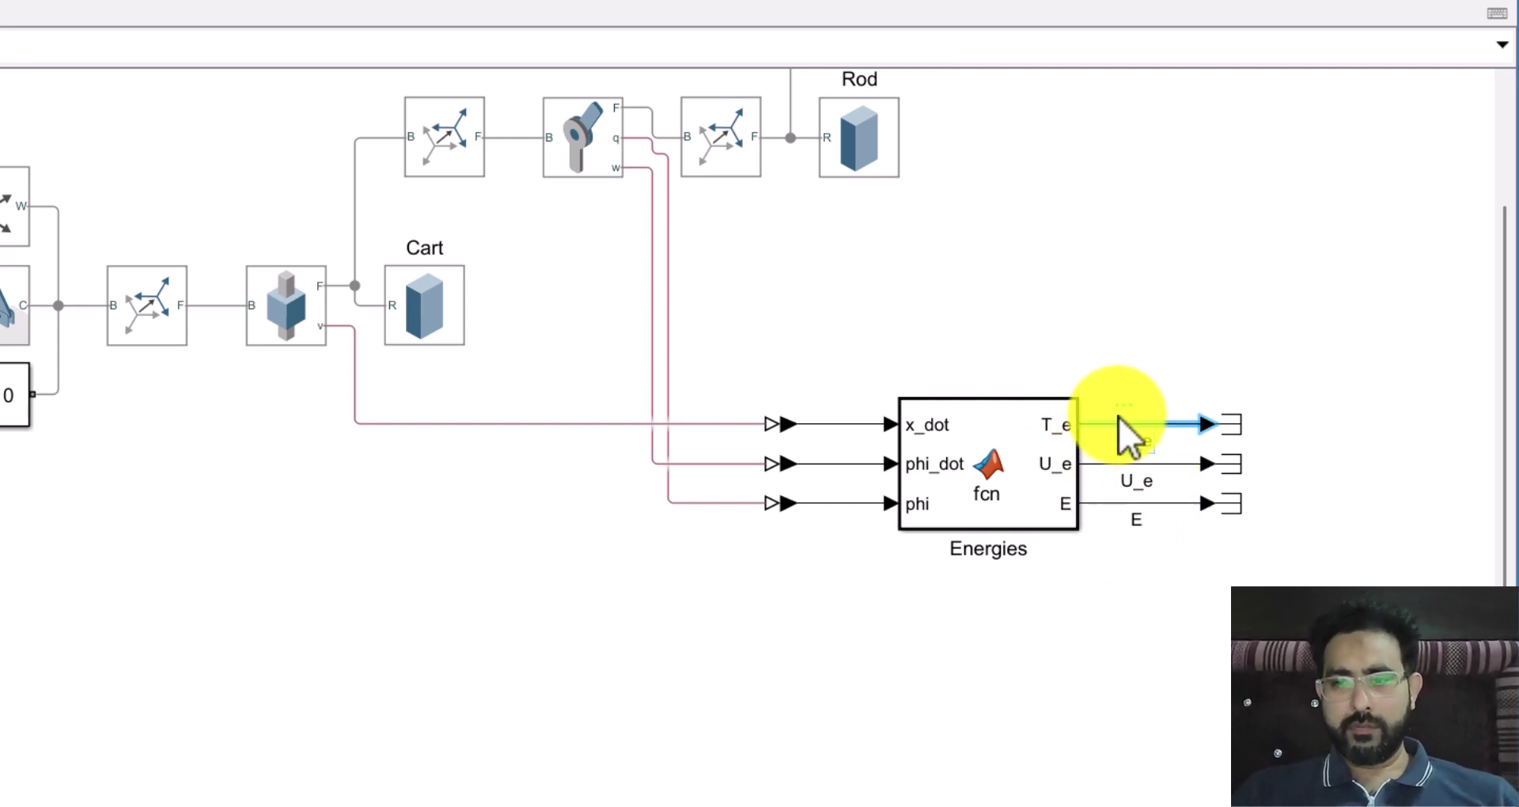
{"action": "left_click", "coordinate": [1155, 396]}
{"action": "left_click", "coordinate": [1123, 465]}
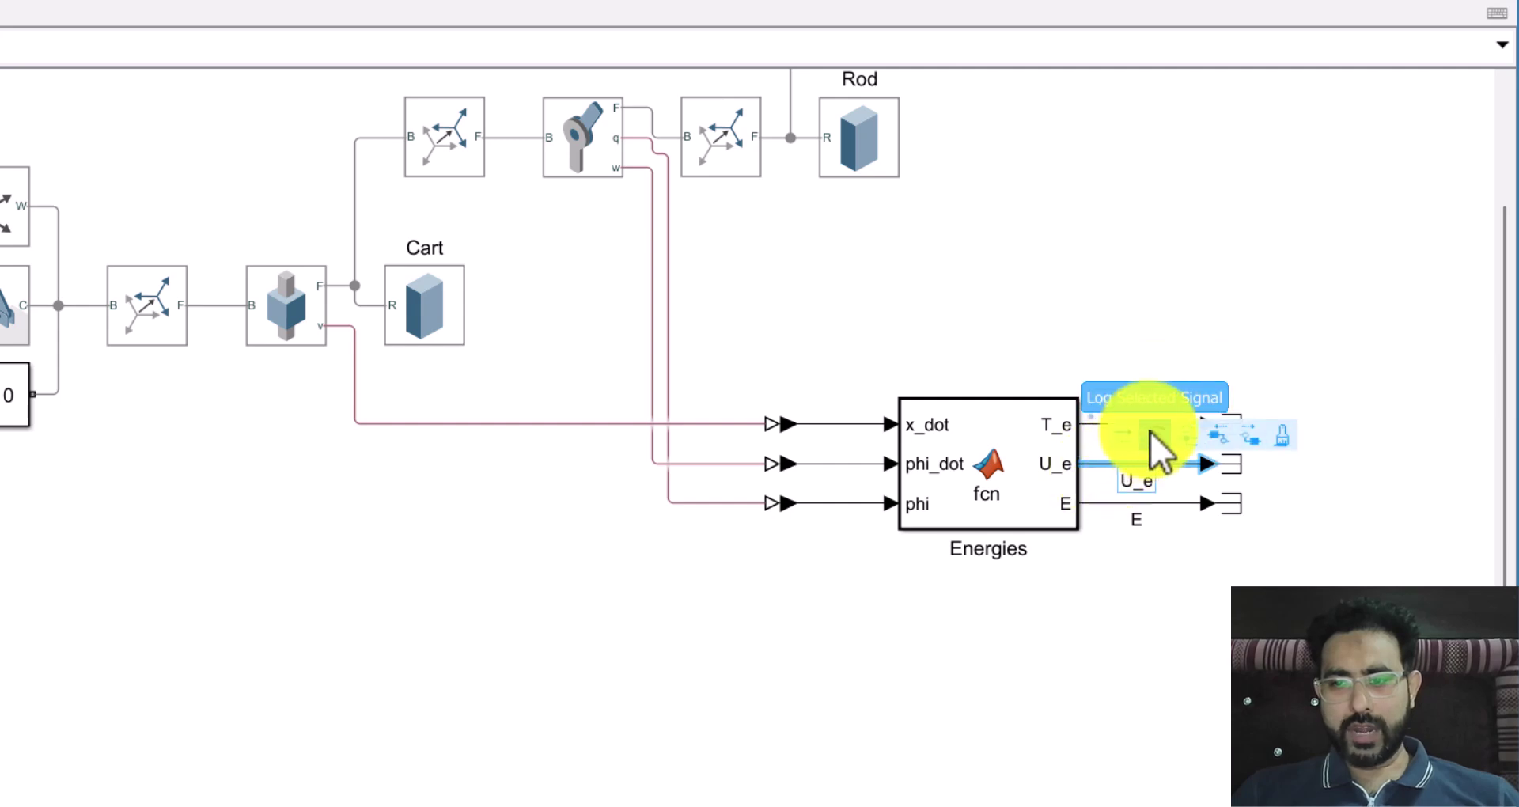
{"action": "left_click", "coordinate": [1153, 434]}
{"action": "left_click", "coordinate": [1113, 504]}
{"action": "left_click", "coordinate": [1152, 468]}
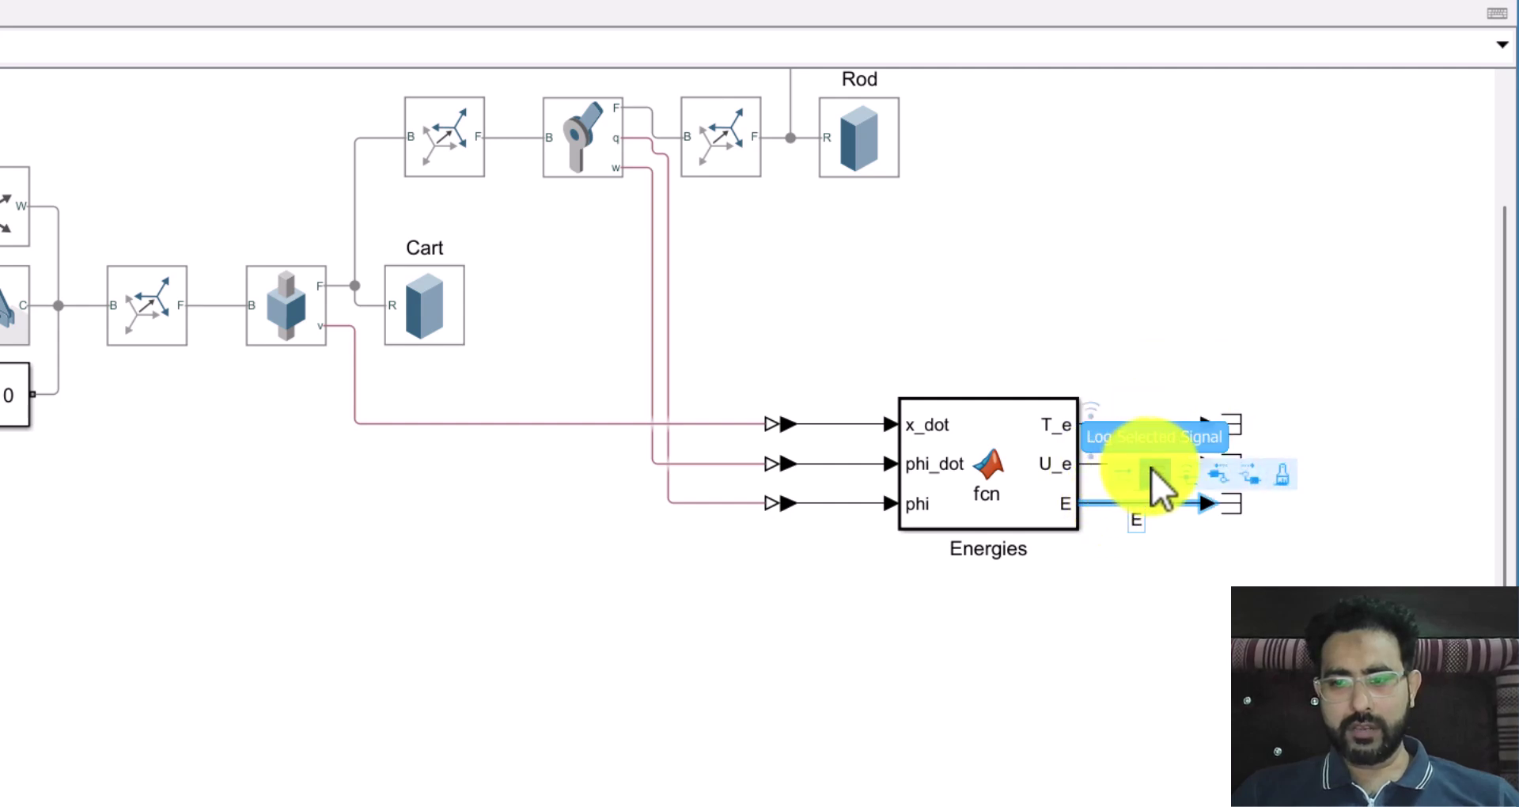
{"action": "left_click", "coordinate": [1114, 616]}
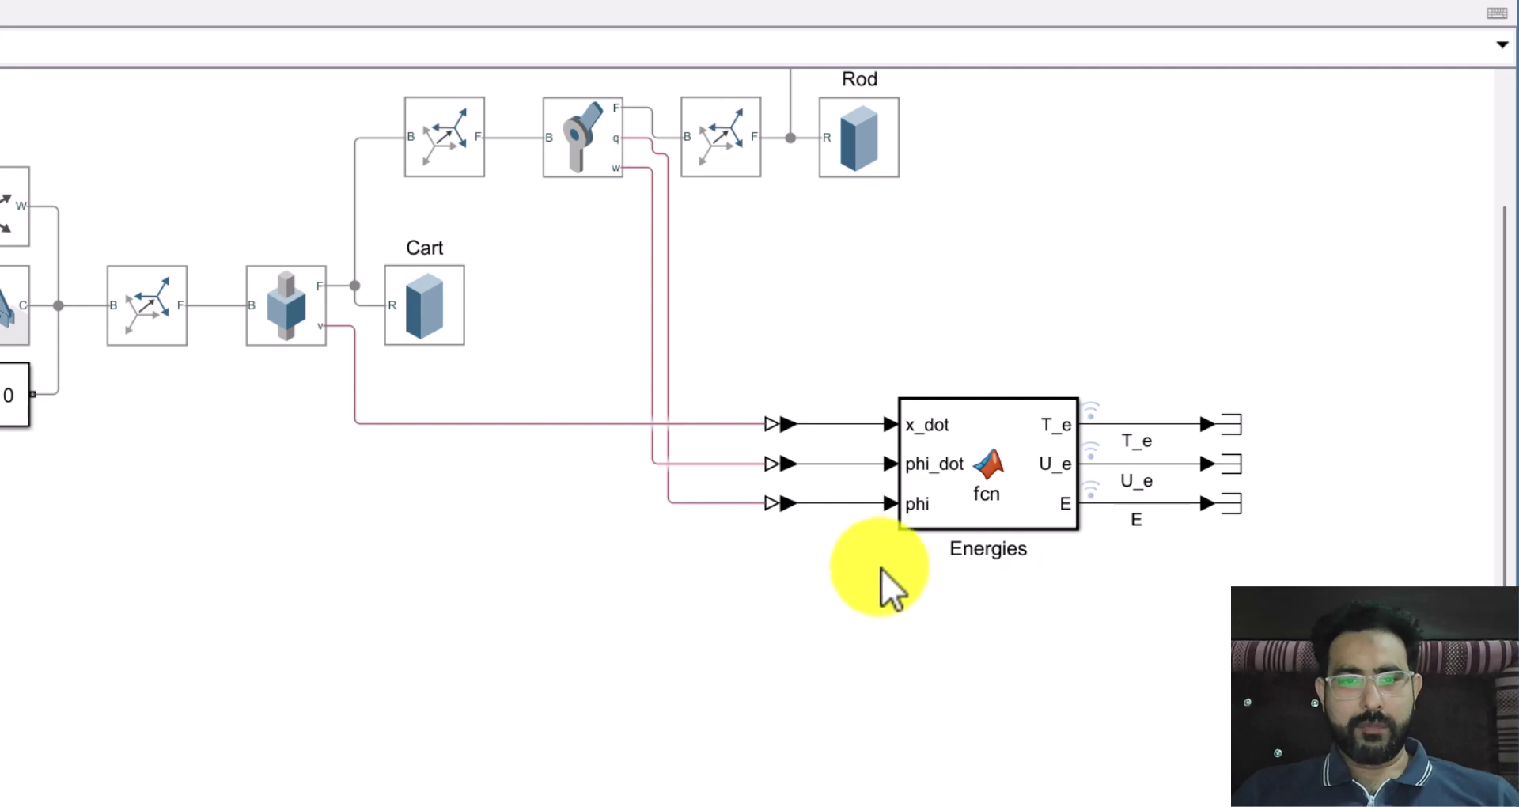
Log the signal entering the phi input of the Energies block and label it phi
{"action": "left_click", "coordinate": [598, 149]}
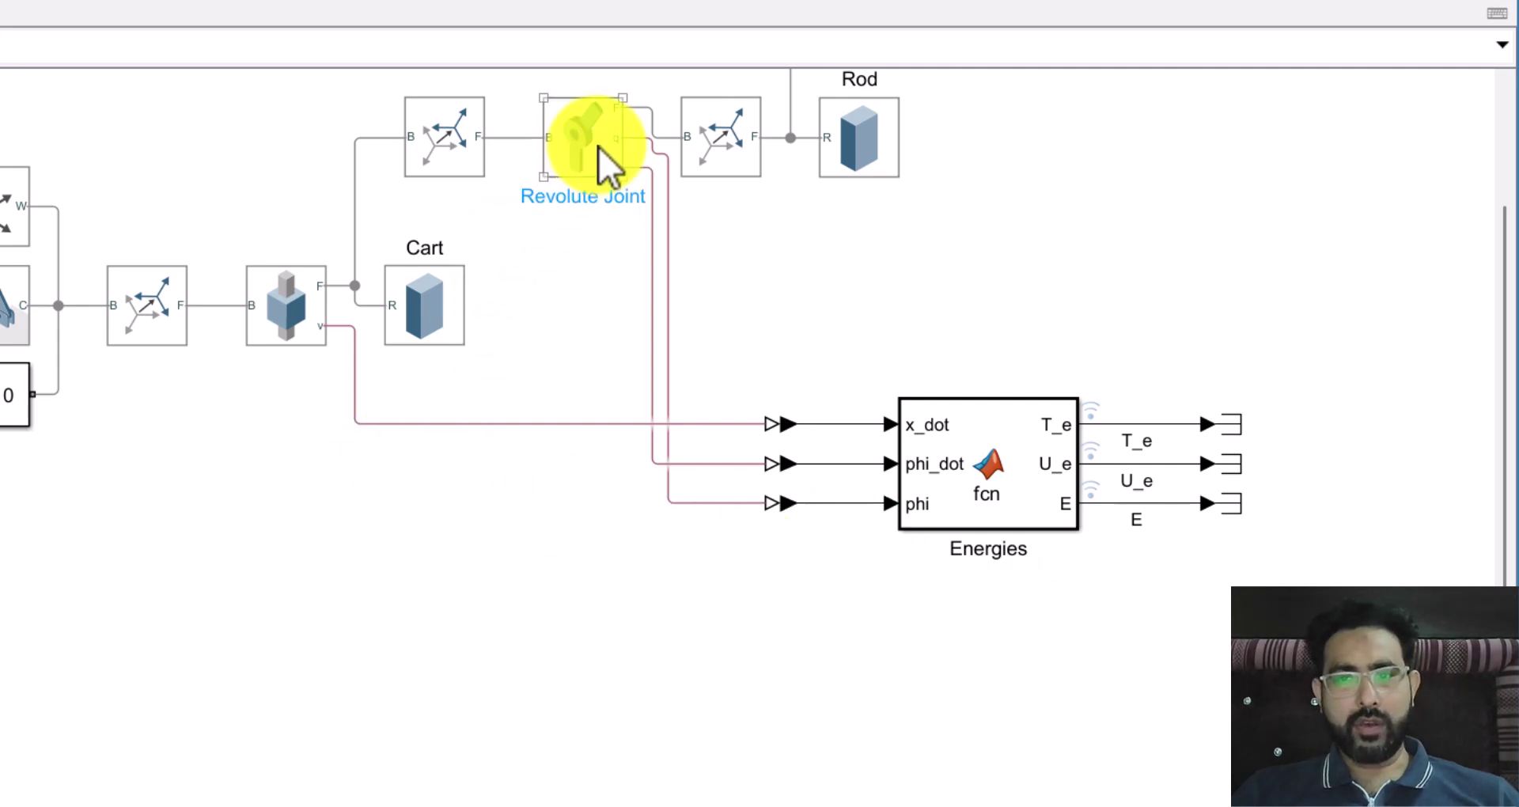
{"action": "left_click", "coordinate": [842, 503]}
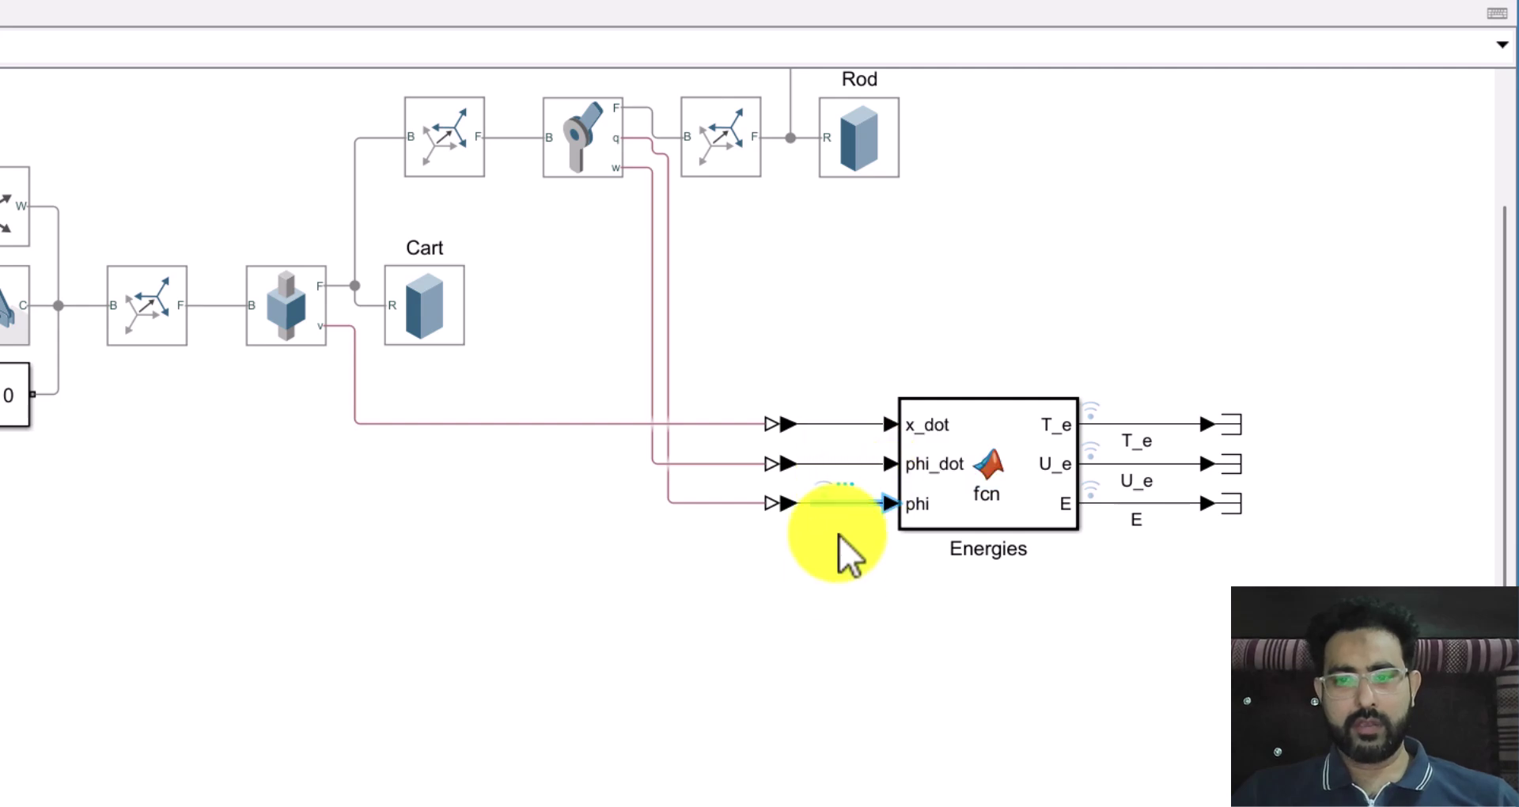
{"action": "left_click", "coordinate": [820, 503]}
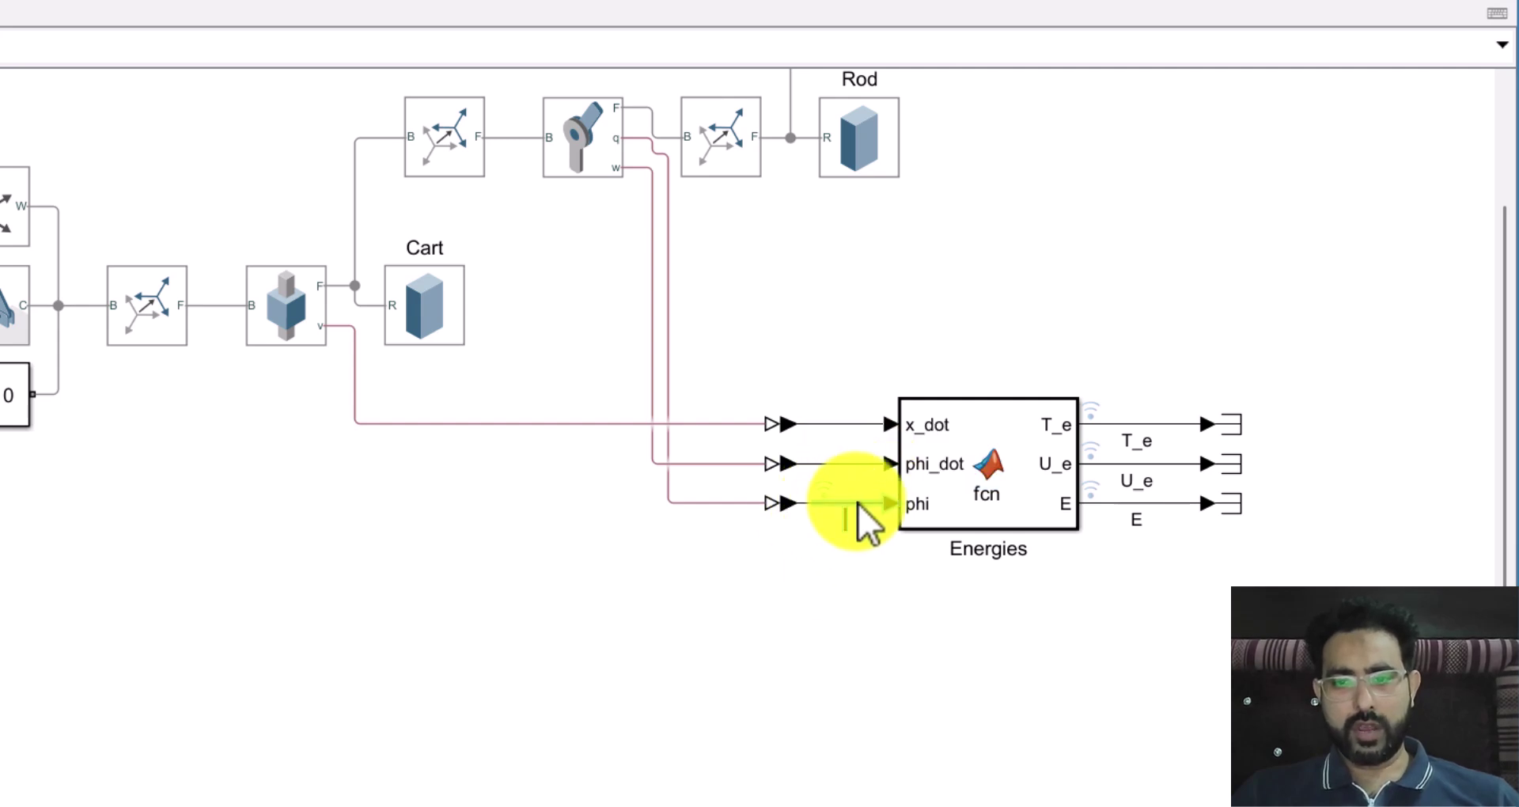
{"action": "double_click", "coordinate": [845, 505]}
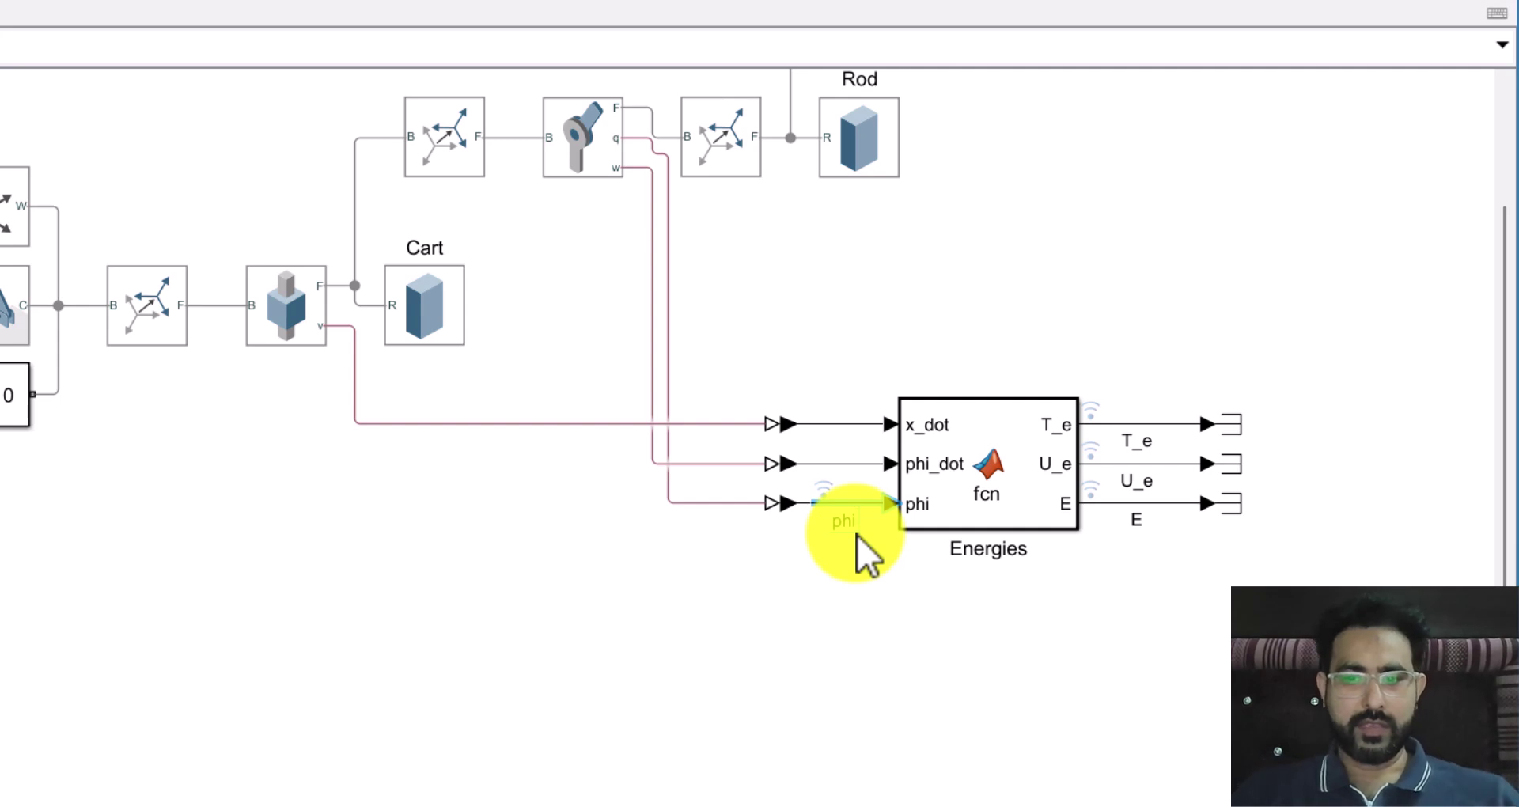
{"action": "type", "text": "phi"}
{"action": "left_click", "coordinate": [858, 630]}
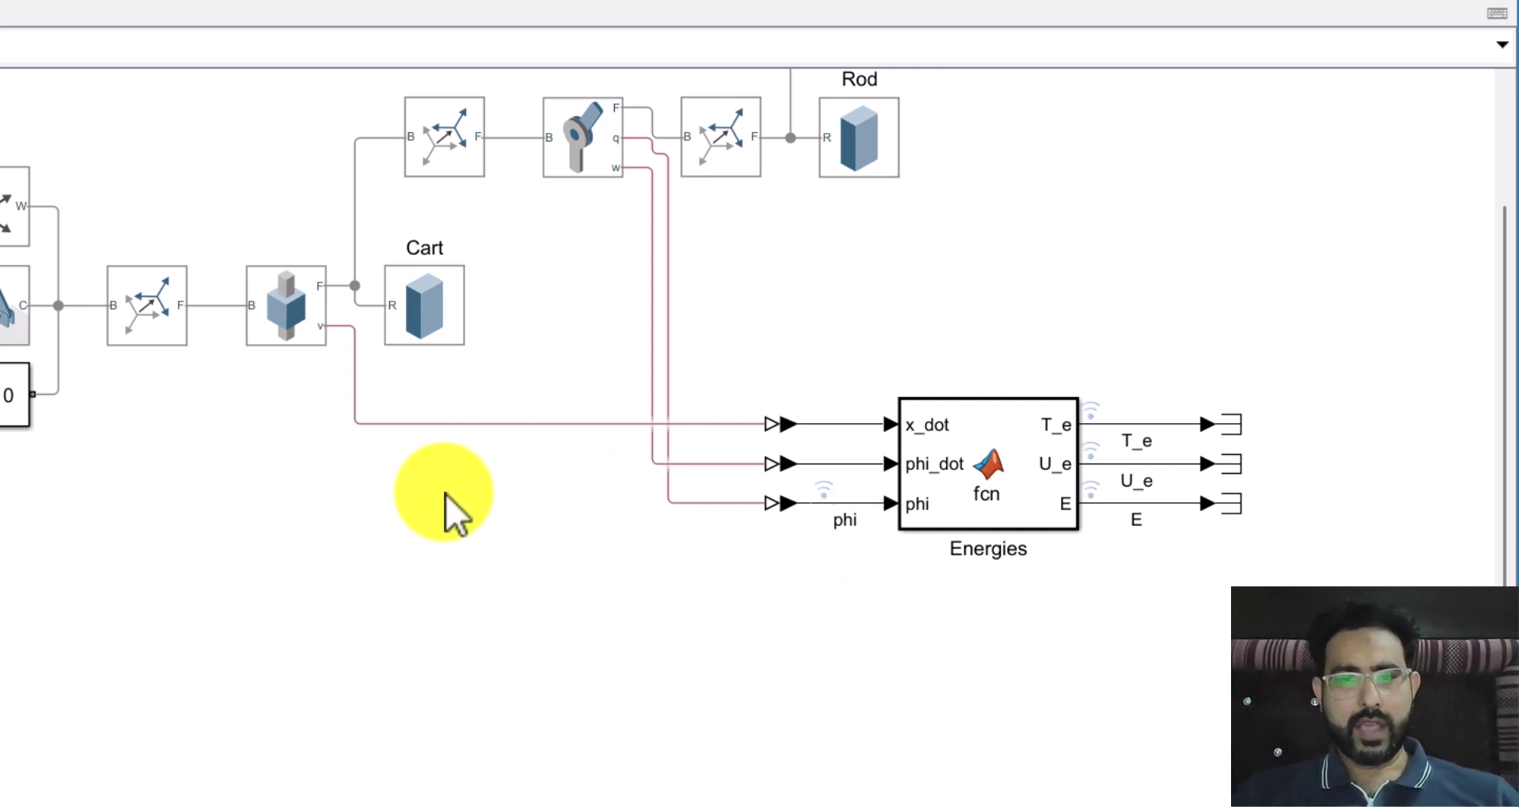
Enable position sensing on the Prismatic Joint and delete the line linking it to the x_dot converter
{"action": "double_click", "coordinate": [298, 315]}
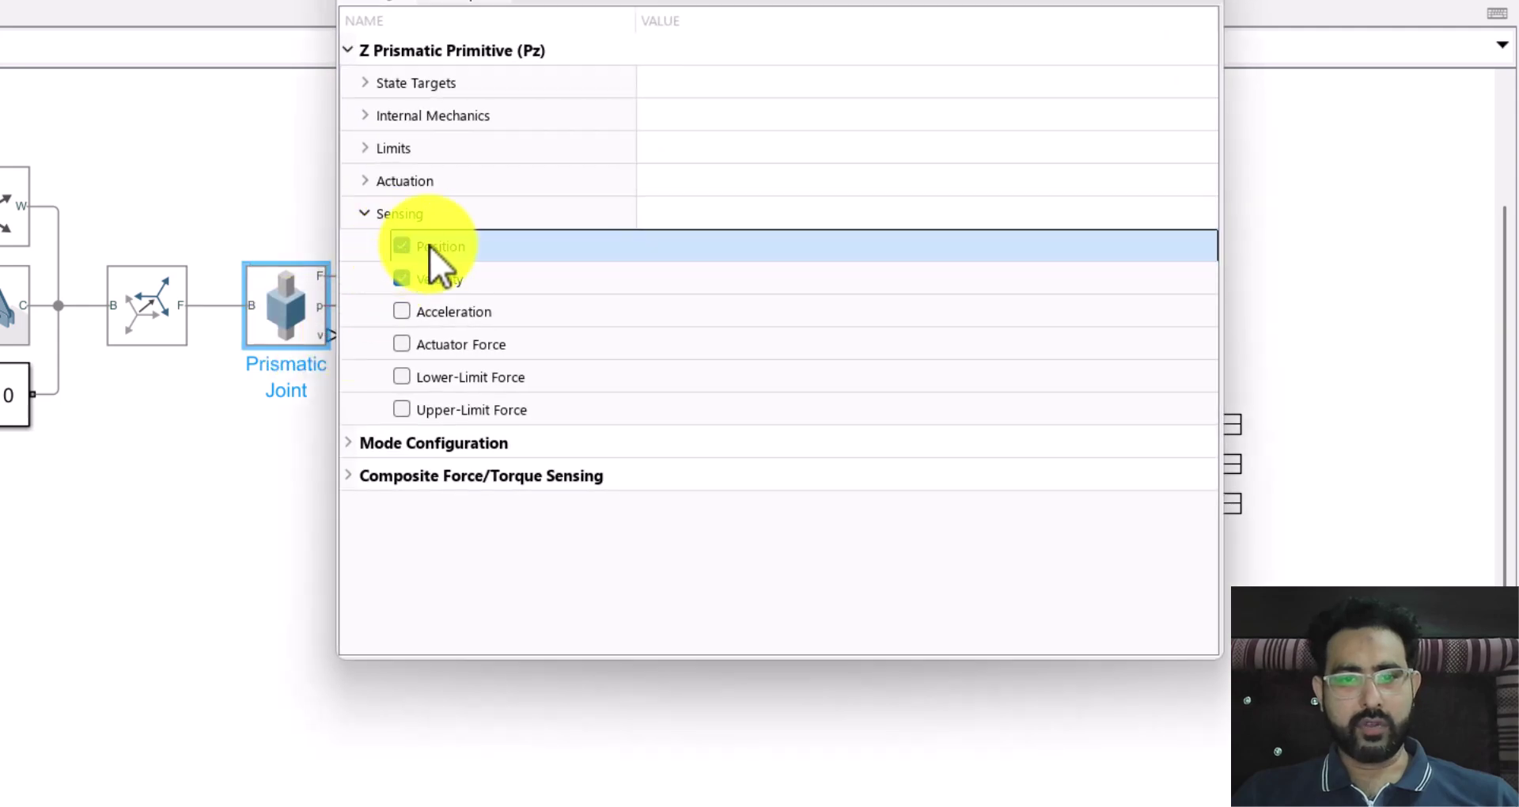
{"action": "key", "text": "Escape"}
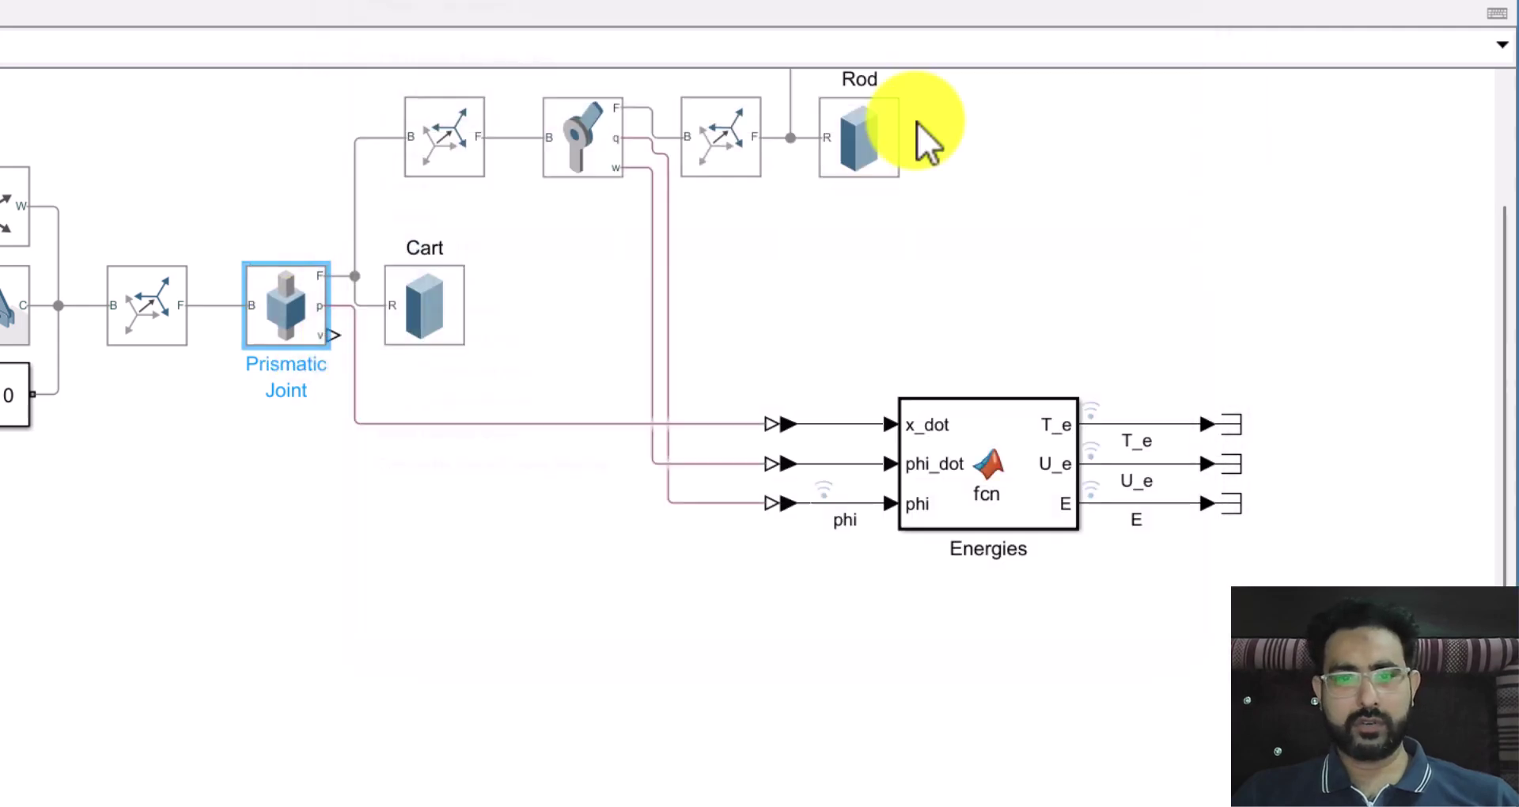
{"action": "left_click", "coordinate": [355, 346]}
{"action": "key", "text": "Delete"}
Wire the Prismatic Joint's v output to the x_dot converter and its p output through a new PS-Simulink Converter to a Terminator
{"action": "left_click_drag", "start_coordinate": [340, 334], "coordinate": [392, 463]}
{"action": "left_click_drag", "start_coordinate": [331, 305], "coordinate": [373, 464]}
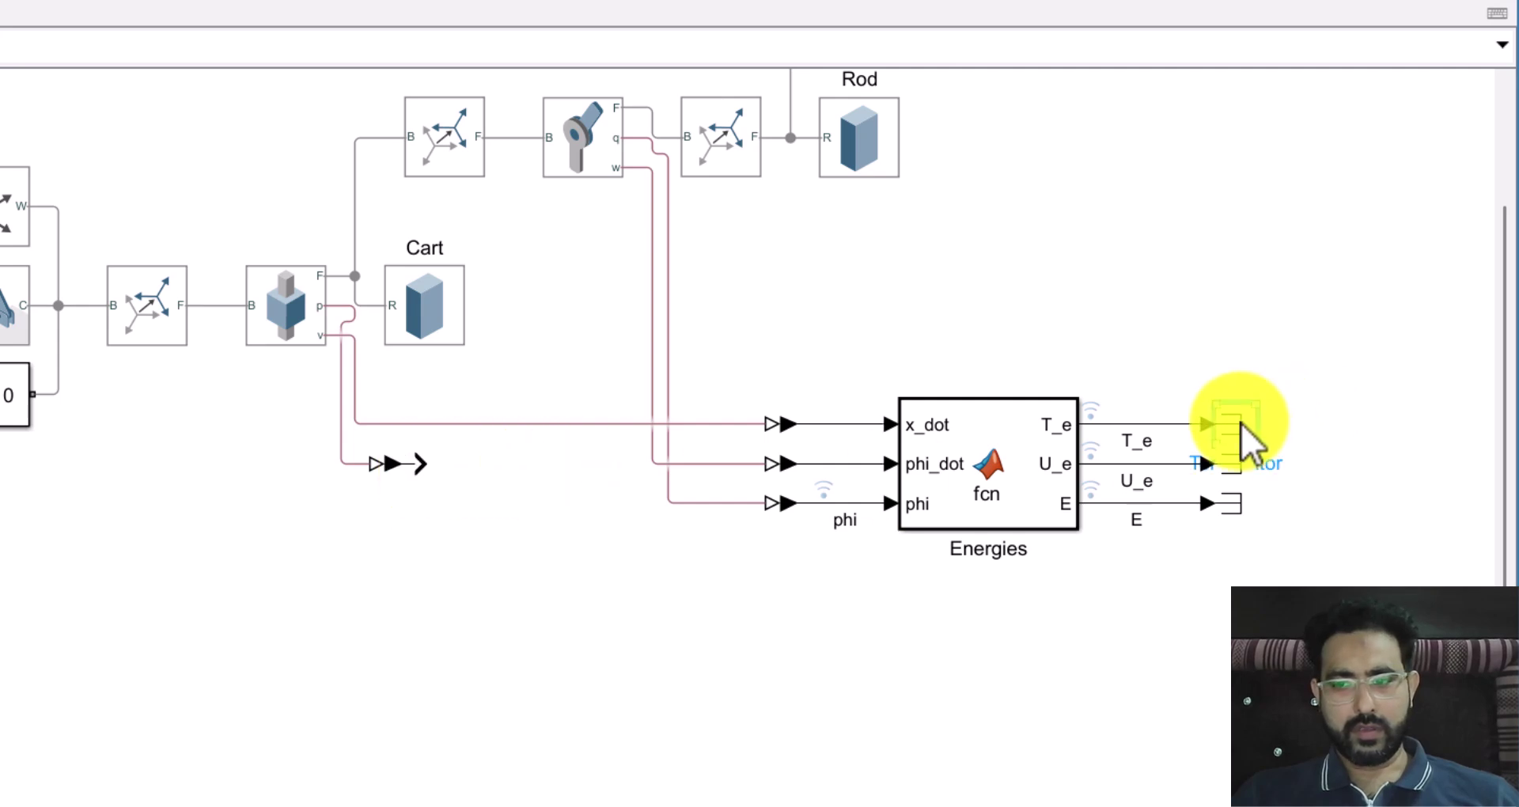
{"action": "left_click_drag", "start_coordinate": [1241, 423], "coordinate": [488, 464]}
Label the signal between the position output's converter and its Terminator x, and turn on logging for it
{"action": "double_click", "coordinate": [457, 464]}
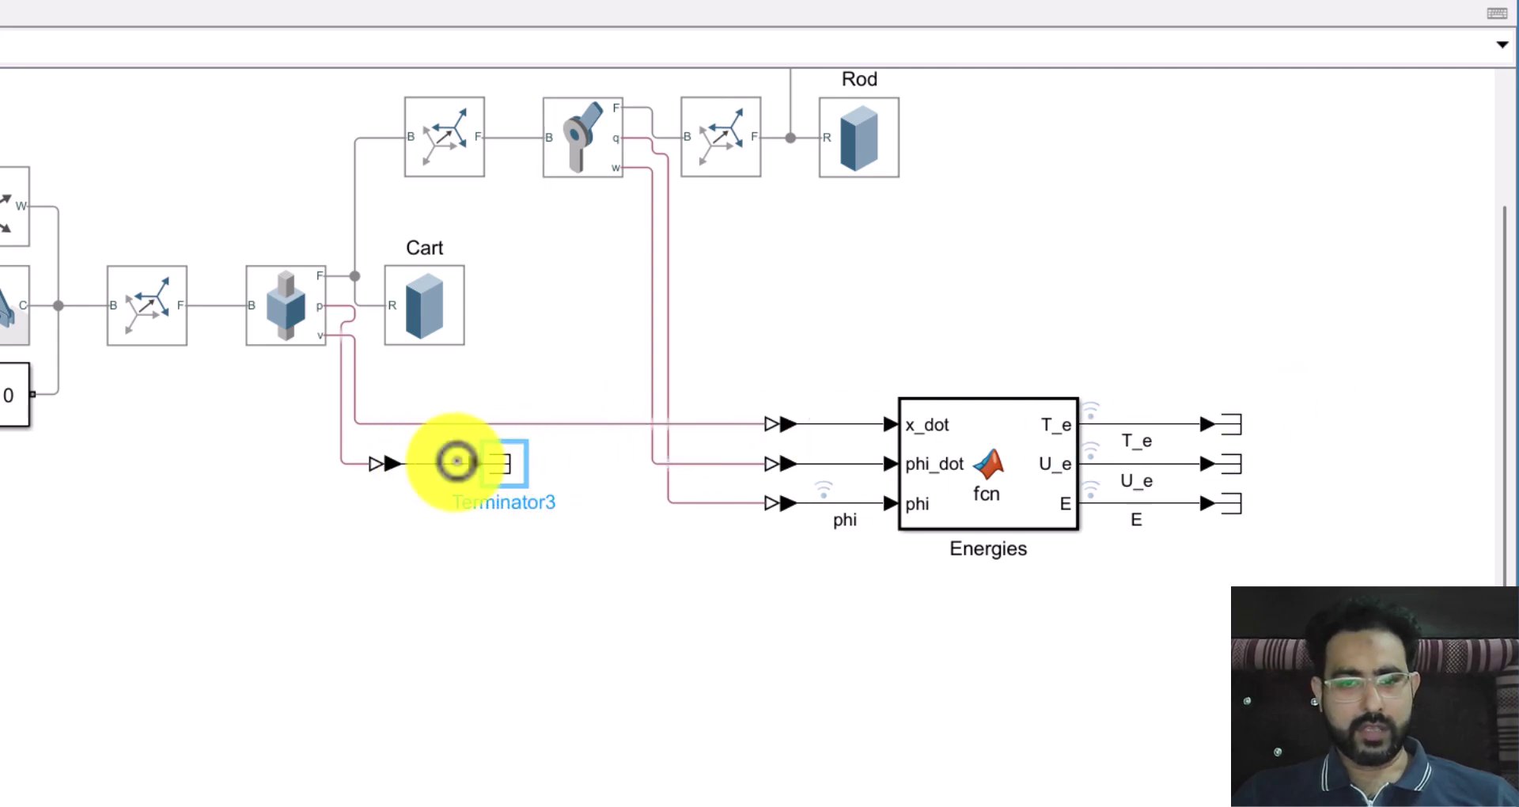
{"action": "type", "text": "x"}
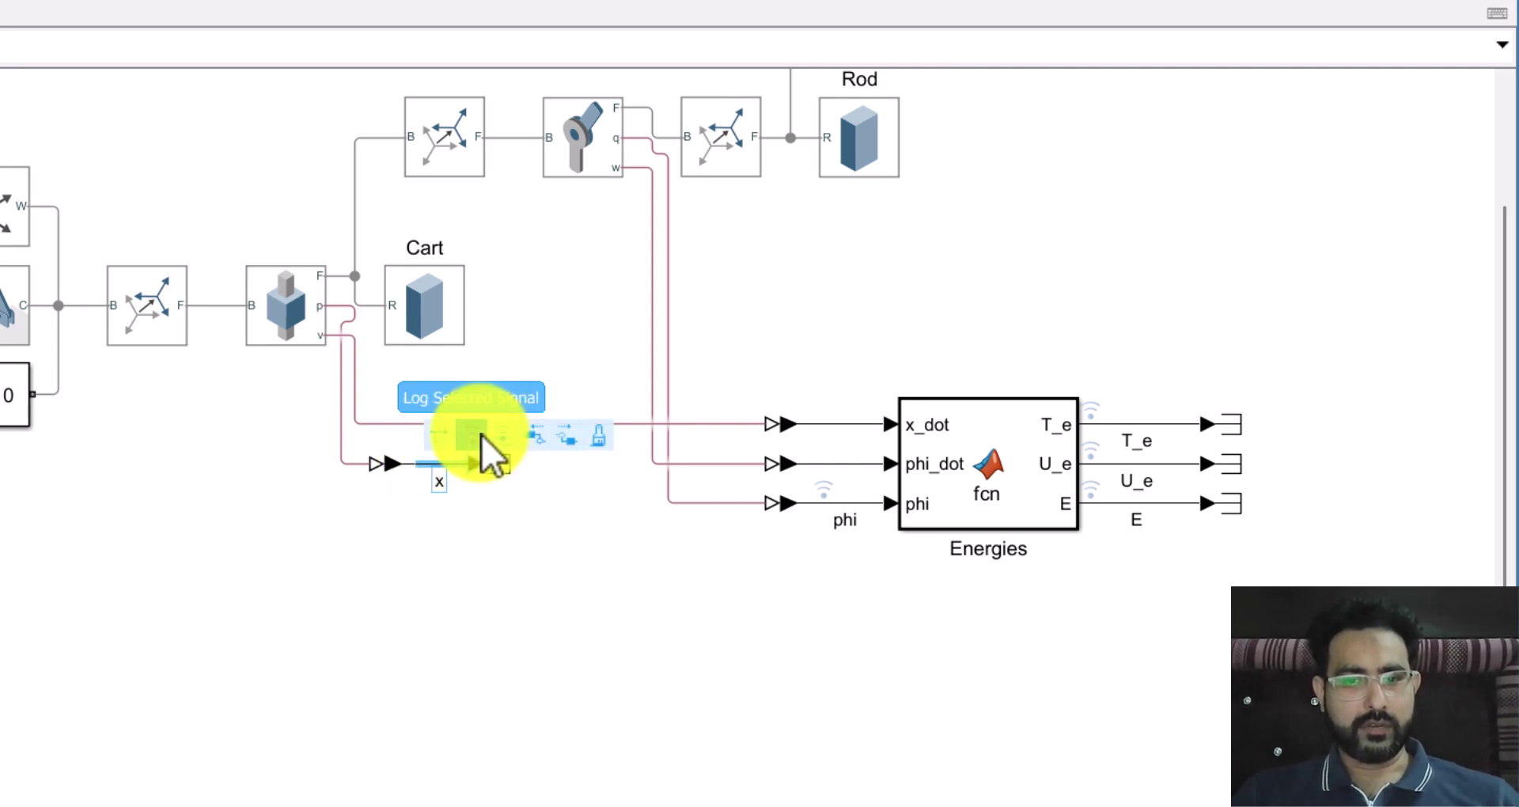
{"action": "left_click", "coordinate": [472, 433]}
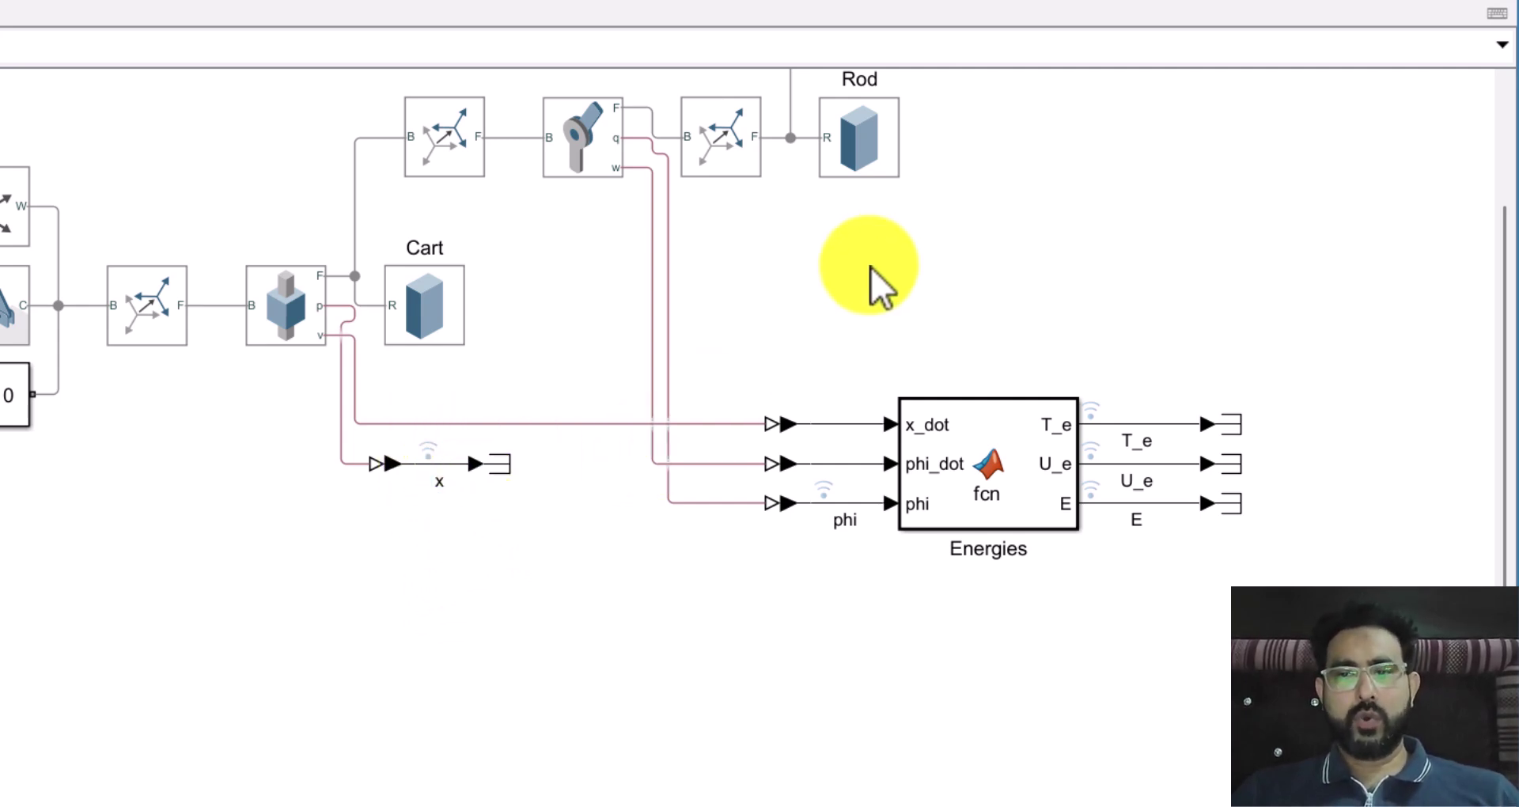
Run the simulation of the complete pendulum-on-a-cart model
{"action": "left_click_drag", "start_coordinate": [868, 271], "coordinate": [802, 521]}
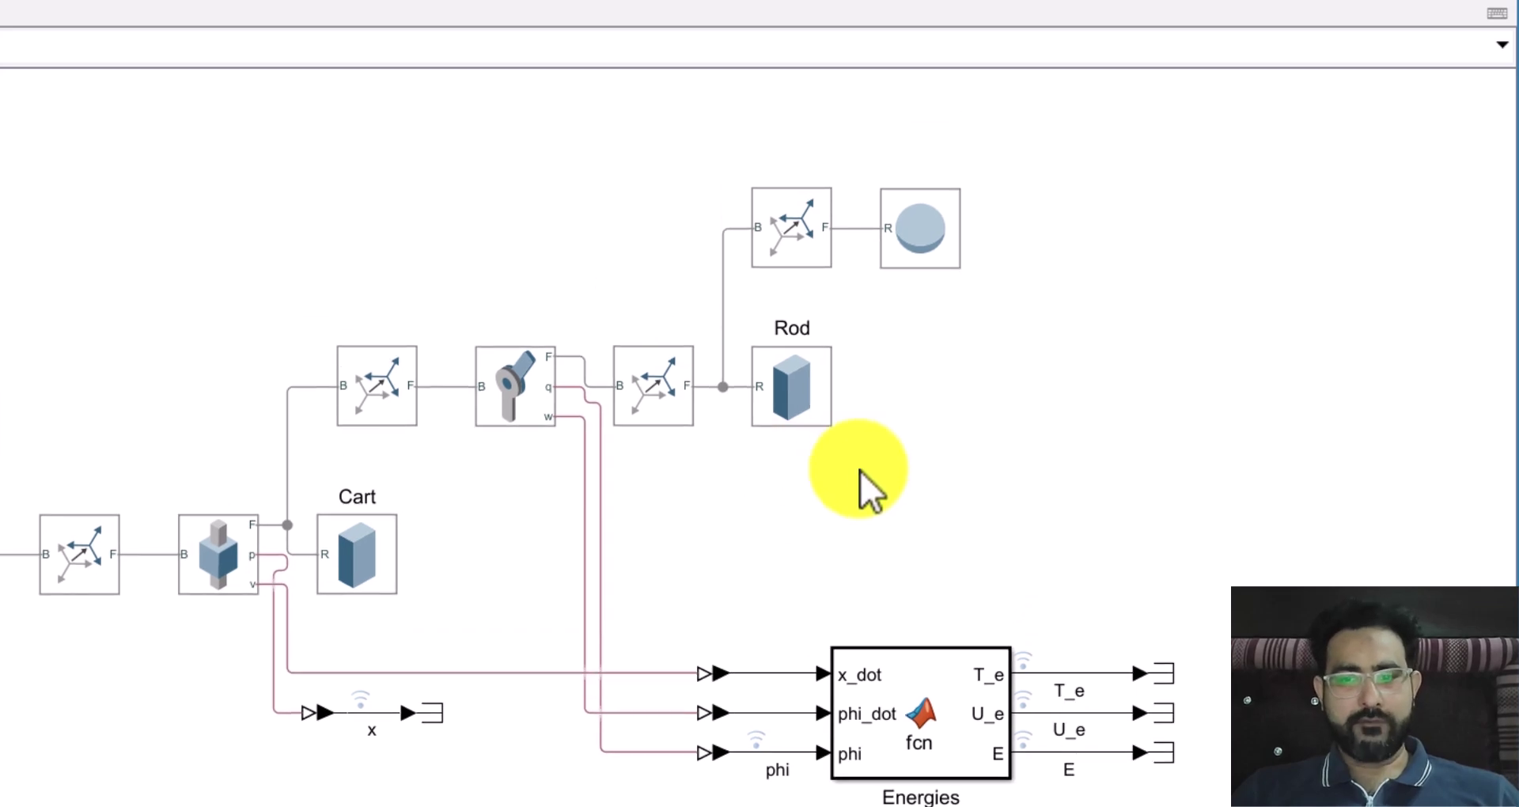
{"action": "scroll", "coordinate": [858, 509], "scroll_direction": "down", "scroll_amount": 2}
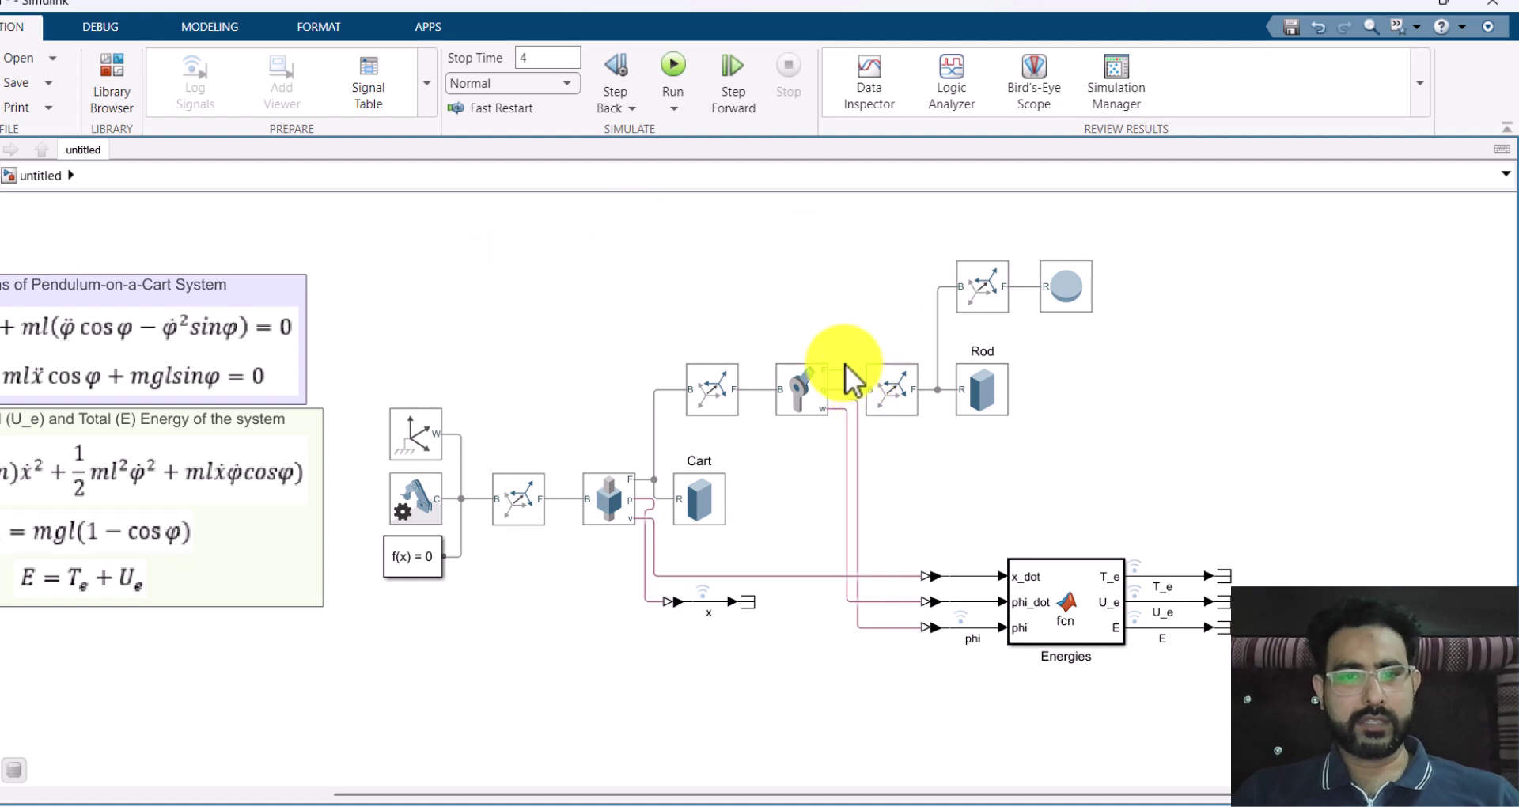
{"action": "key", "text": "ctrl+t"}
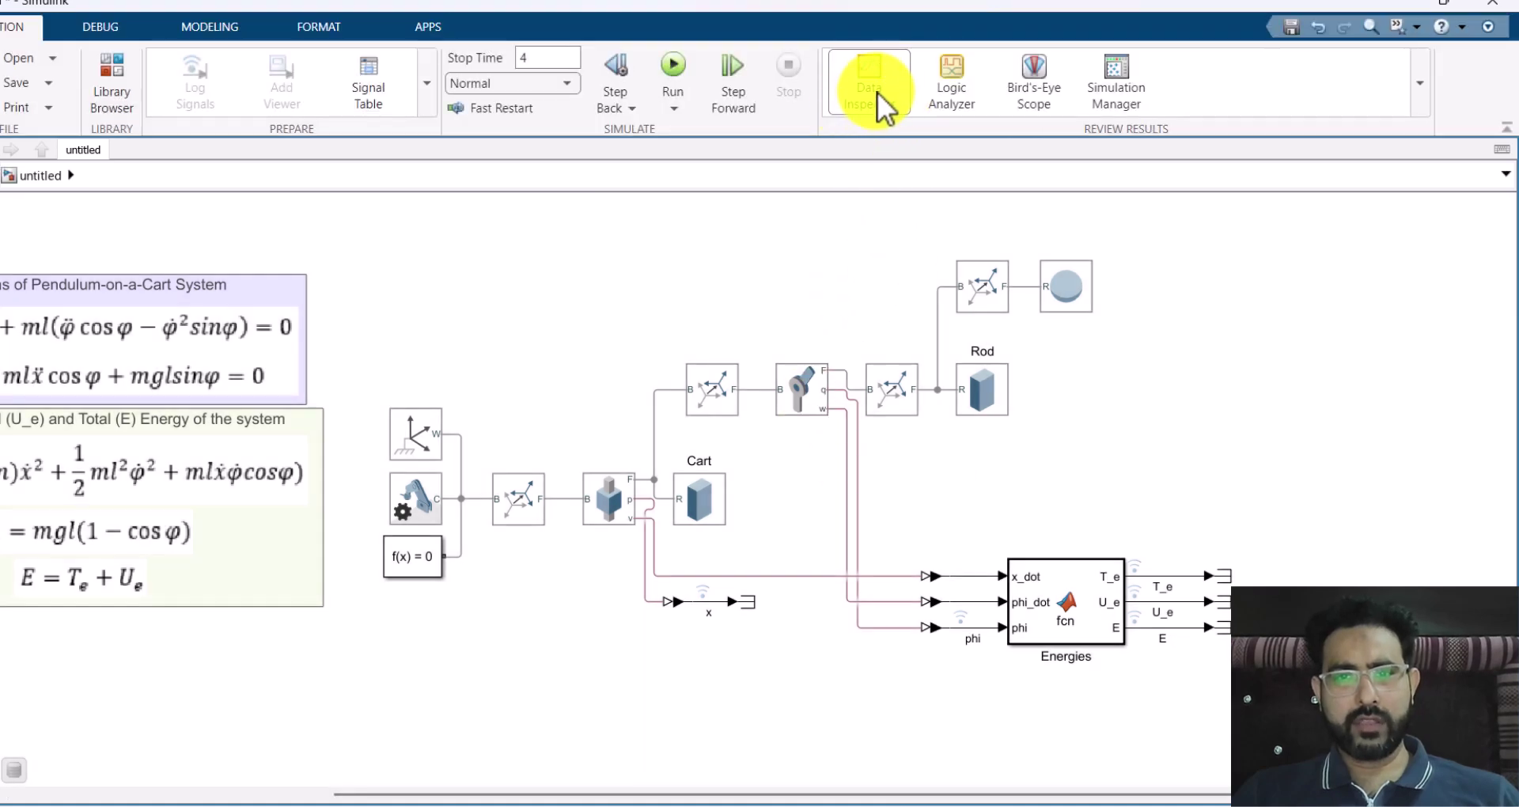
Plot the logged x and phi signals of Run 1 in the Simulation Data Inspector
{"action": "left_click", "coordinate": [847, 111]}
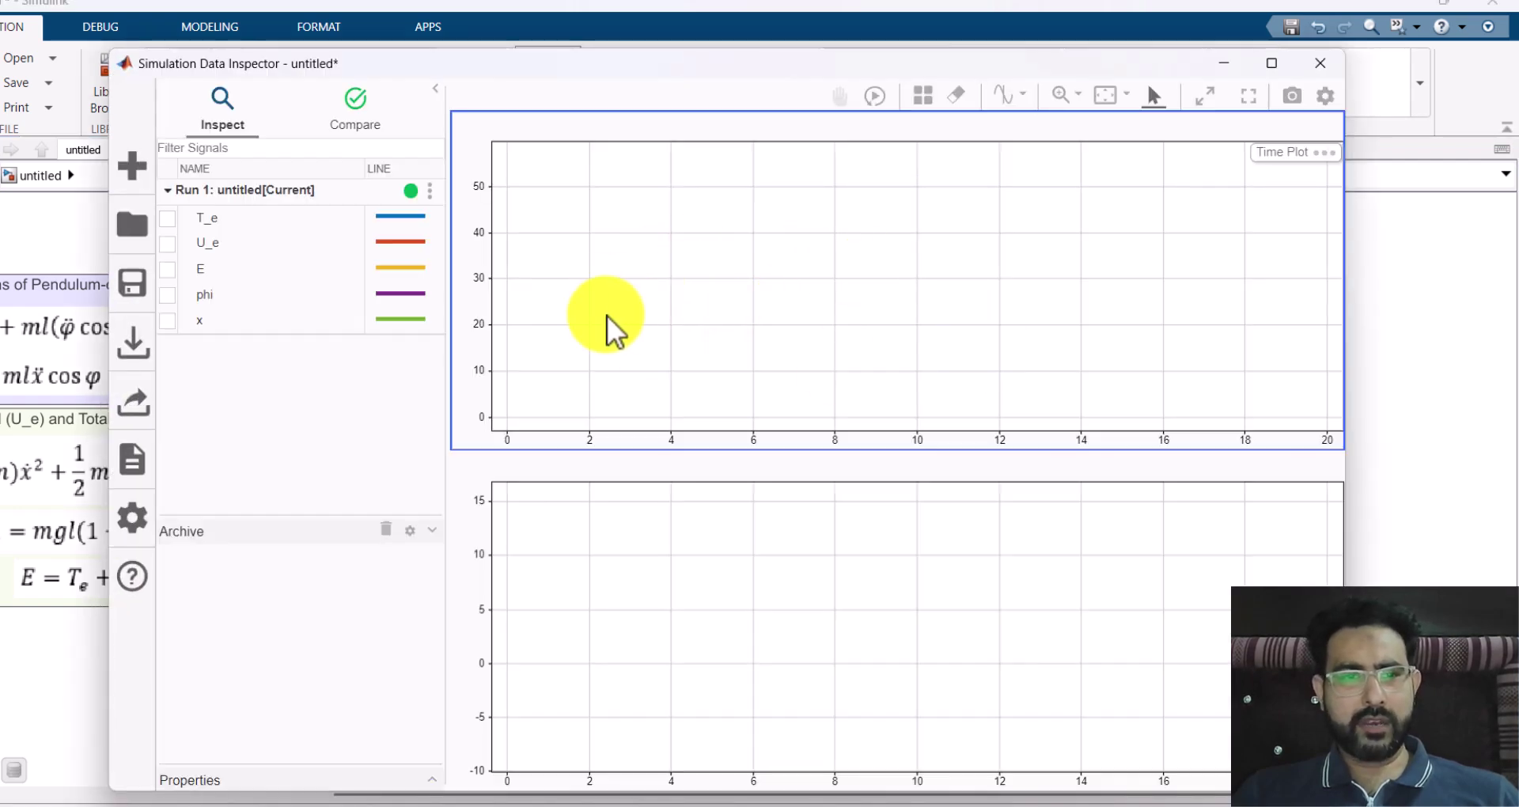
{"action": "left_click", "coordinate": [167, 320]}
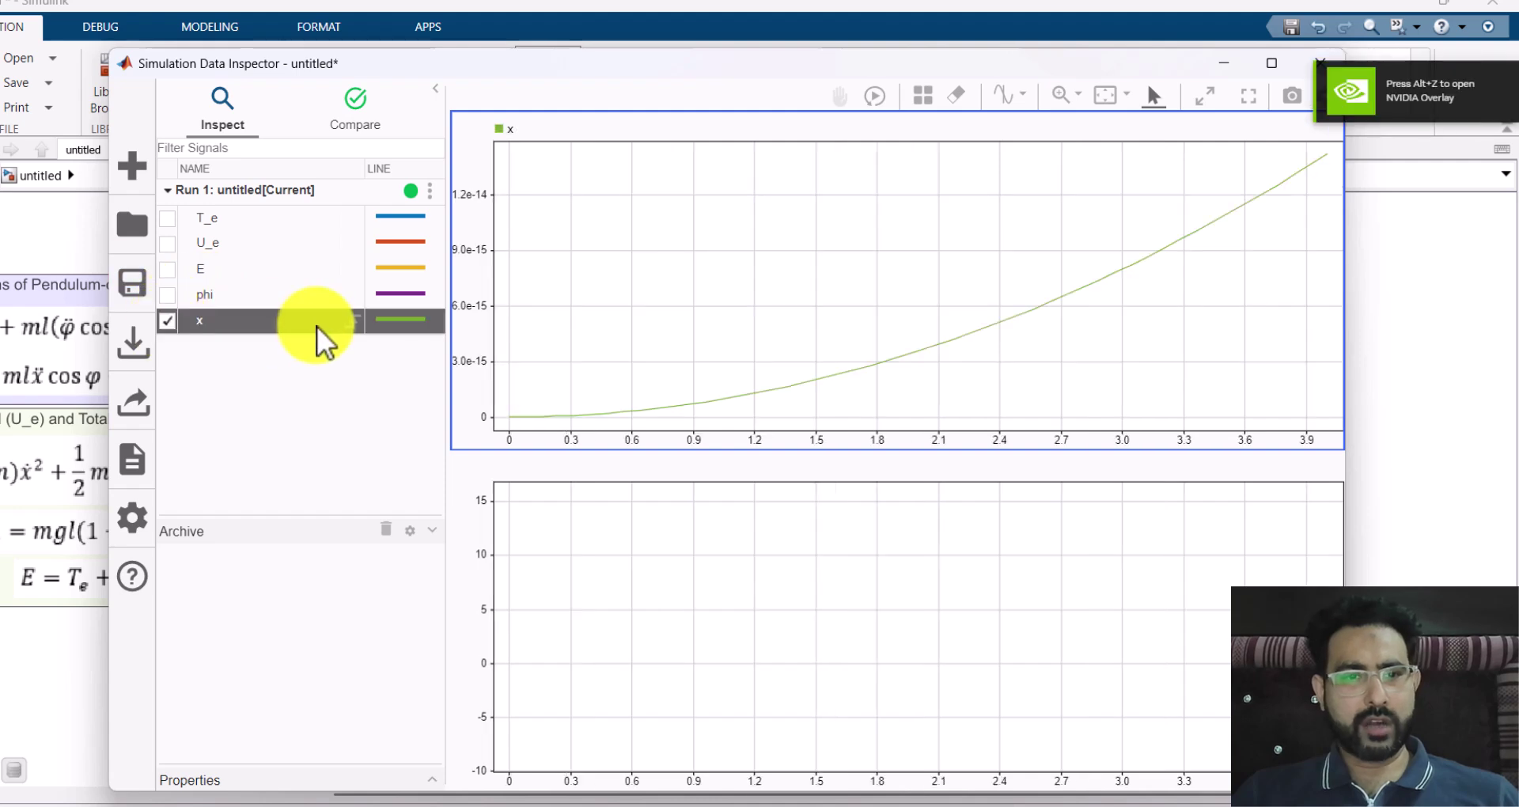
{"action": "left_click", "coordinate": [167, 295]}
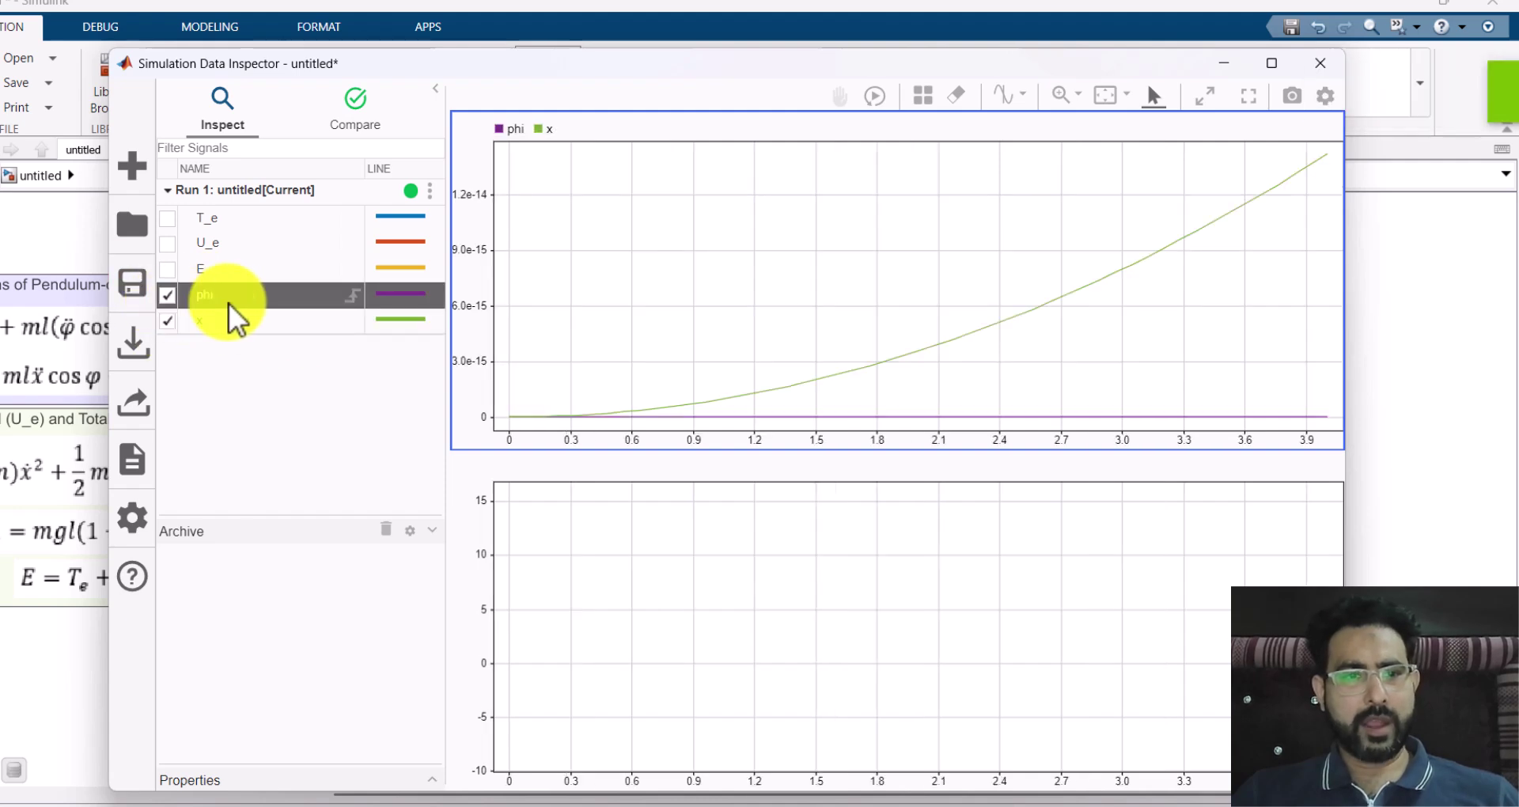
Plot the logged T_e, U_e and E signals of Run 1 together in the empty lower subplot
{"action": "left_click", "coordinate": [620, 671]}
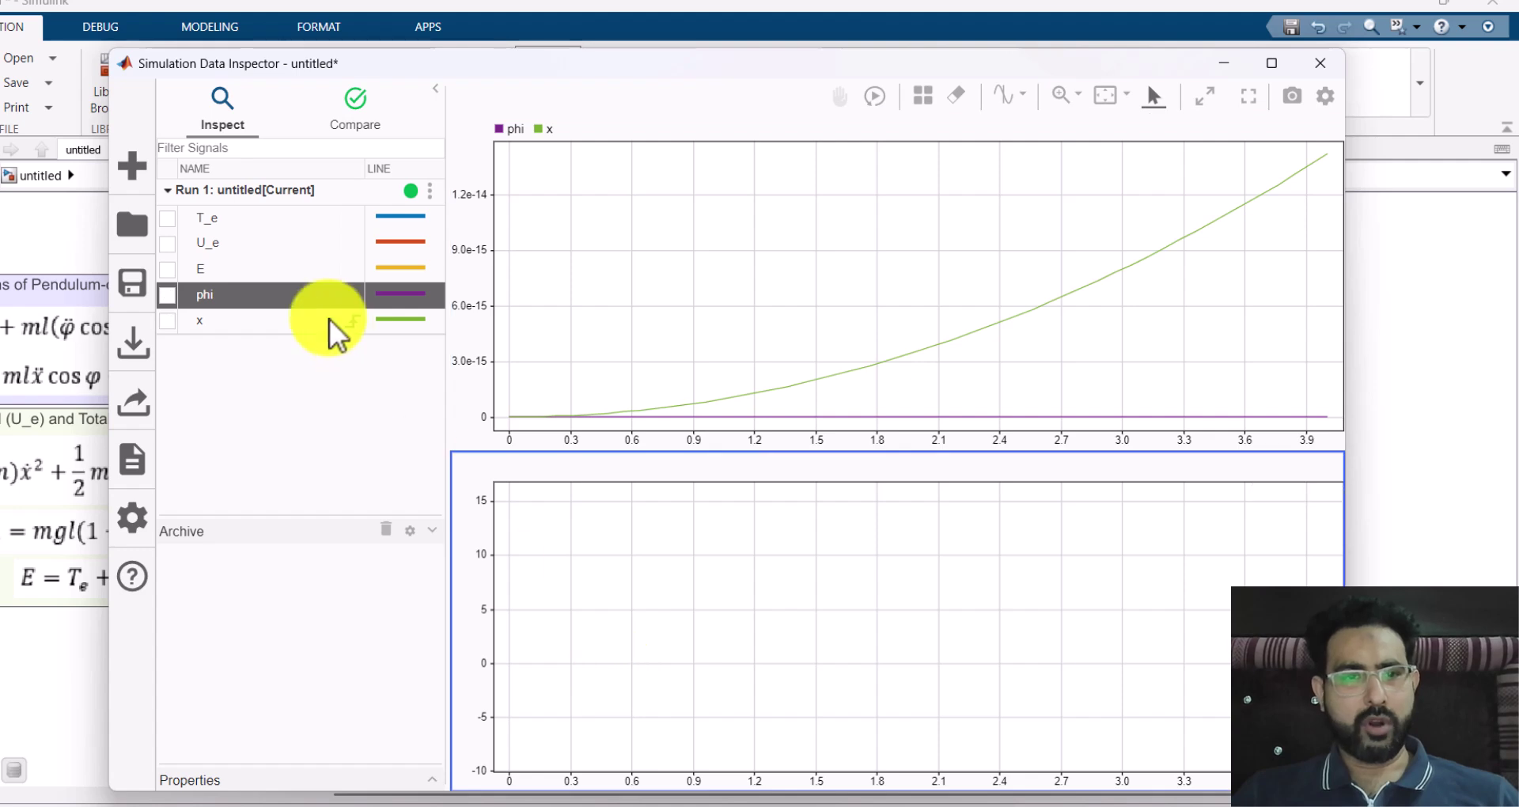
{"action": "left_click", "coordinate": [167, 225]}
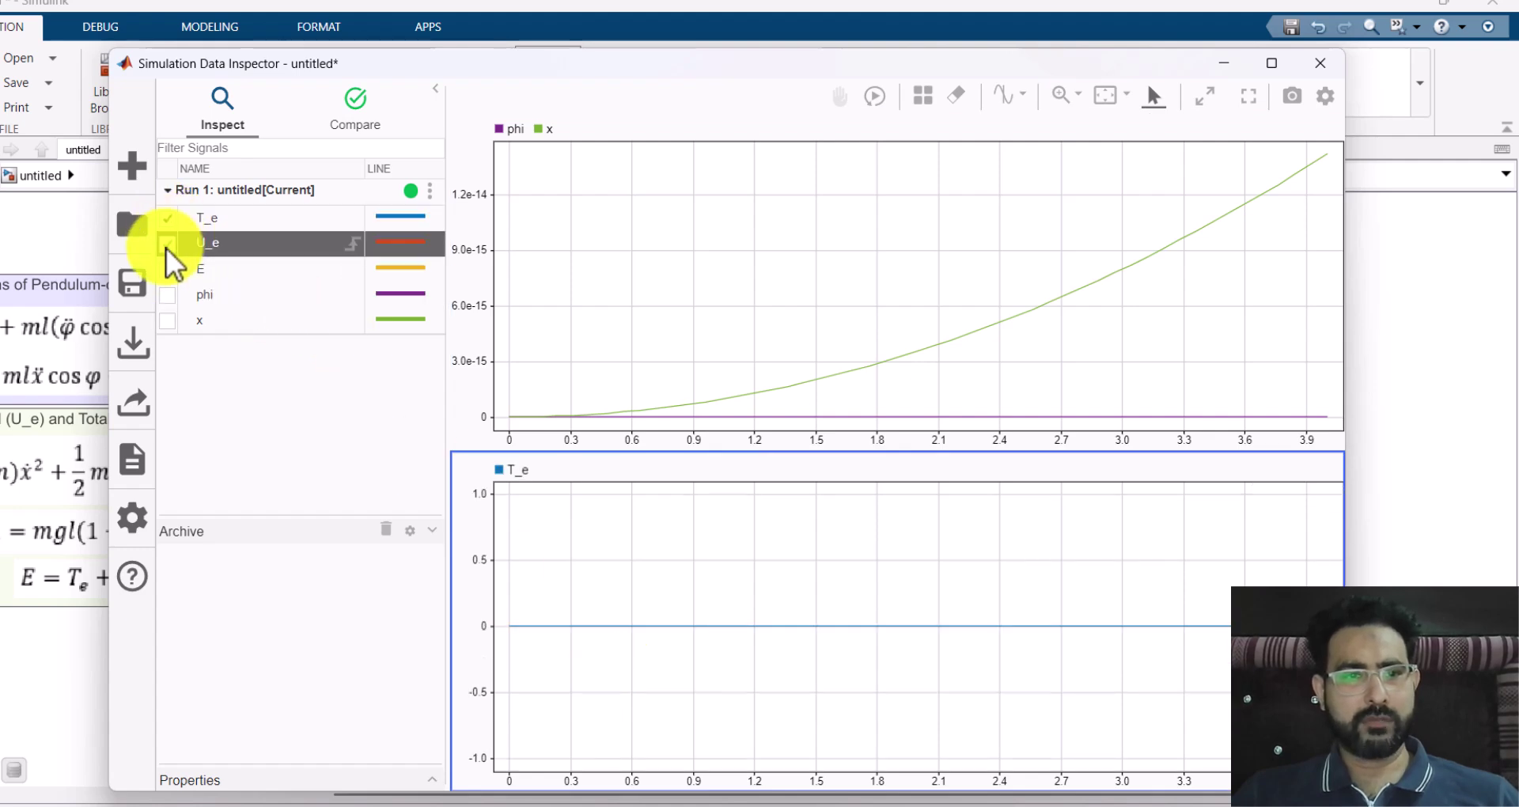
{"action": "left_click", "coordinate": [167, 243]}
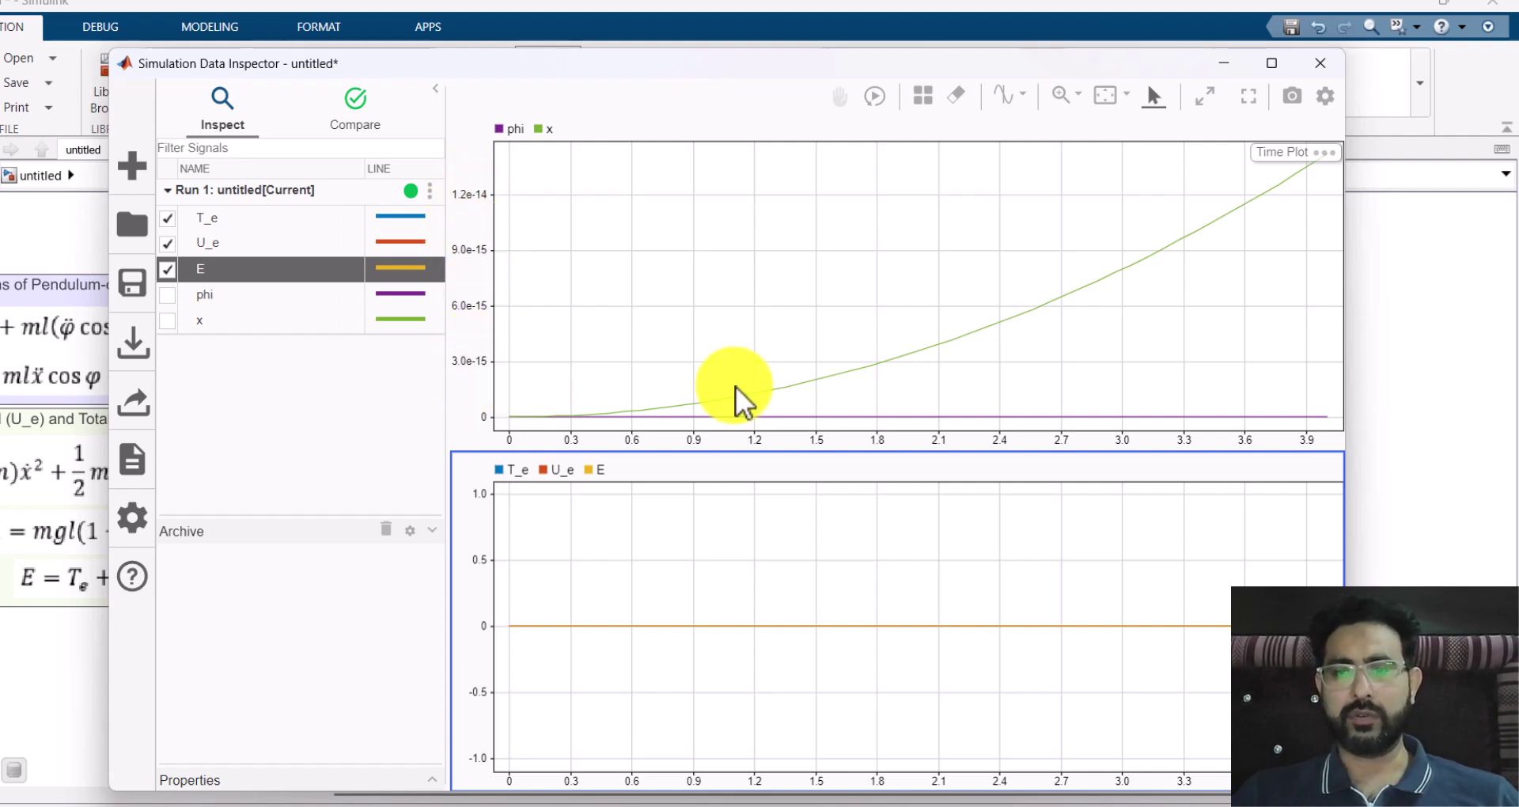
Increase the line width of the T_e, U_e, E, phi and x signals, and close the Simulation Data Inspector
{"action": "left_click", "coordinate": [415, 221]}
{"action": "left_click", "coordinate": [417, 226]}
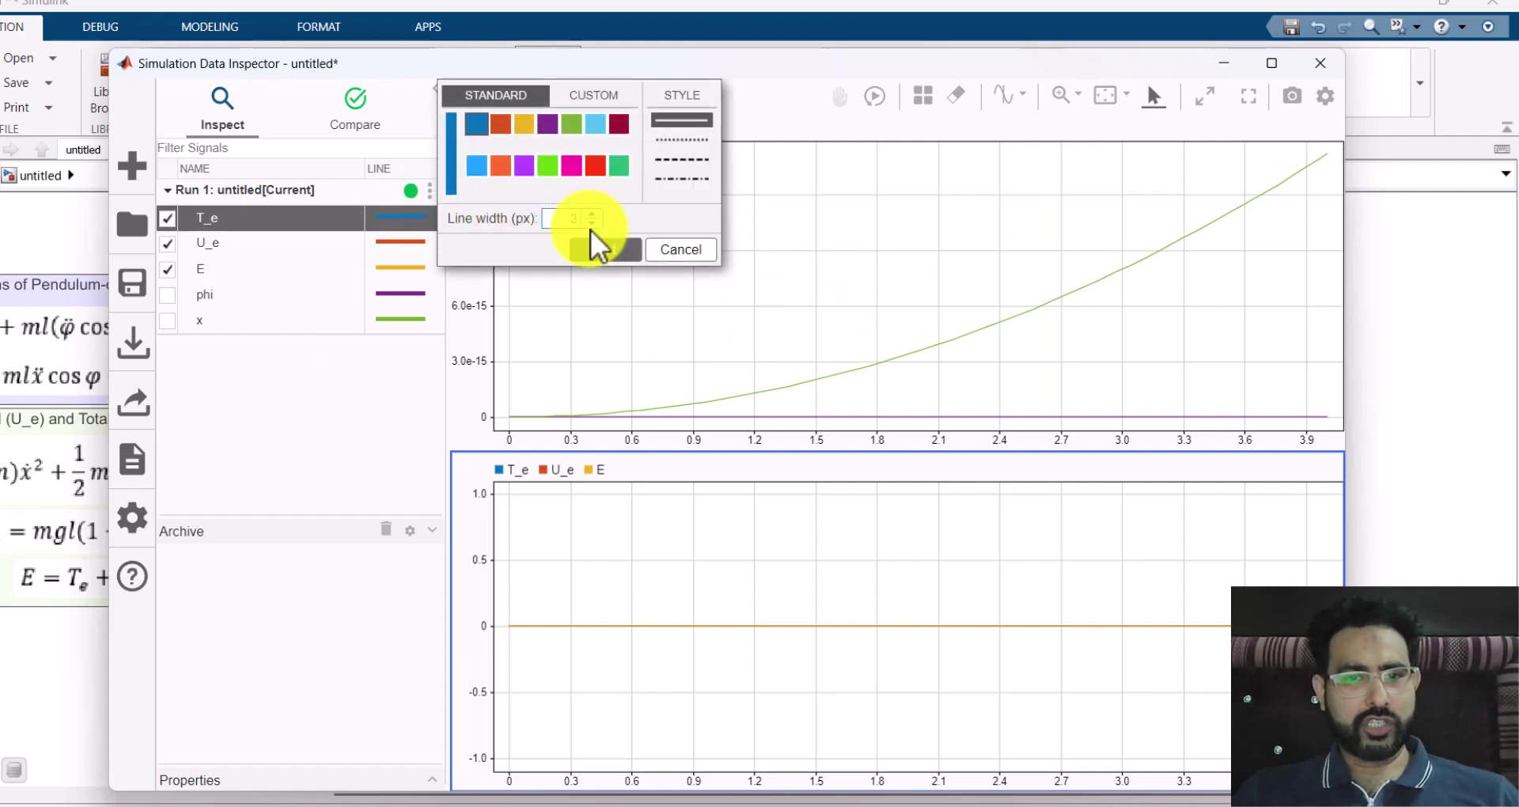
{"action": "left_click", "coordinate": [400, 242]}
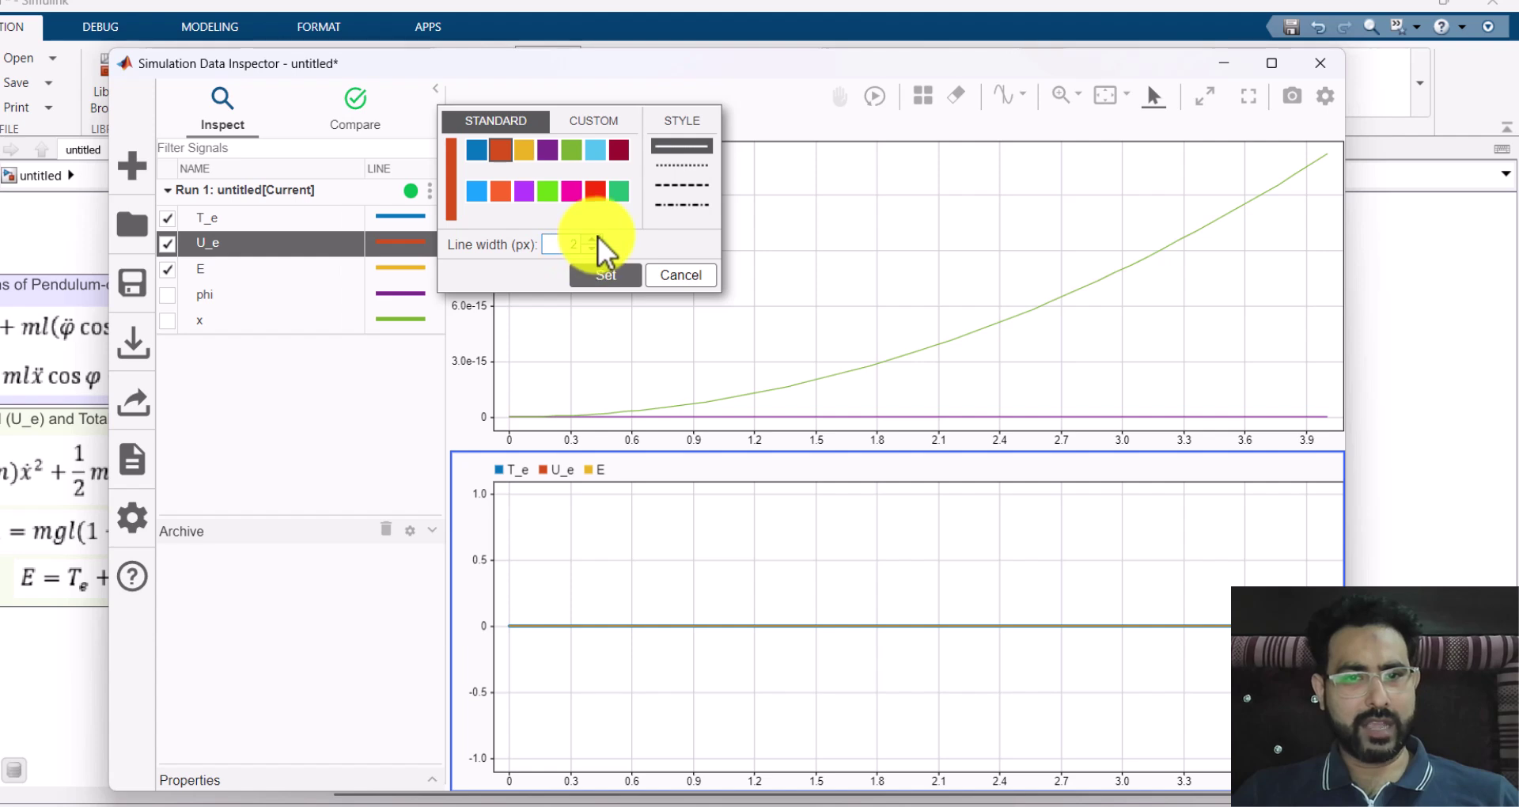
{"action": "left_click", "coordinate": [601, 295]}
{"action": "left_click", "coordinate": [395, 269]}
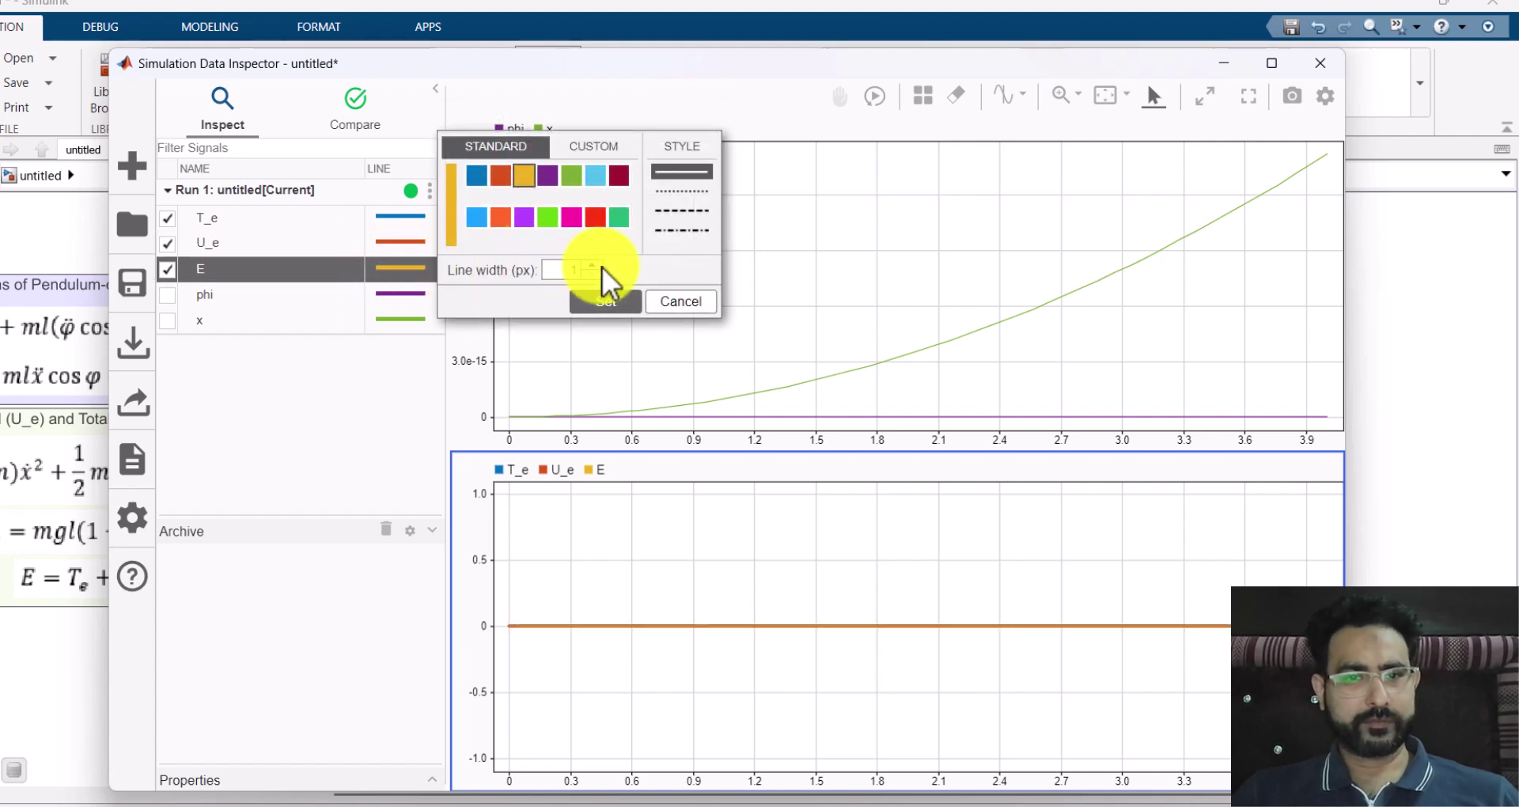
{"action": "left_click", "coordinate": [602, 303]}
{"action": "left_click", "coordinate": [411, 318]}
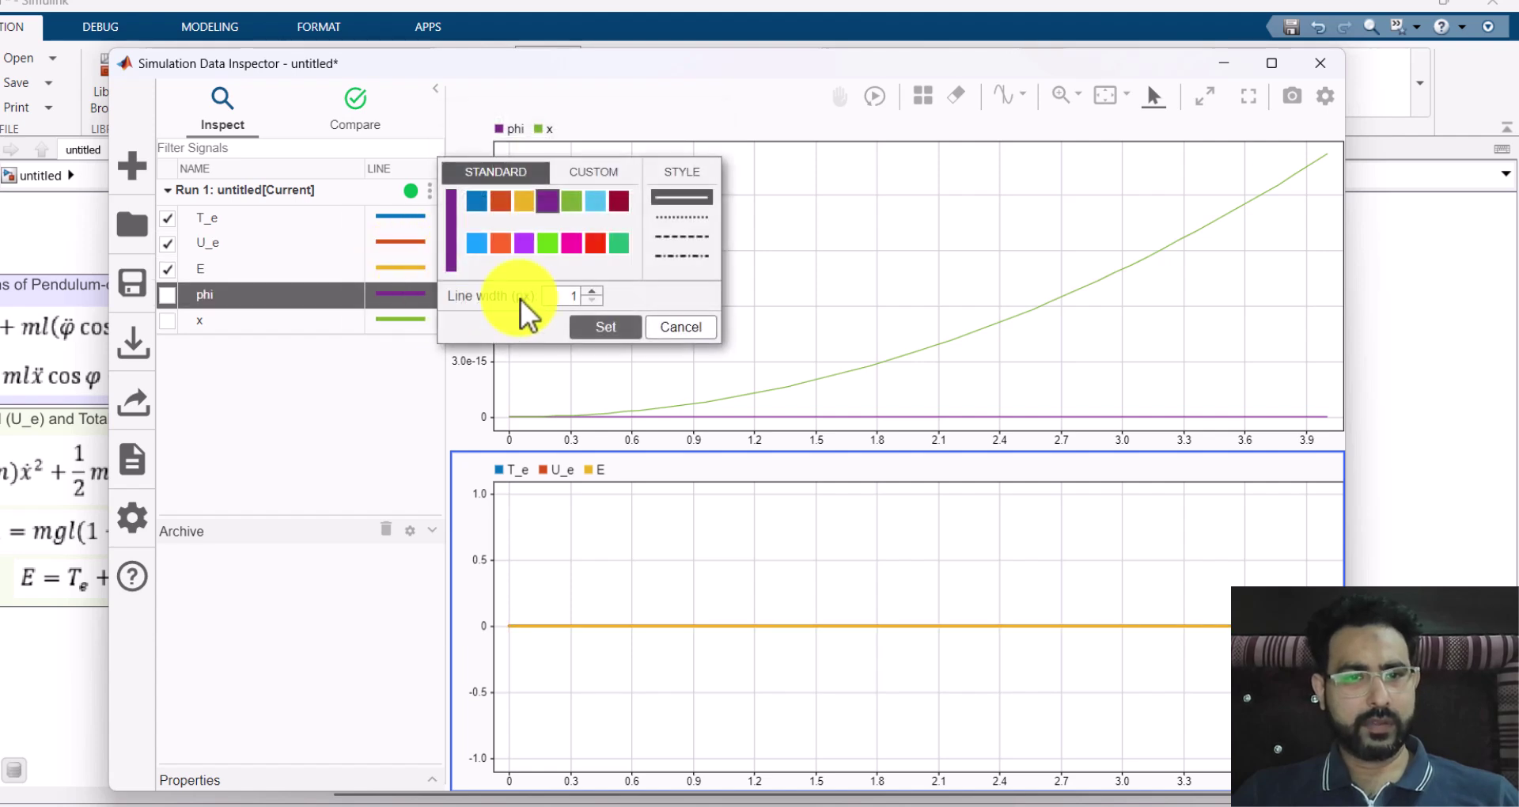
{"action": "left_click", "coordinate": [603, 302]}
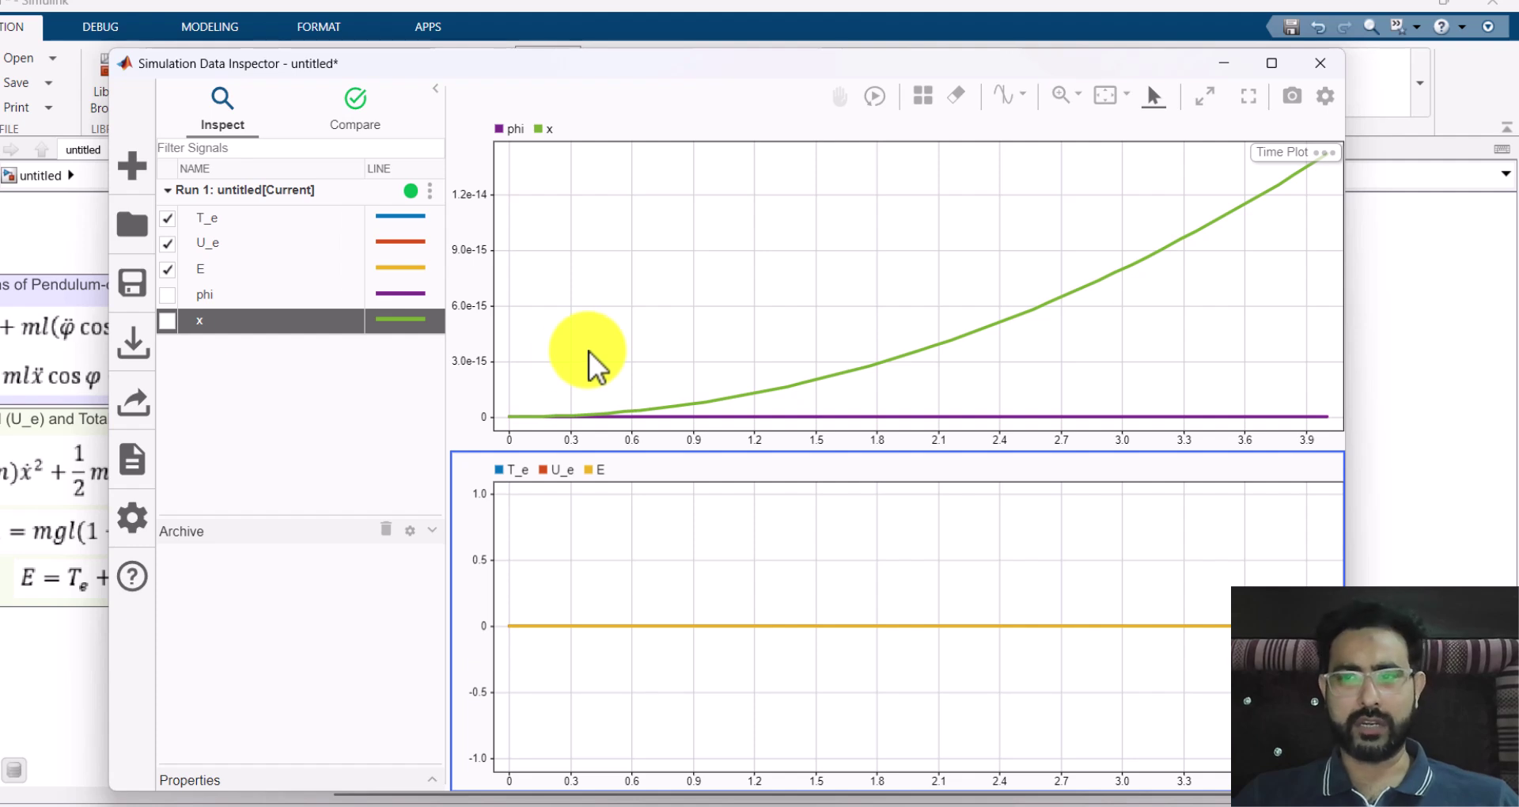
{"action": "left_click", "coordinate": [1323, 65]}
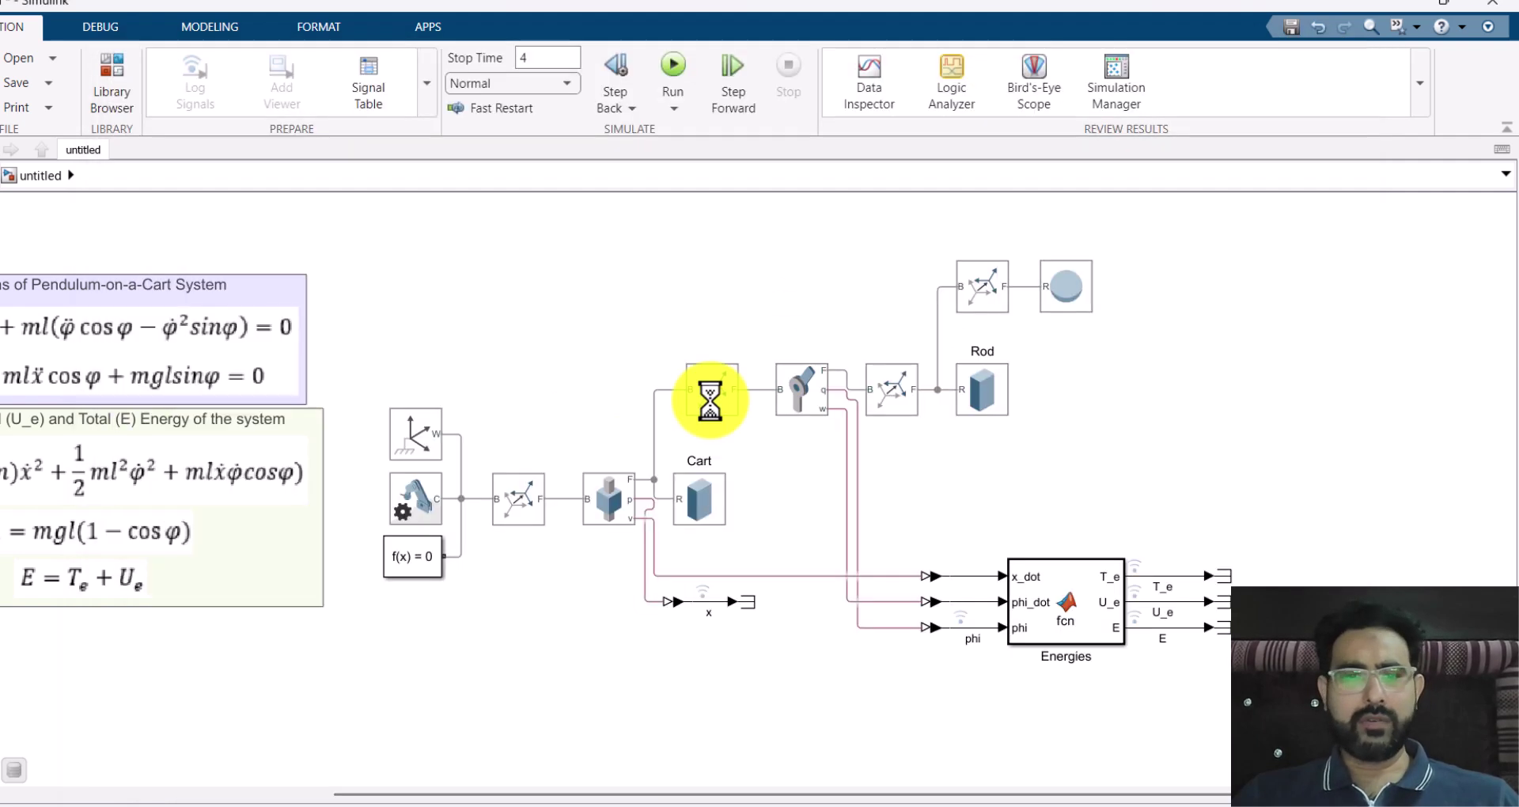
Specify a position state target of 20 deg for the Revolute Joint, keeping its priority at High (desired)
{"action": "double_click", "coordinate": [807, 399]}
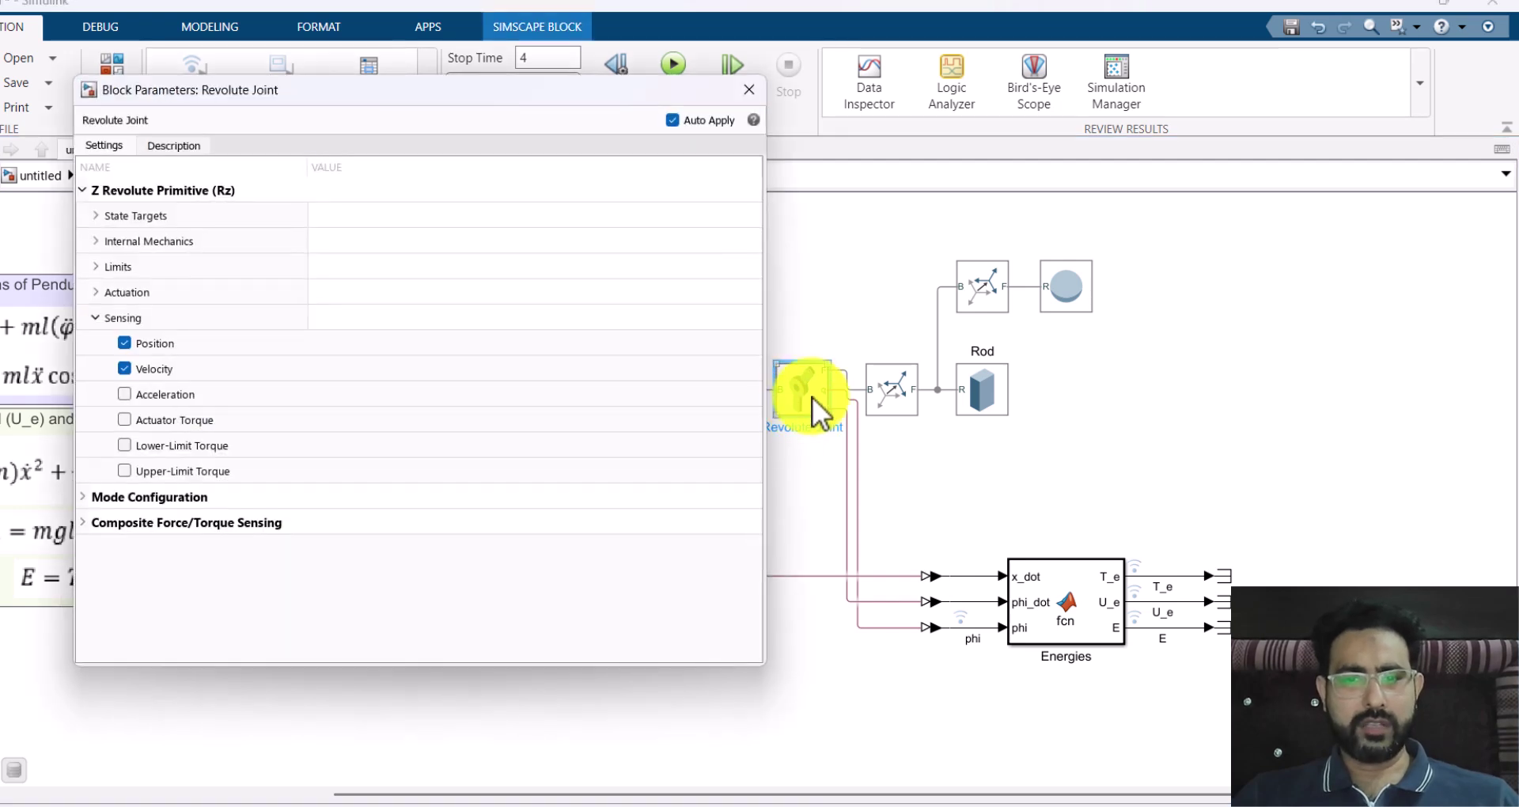
{"action": "left_click", "coordinate": [119, 318]}
{"action": "left_click", "coordinate": [96, 215]}
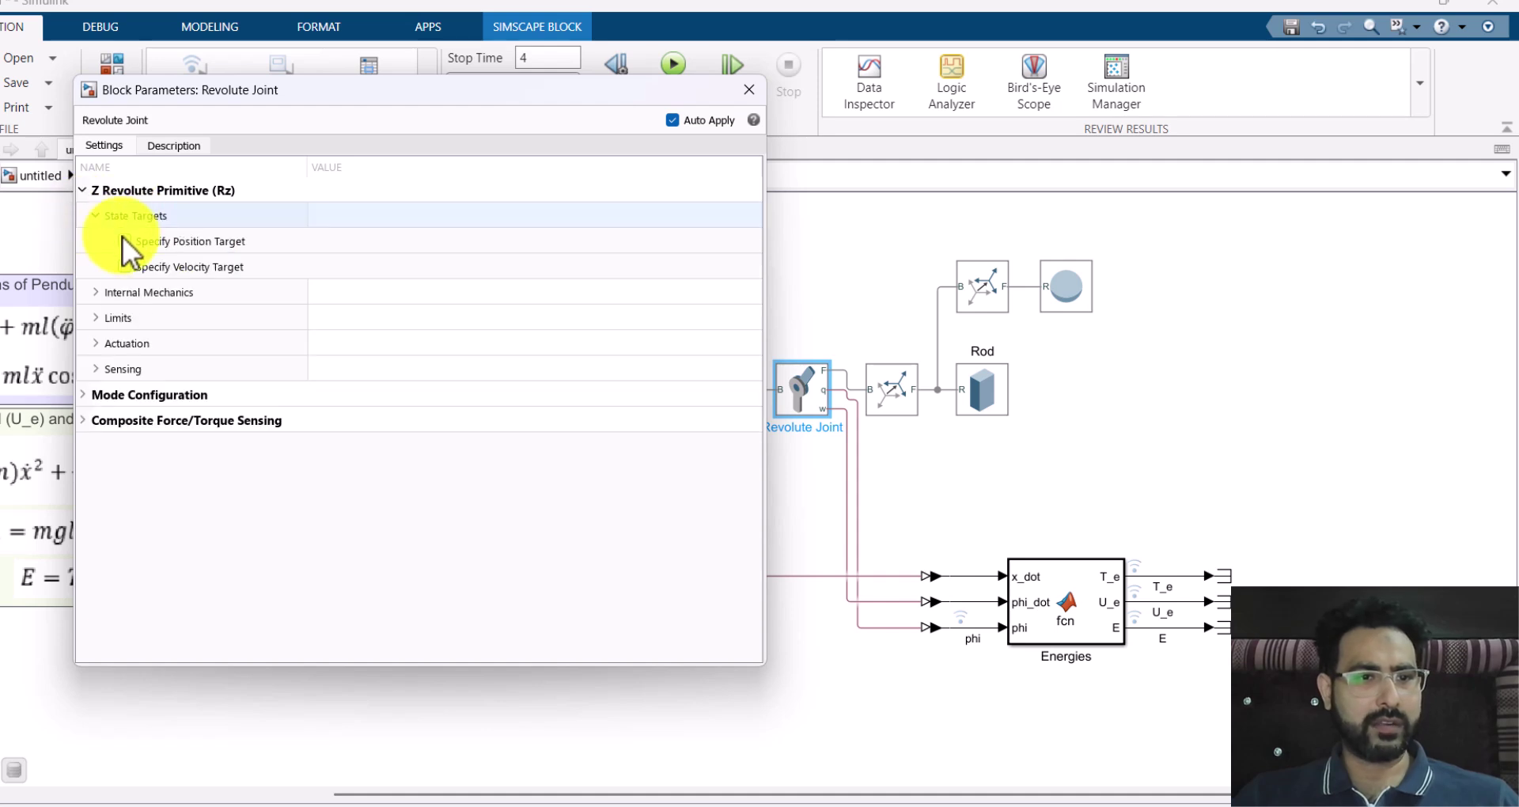
{"action": "left_click", "coordinate": [120, 241]}
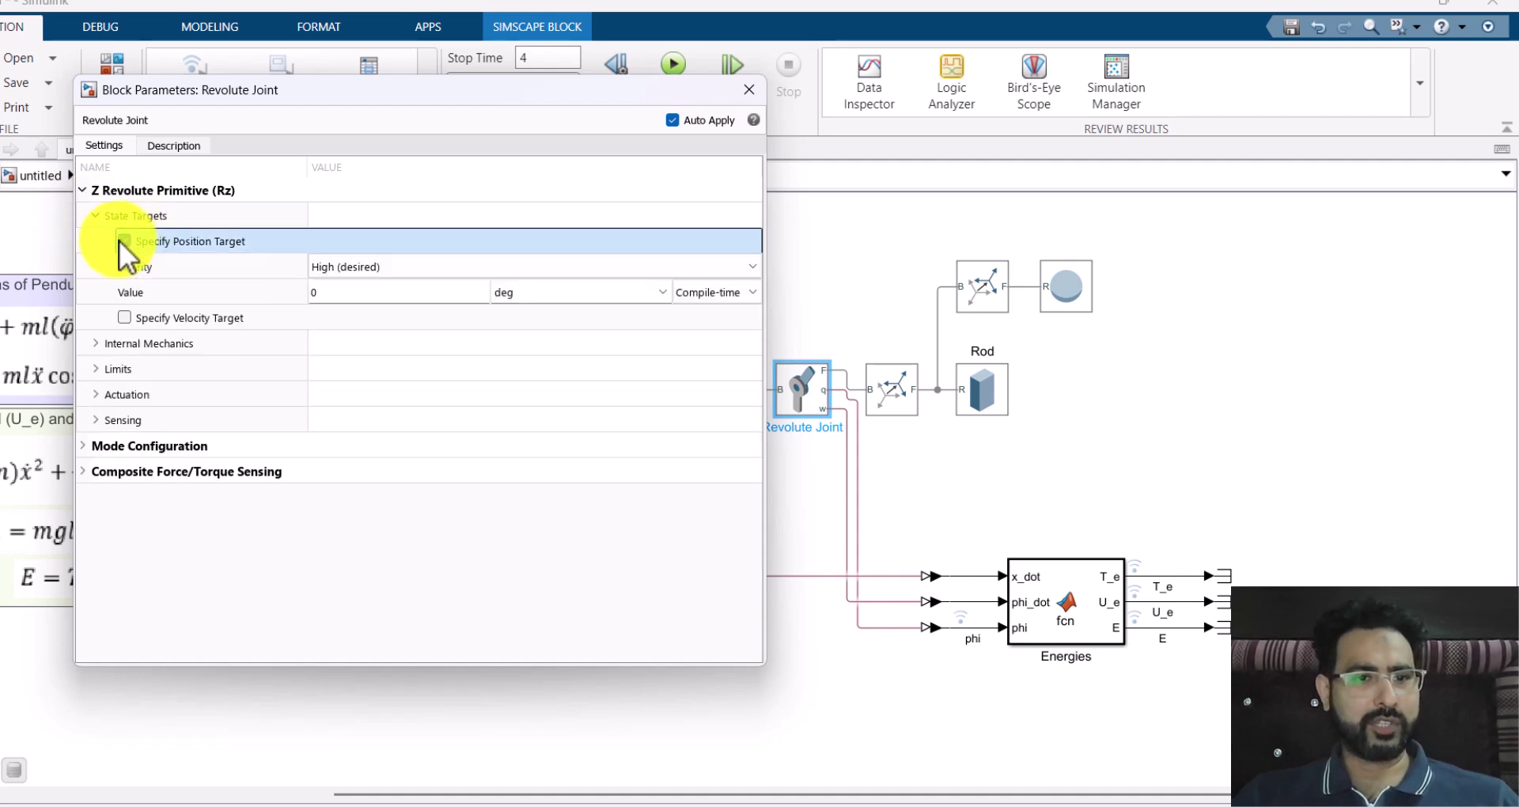
{"action": "left_click", "coordinate": [334, 292]}
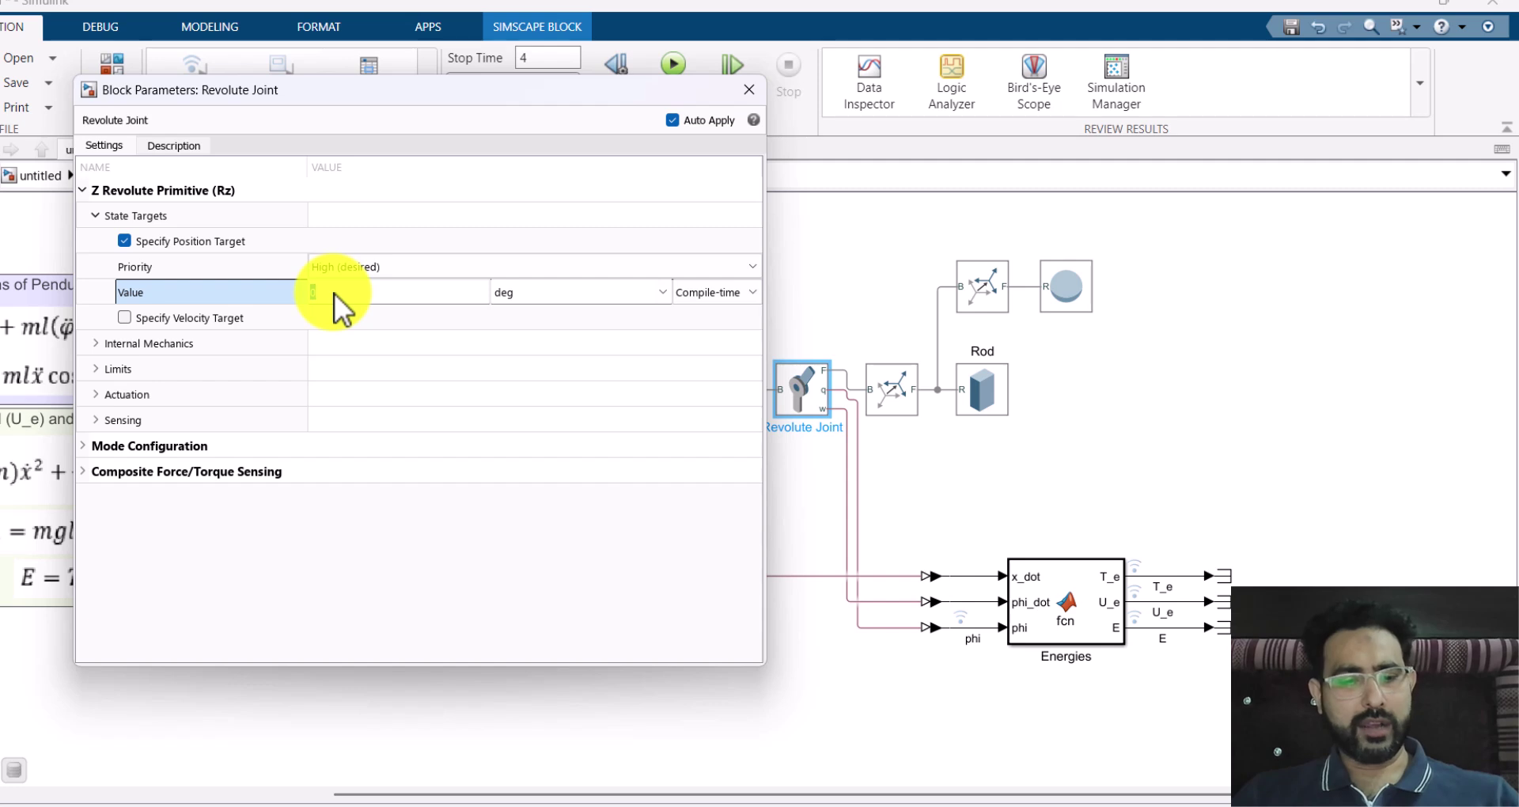
{"action": "type", "text": "20"}
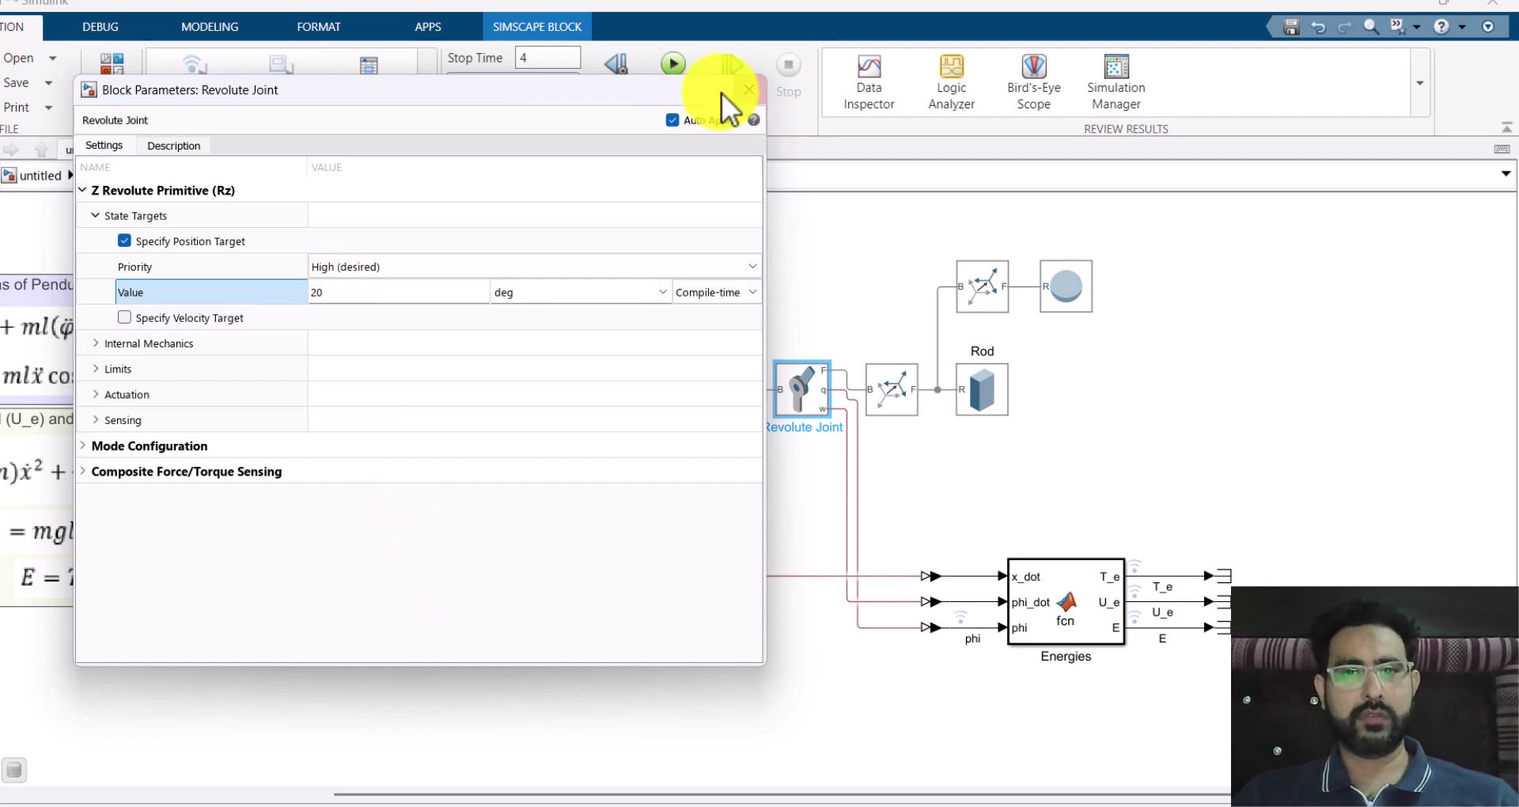
{"action": "left_click", "coordinate": [747, 96]}
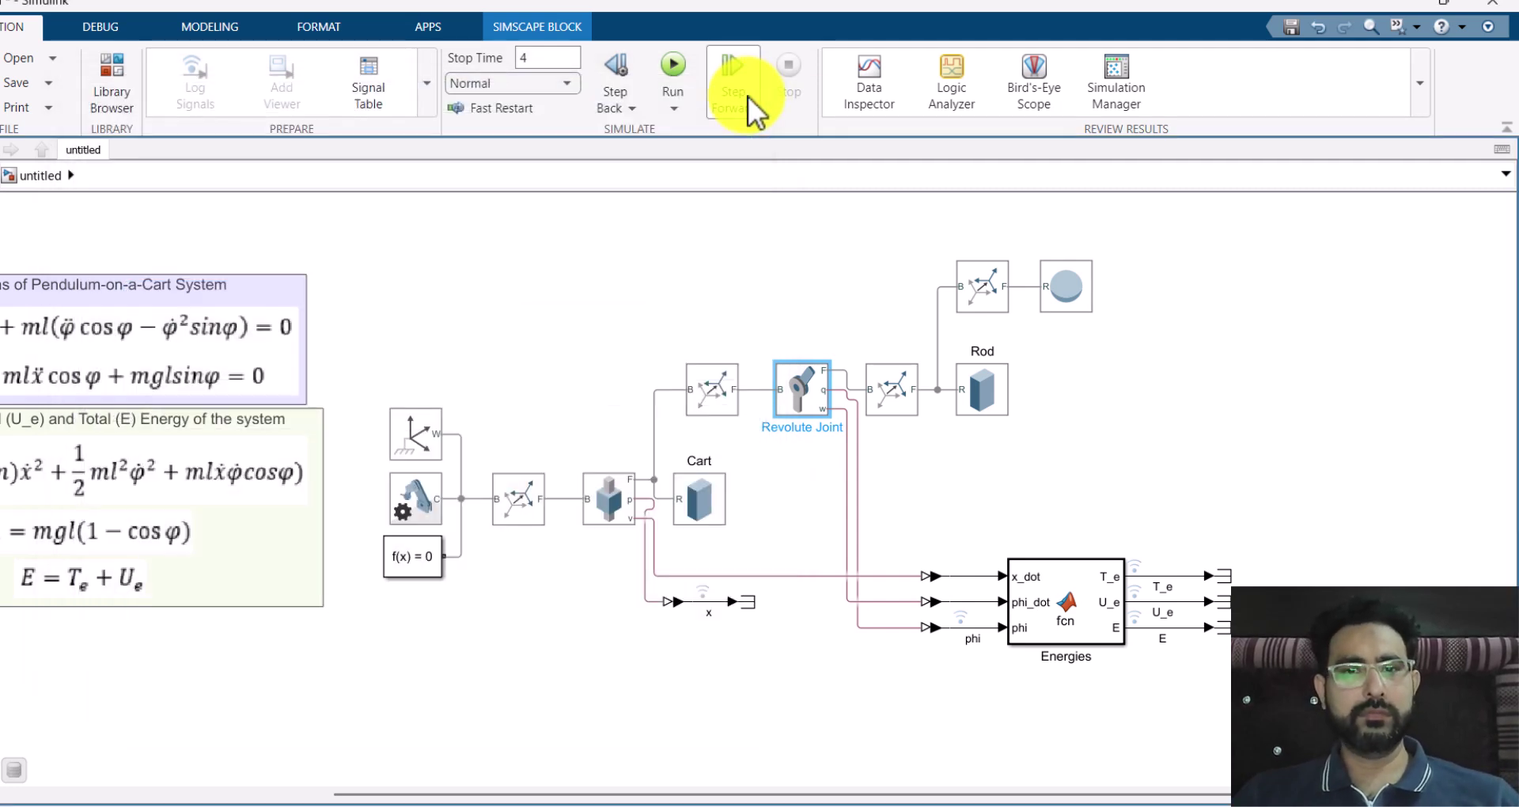
Run the simulation with the pendulum's initial angle and play its animation in the Mechanics Explorer
{"action": "left_click", "coordinate": [674, 68]}
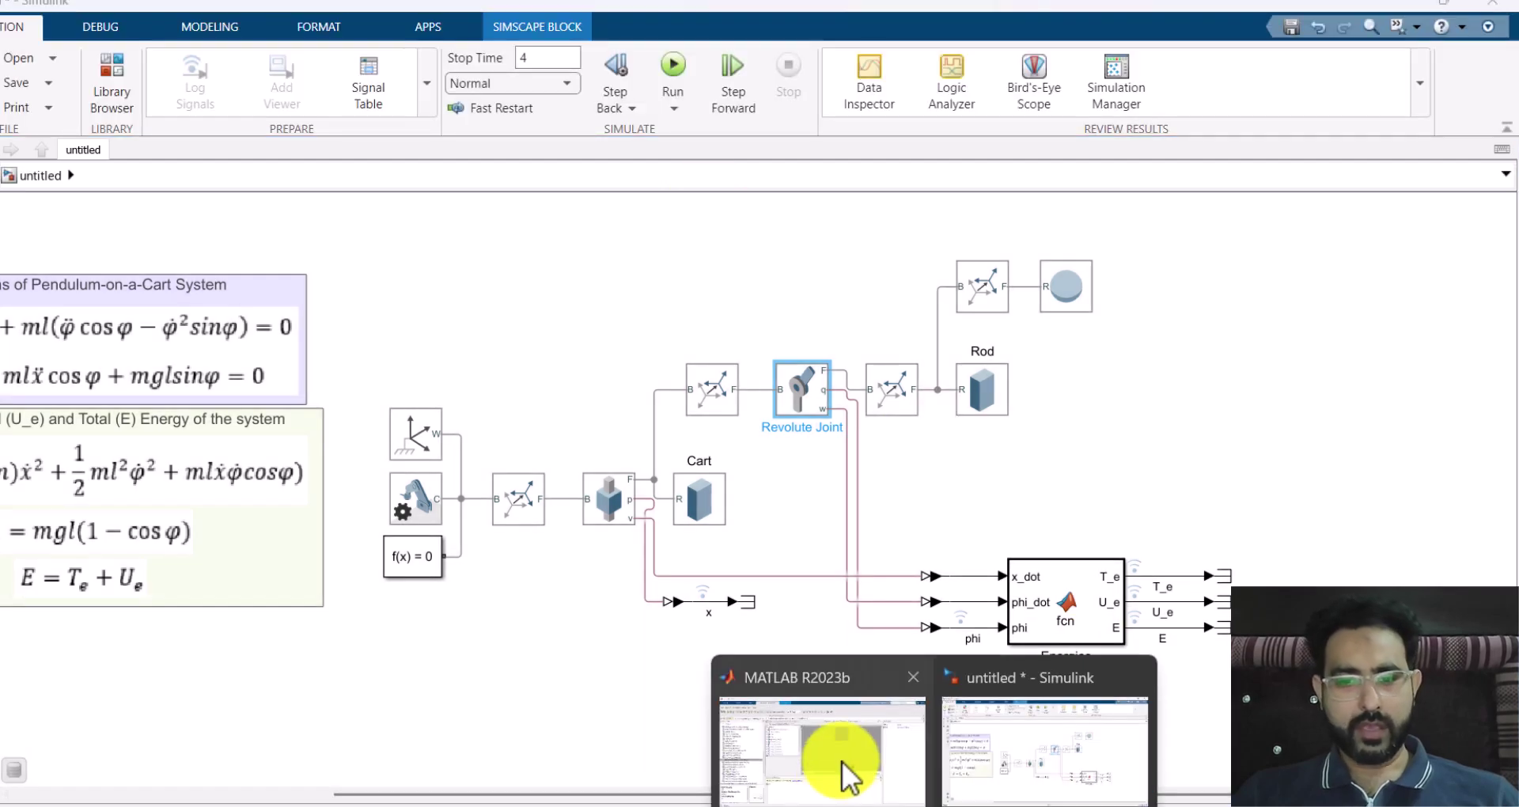
{"action": "left_click", "coordinate": [847, 763]}
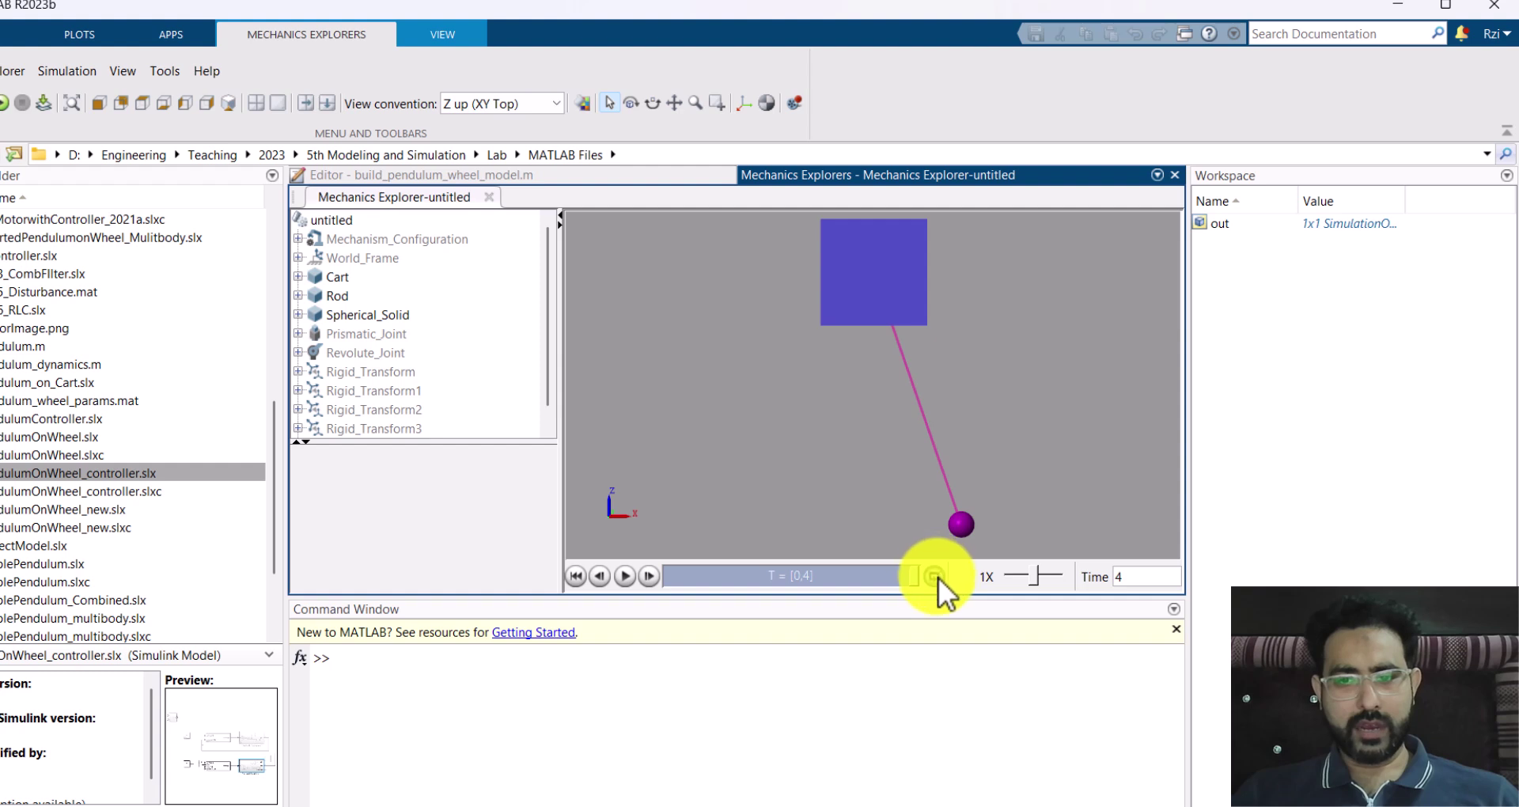
{"action": "left_click", "coordinate": [624, 576]}
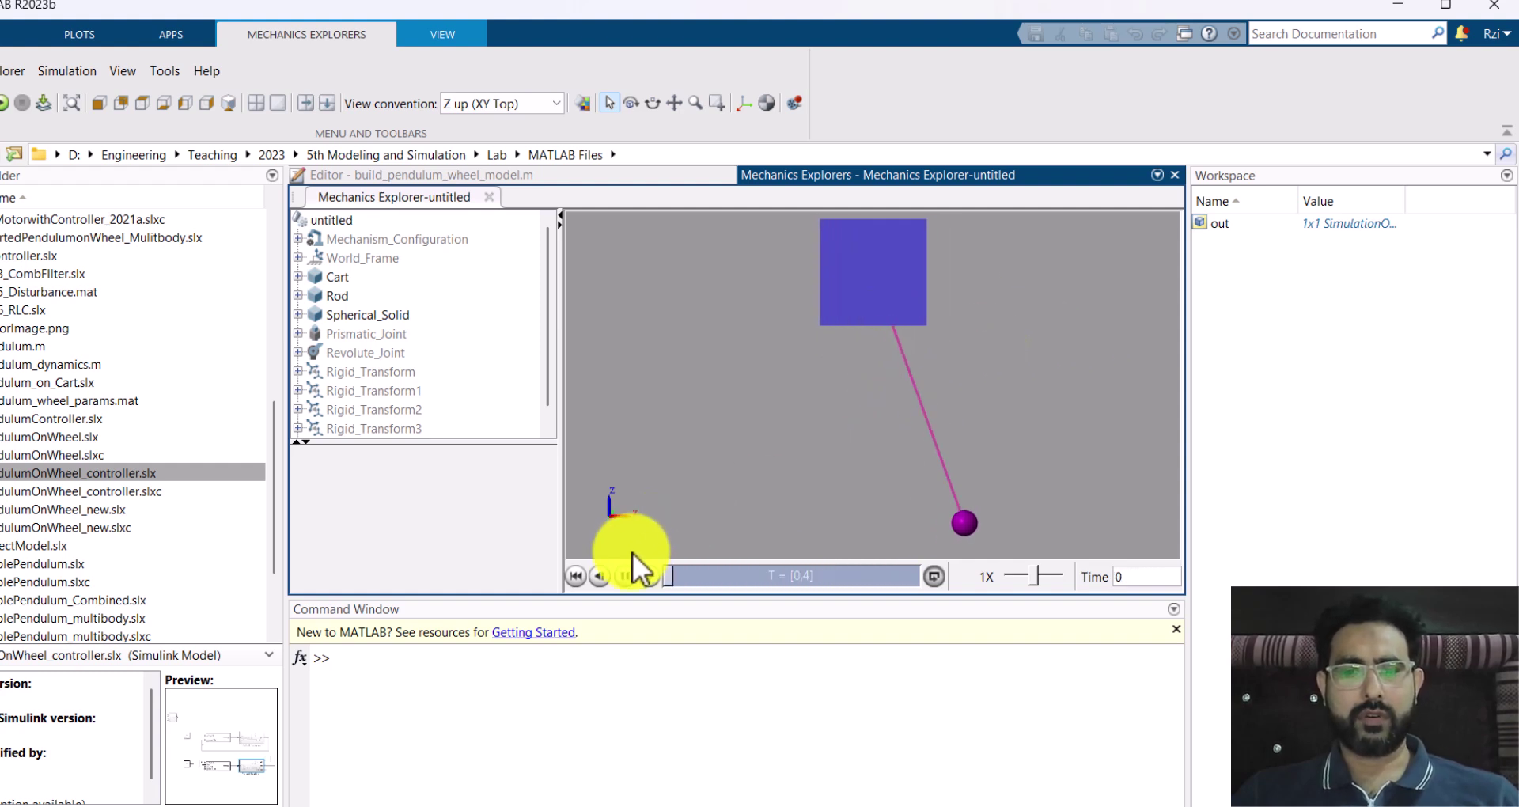
Examine Run 2's position and energy plots in the Simulation Data Inspector, with both subplots fitted to the data
{"action": "mouse_move", "coordinate": [1027, 799]}
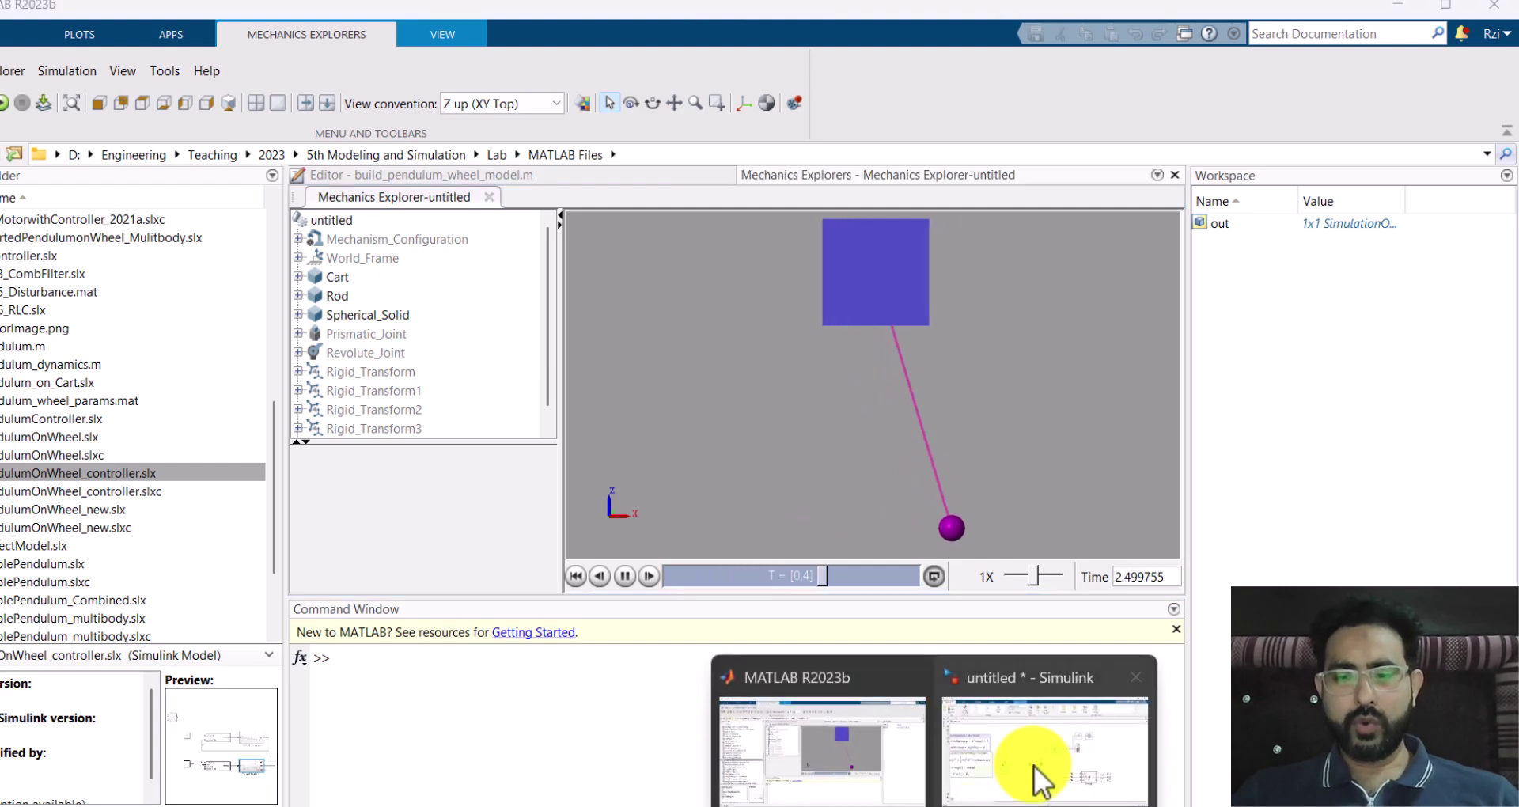
{"action": "left_click", "coordinate": [1040, 760]}
{"action": "left_click", "coordinate": [878, 82]}
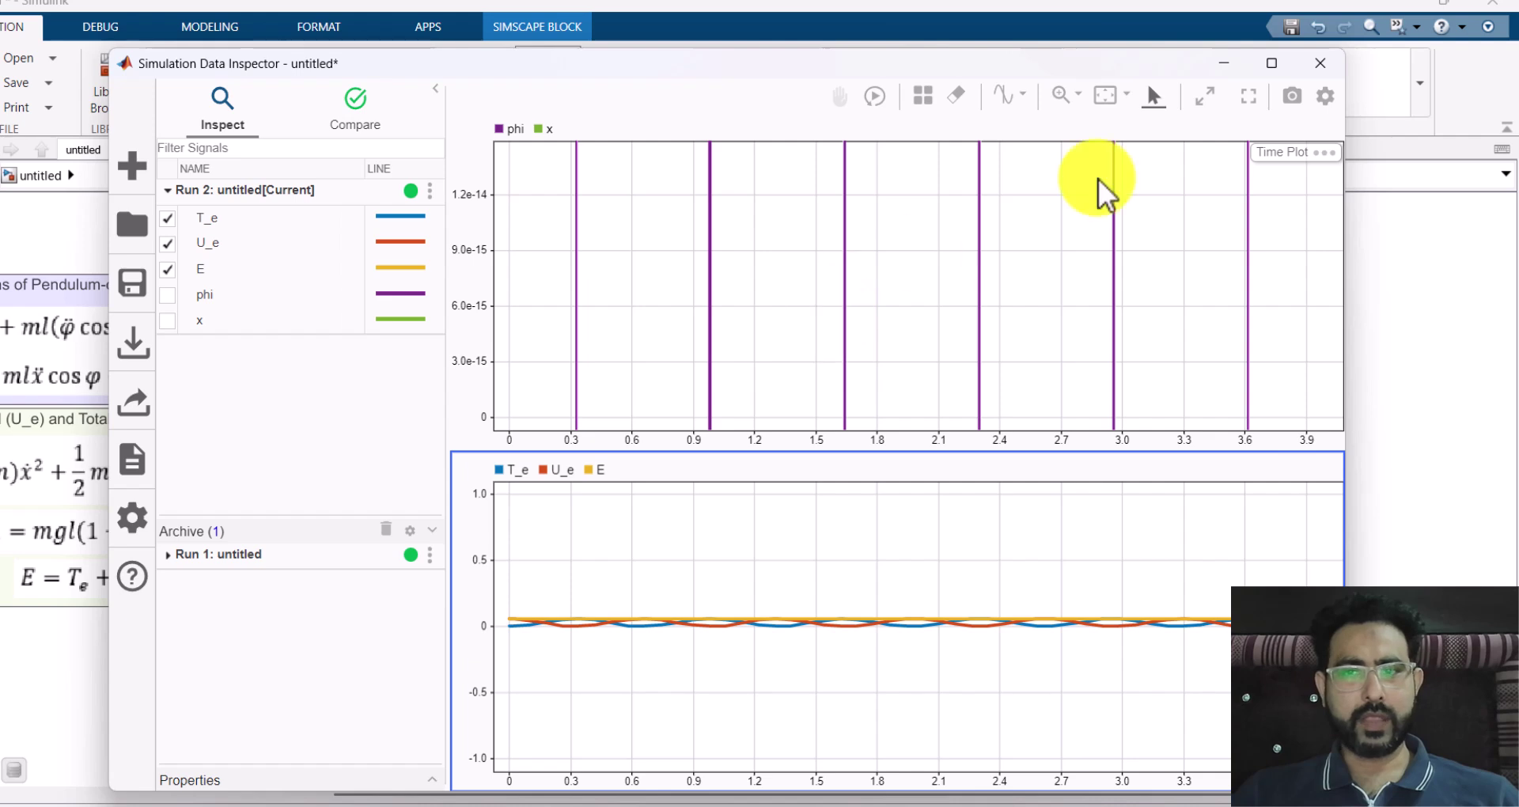
{"action": "left_click", "coordinate": [1104, 97]}
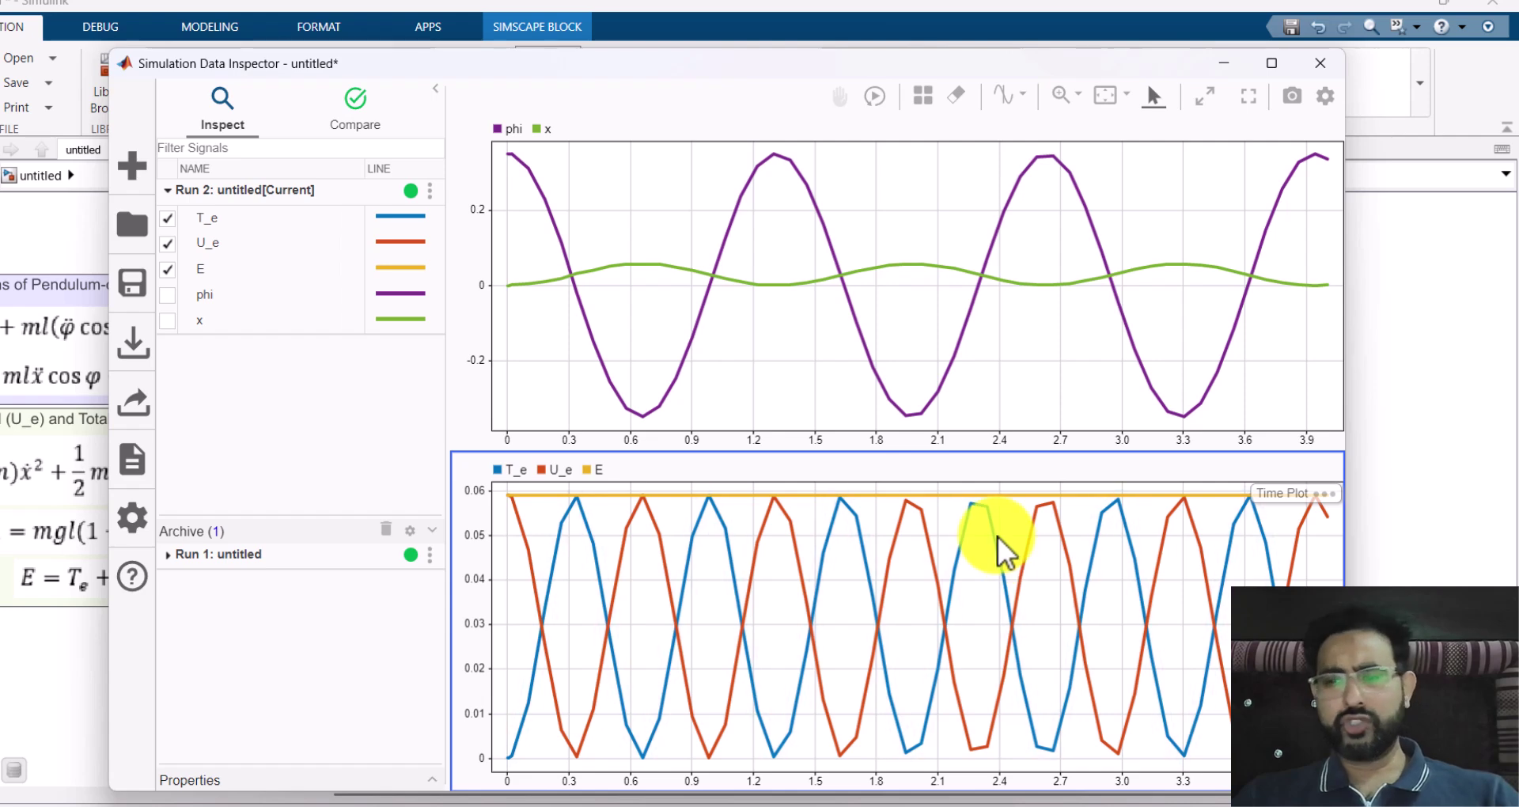
{"action": "left_click", "coordinate": [1320, 63]}
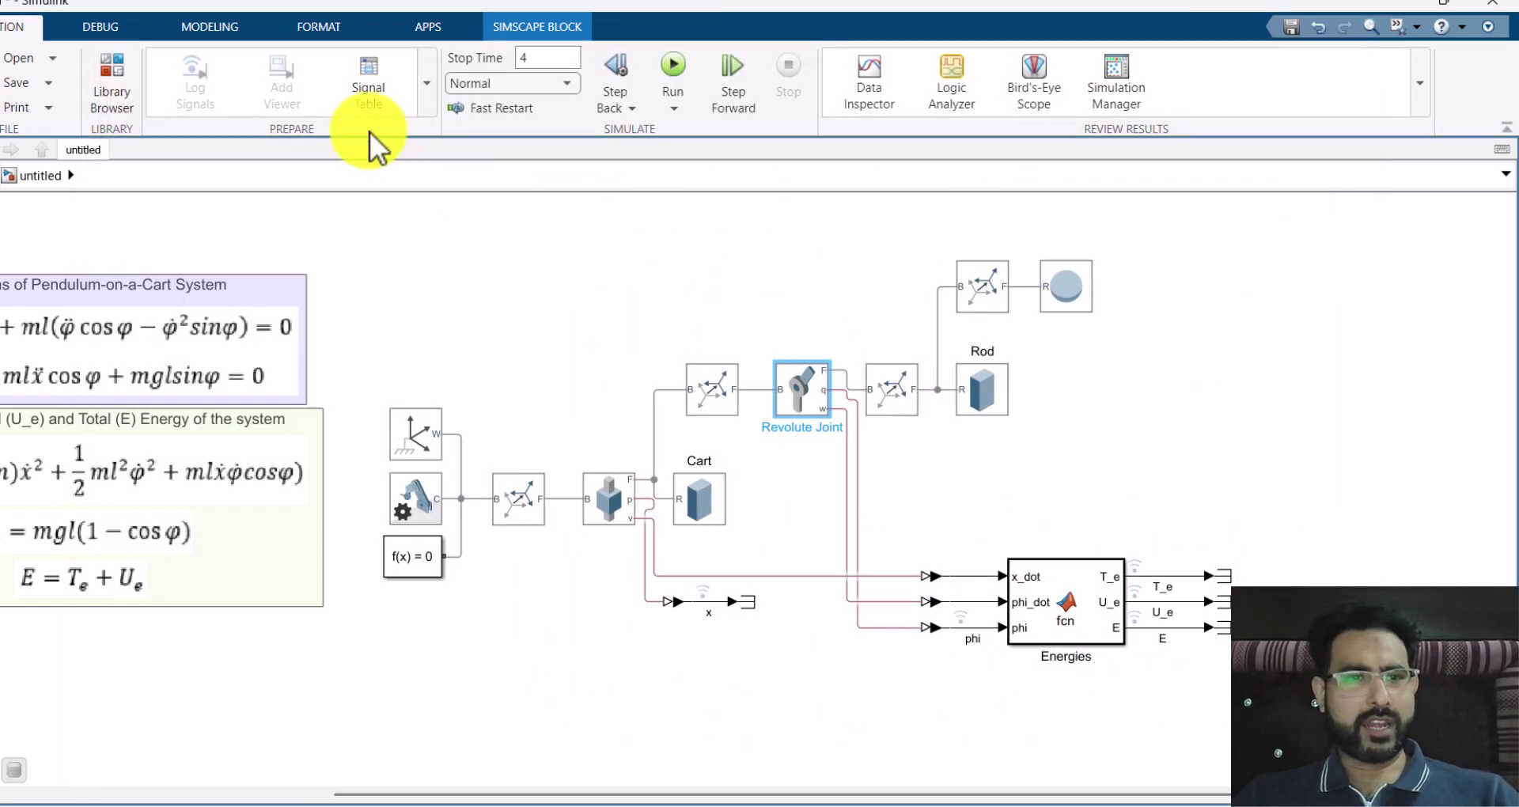
Set the solver's max step size to 0.001 in the model's configuration parameters
{"action": "left_click", "coordinate": [215, 28]}
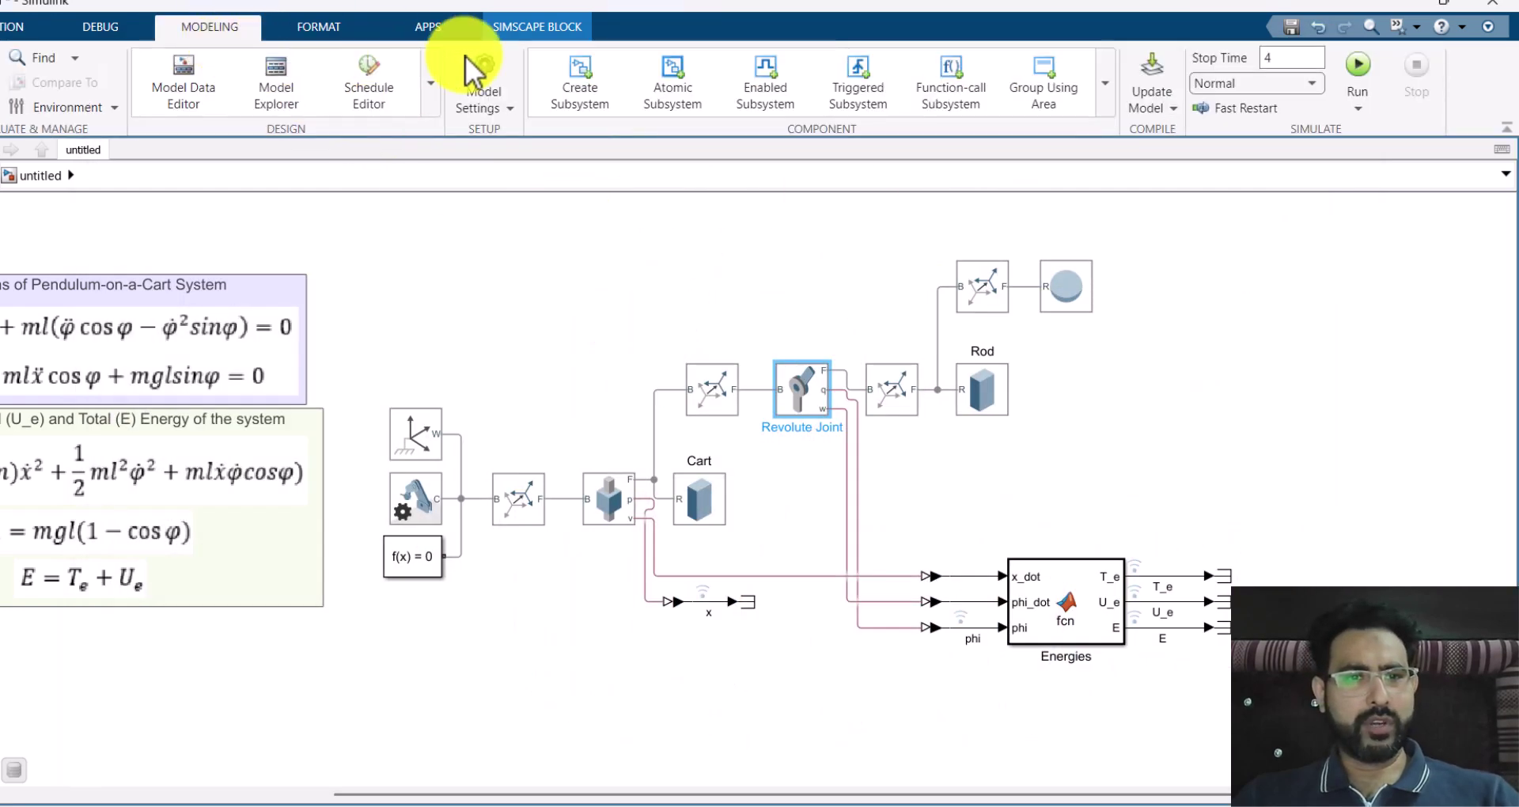
{"action": "left_click", "coordinate": [492, 125]}
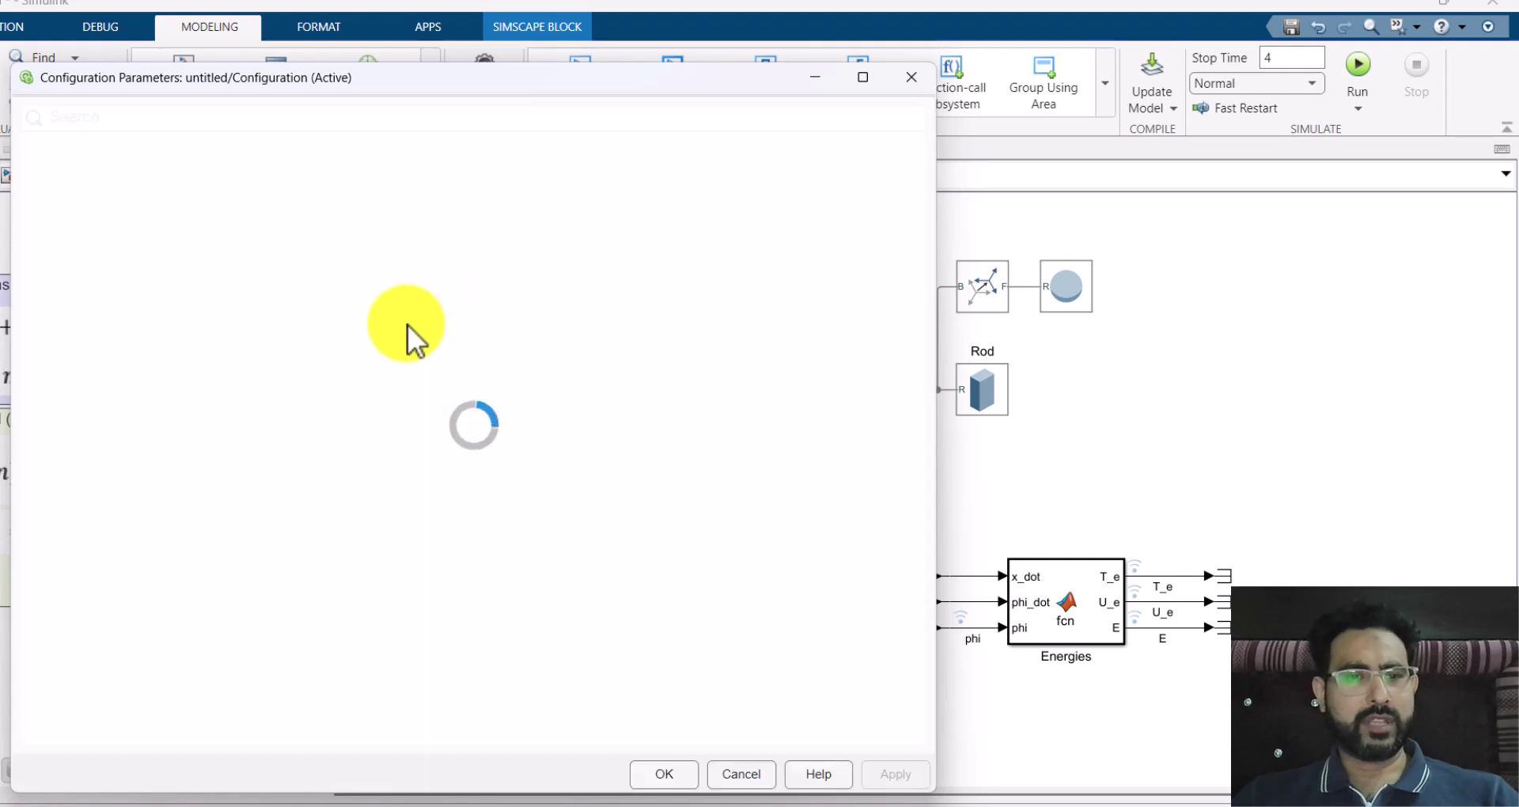
{"action": "left_click", "coordinate": [273, 302]}
{"action": "double_click", "coordinate": [426, 345]}
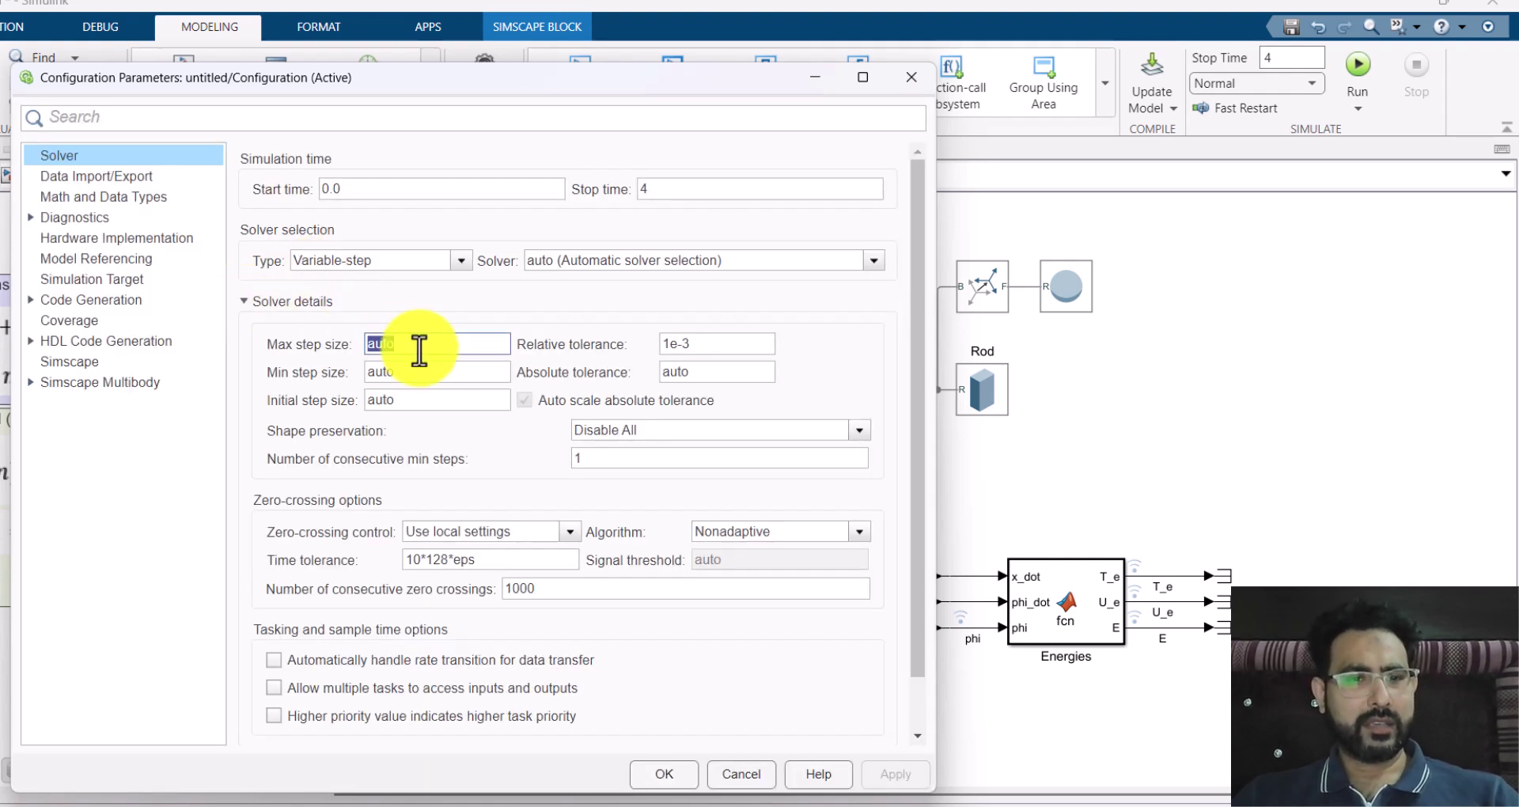
{"action": "type", "text": "0.00"}
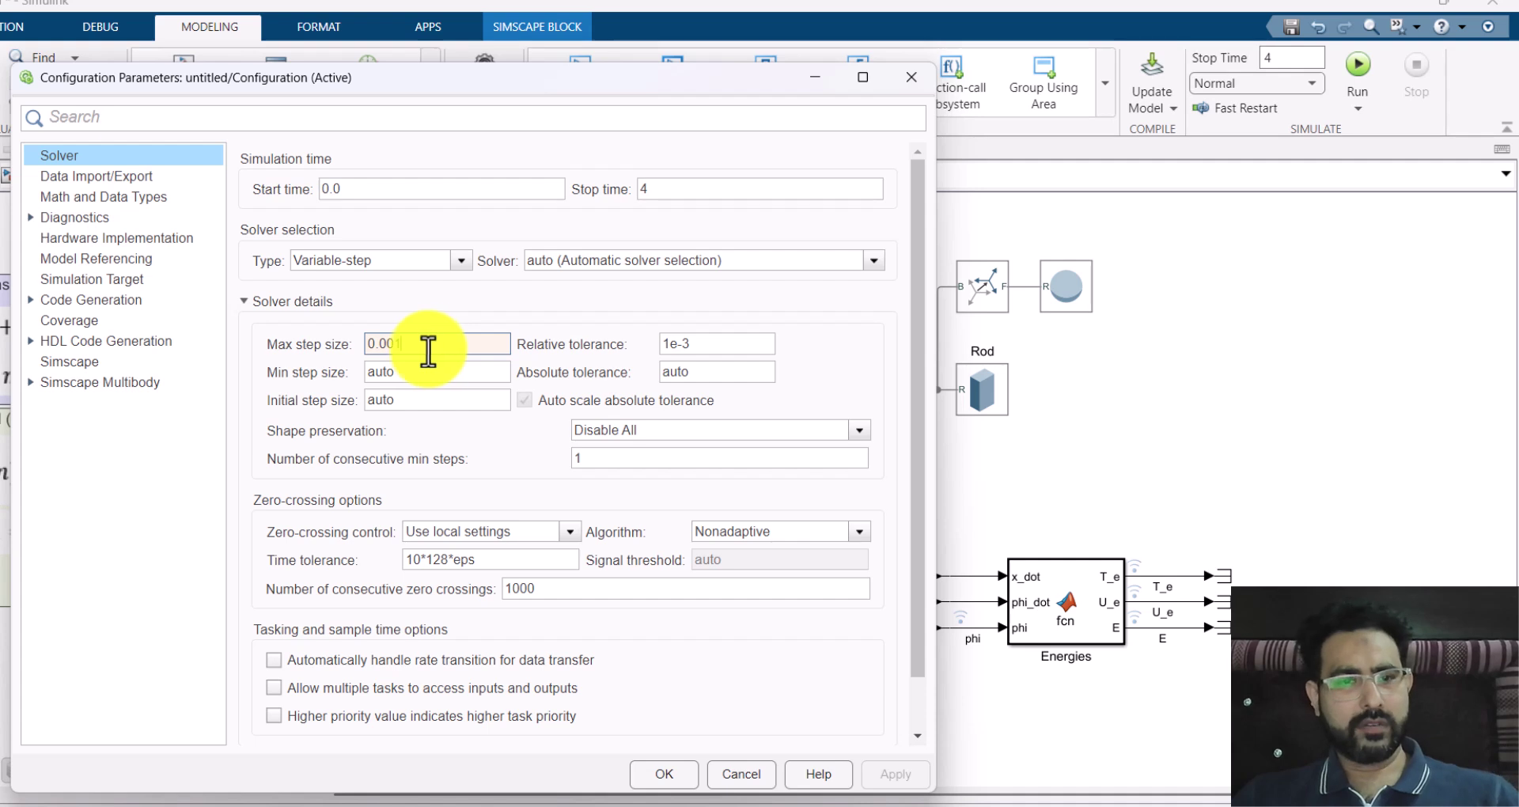
{"action": "type", "text": "1"}
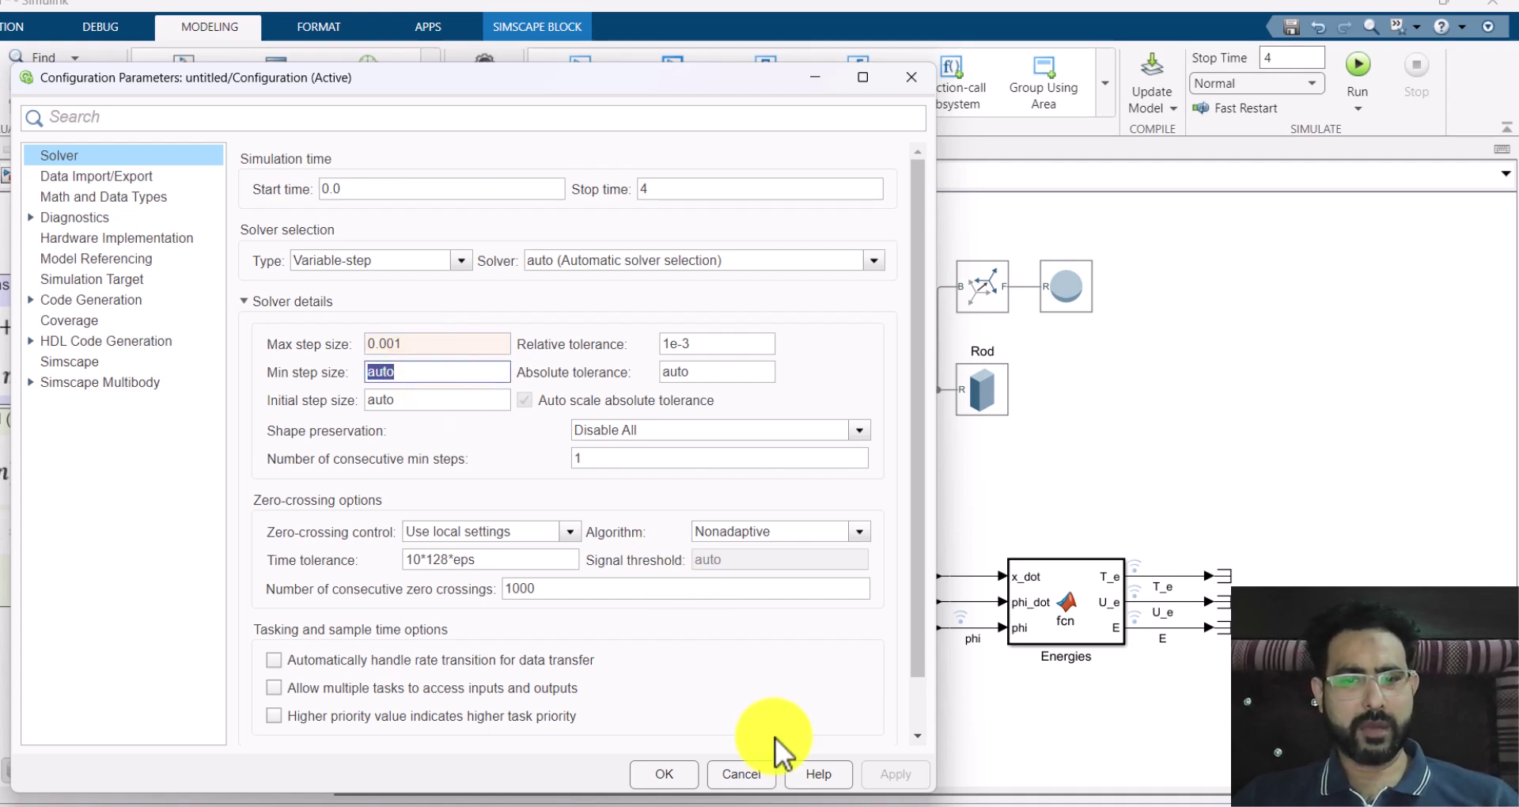
{"action": "left_click", "coordinate": [662, 773]}
Rerun the simulation with the smaller step size and review the resulting signal plots and the Mechanics Explorer animation
{"action": "left_click", "coordinate": [14, 26]}
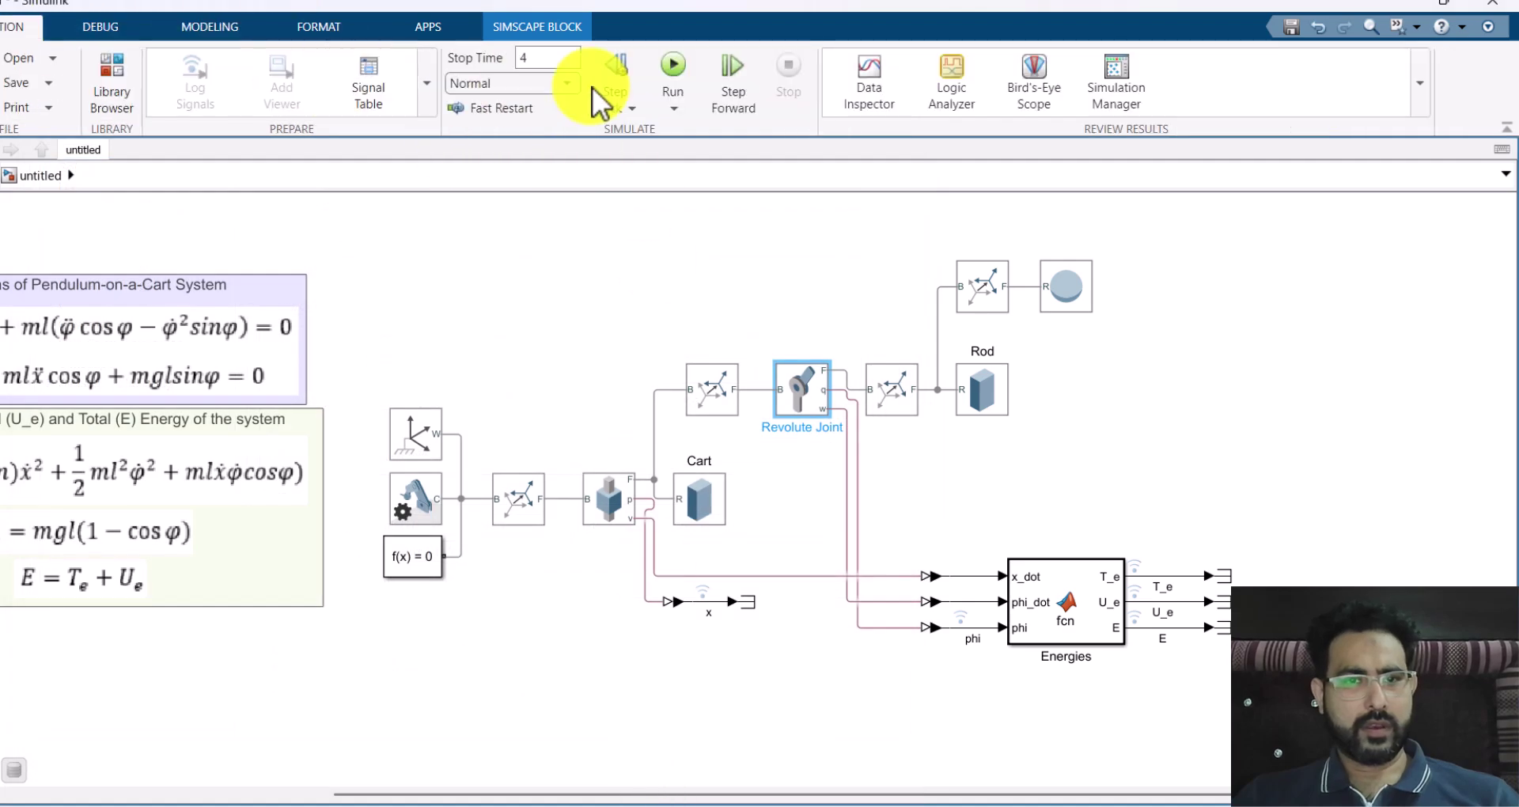
{"action": "left_click", "coordinate": [671, 66]}
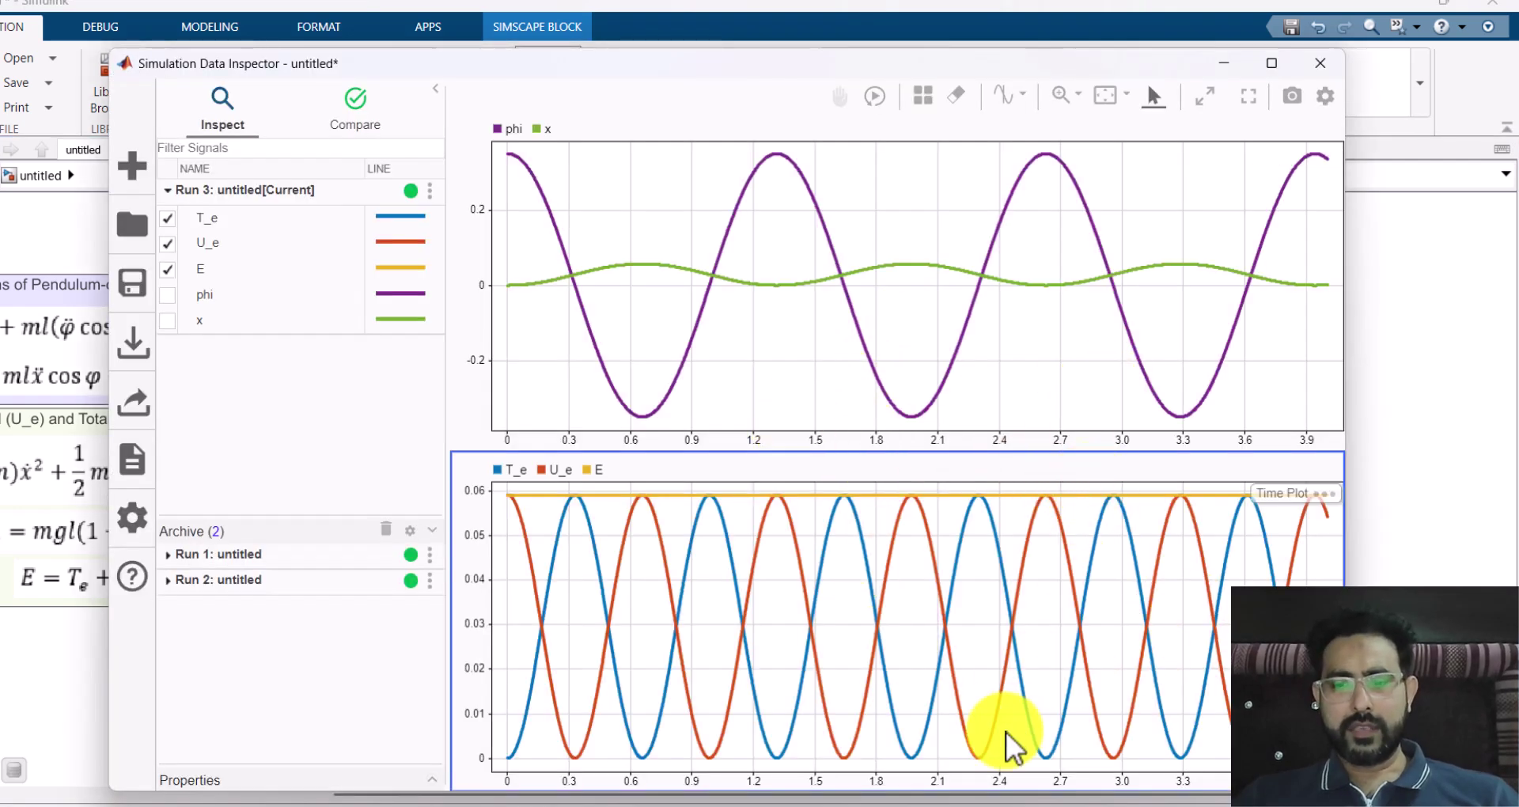
{"action": "left_click", "coordinate": [763, 759]}
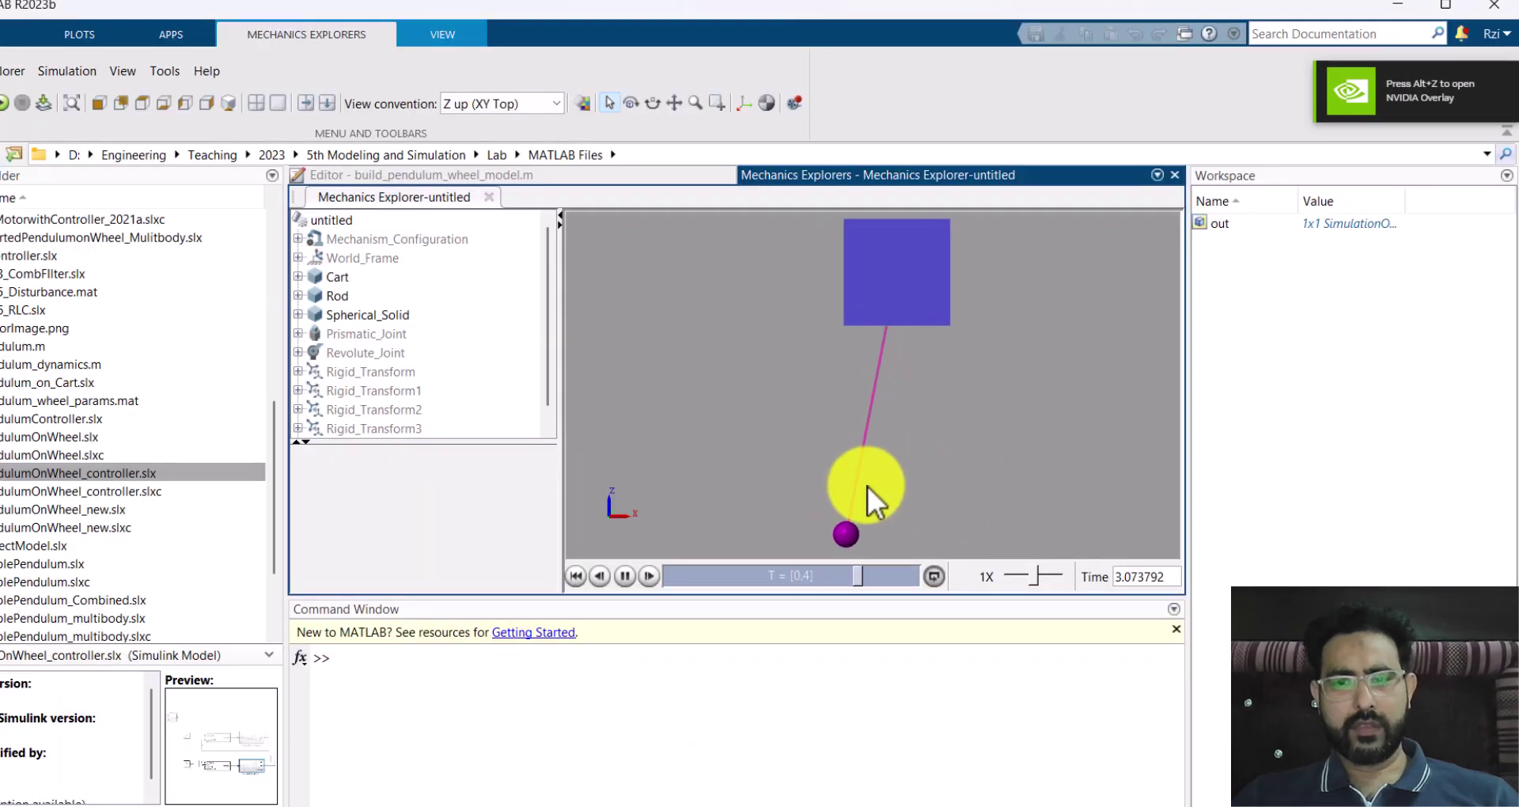